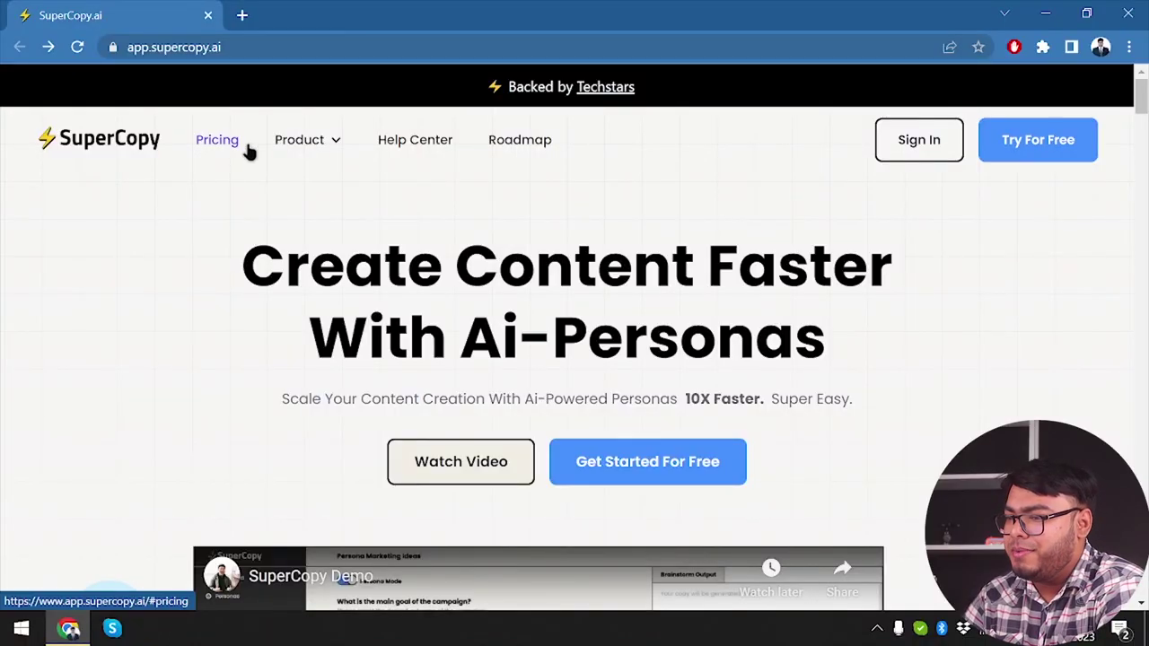
- Open SuperCopy's pricing section and review the prices and features of the Basic, Unlimited and Enterprise plans
click(210, 145)
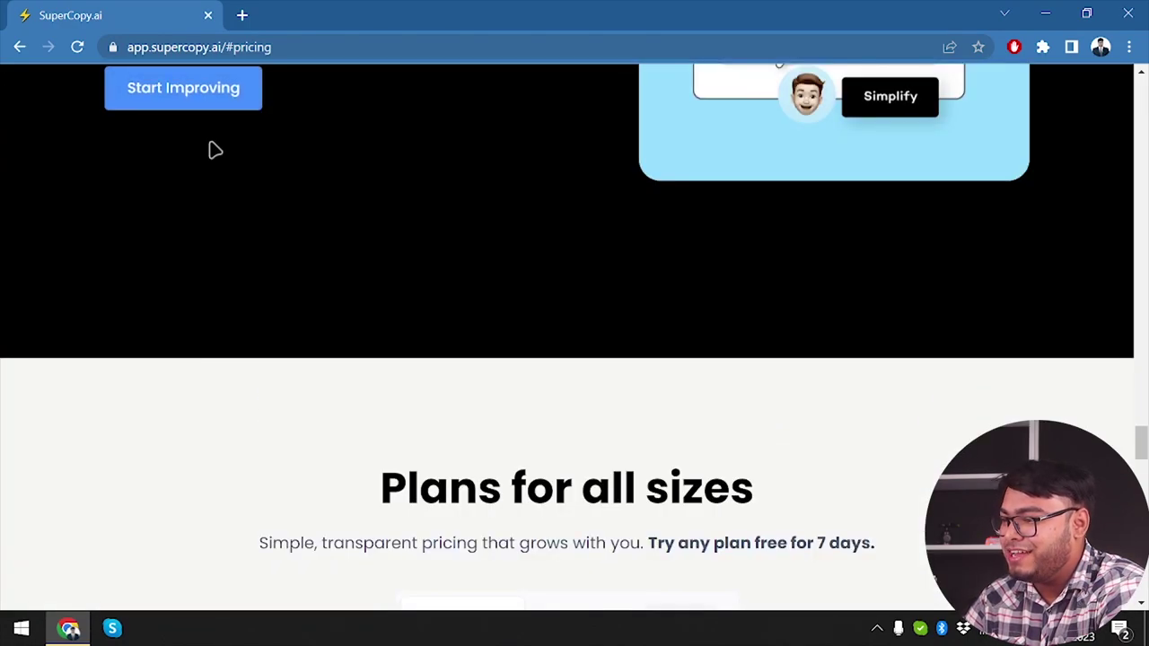
scroll(359, 252, down, 2)
scroll(386, 265, down, 4)
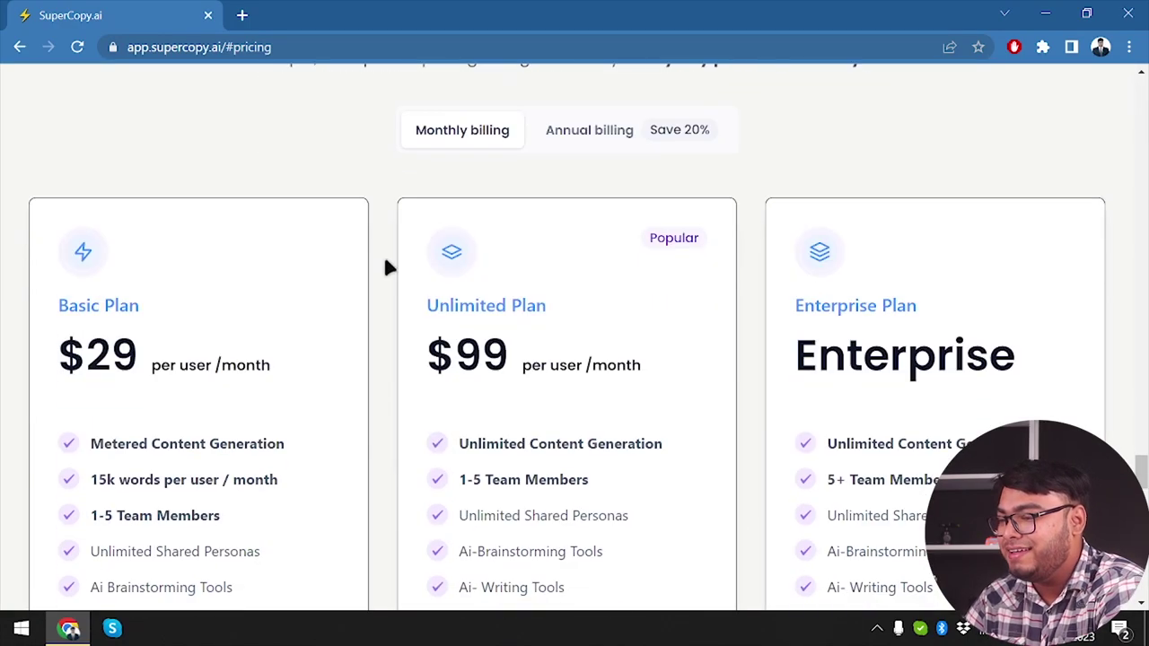
scroll(386, 266, up, 2)
scroll(386, 267, down, 3)
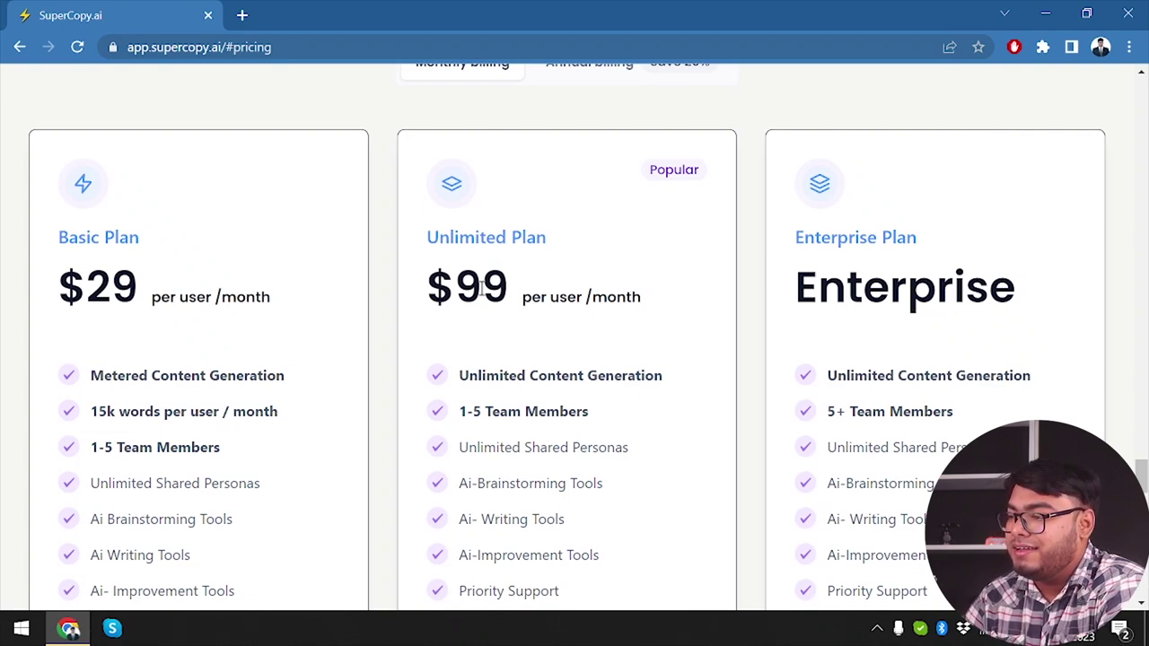
scroll(904, 299, down, 2)
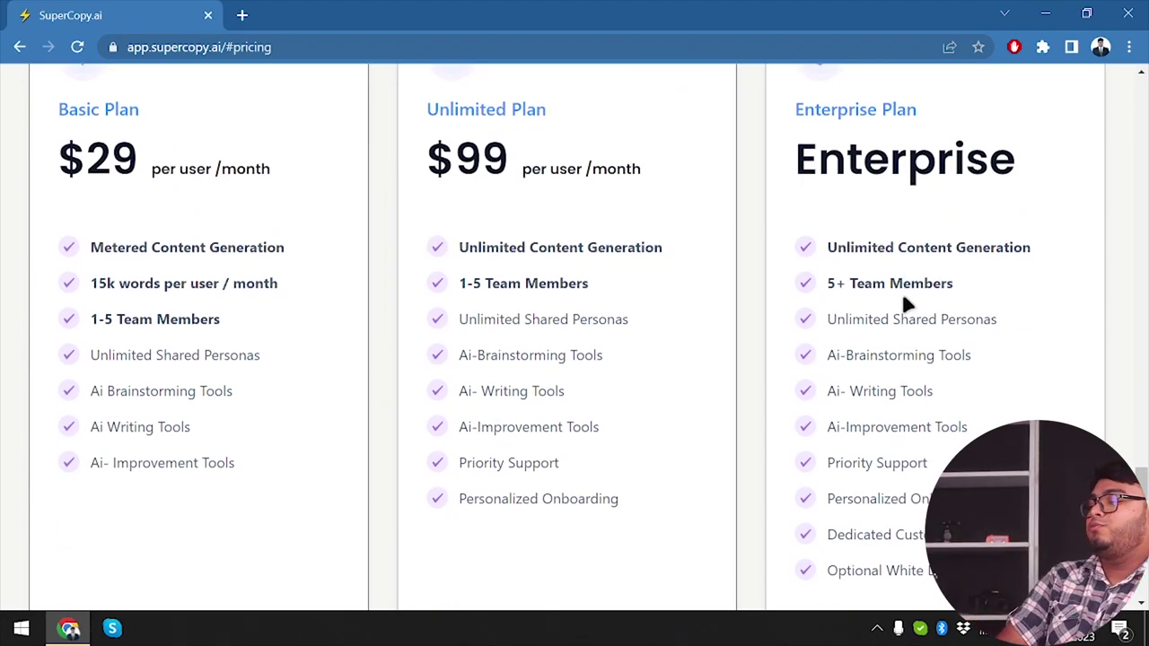
scroll(900, 299, down, 3)
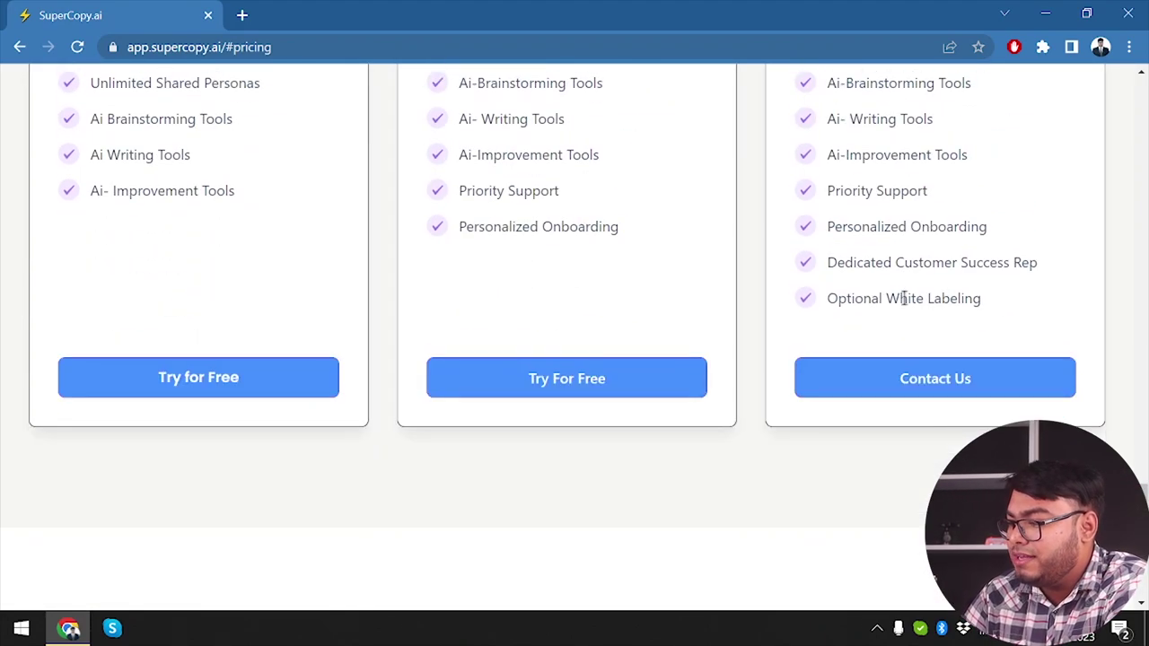
scroll(901, 298, up, 1)
scroll(910, 426, up, 3)
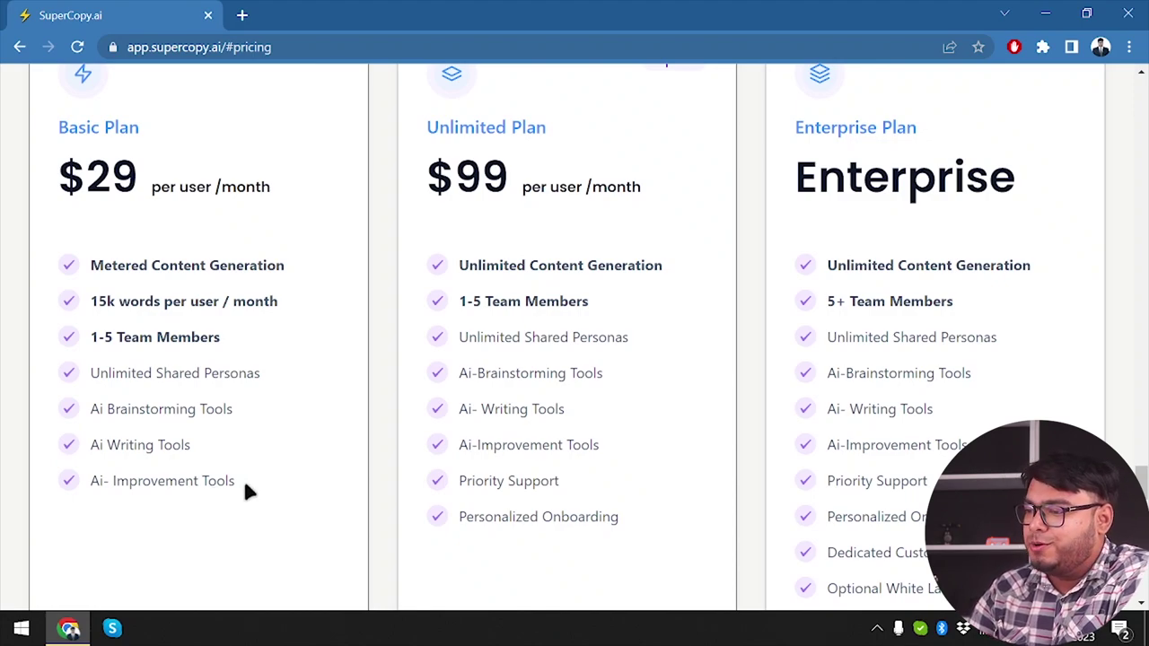
scroll(538, 314, up, 2)
scroll(539, 315, down, 1)
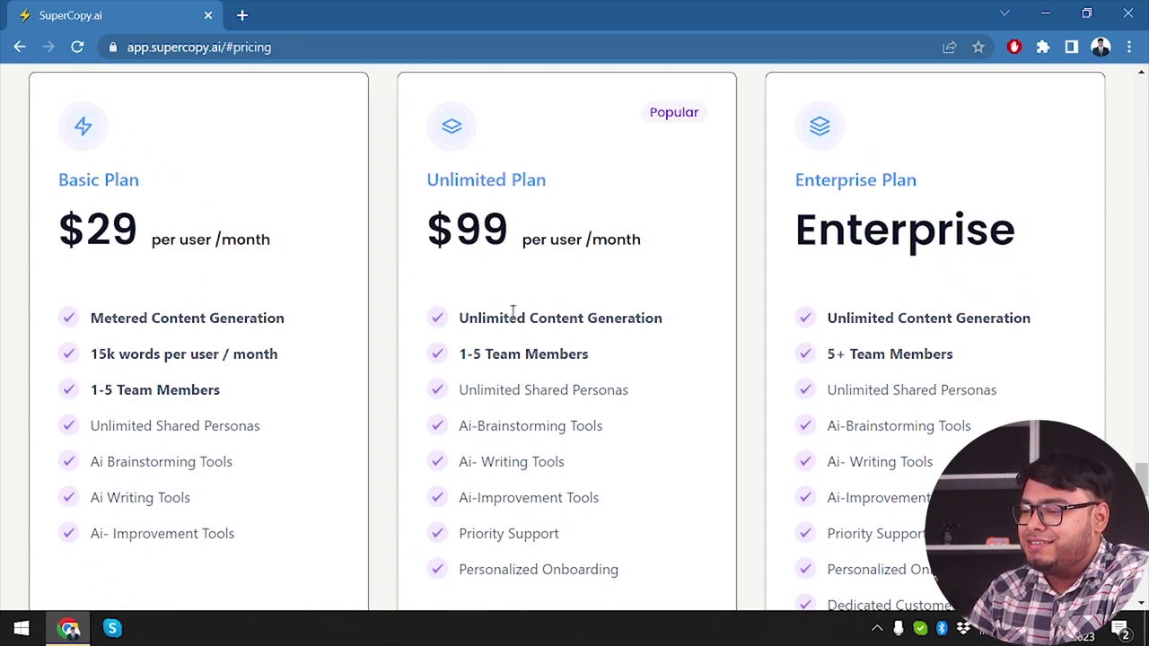
- Examine the feature lists of the Unlimited and Enterprise plans, including content generation limits and team members
drag(476, 322, 618, 320)
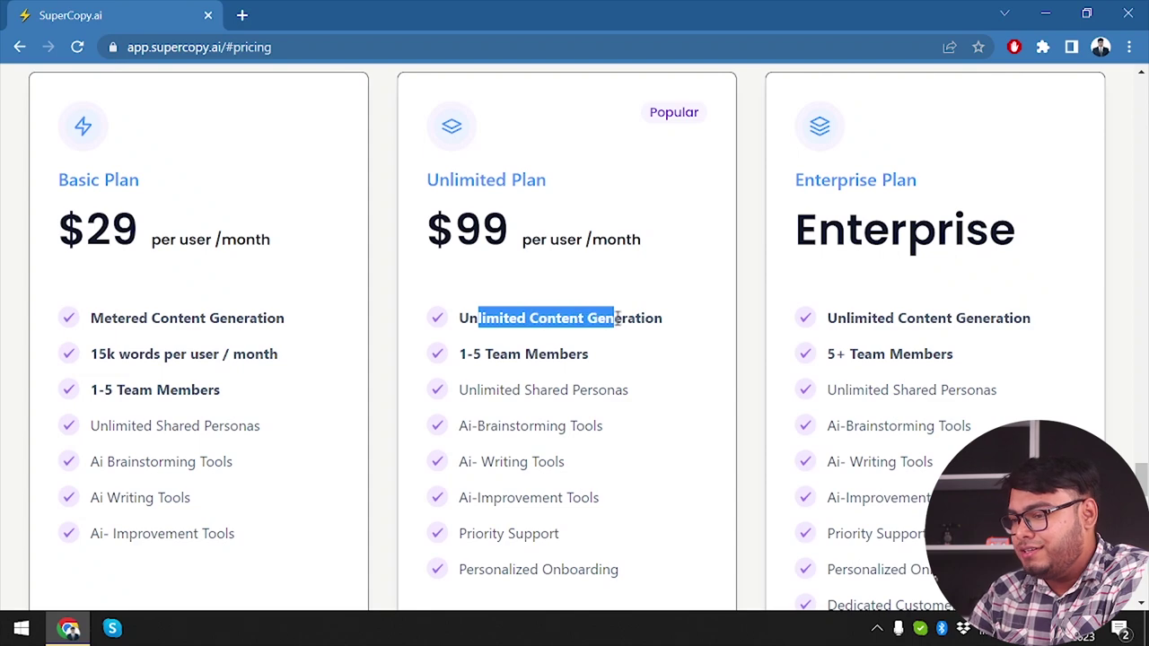
click(618, 319)
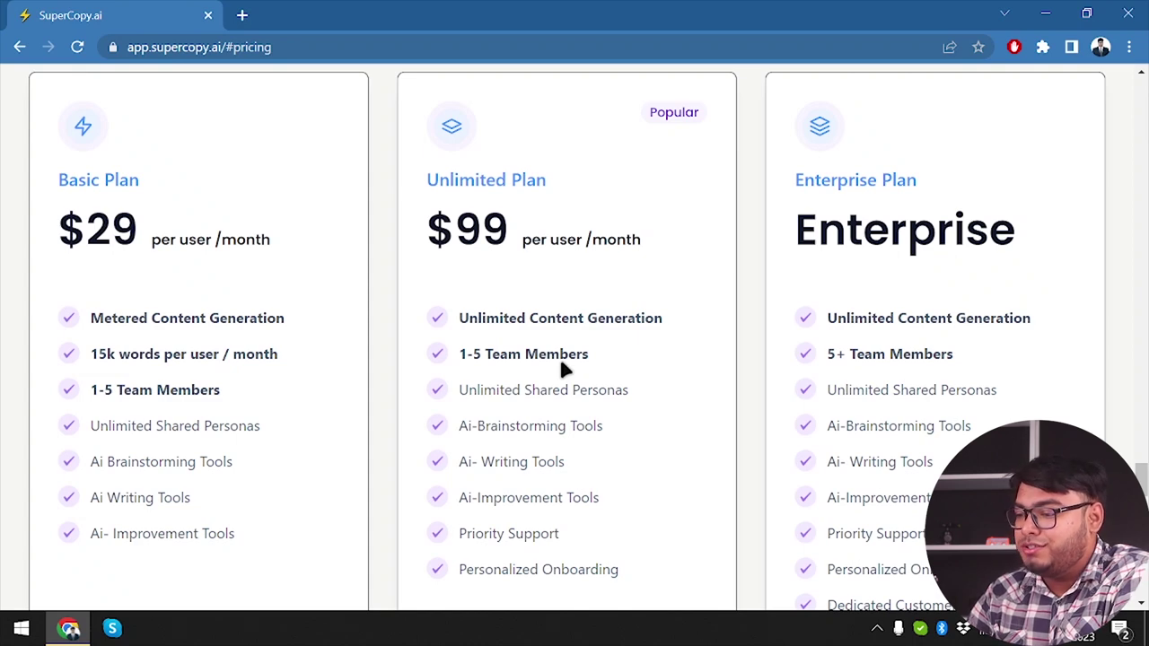
scroll(559, 357, down, 2)
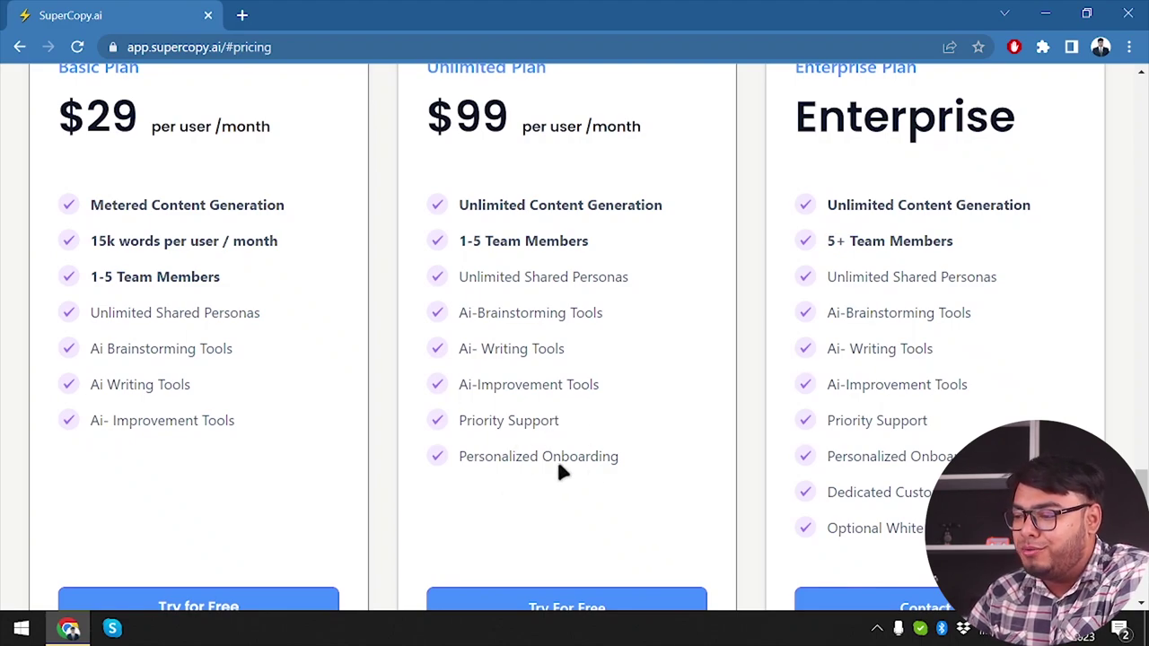
scroll(591, 483, up, 1)
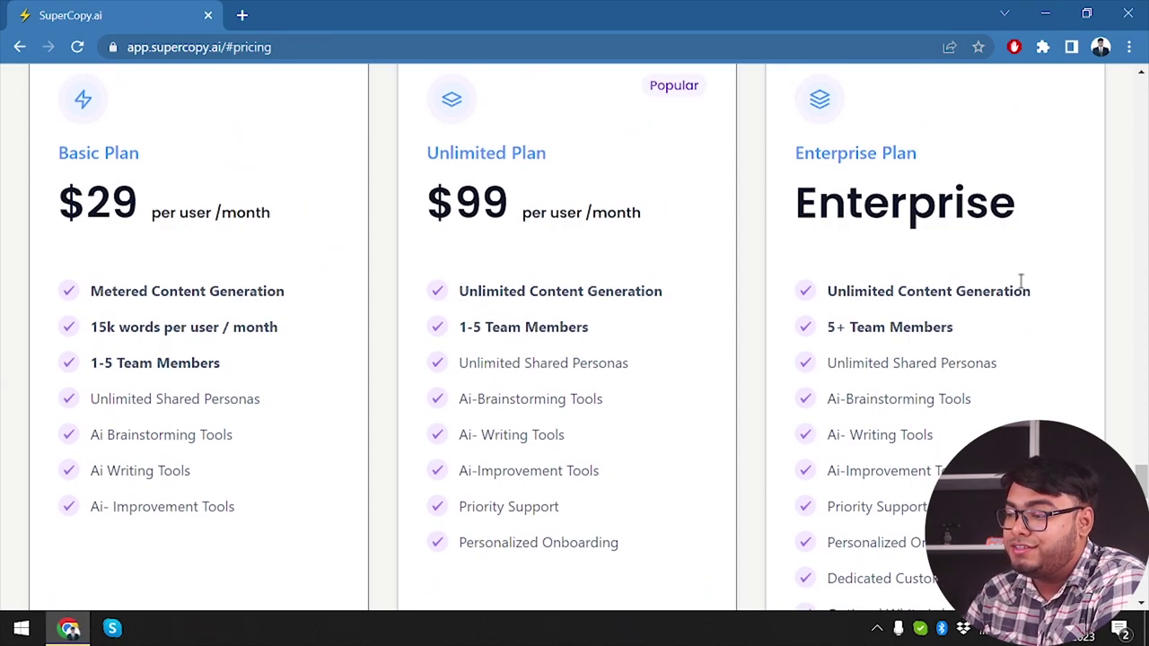
scroll(1021, 281, down, 1)
scroll(929, 290, down, 1)
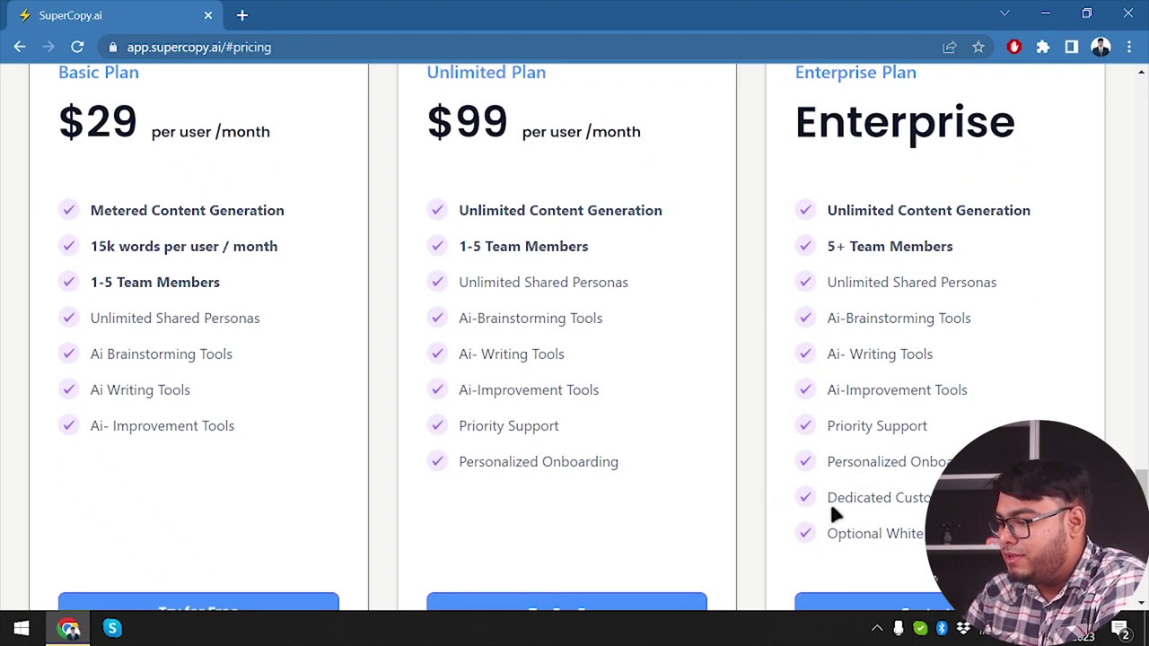
scroll(853, 458, down, 1)
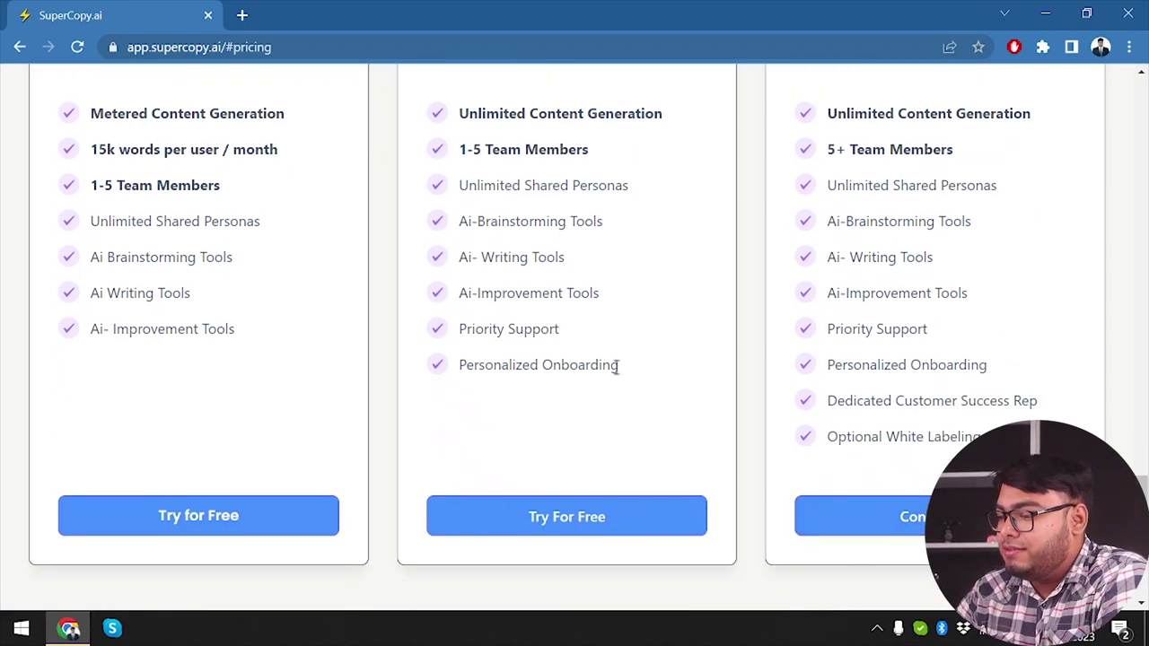
- Switch the plans to annual billing and back to monthly billing to compare the prices
scroll(616, 369, up, 4)
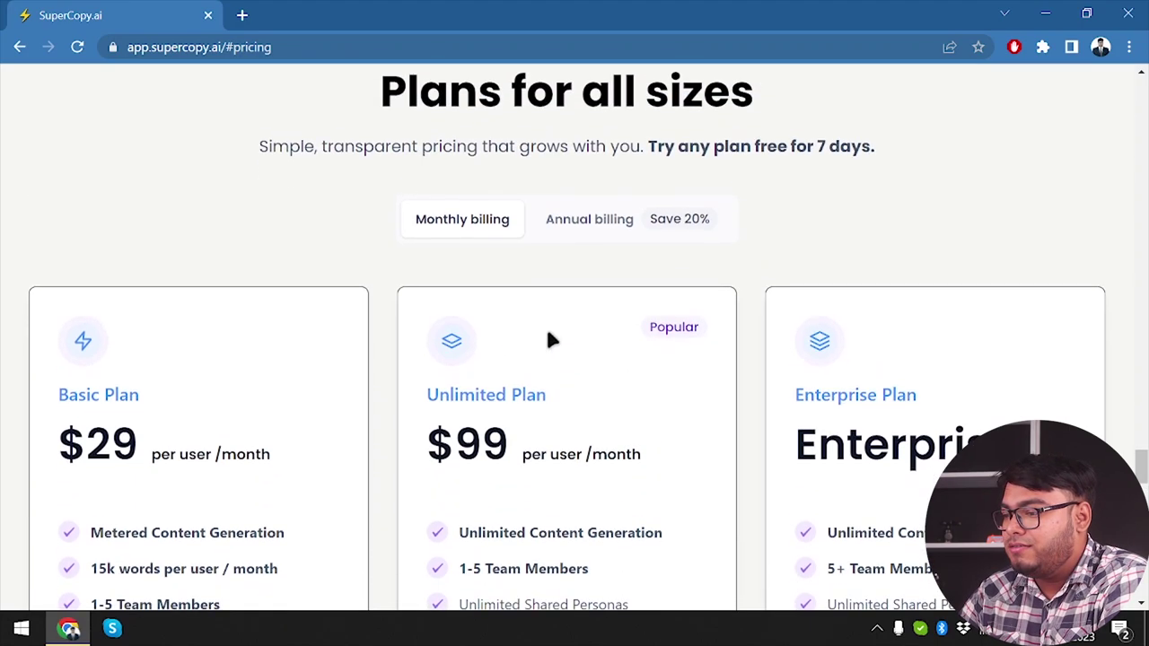
click(597, 235)
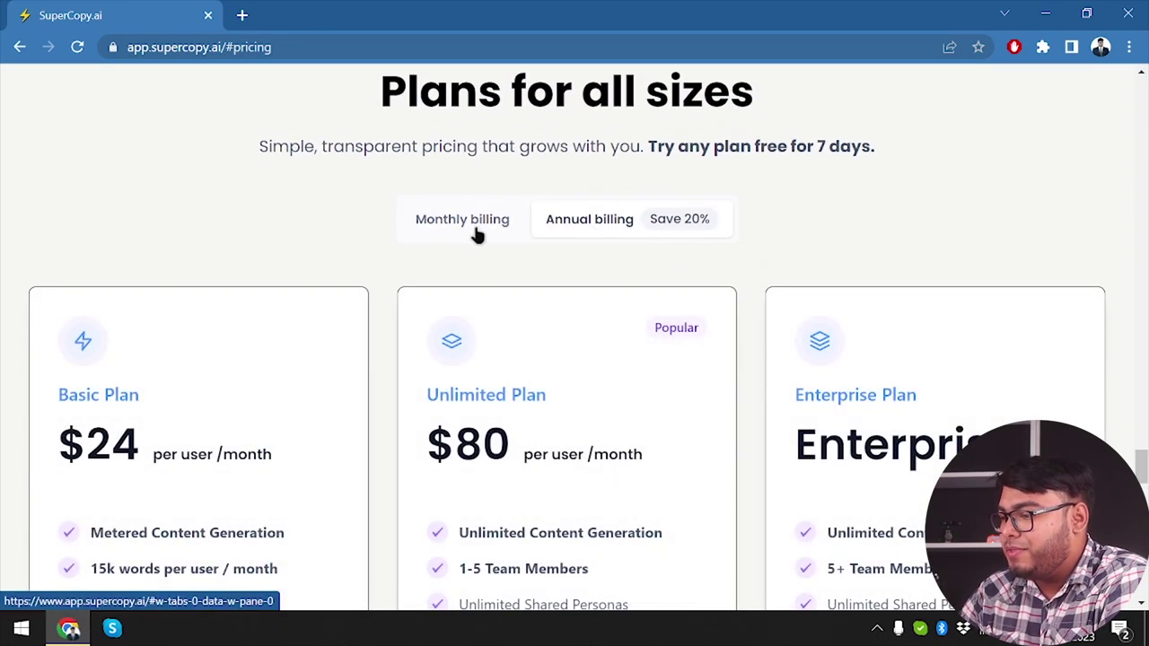
click(466, 230)
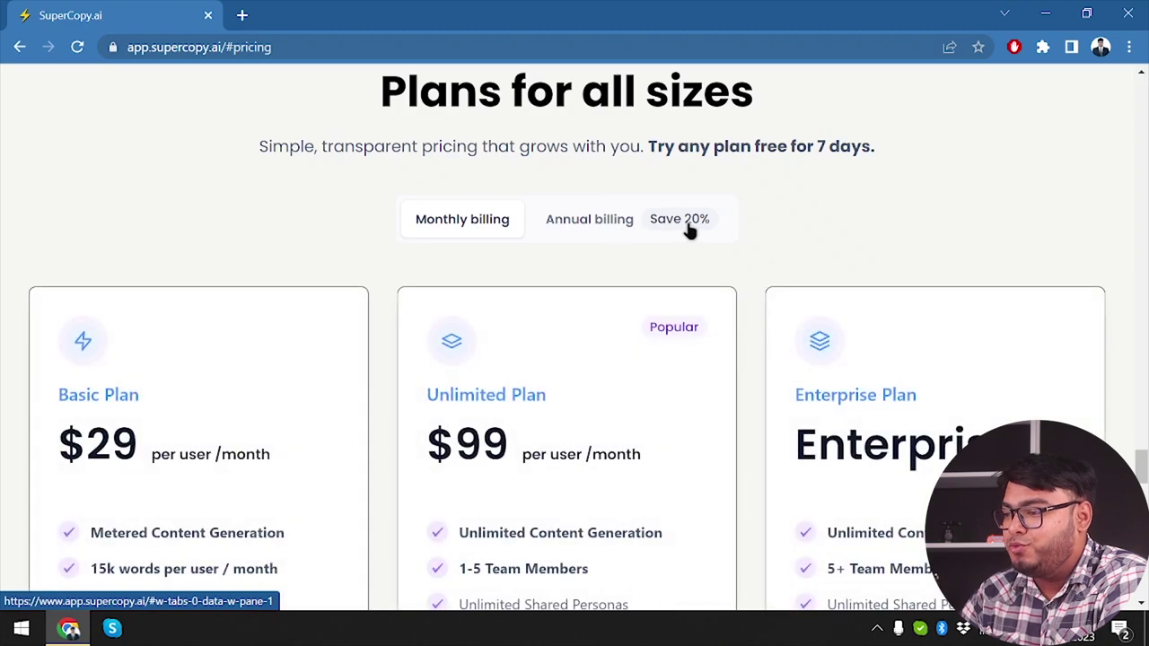
- Search Google for "supercopy lifetime deal" in a new browser tab
click(241, 15)
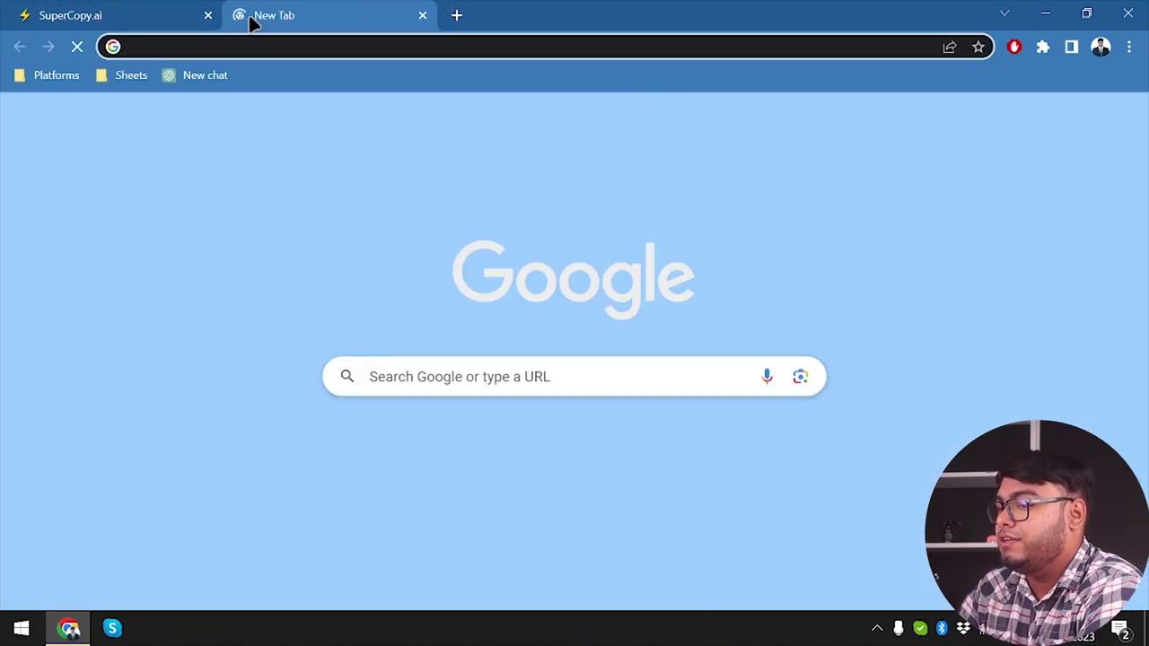
key(BackSpace)
text(superc)
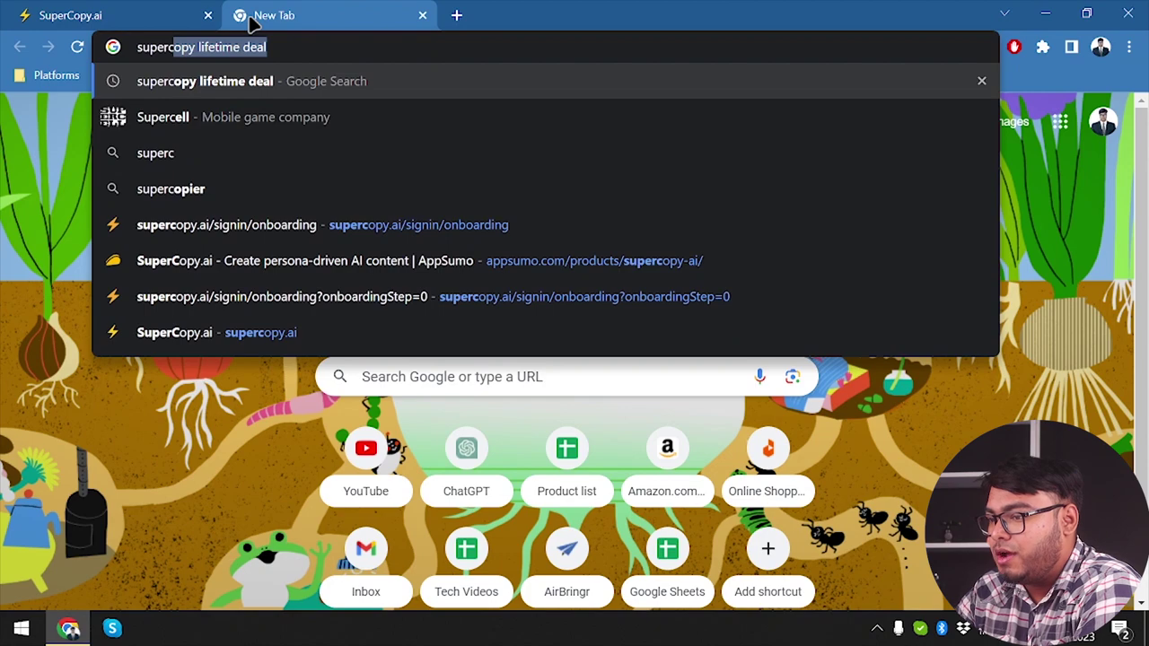
key(Return)
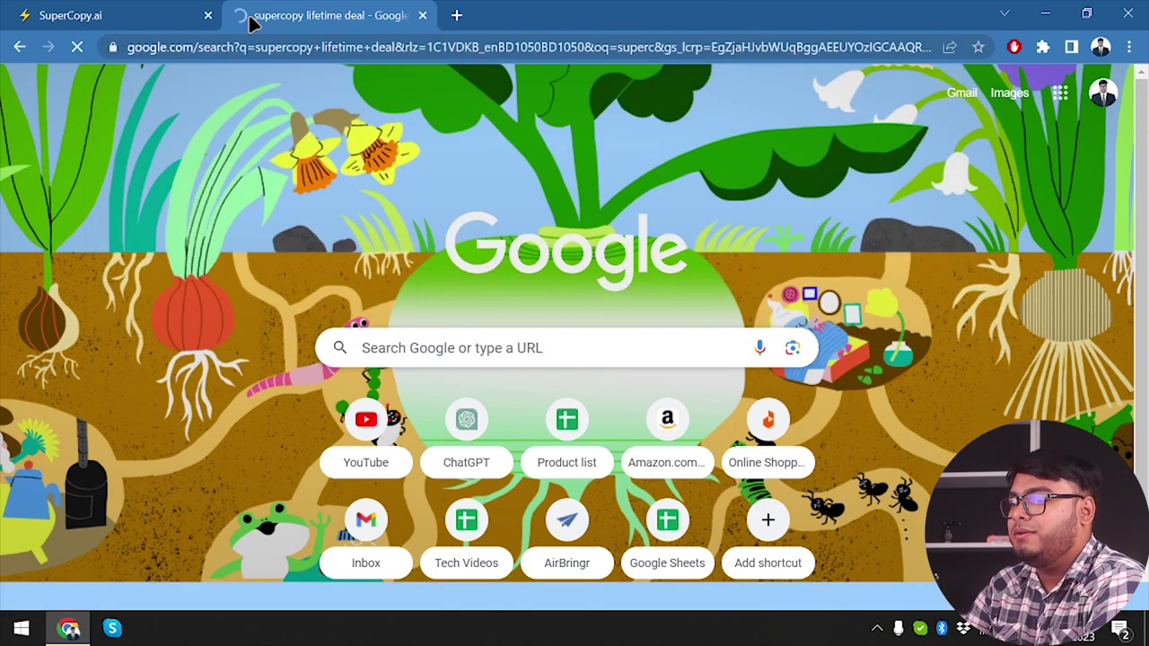
- Open the AppsFomo and AppSumo search results for SuperCopy.ai in separate background tabs
scroll(283, 329, down, 5)
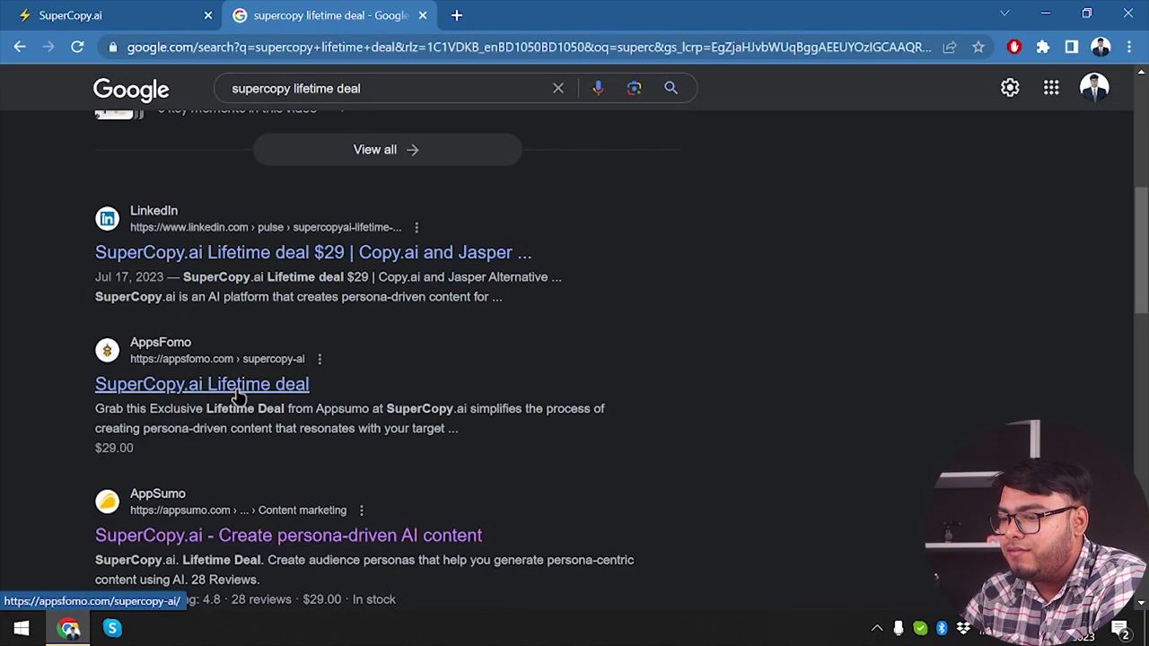
middle_click(326, 542)
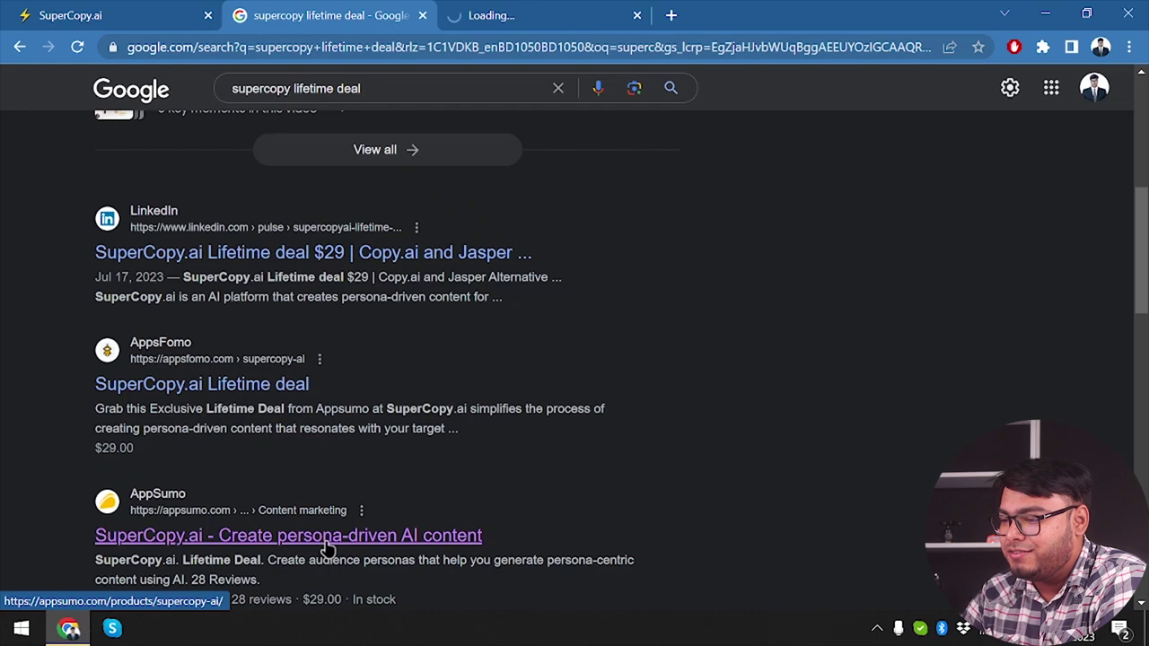
middle_click(326, 542)
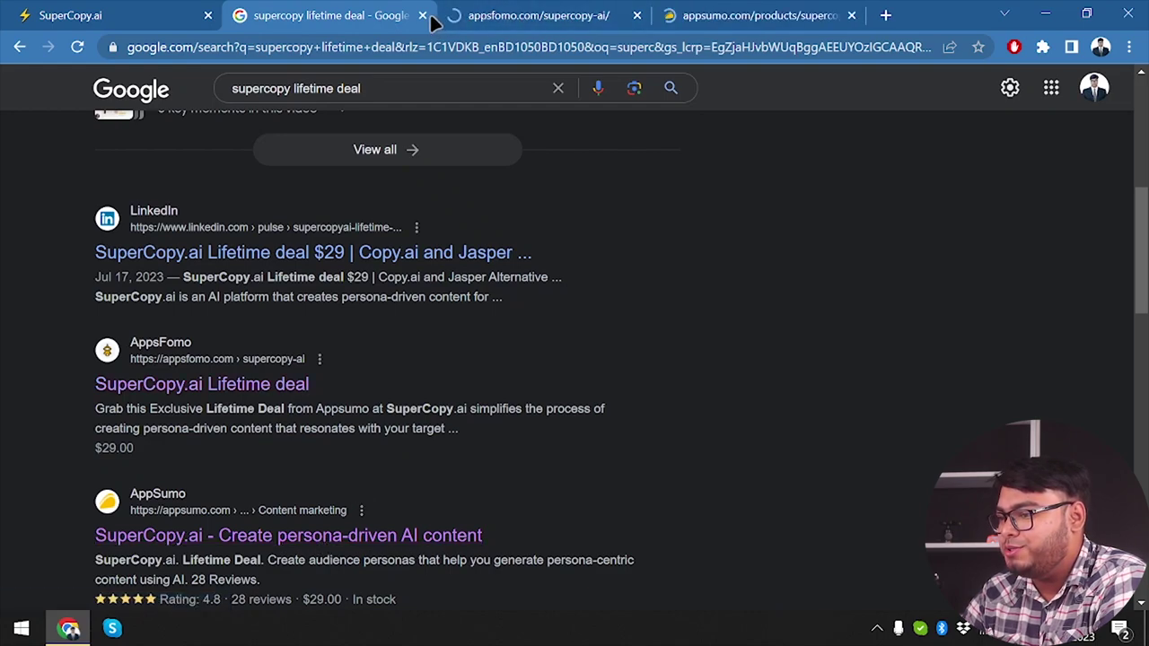
- Open the Digital Launchpad and SaaS LTD Deals results in background tabs, and close the search results tab
scroll(405, 175, down, 4)
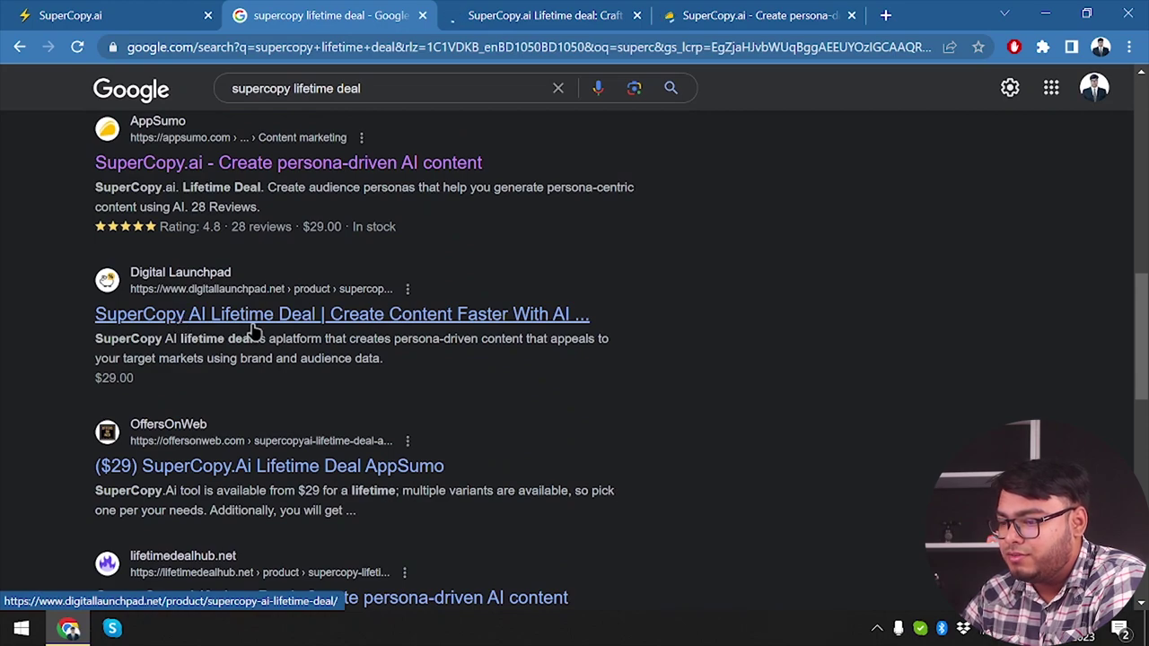
scroll(269, 458, down, 1)
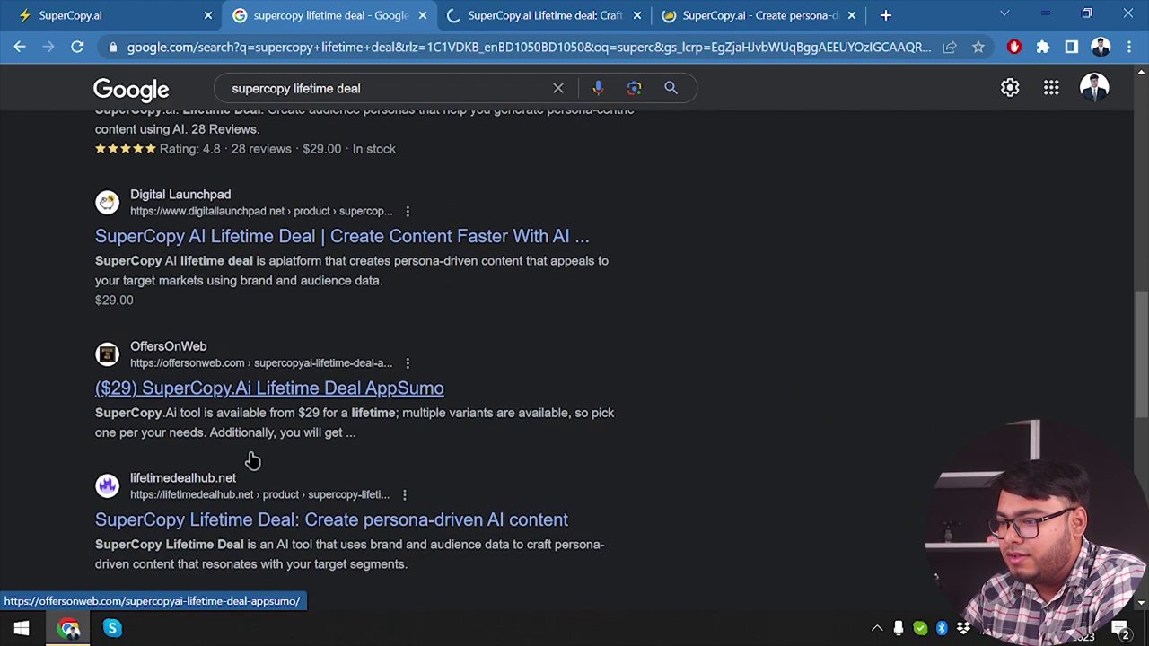
middle_click(473, 230)
scroll(270, 369, down, 4)
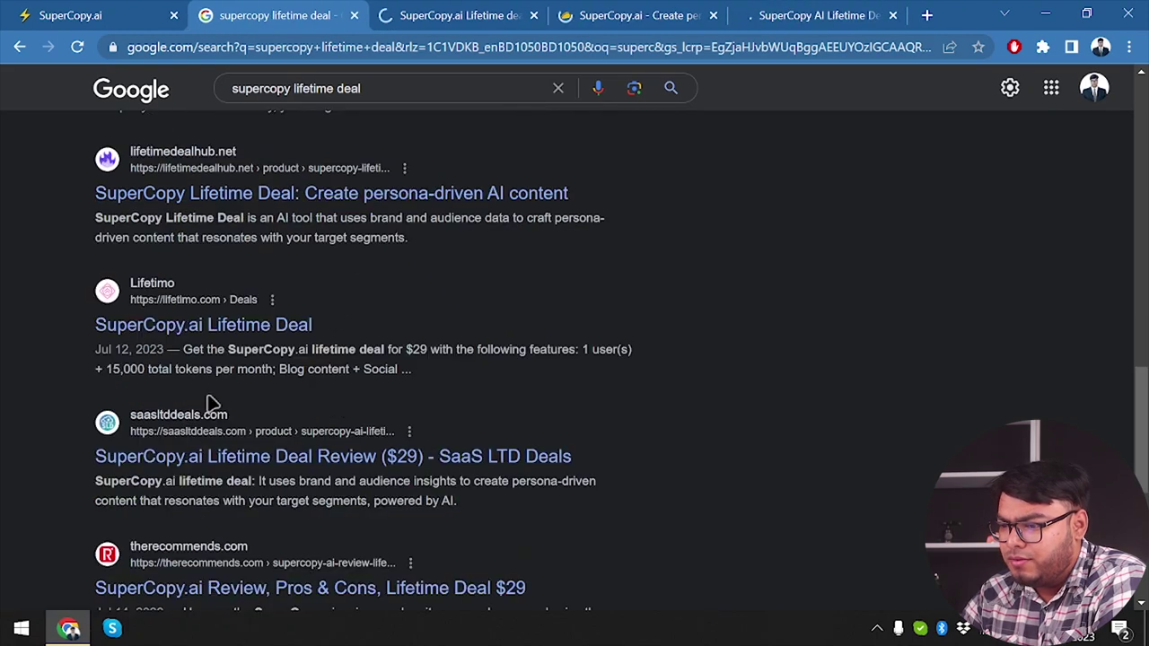
middle_click(216, 461)
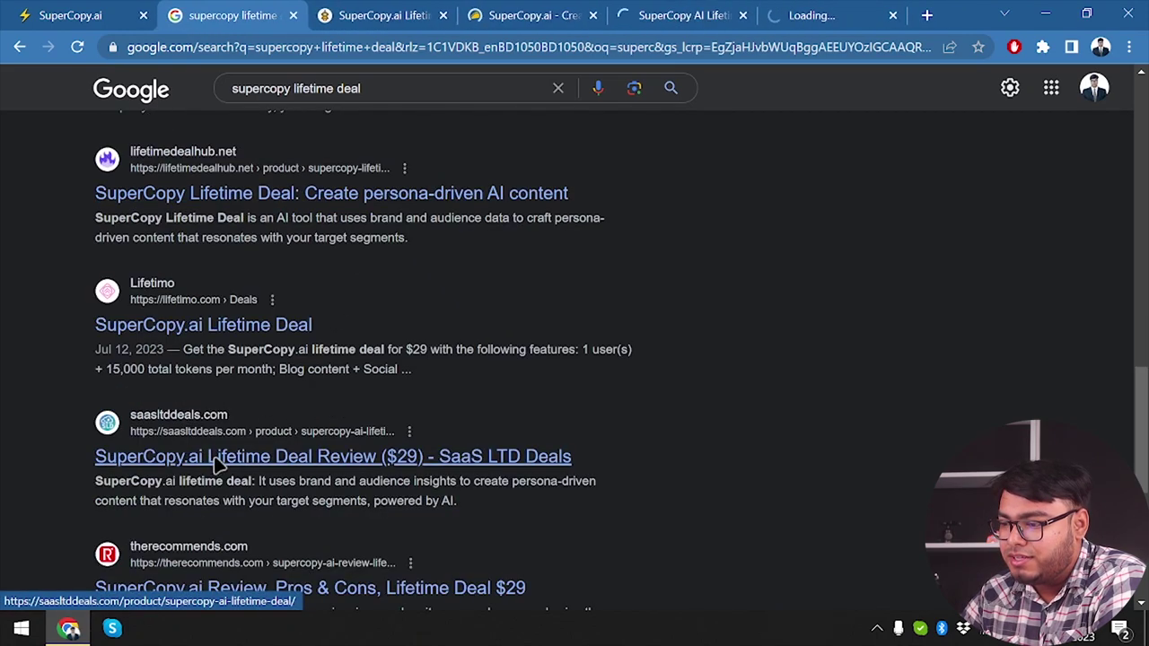
scroll(217, 461, down, 4)
scroll(215, 457, up, 1)
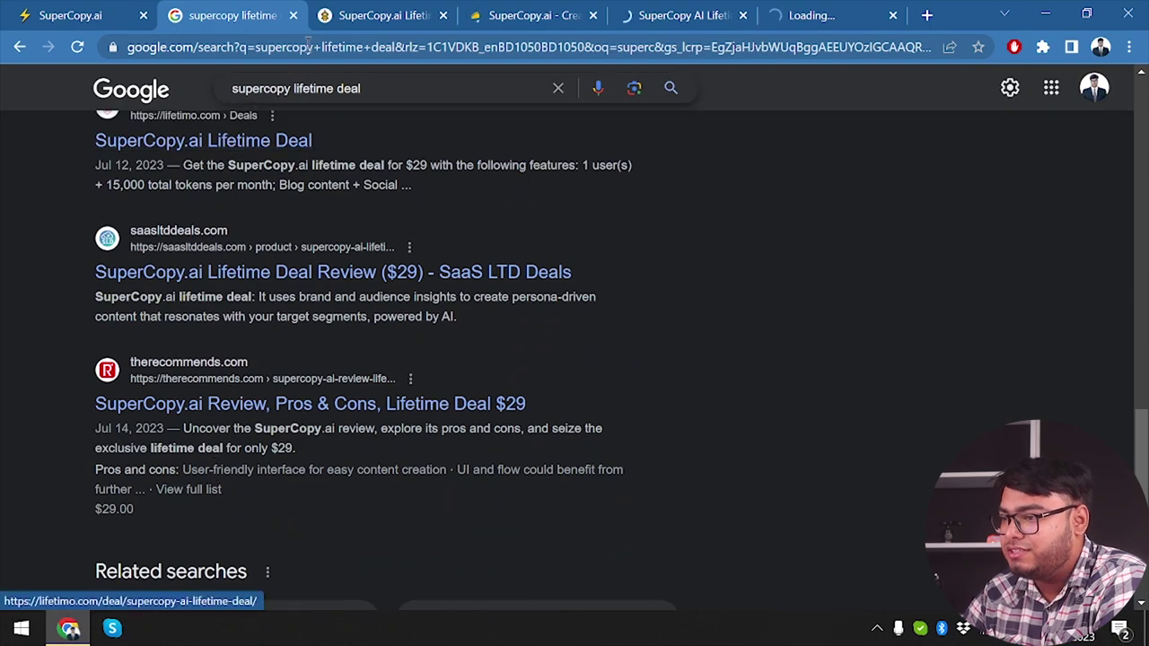
middle_click(206, 10)
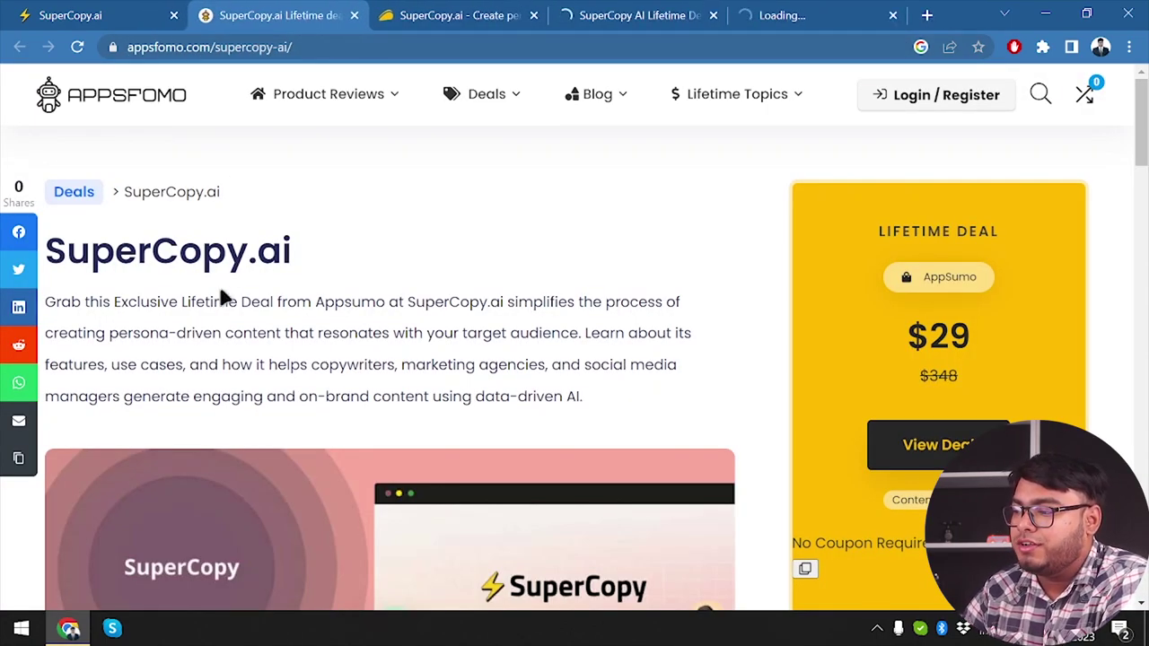
- Compare the lifetime deal on the AppsFomo page with the Basic Plan on SuperCopy's pricing page
scroll(366, 398, down, 1)
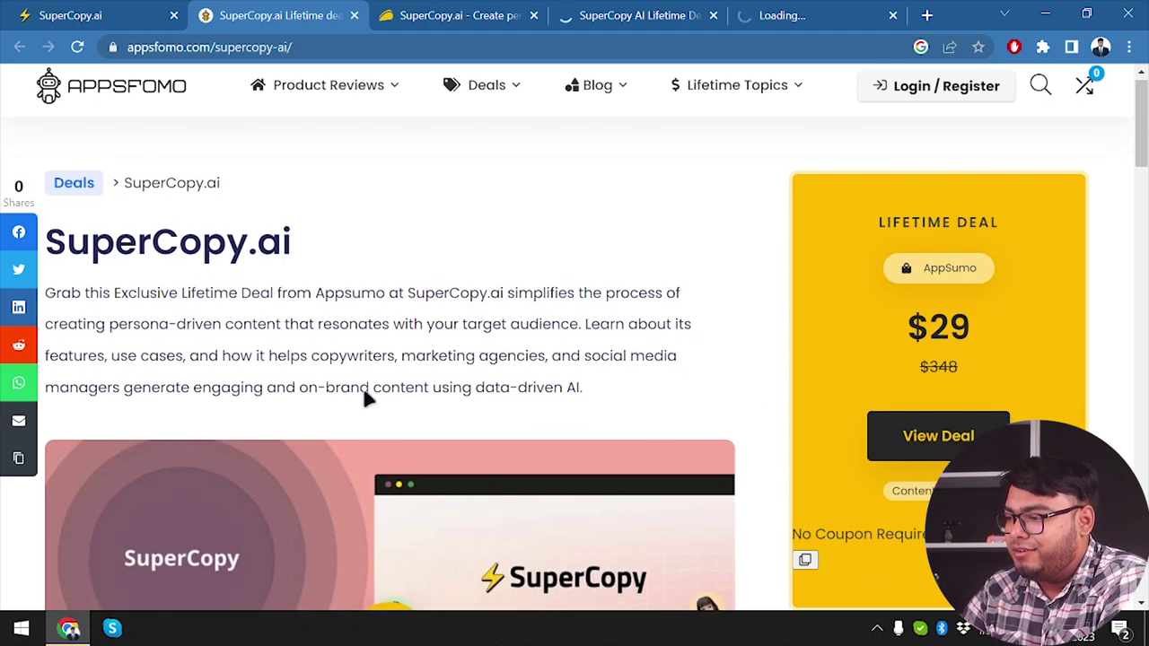
double_click(954, 323)
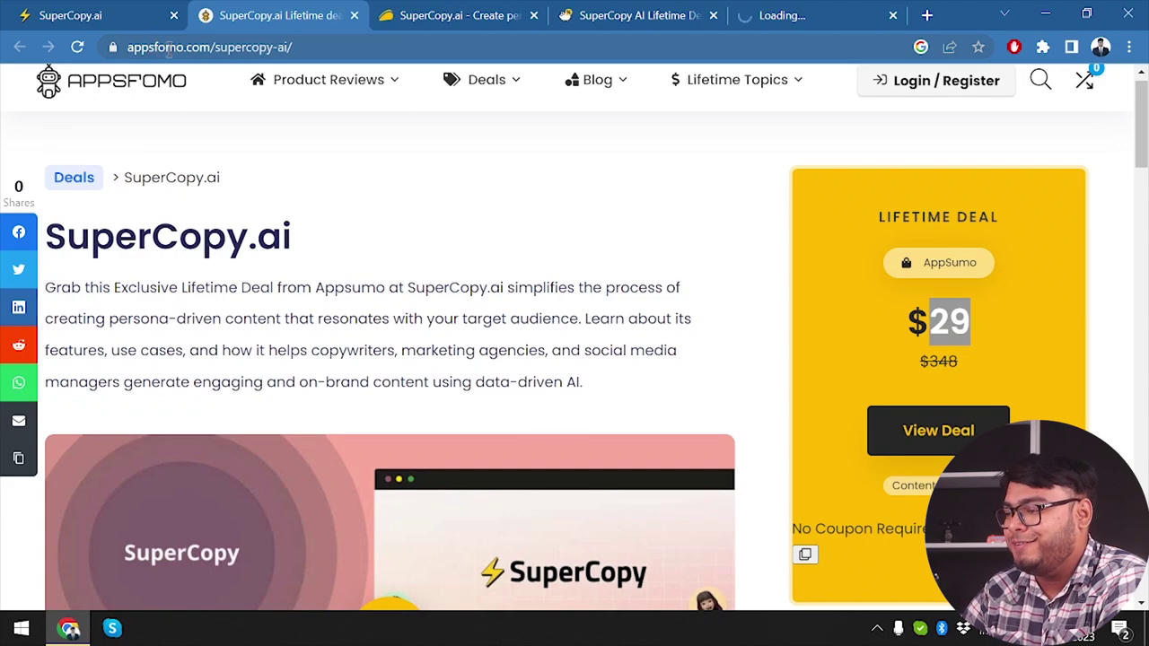
click(90, 12)
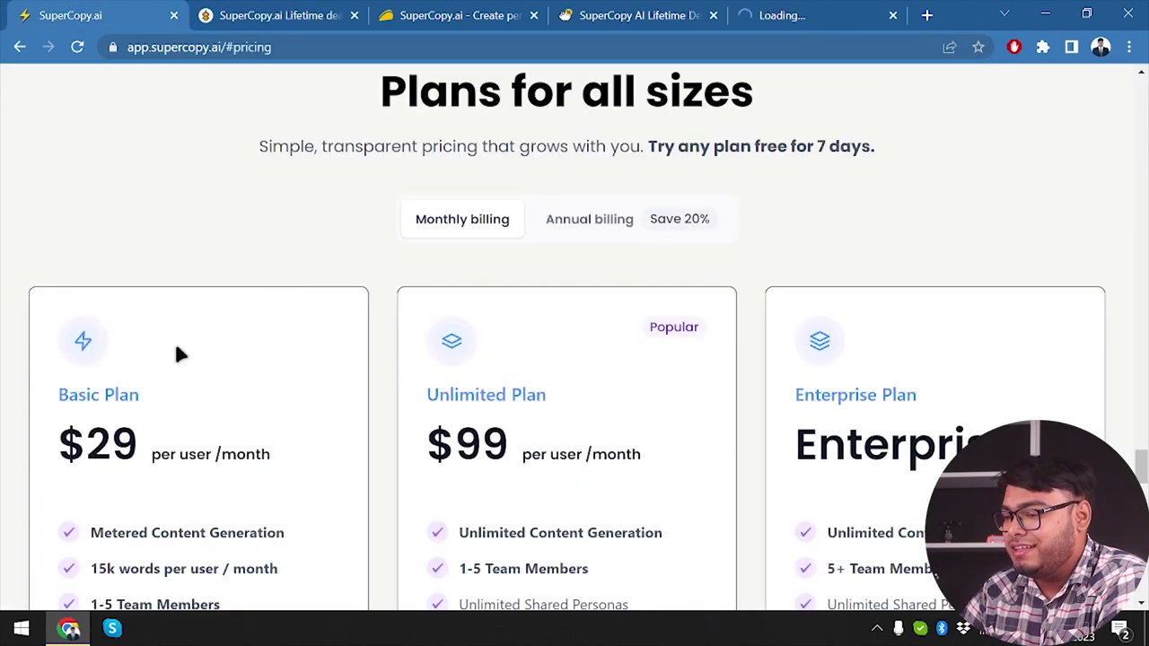
scroll(177, 348, down, 2)
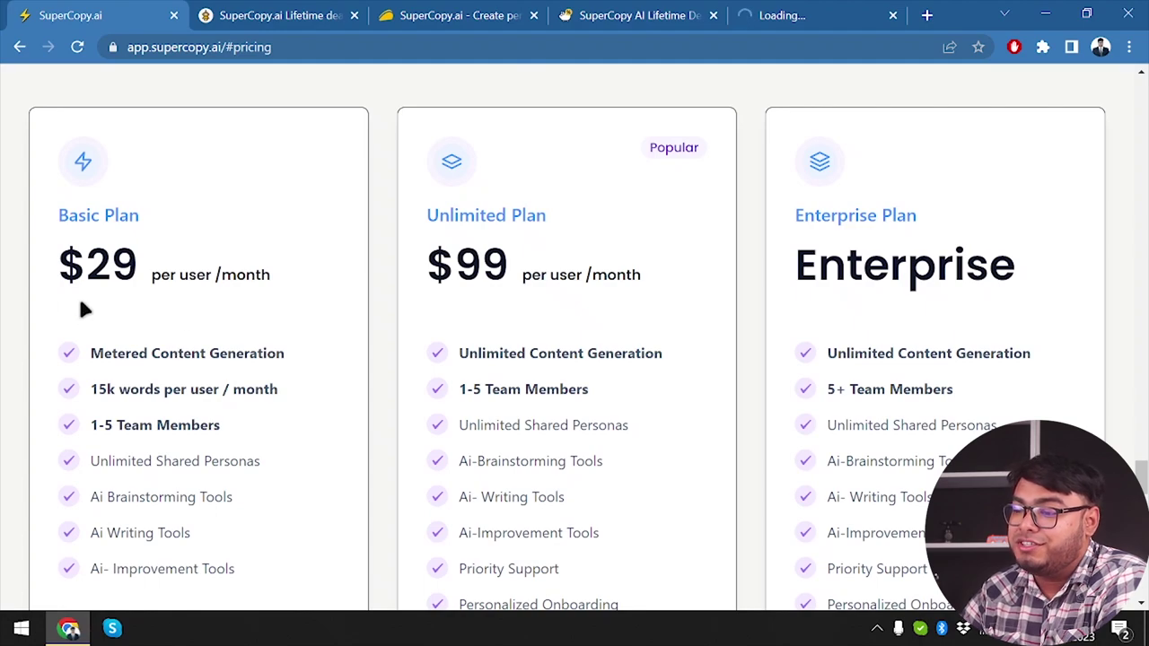
click(329, 11)
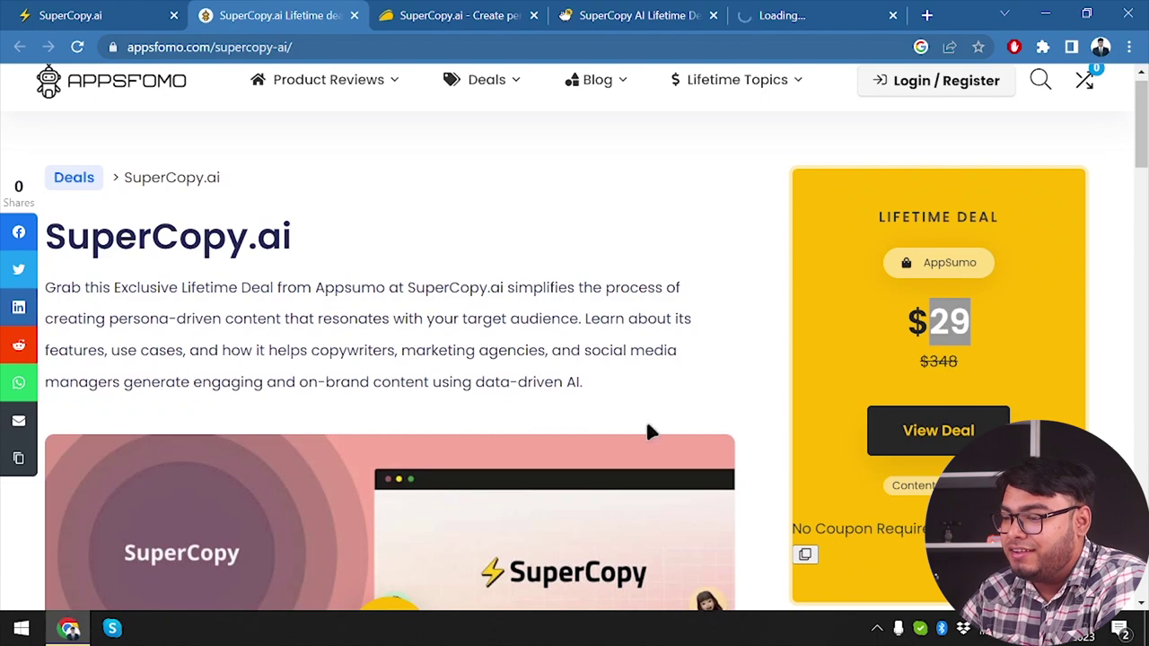
scroll(651, 431, down, 8)
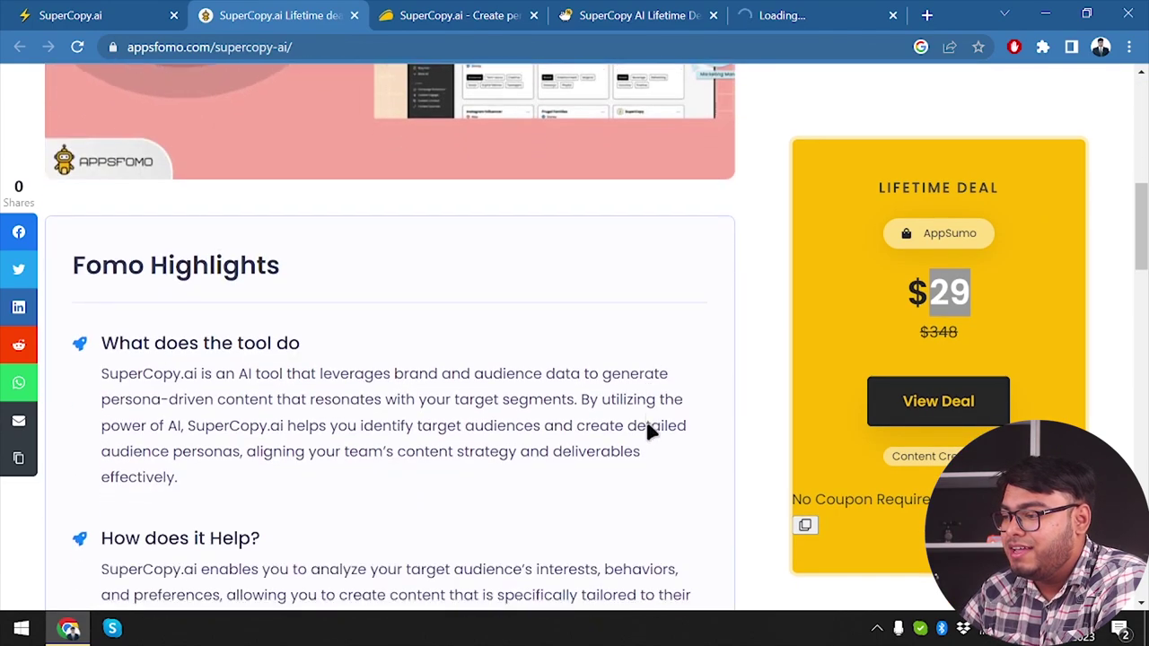
click(141, 11)
click(257, 12)
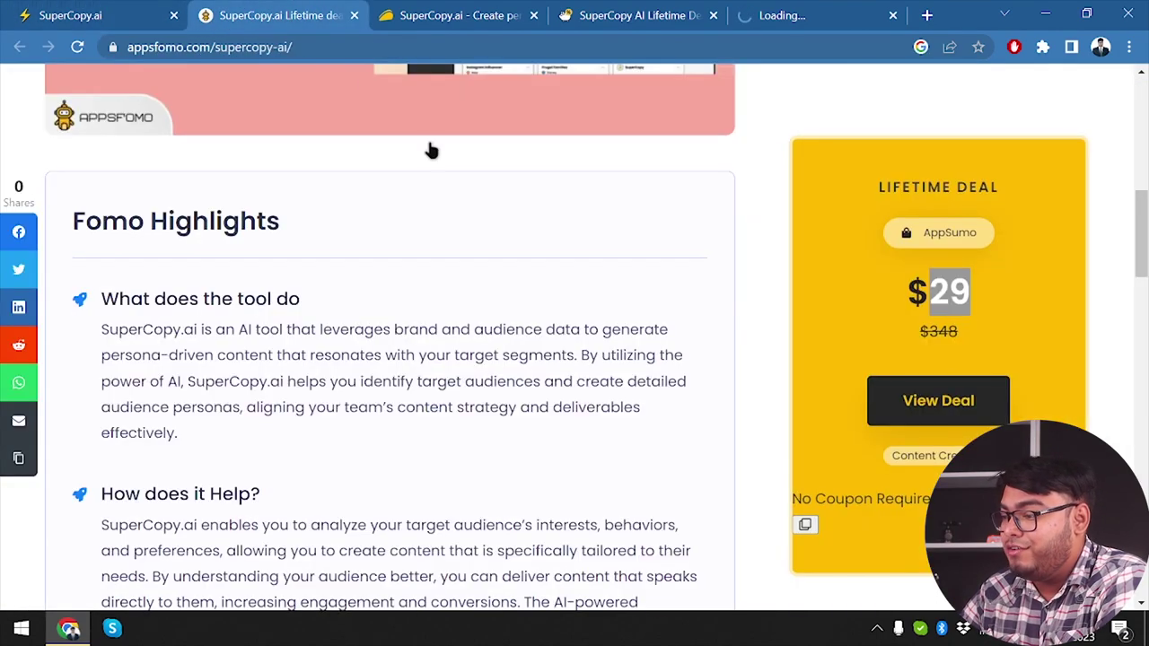
- Review the license tier pricing on the AppsFomo page and open its lifetime deal link
scroll(358, 458, down, 3)
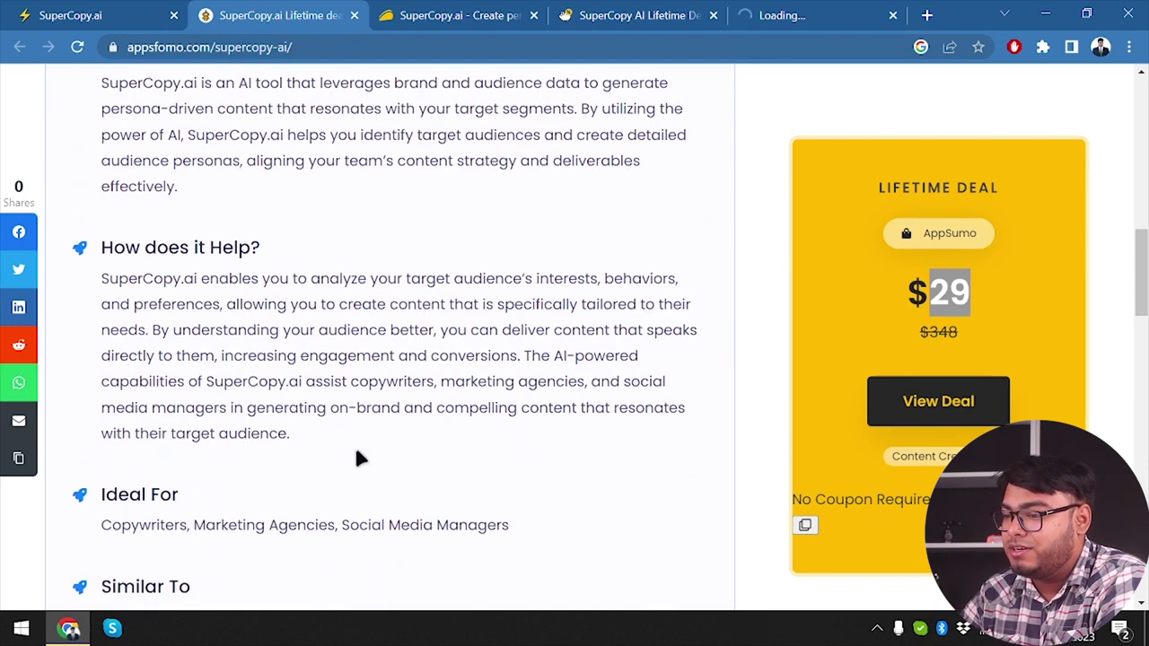
scroll(357, 458, down, 6)
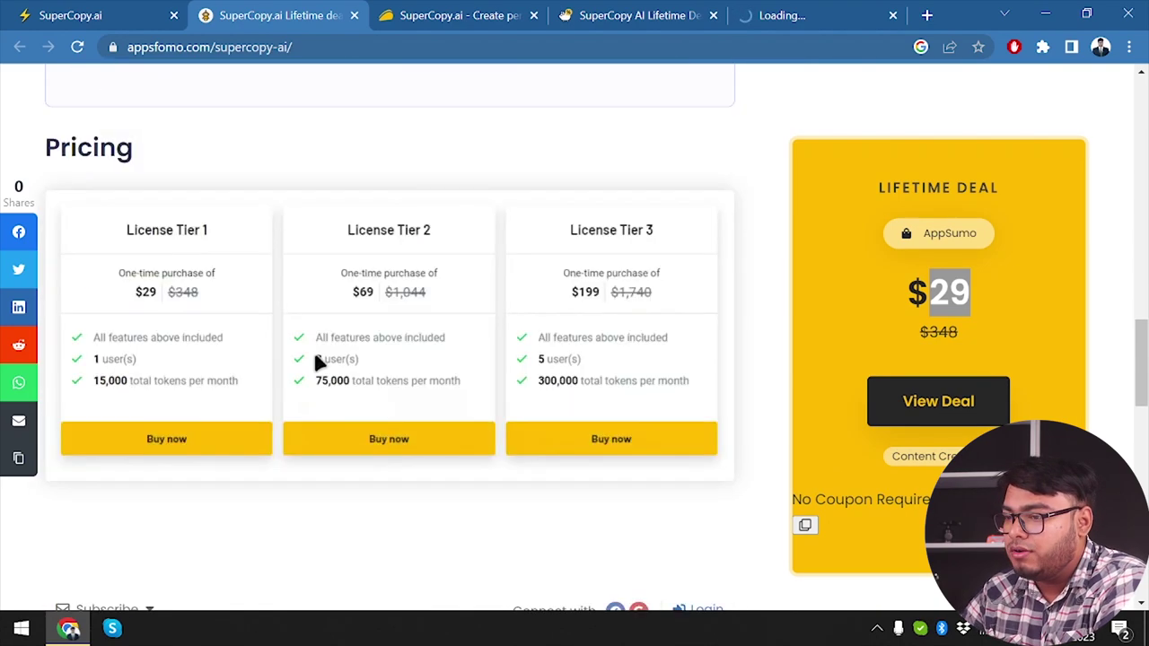
drag(118, 296, 854, 366)
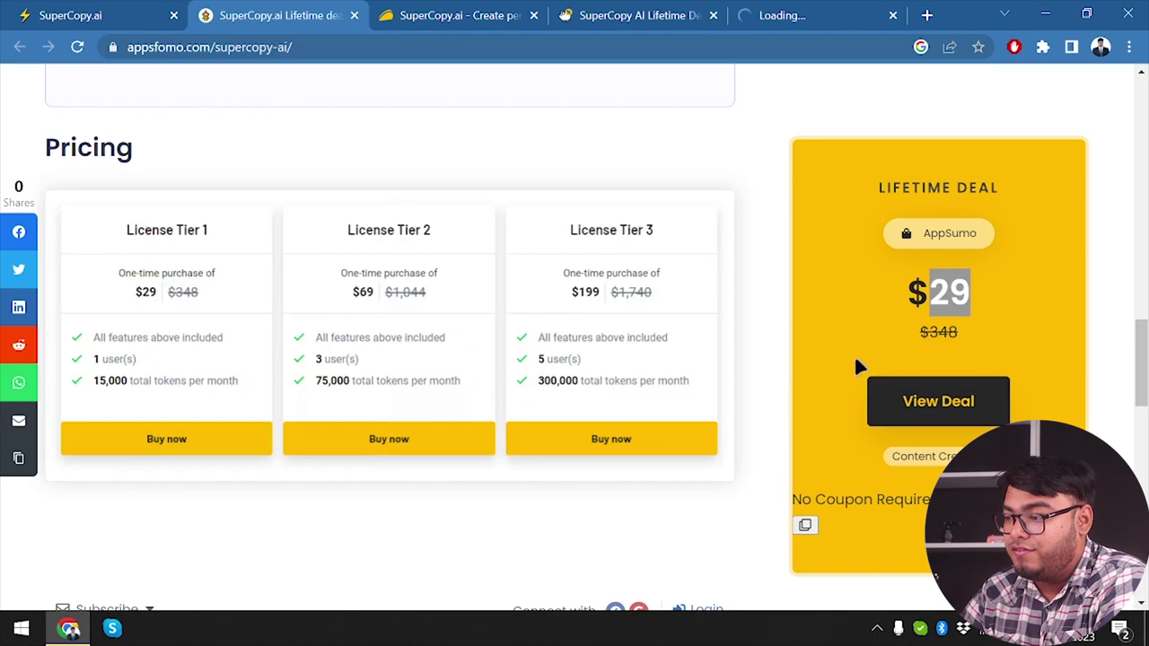
click(928, 404)
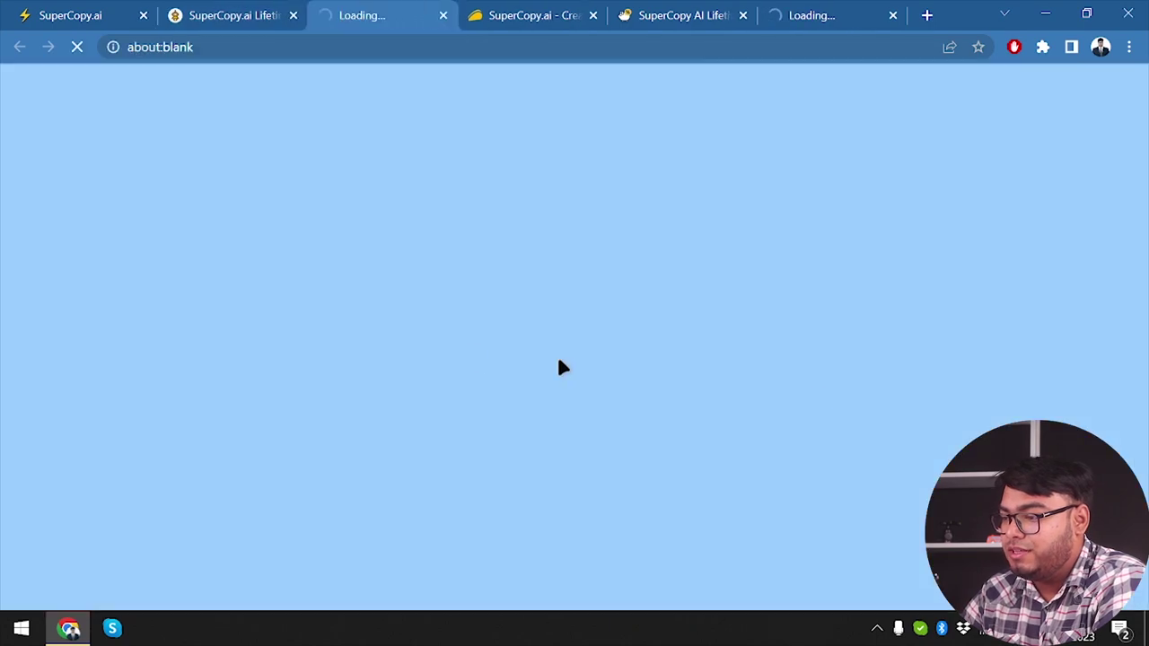
- Close the AppsFomo page and the deal tab opened from it
click(298, 8)
click(367, 8)
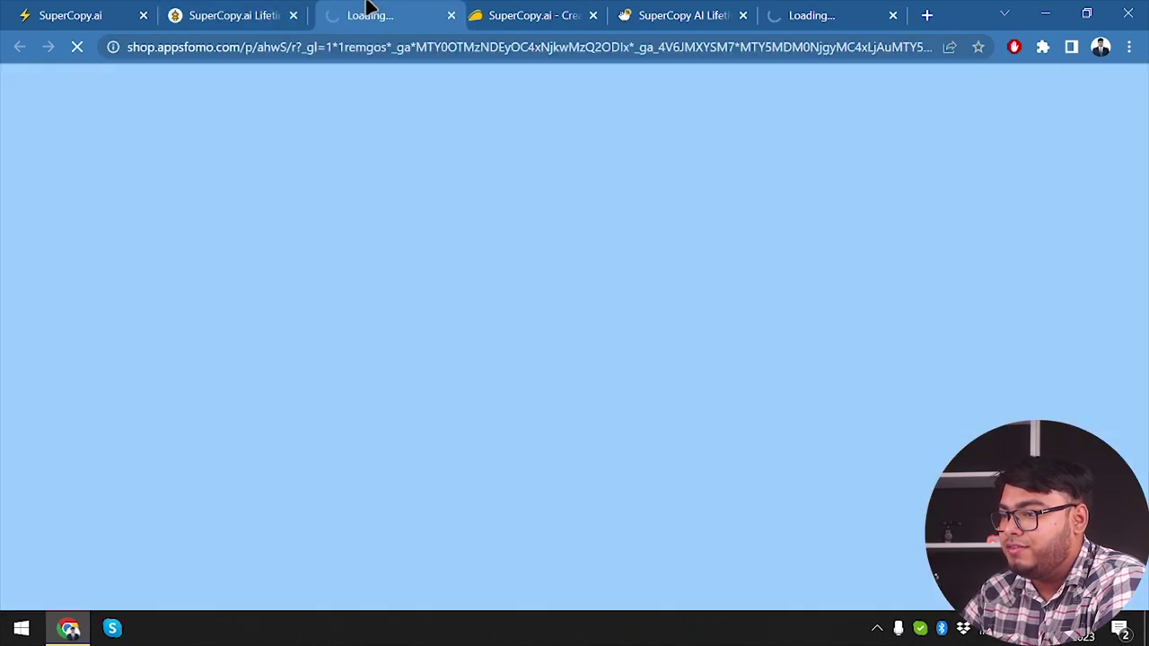
click(299, 27)
click(293, 17)
click(292, 17)
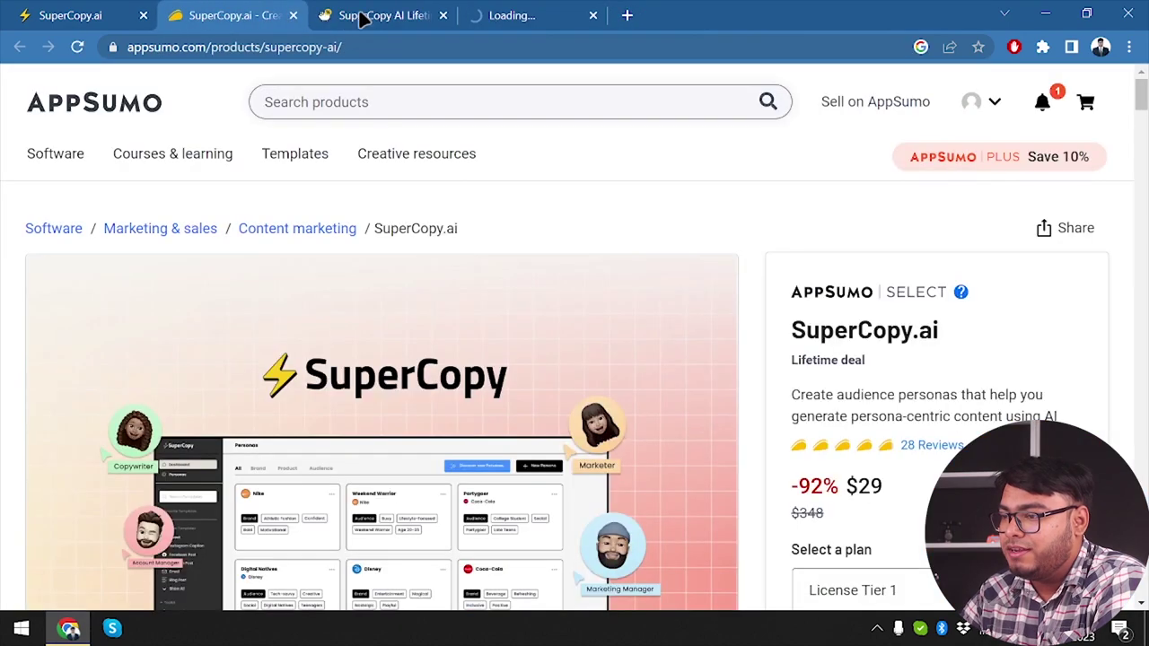
- Review the SuperCopy AI lifetime deal on the Digital Launchpad page through to its end, and close that tab
click(408, 16)
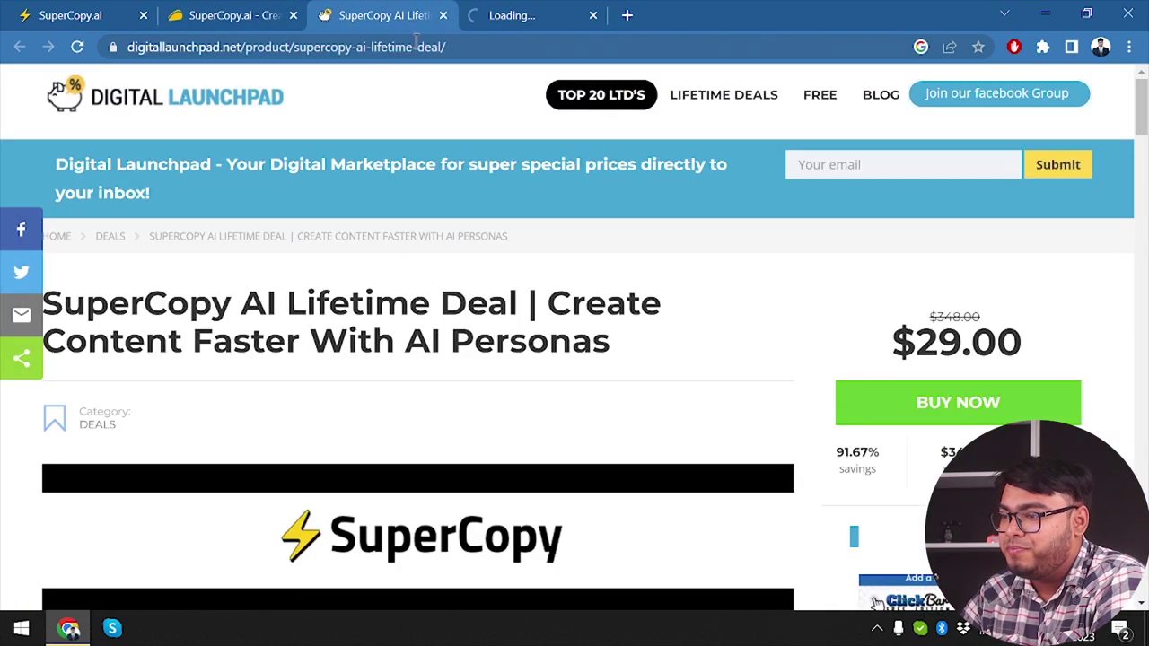
scroll(725, 411, down, 3)
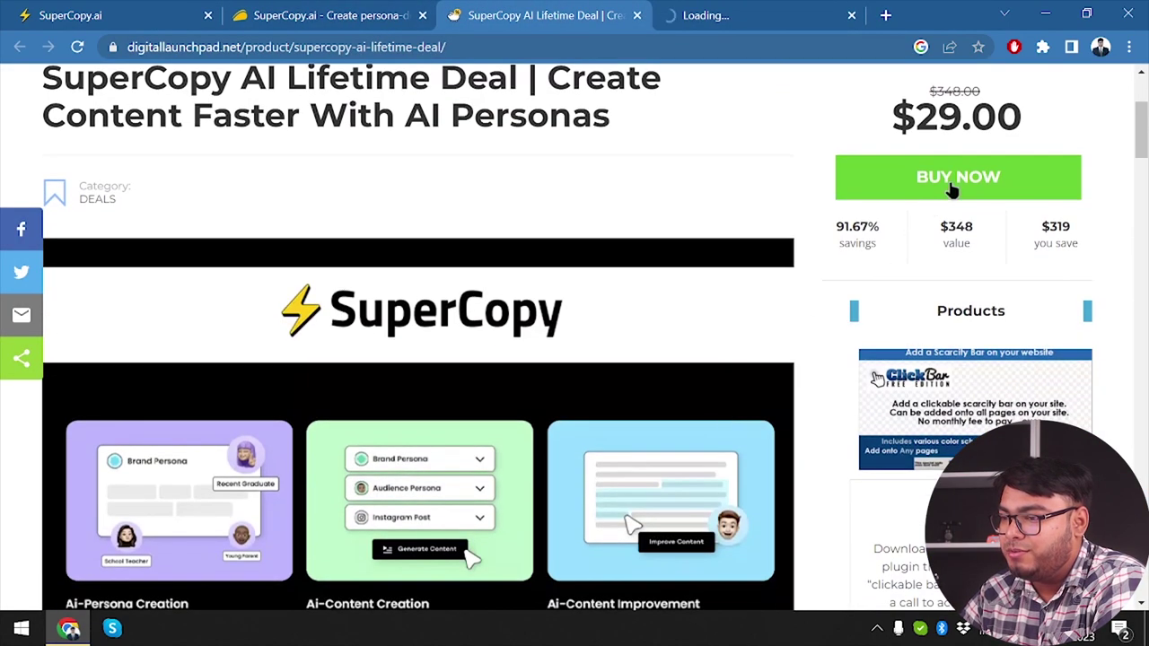
scroll(607, 355, up, 3)
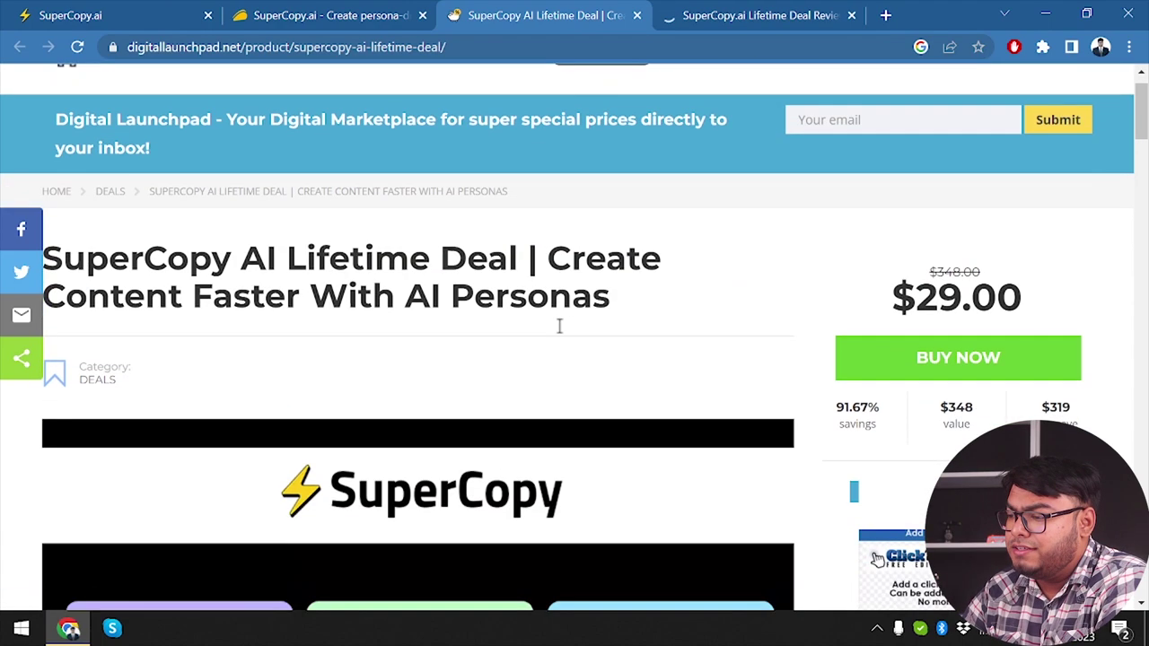
scroll(559, 328, down, 10)
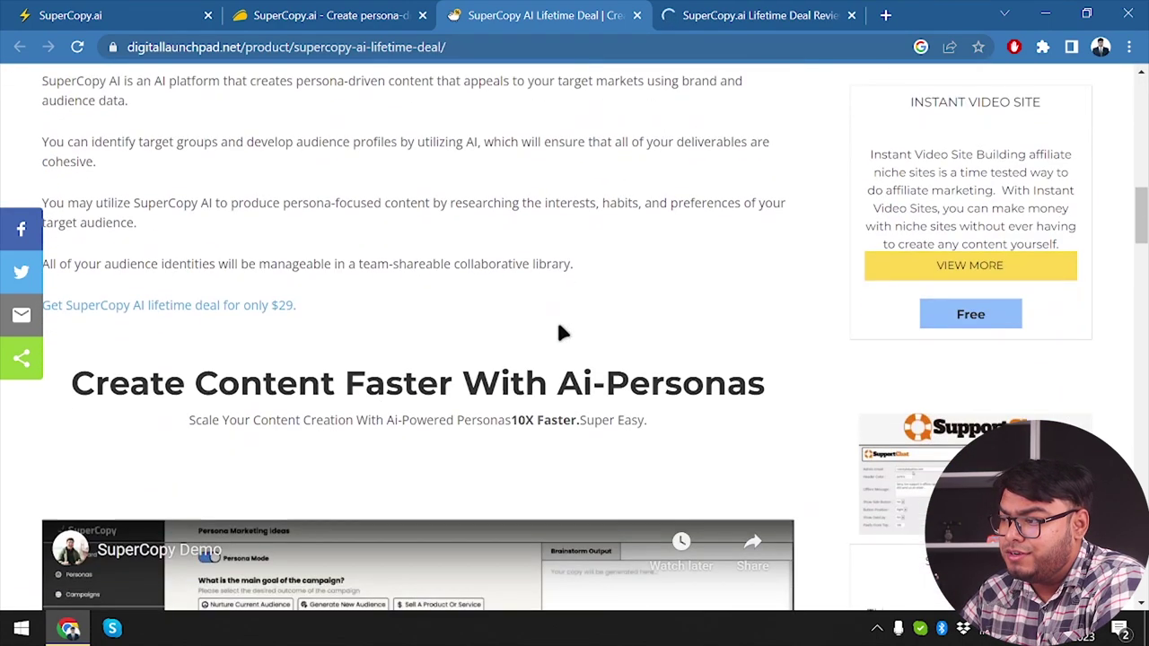
scroll(558, 333, down, 7)
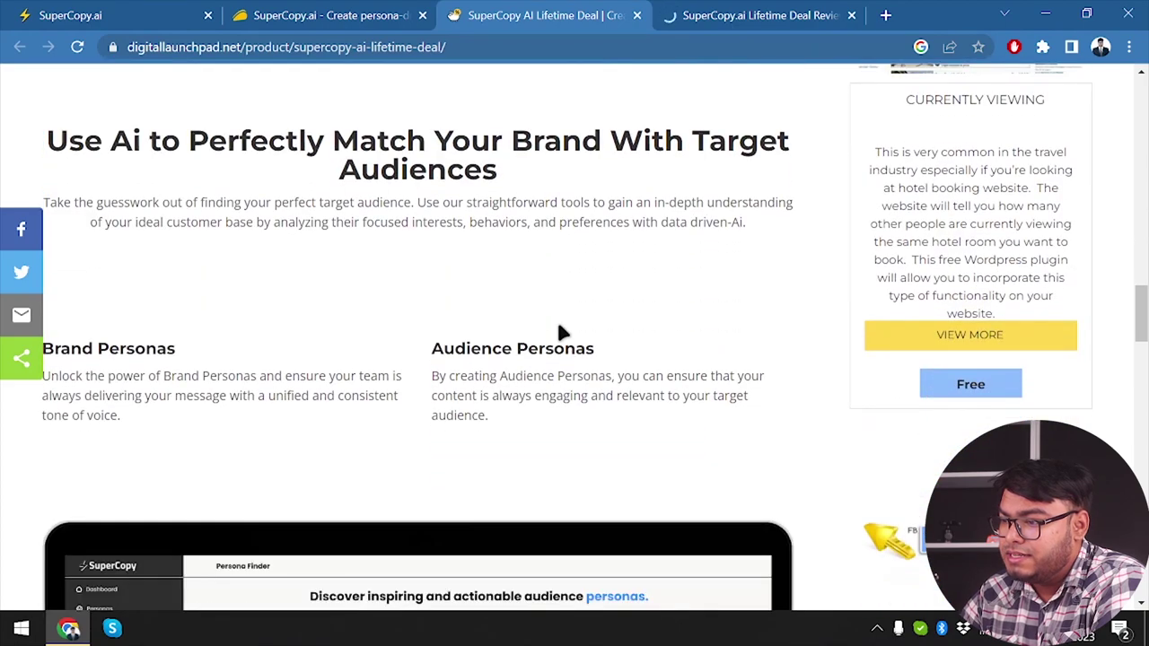
scroll(559, 333, down, 15)
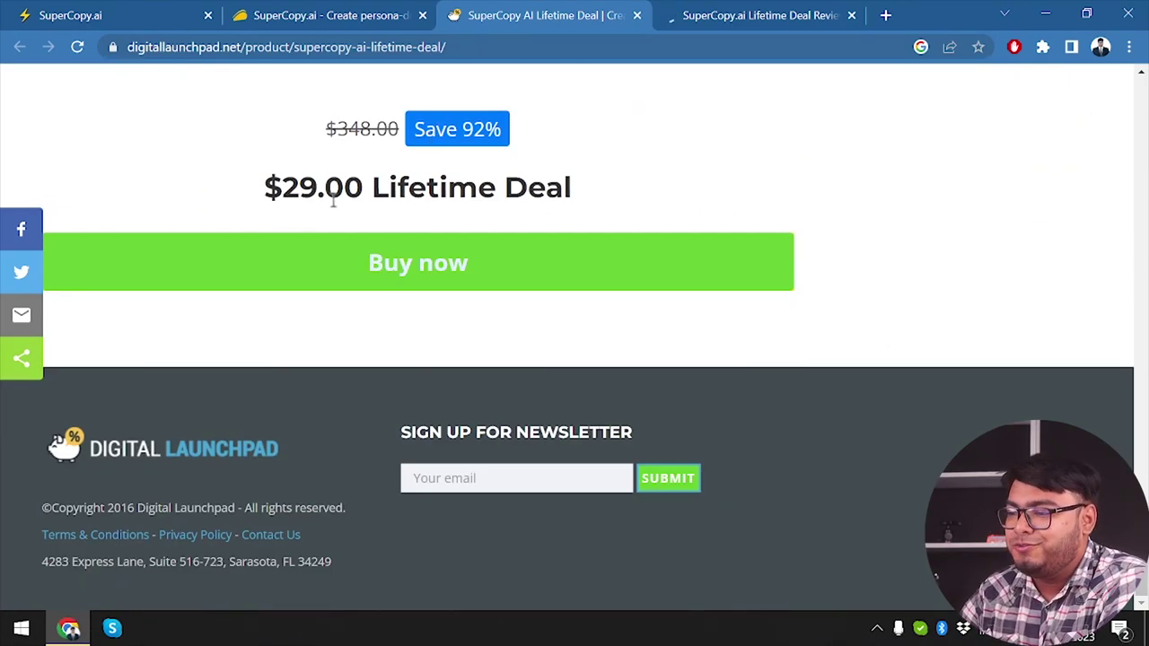
click(636, 16)
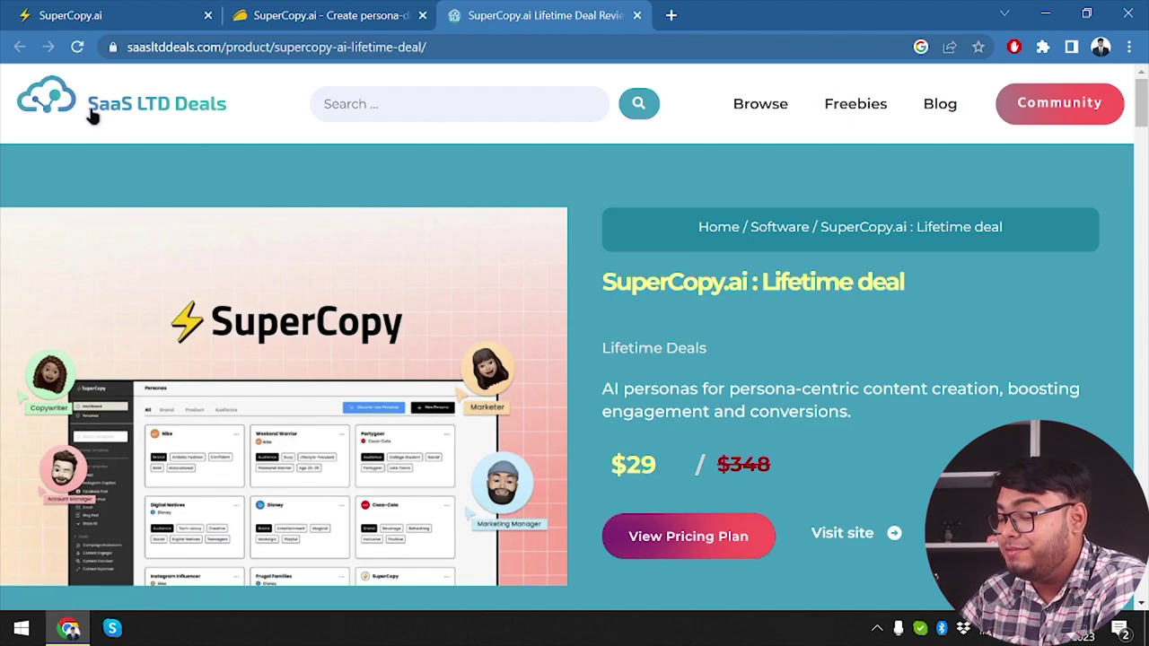
- Check the pricing plans on the SaaS LTD Deals page, follow the License Tier 1 deal link, and close that tab
scroll(669, 252, down, 1)
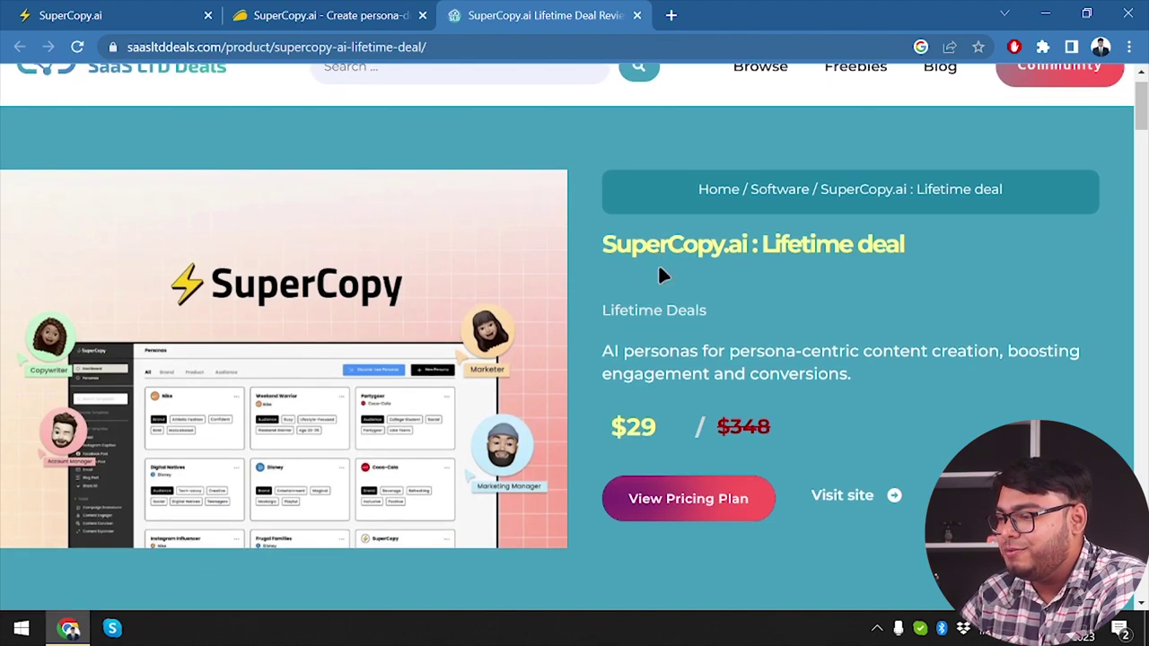
scroll(801, 283, down, 2)
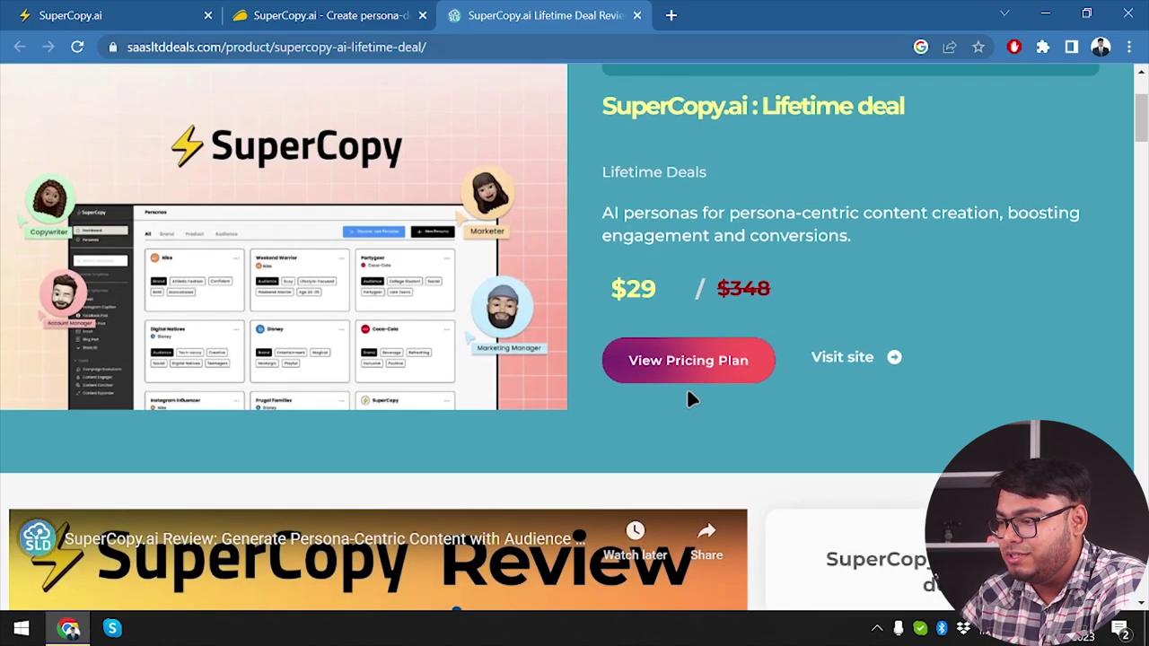
scroll(762, 305, down, 2)
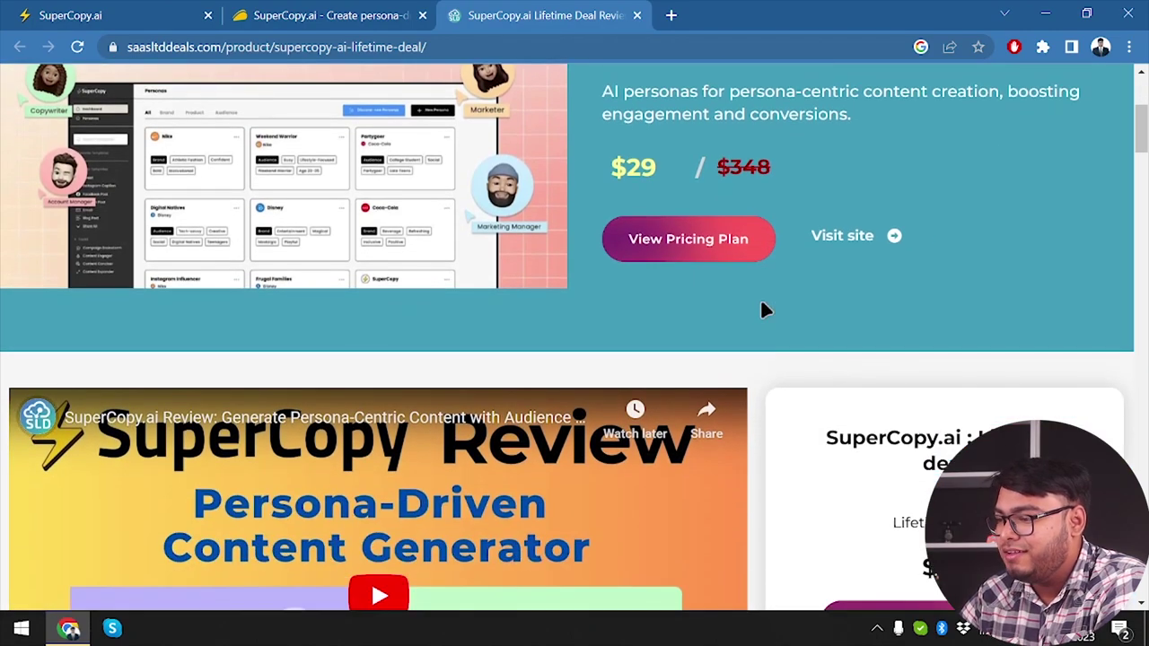
click(623, 241)
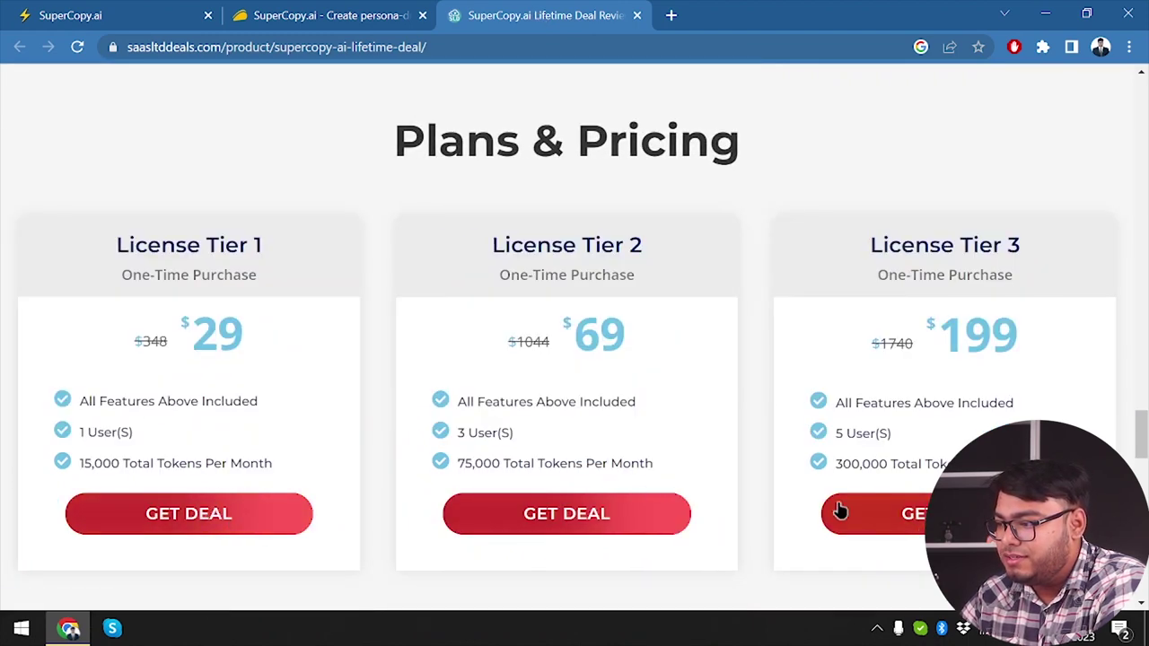
click(236, 513)
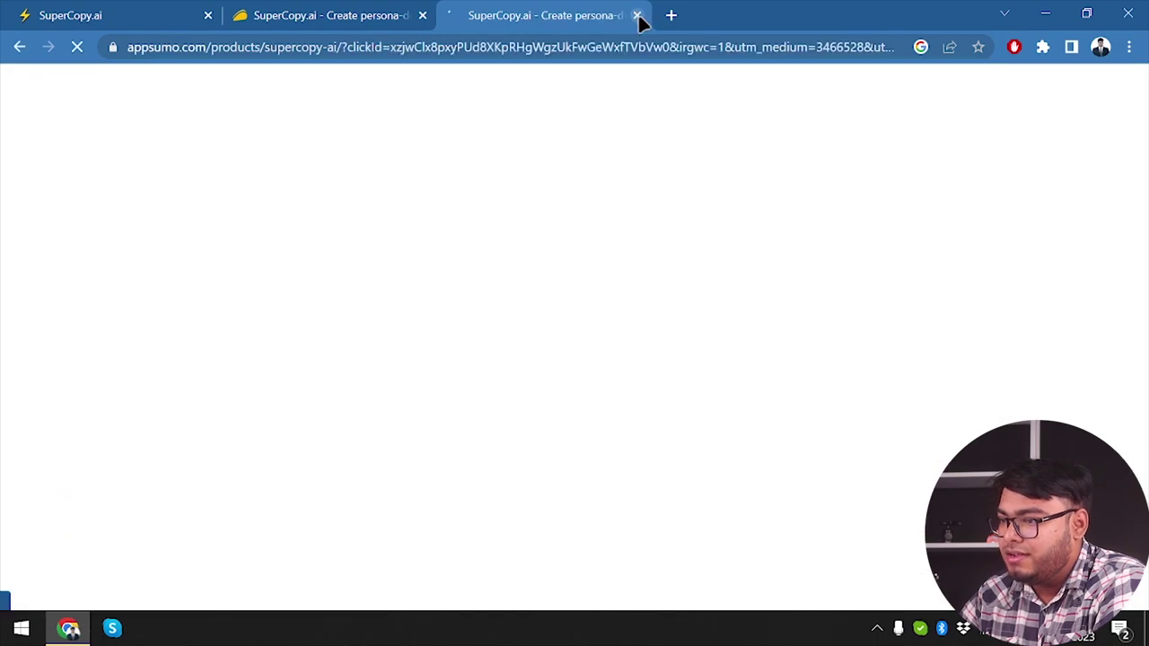
click(637, 16)
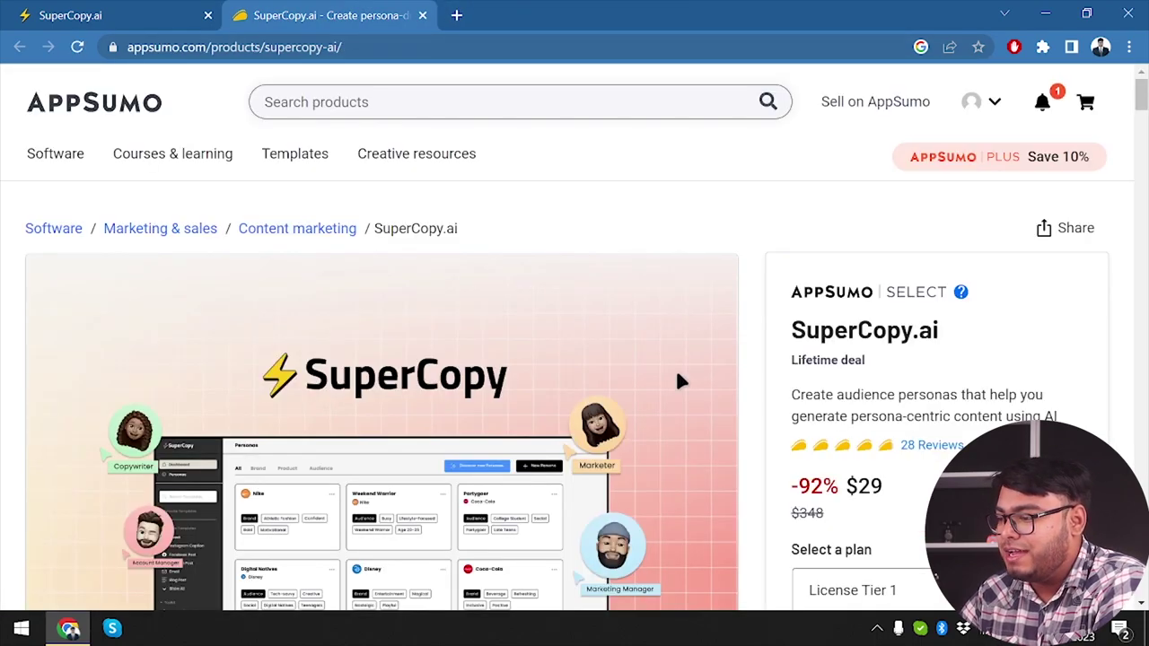
- Examine the AppSumo listing's overview, selectable plan options, deal terms and money-back guarantee
scroll(679, 381, down, 10)
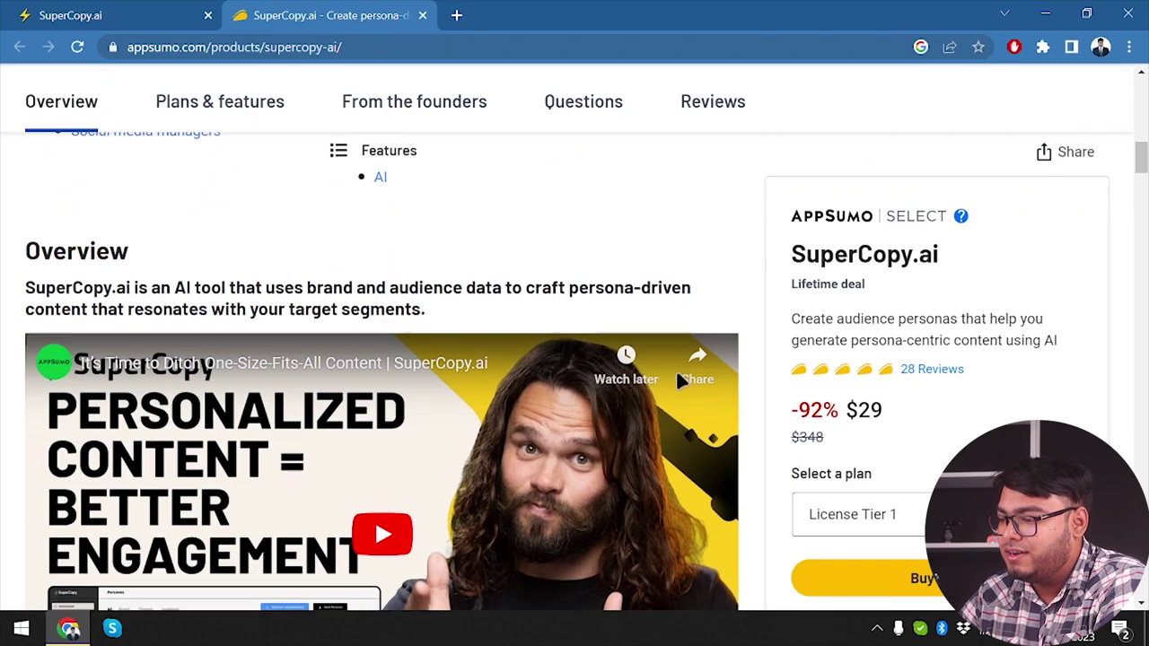
click(866, 512)
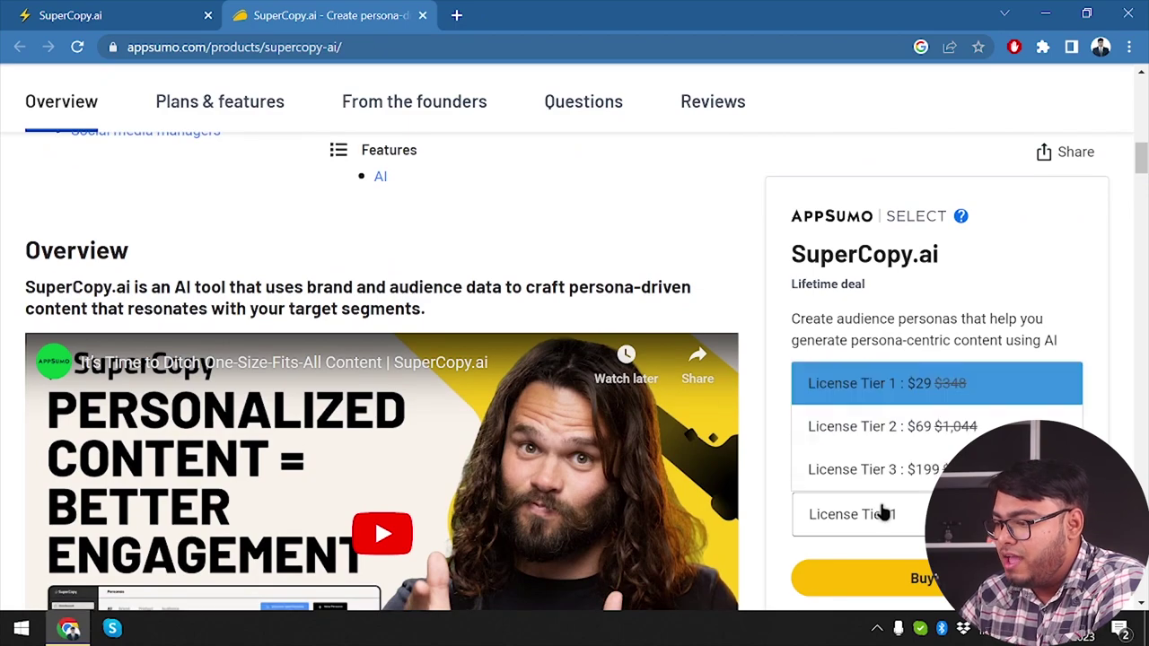
click(1010, 260)
scroll(257, 526, down, 8)
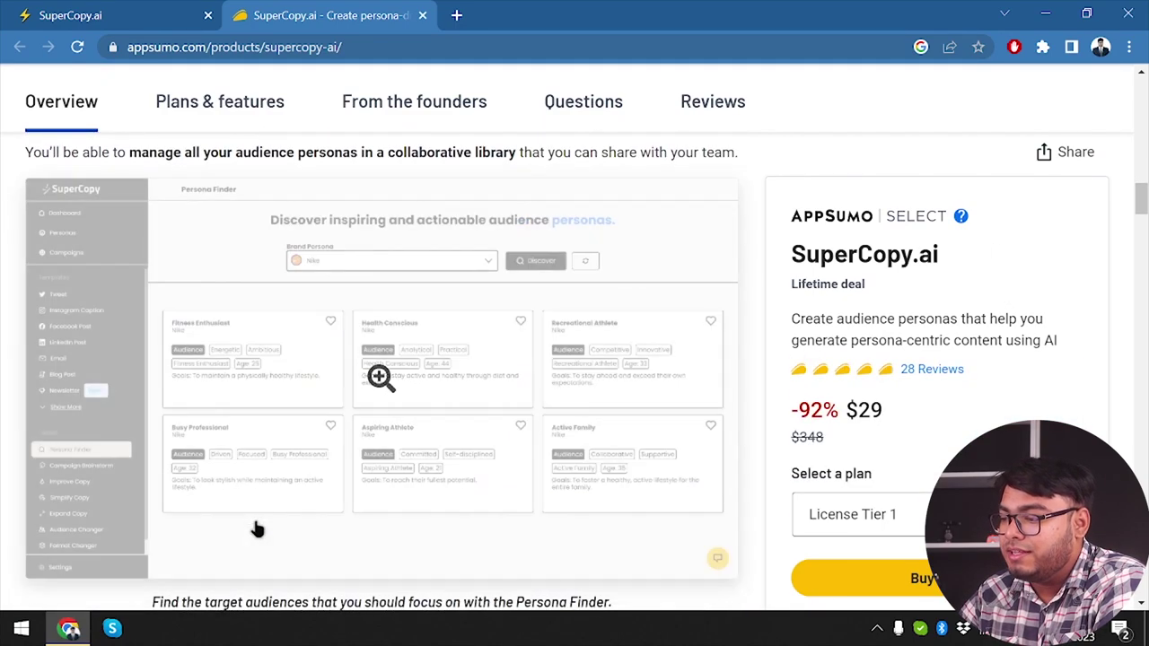
scroll(257, 530, down, 10)
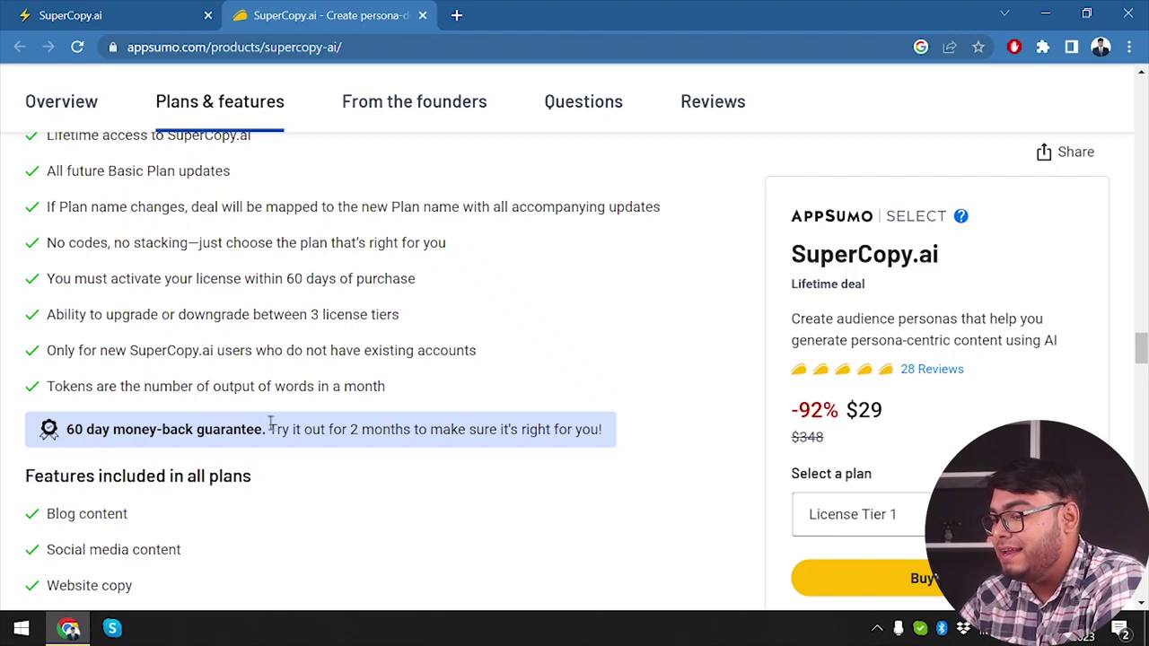
scroll(246, 440, down, 9)
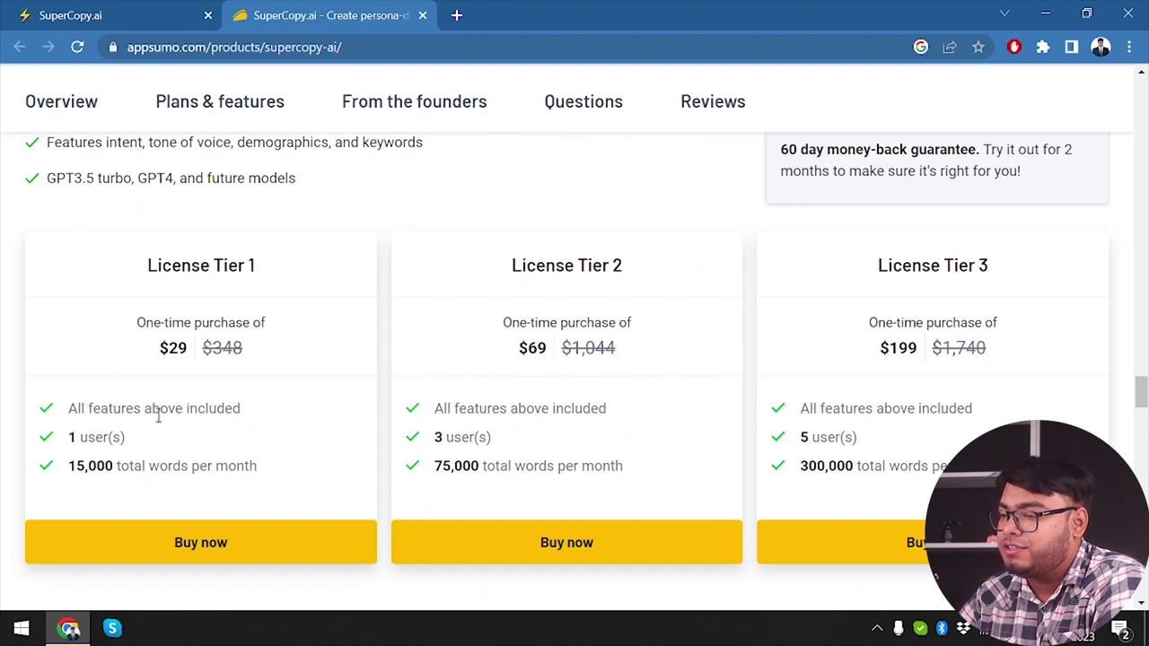
- Read the list of features included in all plans on the AppSumo listing
scroll(157, 414, up, 10)
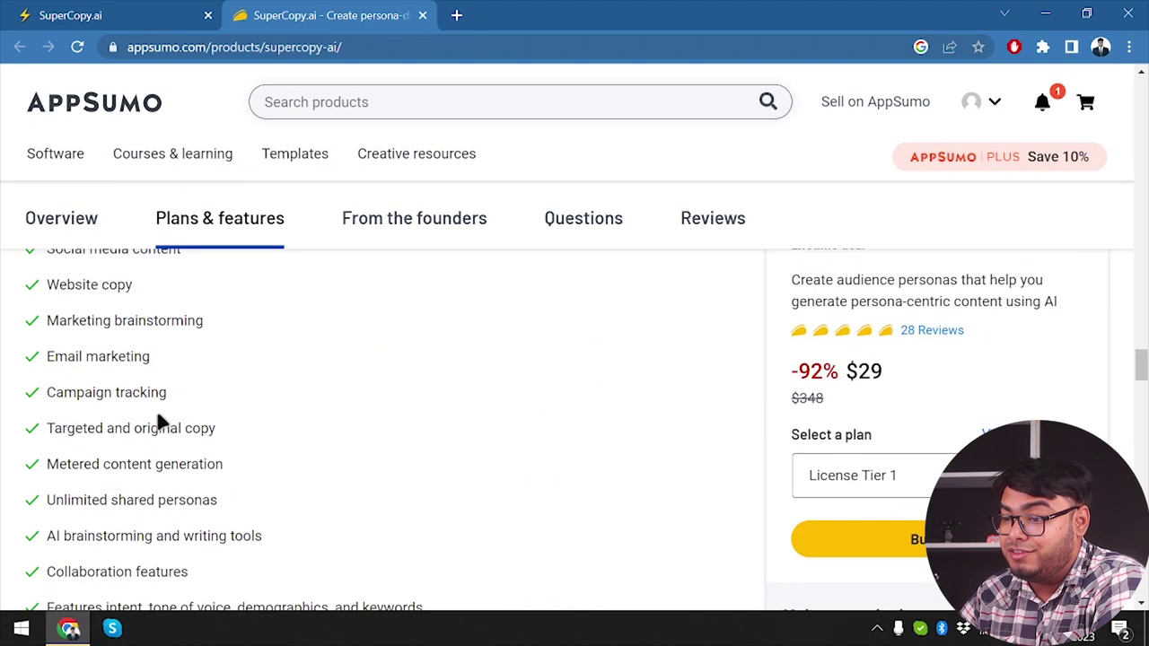
scroll(157, 413, up, 2)
scroll(159, 418, down, 3)
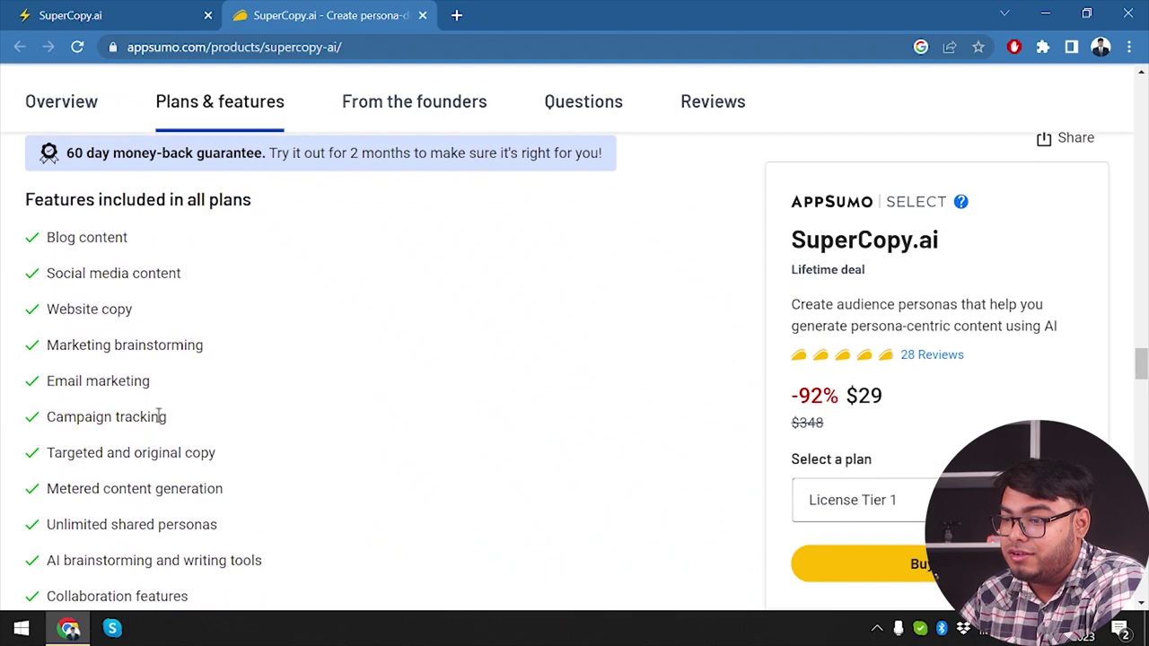
scroll(159, 419, down, 1)
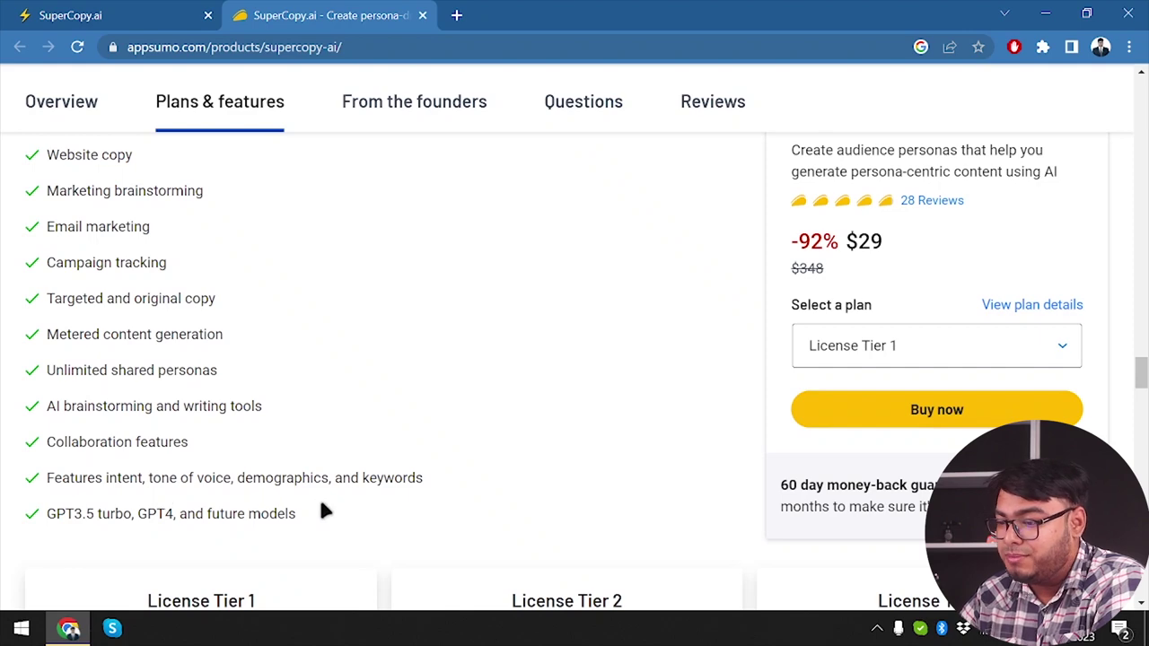
scroll(204, 451, down, 1)
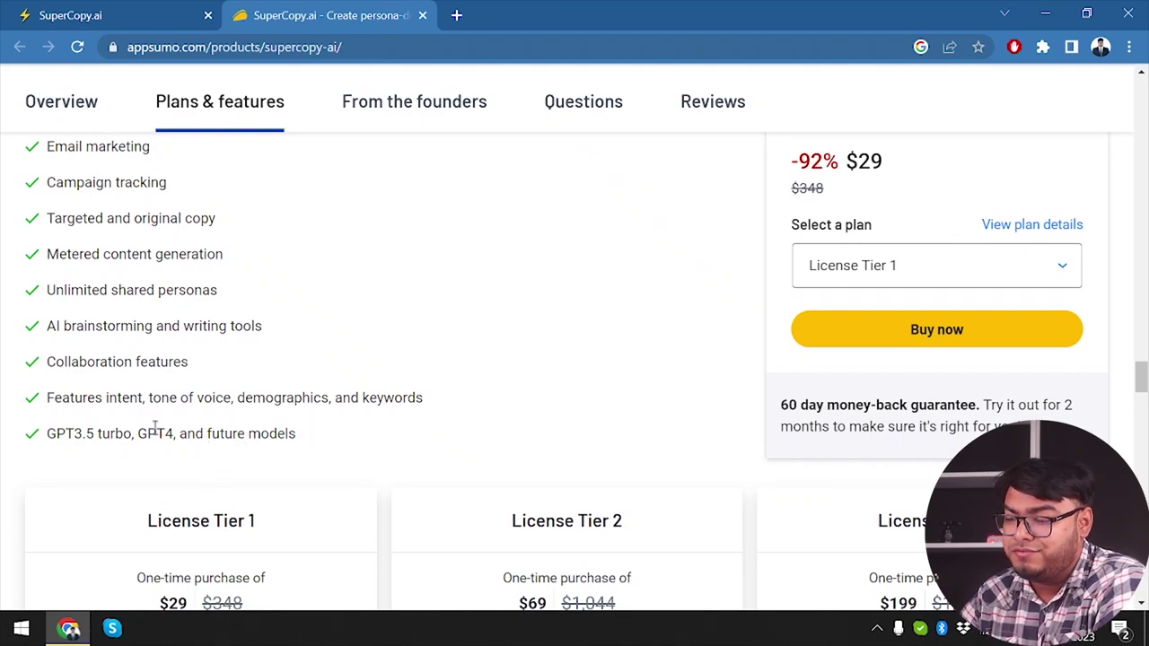
scroll(275, 437, down, 2)
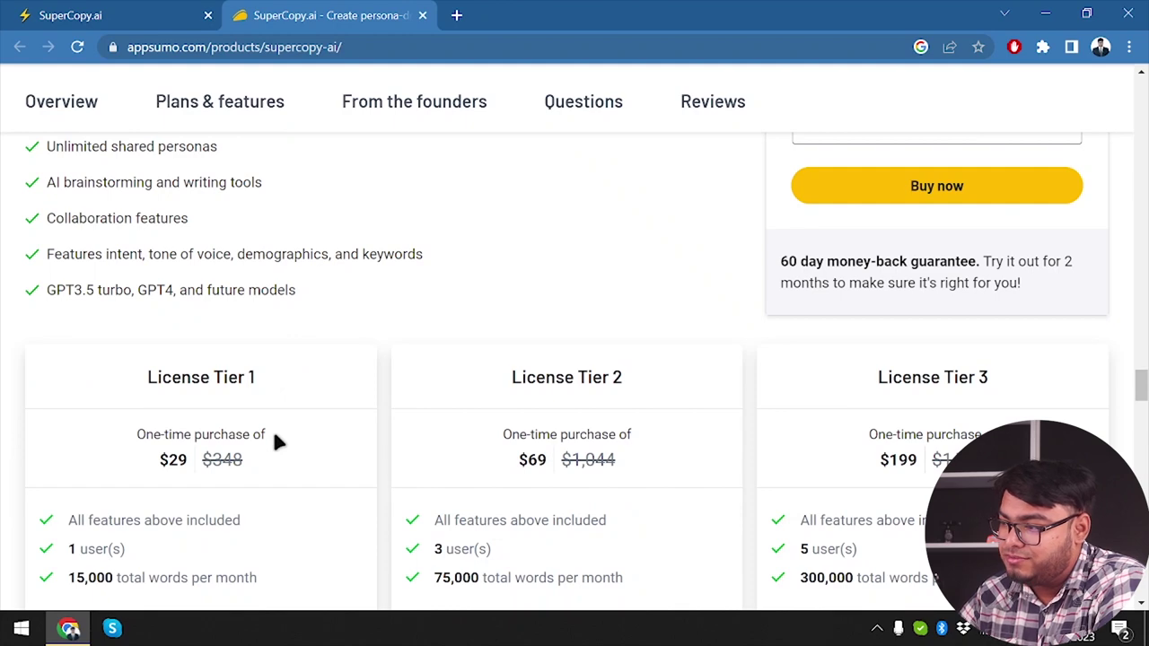
- Compare the price, users and monthly words of the three AppSumo license tiers
scroll(275, 440, down, 2)
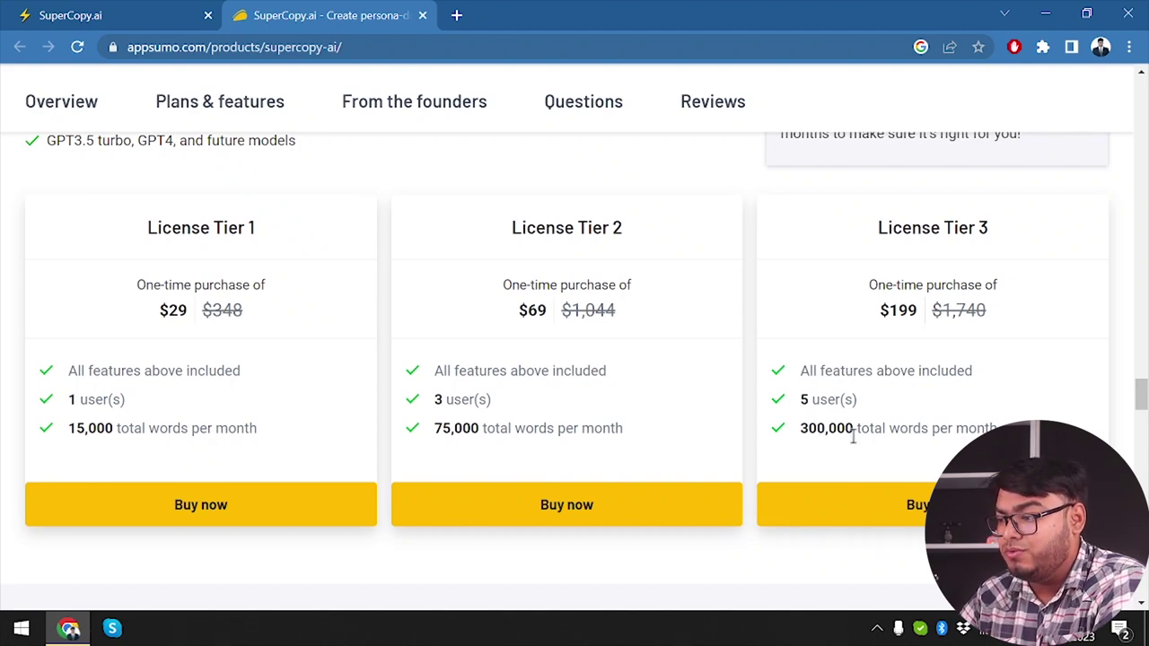
scroll(854, 430, down, 2)
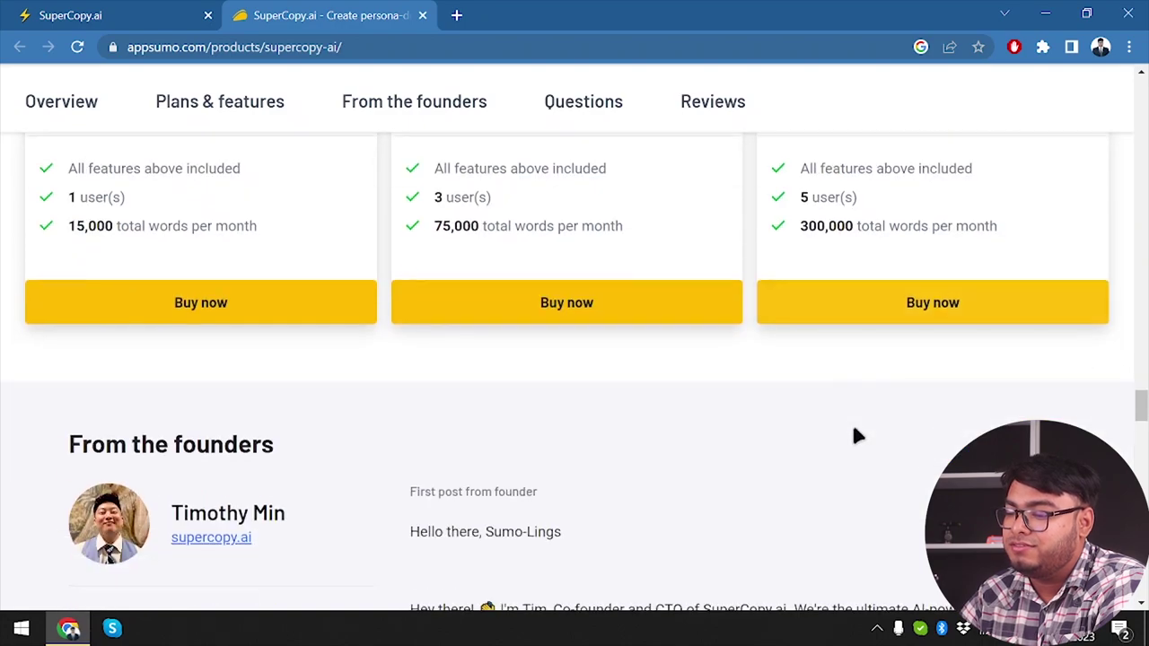
scroll(854, 430, down, 4)
scroll(853, 430, up, 8)
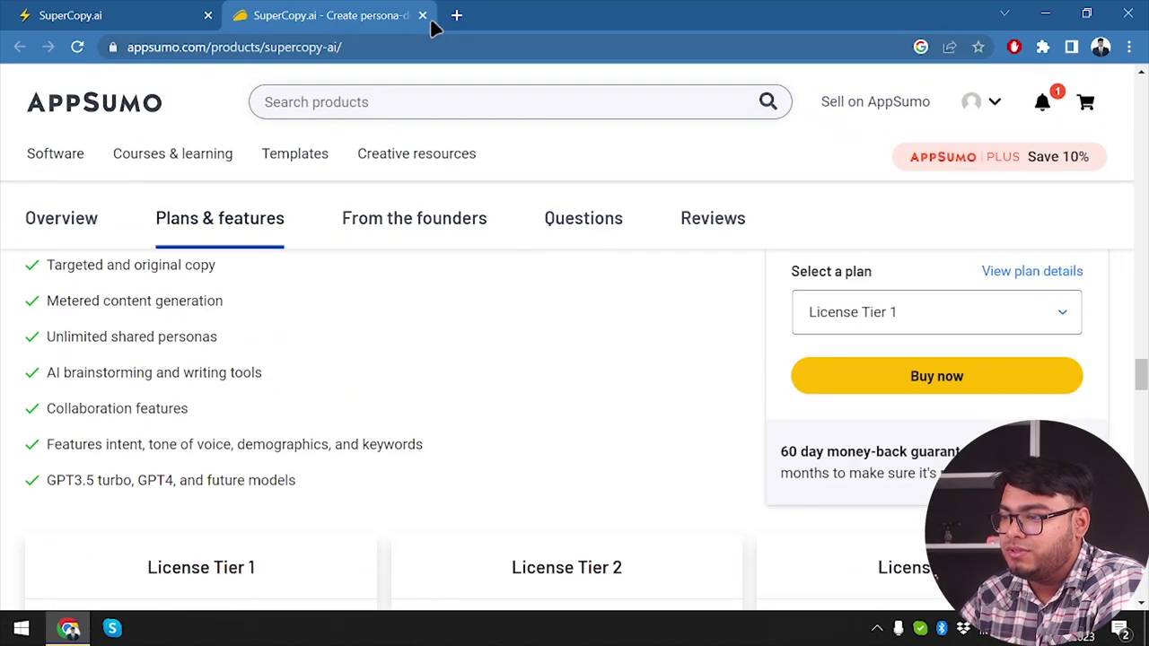
- Close the AppSumo tab and open the free trial sign-up form from SuperCopy's home page
click(422, 16)
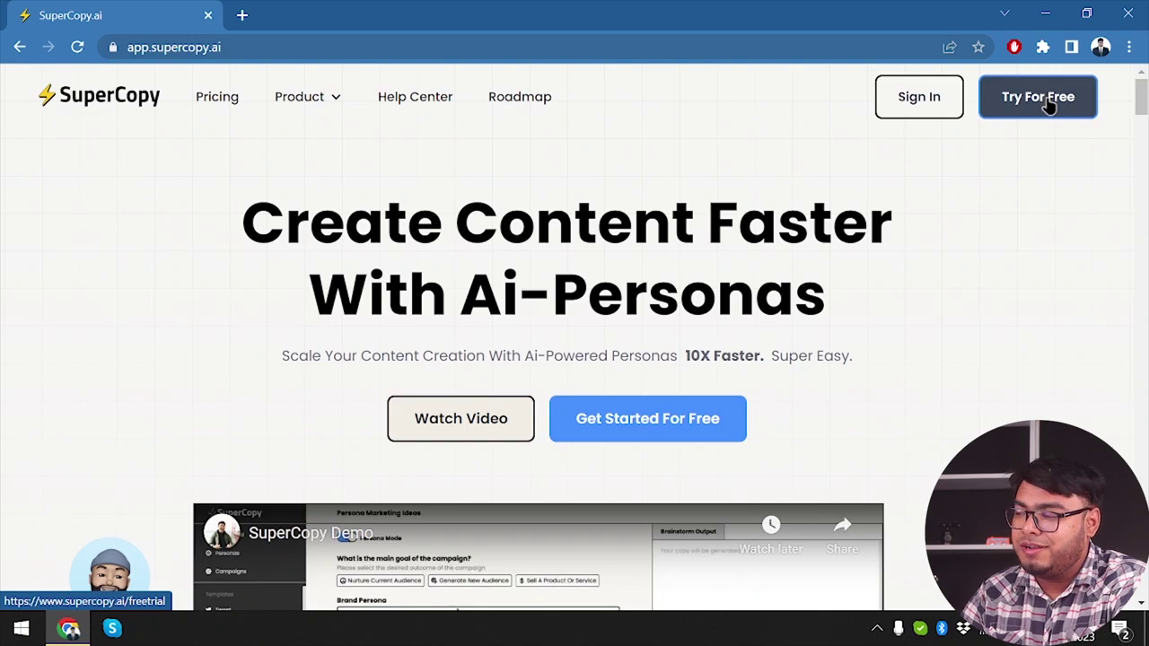
click(1025, 150)
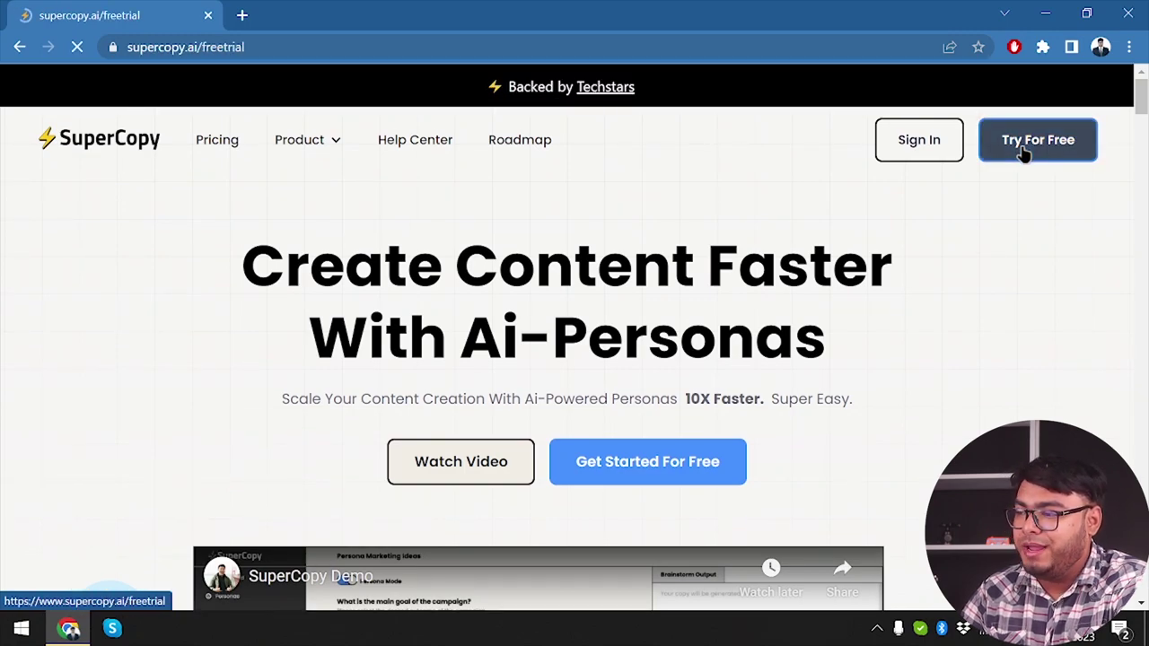
scroll(608, 297, down, 3)
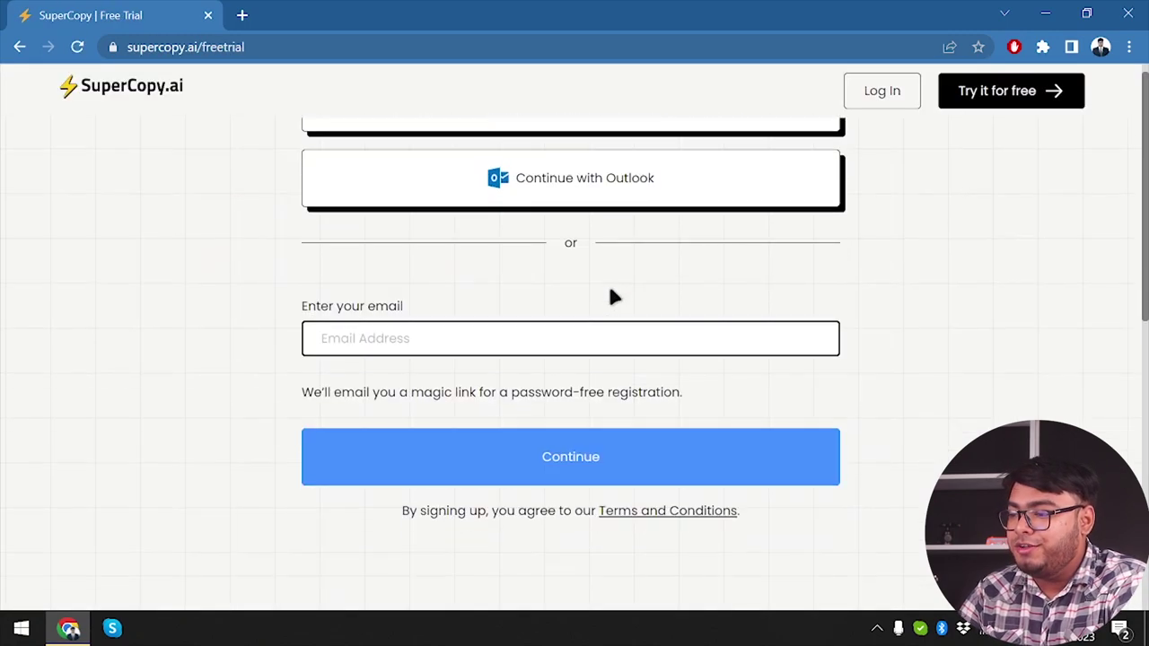
- Sign up for the free trial with an existing third-party account and start creating the first set of personas
scroll(611, 296, up, 2)
click(518, 274)
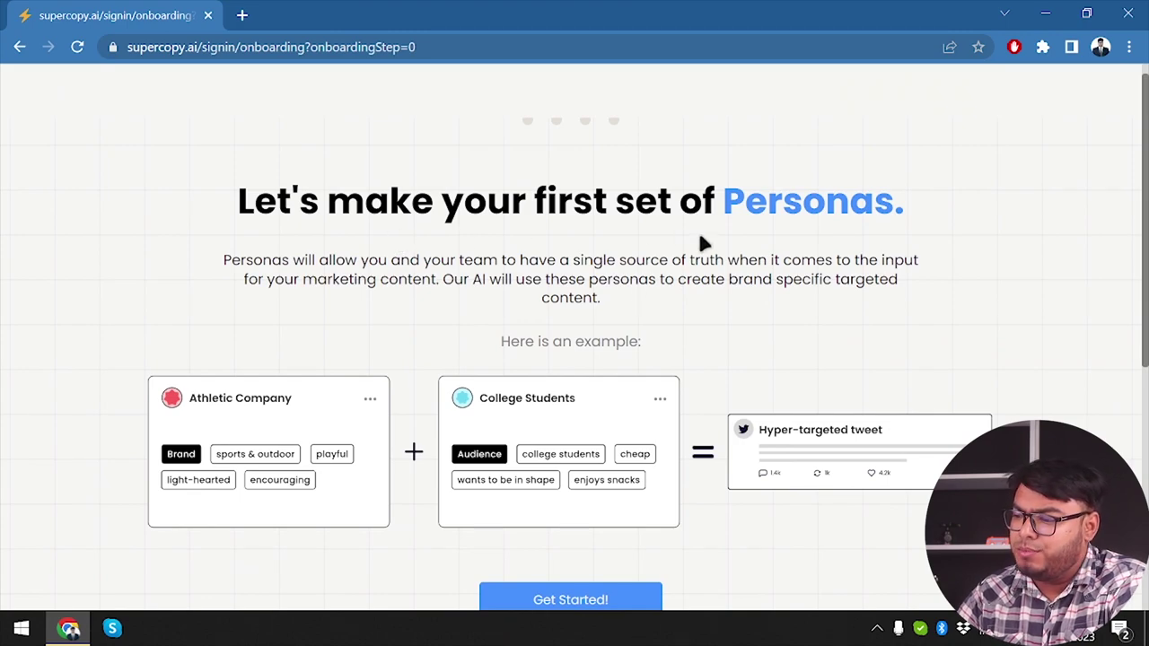
scroll(700, 244, down, 1)
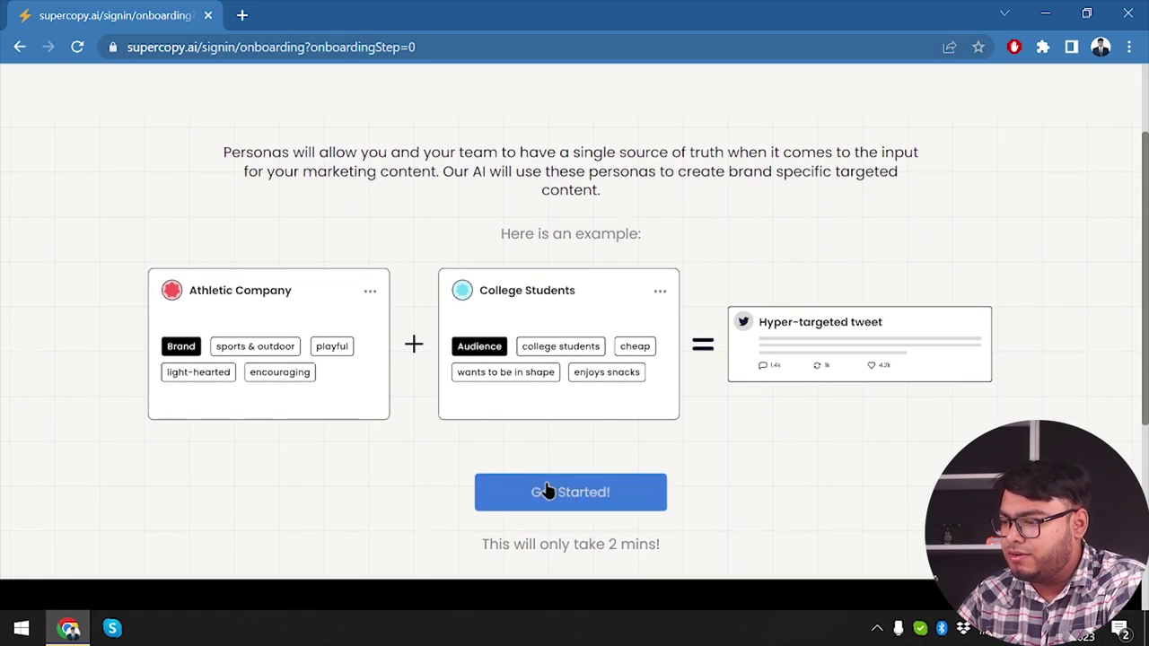
drag(552, 304, 690, 308)
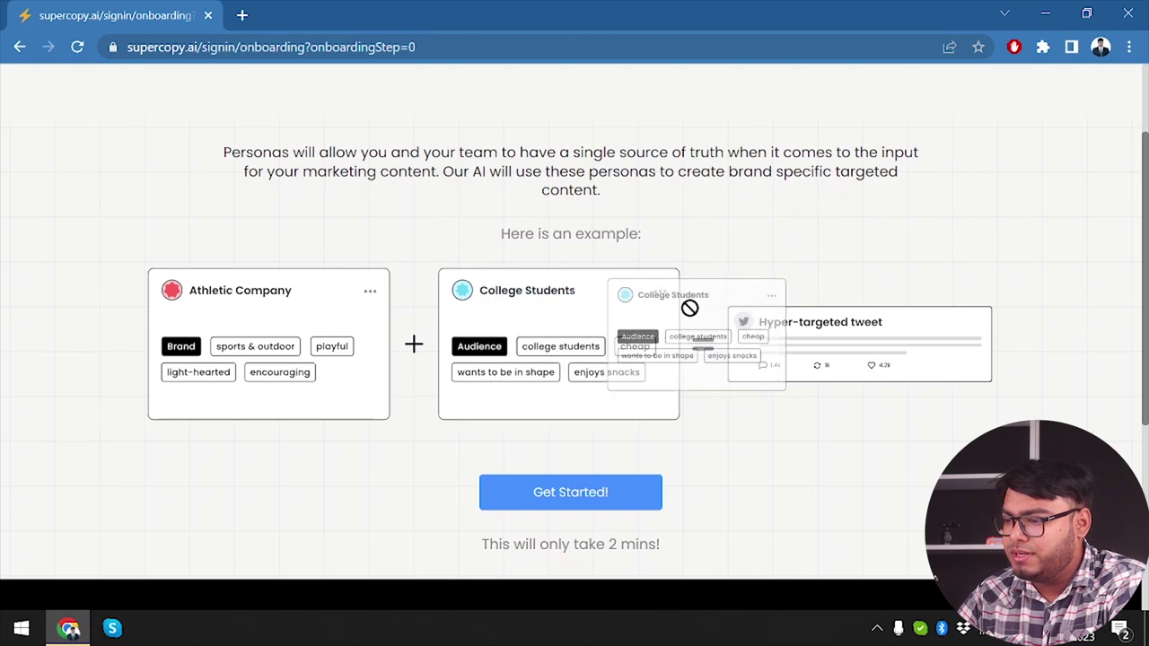
click(583, 490)
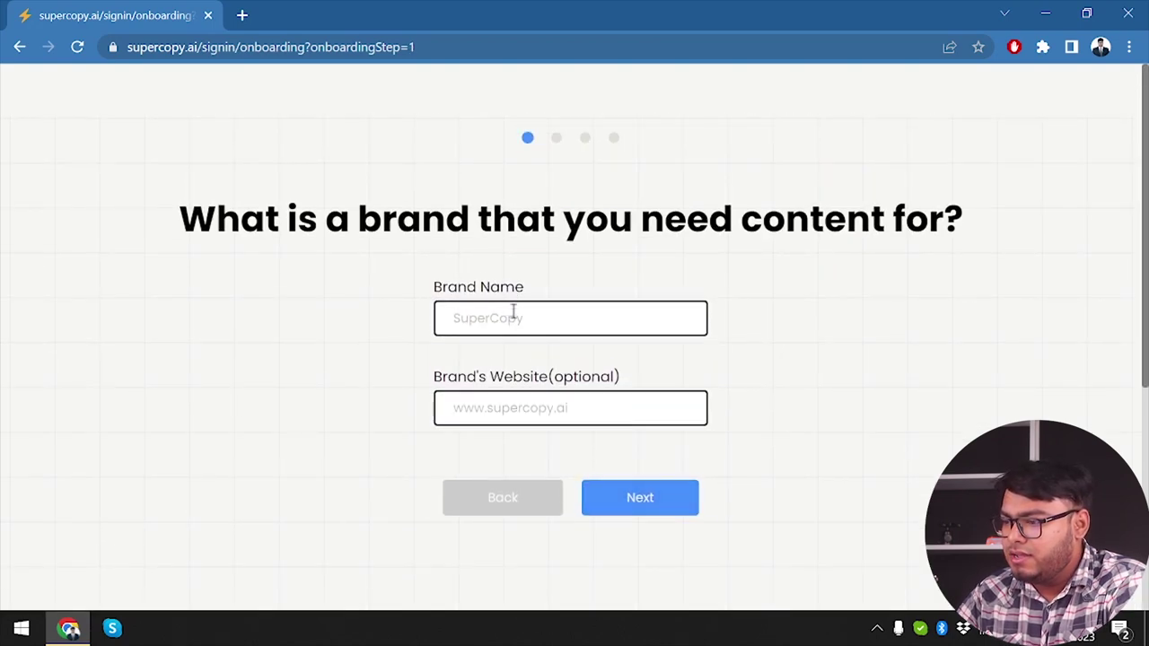
- Enter AppUnbox as the brand name and appunbox.com as its website, and continue to the brand details
text(AppUnbox)
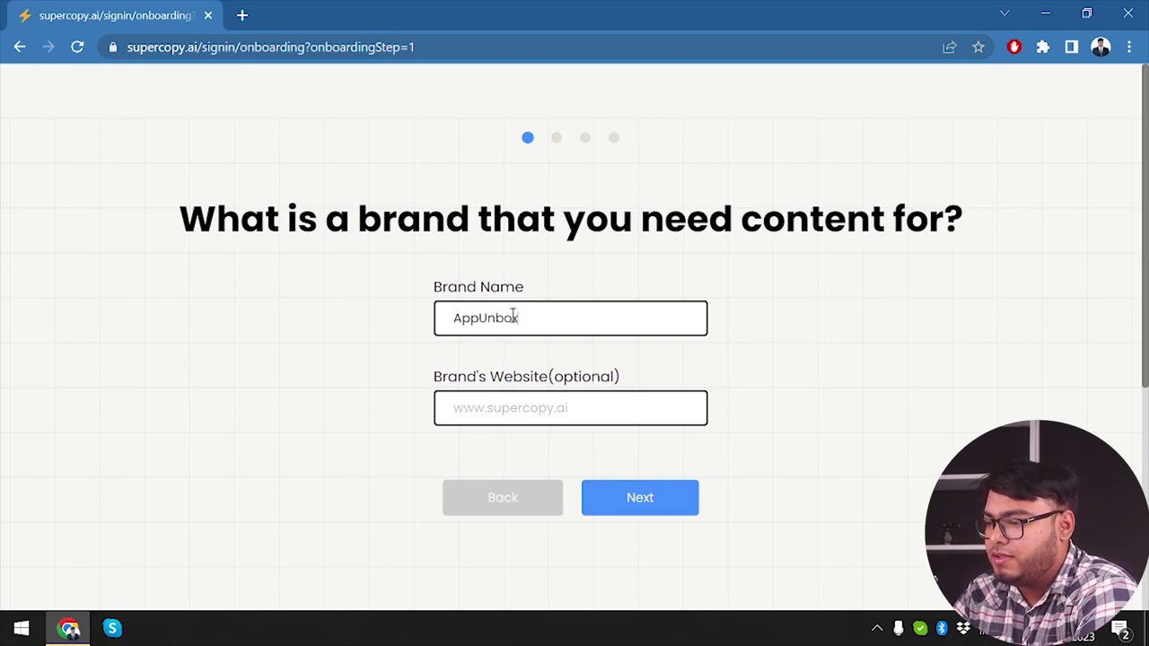
click(521, 409)
text(appunbox.com)
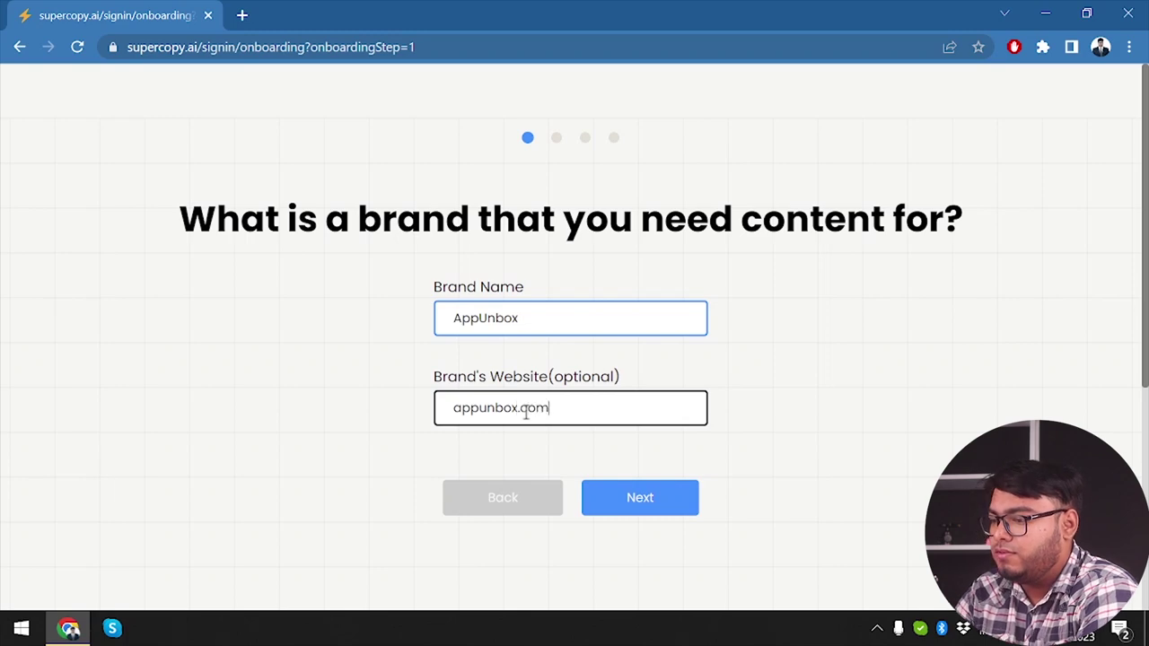
click(645, 506)
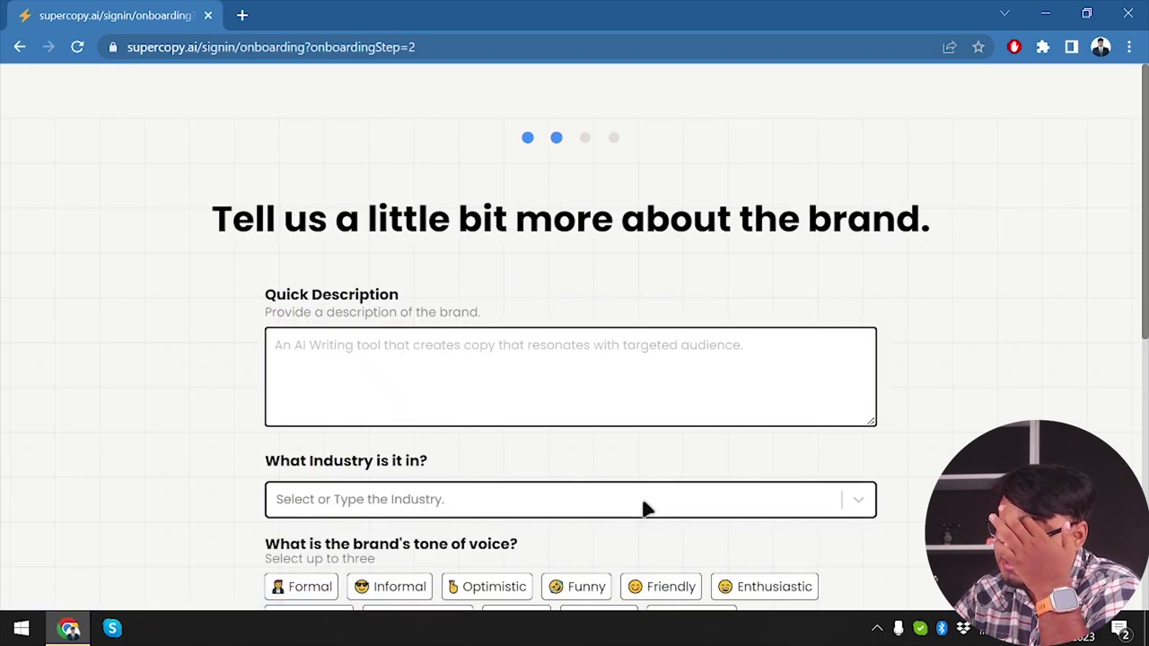
- Open appunbox.com in a new browser tab and show the App Unbox YouTube channel's About information
click(428, 362)
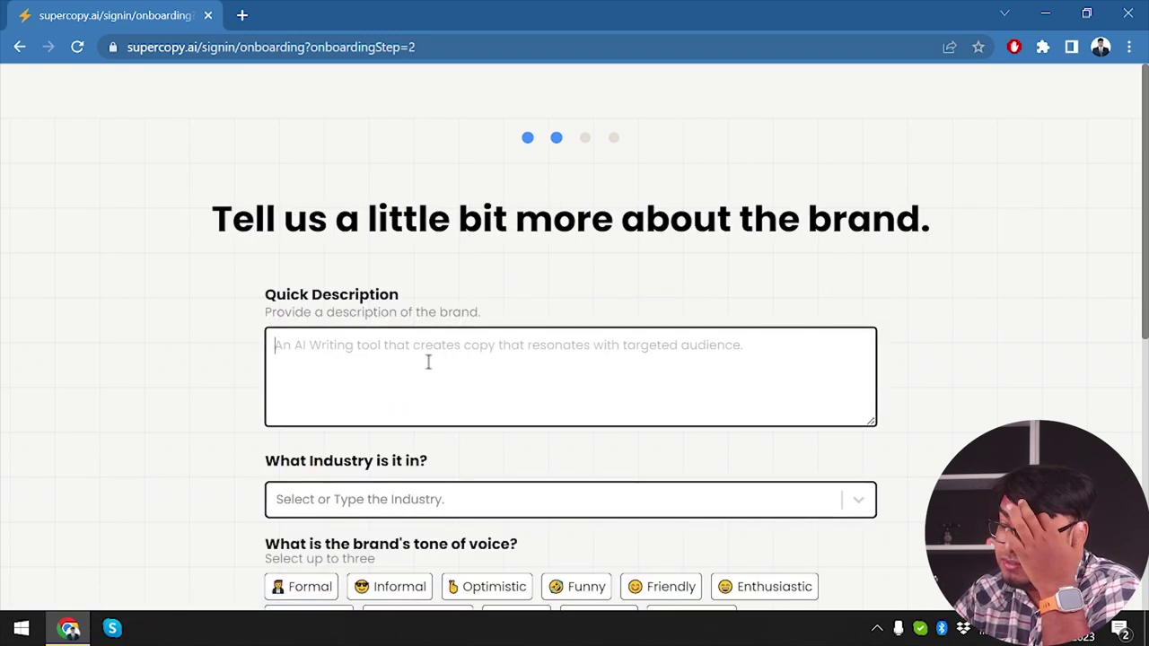
click(241, 15)
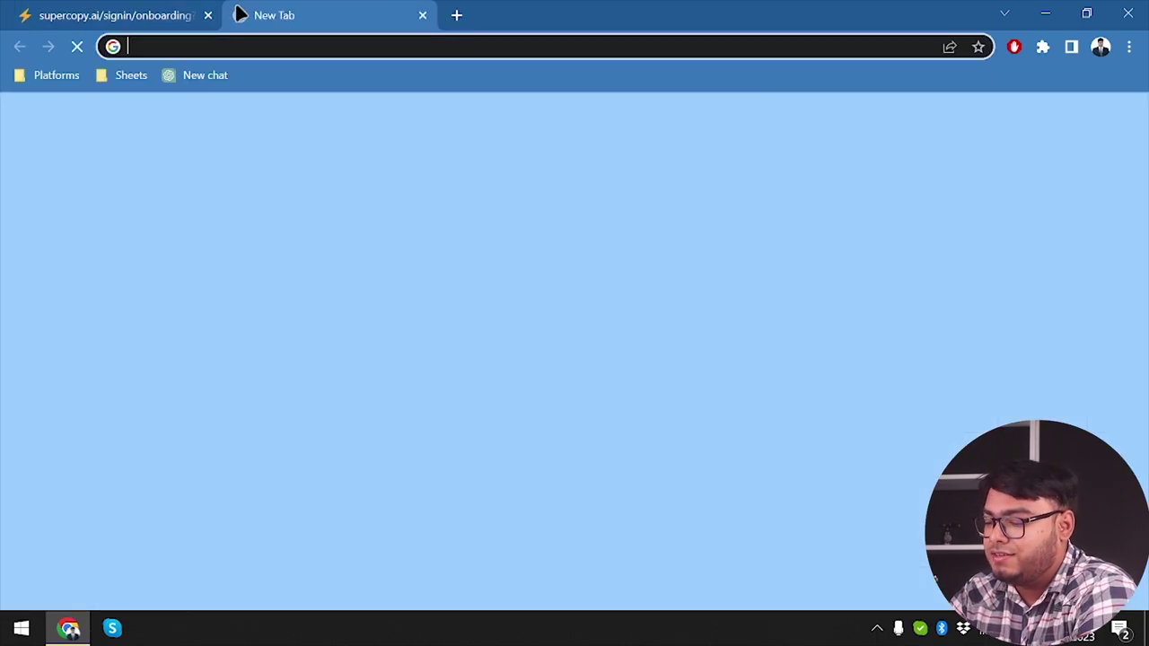
text(ap)
key(Return)
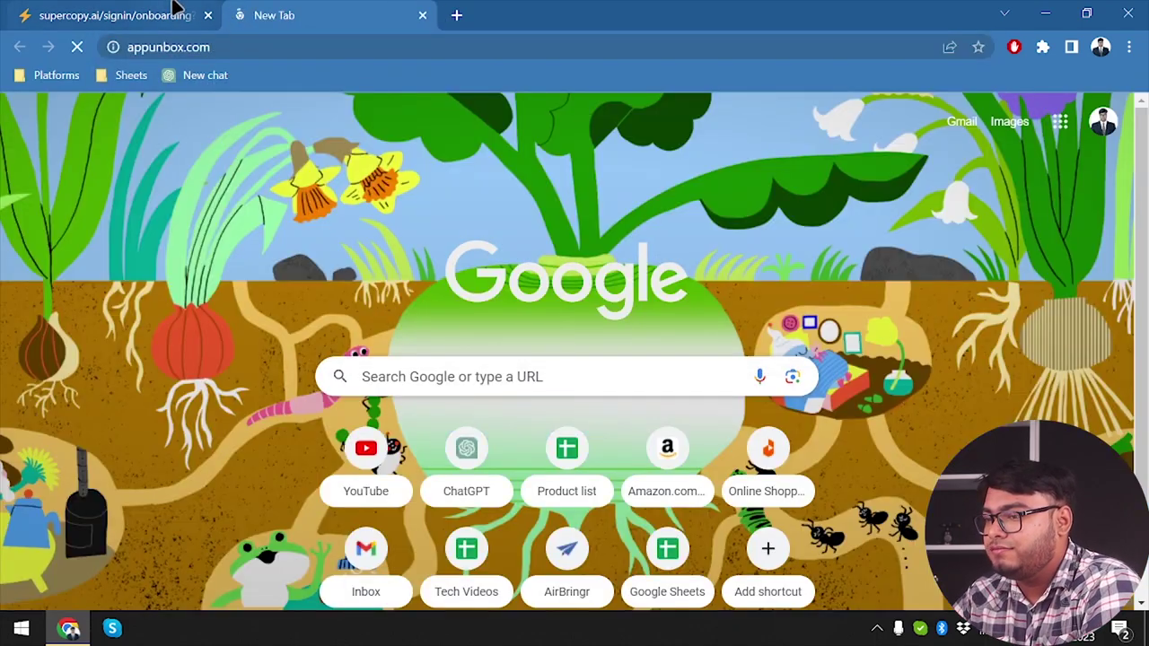
click(154, 10)
click(315, 15)
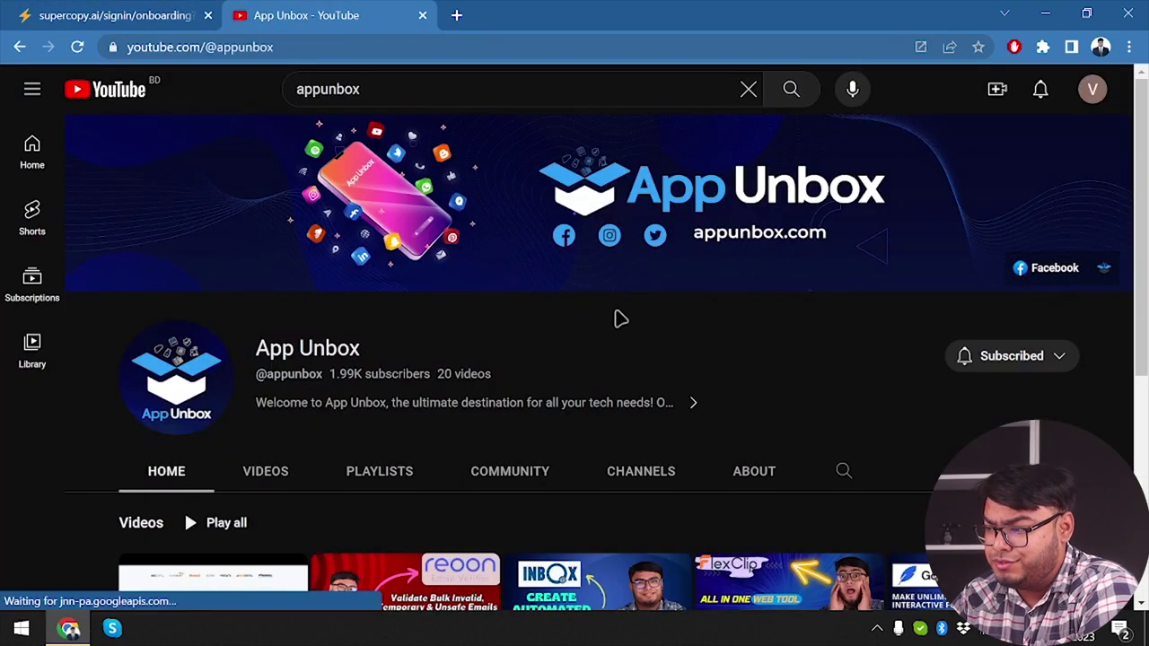
click(757, 423)
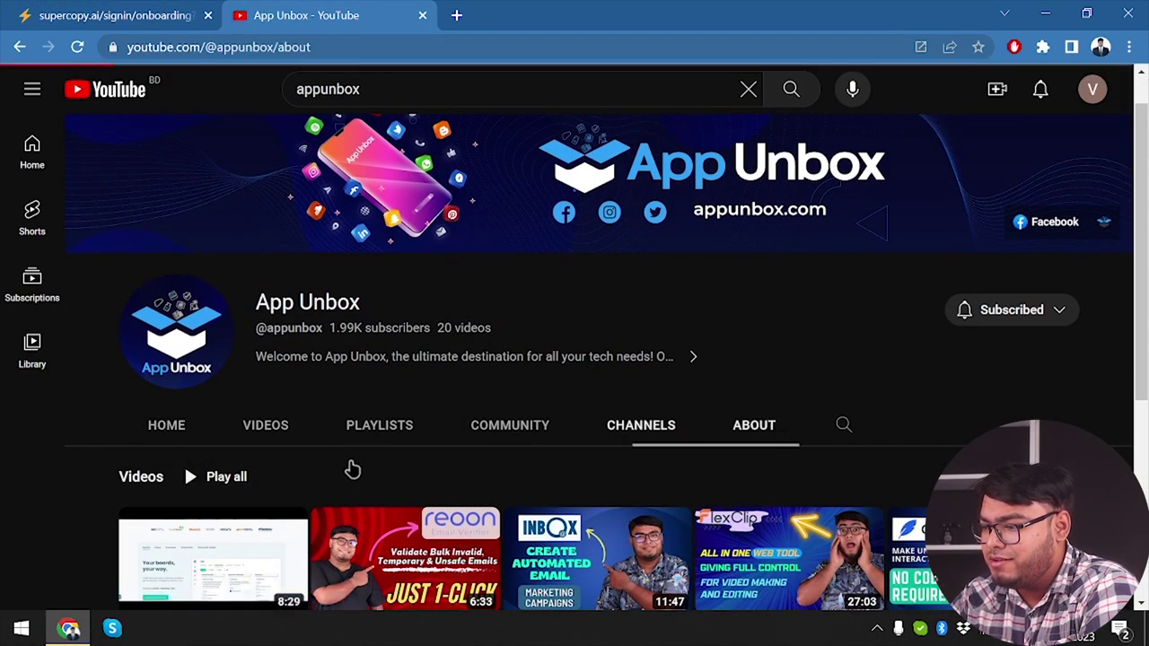
- Copy the first paragraph of the channel description into the brand's Quick Description in SuperCopy's onboarding form
scroll(134, 357, down, 3)
drag(134, 357, 315, 421)
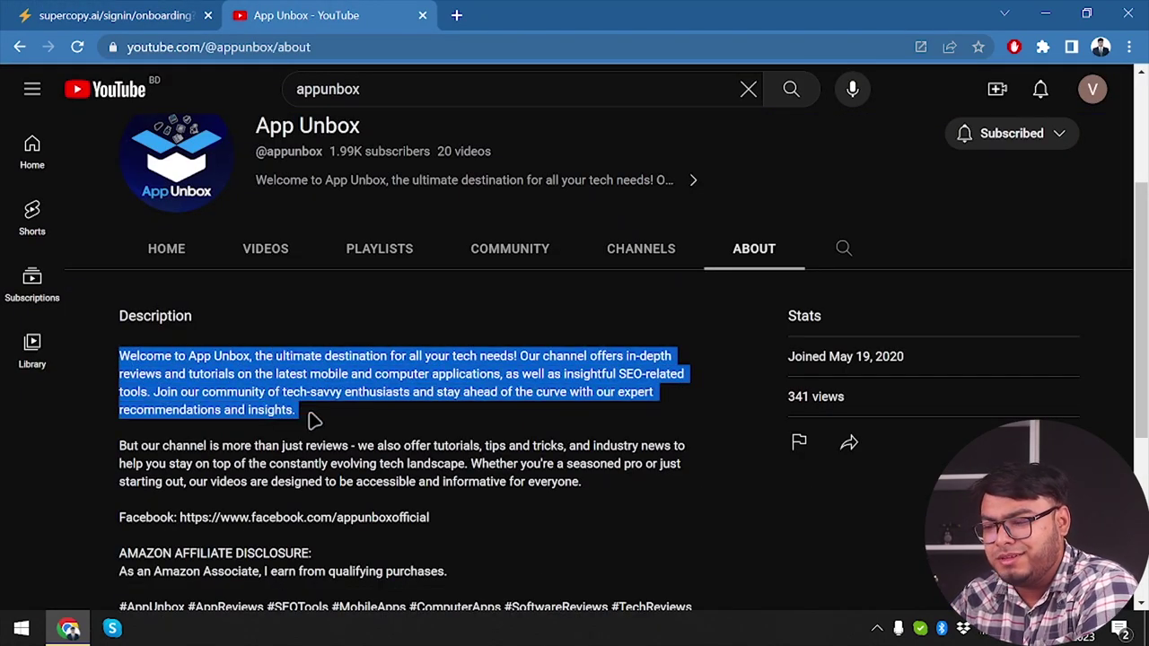
key(ctrl+c)
click(135, 18)
key(ctrl+v)
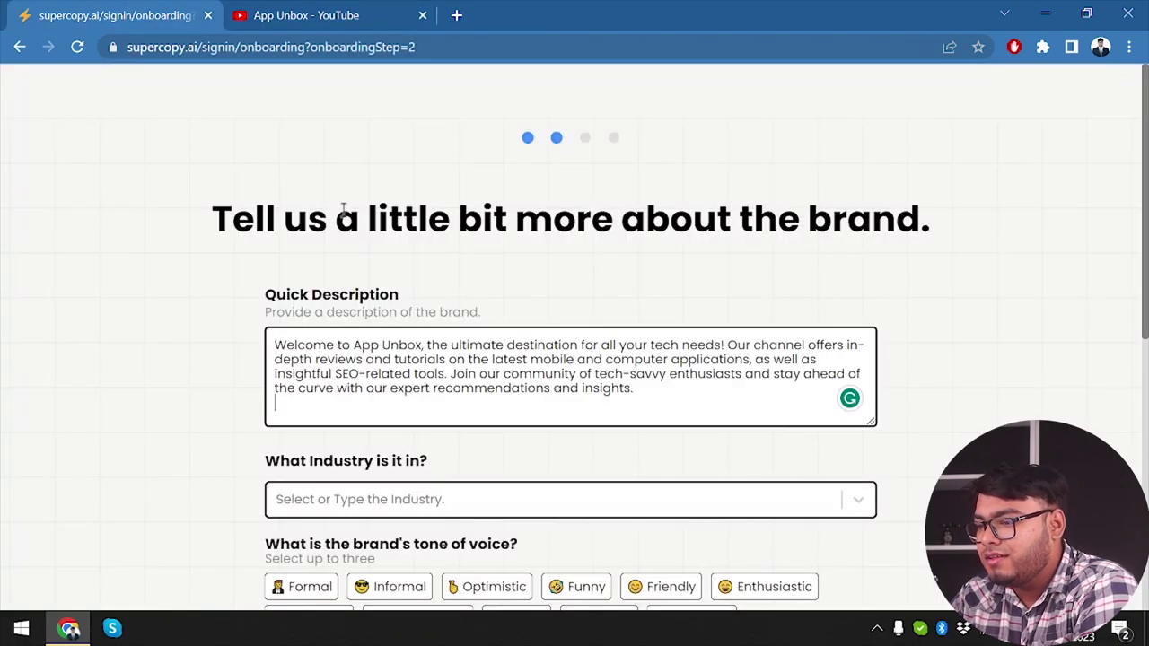
- Set the brand's industry to Computer and Technology
click(447, 499)
scroll(447, 499, down, 5)
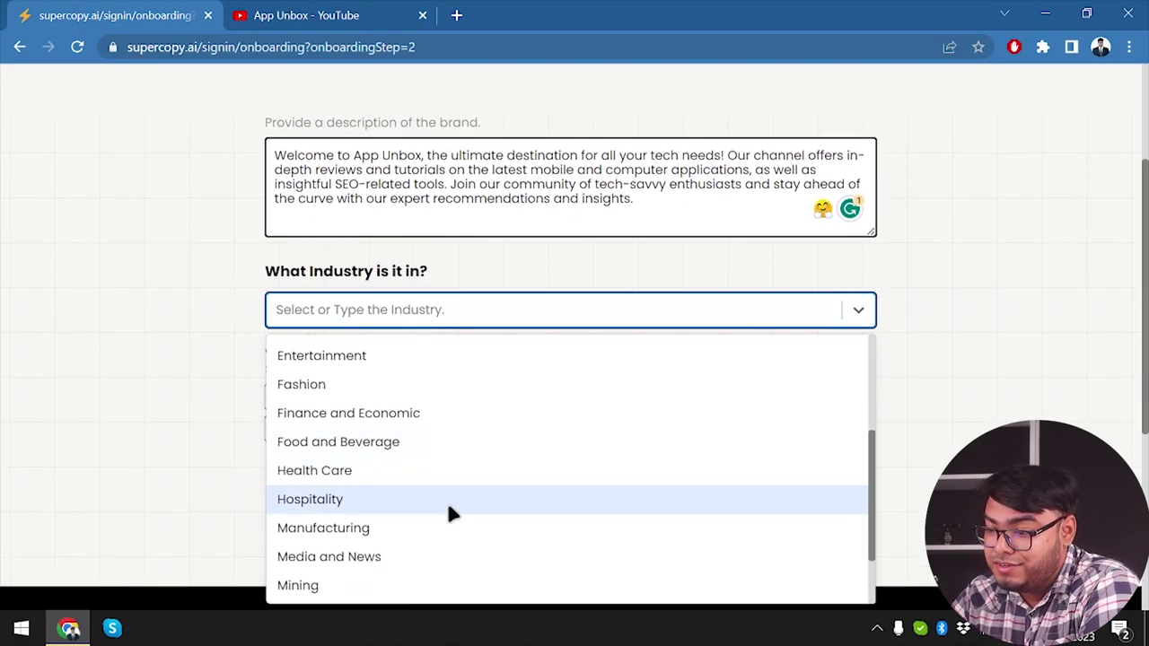
scroll(452, 513, down, 2)
scroll(127, 424, down, 1)
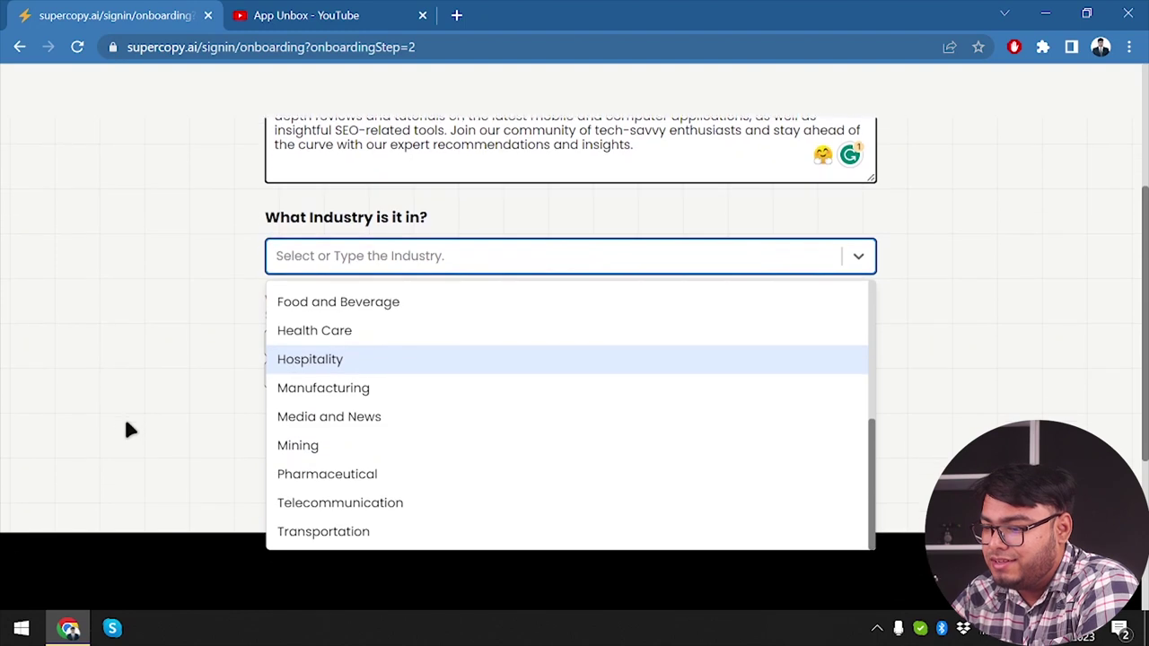
scroll(436, 393, up, 5)
click(437, 392)
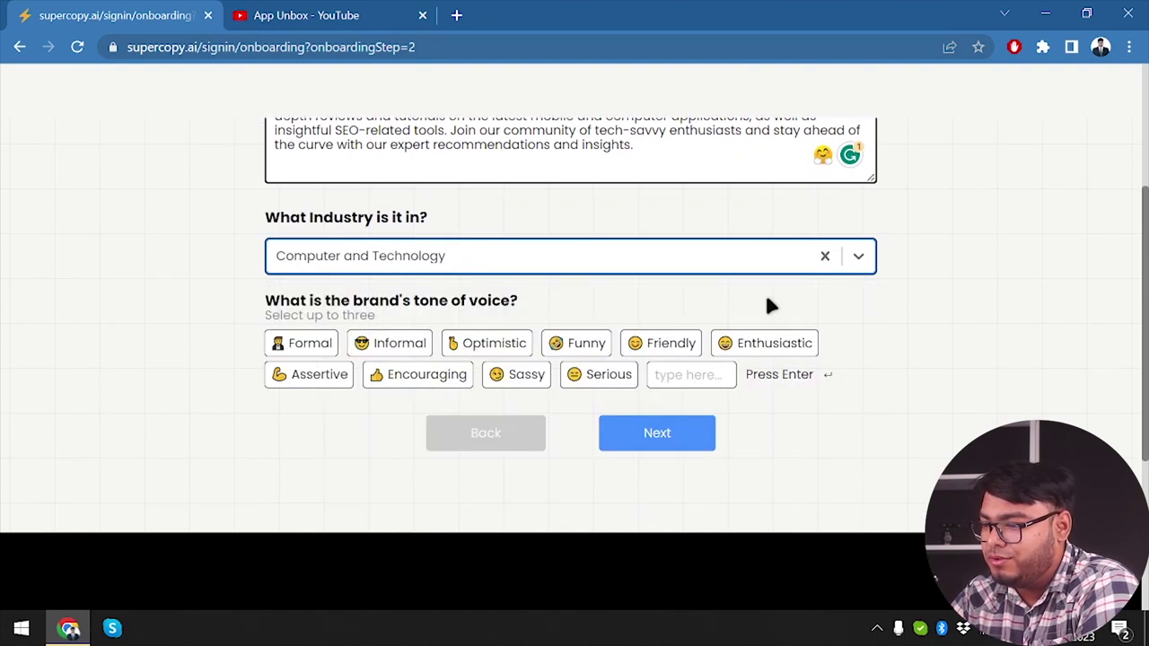
- Select Formal, Encouraging, Optimistic, Friendly and Enthusiastic as the brand's tones of voice
click(310, 350)
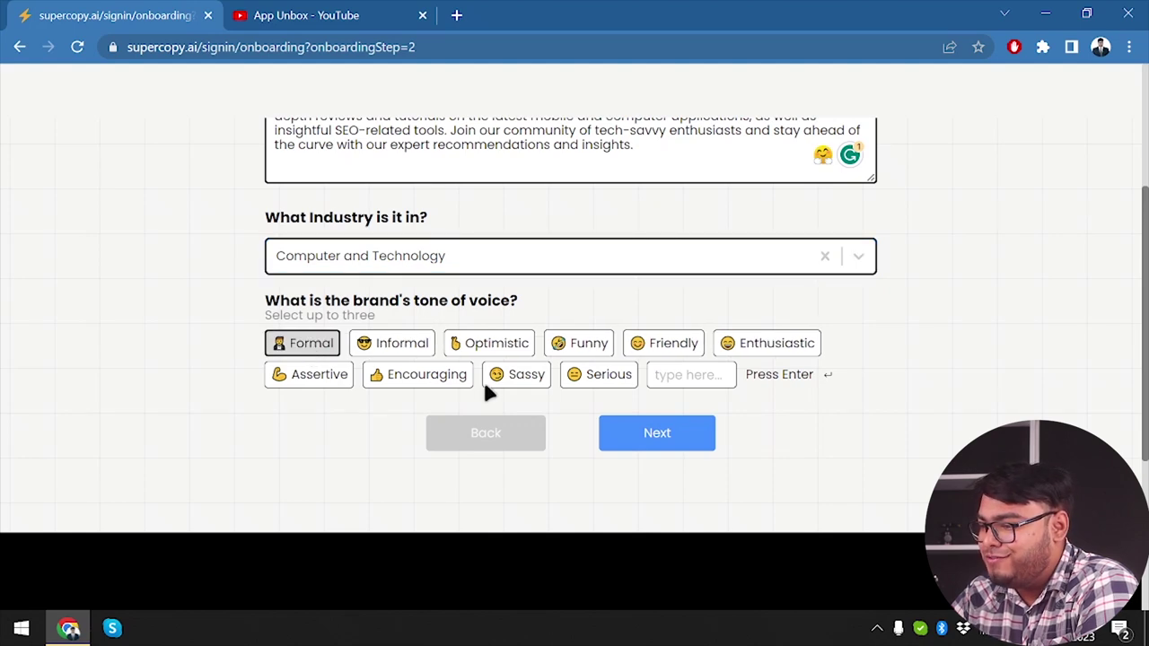
click(431, 379)
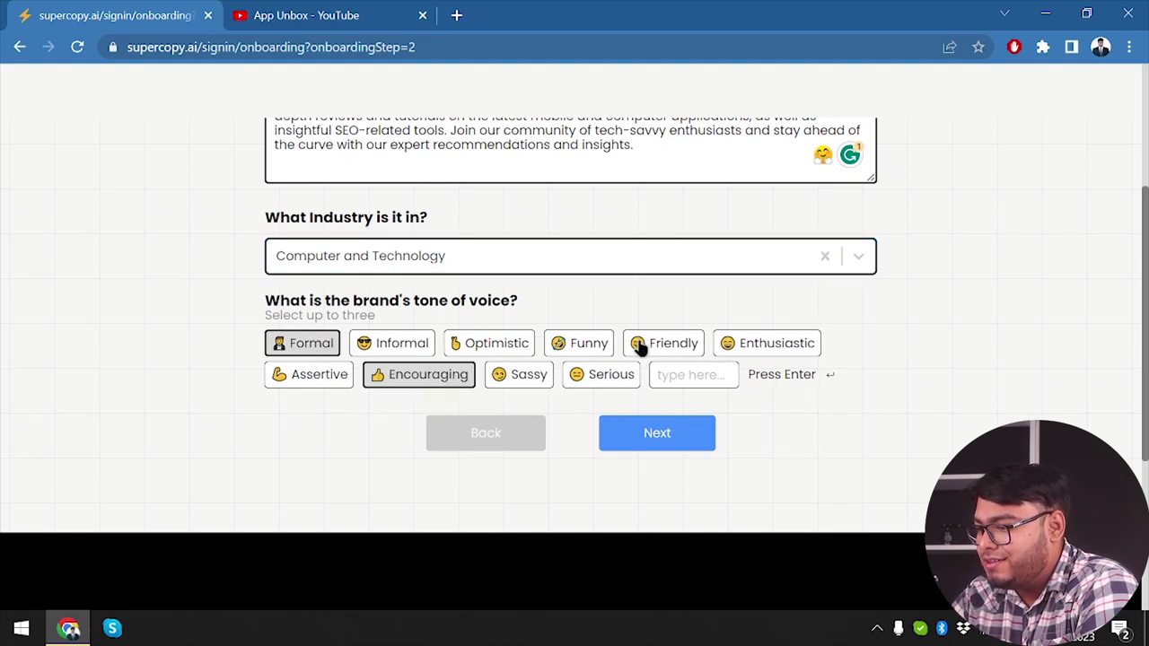
click(496, 345)
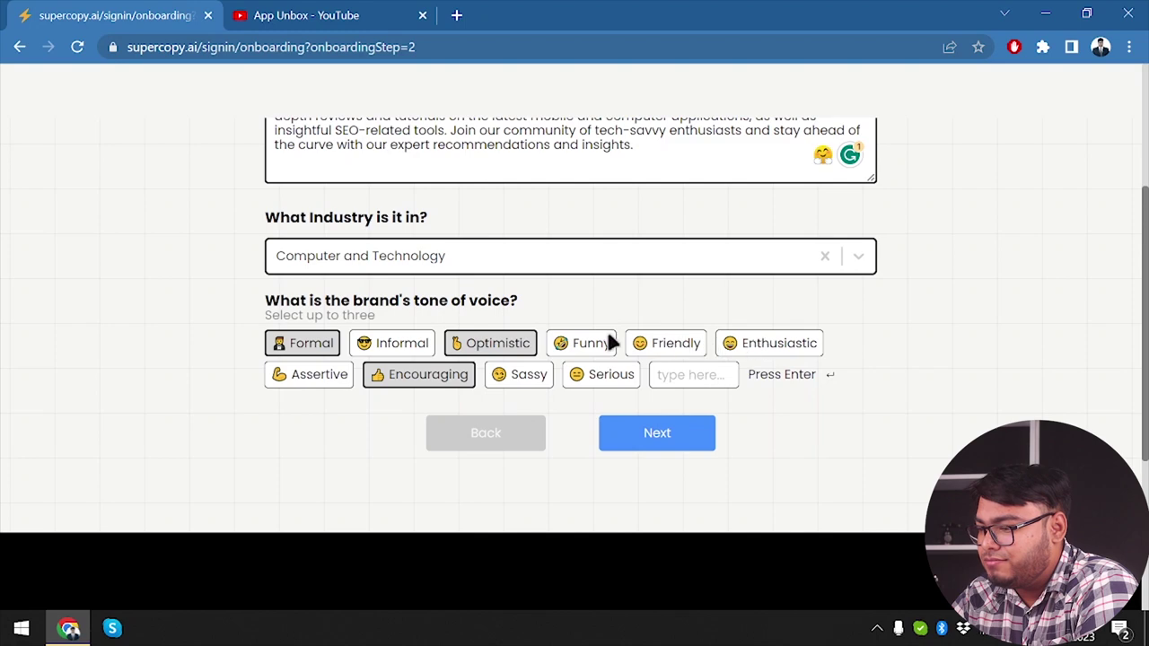
click(674, 351)
click(799, 344)
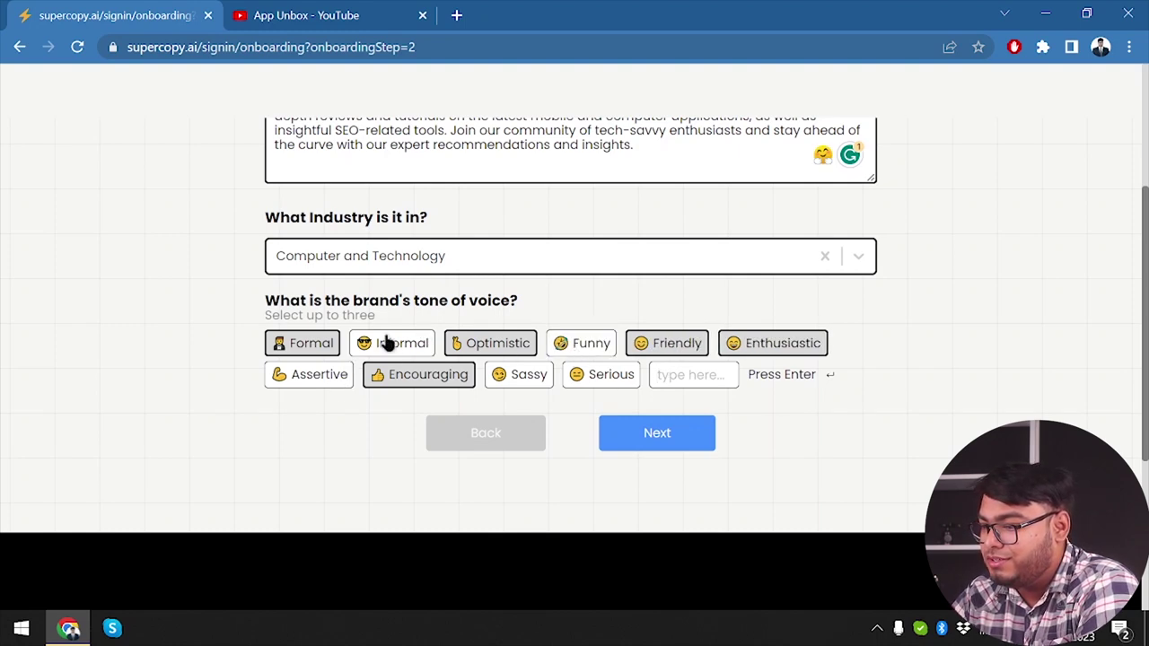
- Add Energetic as a custom tone of voice and continue to the suggested audience personas
click(696, 376)
text(Ene)
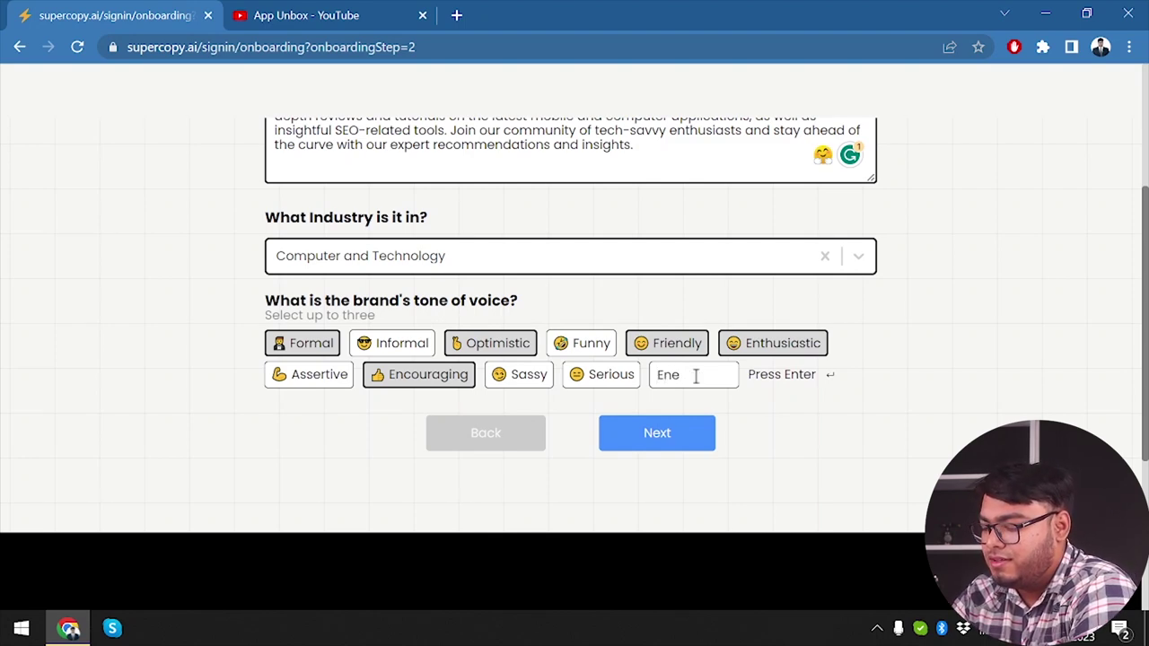
text(rge)
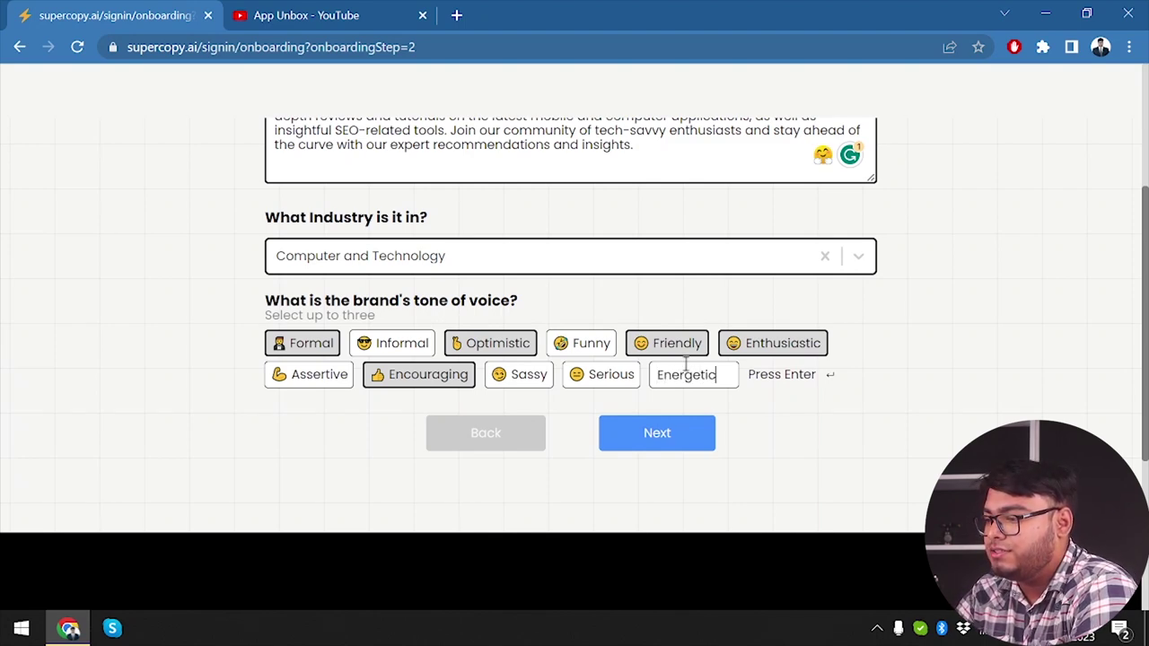
text(tic)
key(Return)
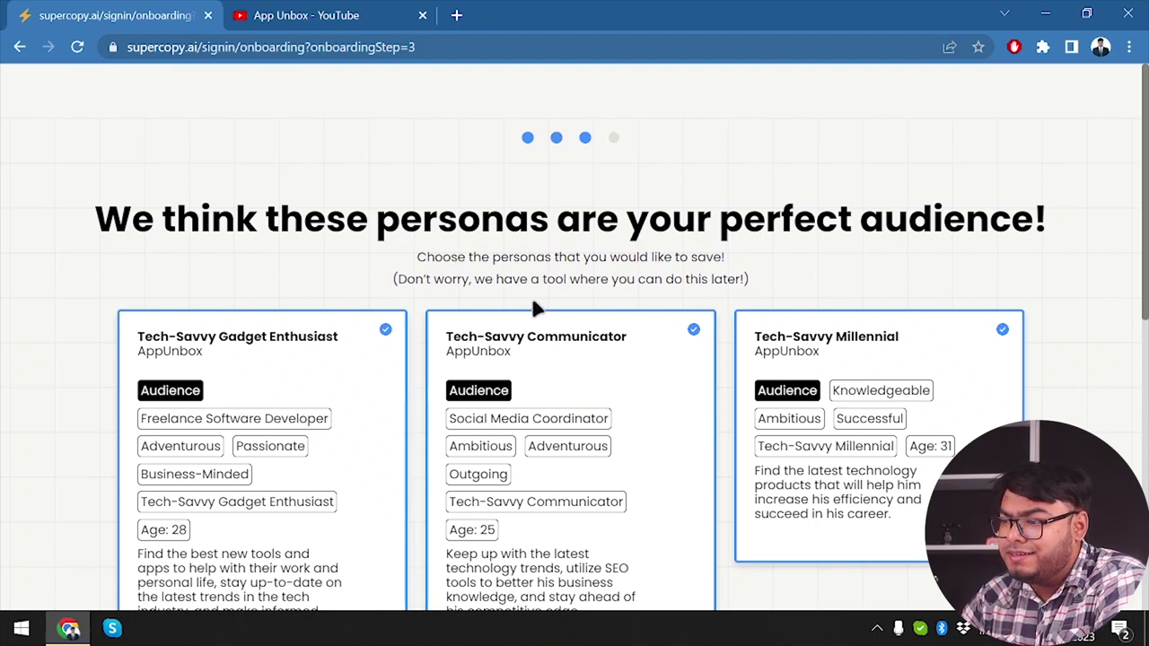
- Deselect the Tech-Savvy Communicator persona and continue with the Tech-Savvy Gadget Enthusiast and Tech-Savvy Millennial personas
scroll(534, 308, down, 2)
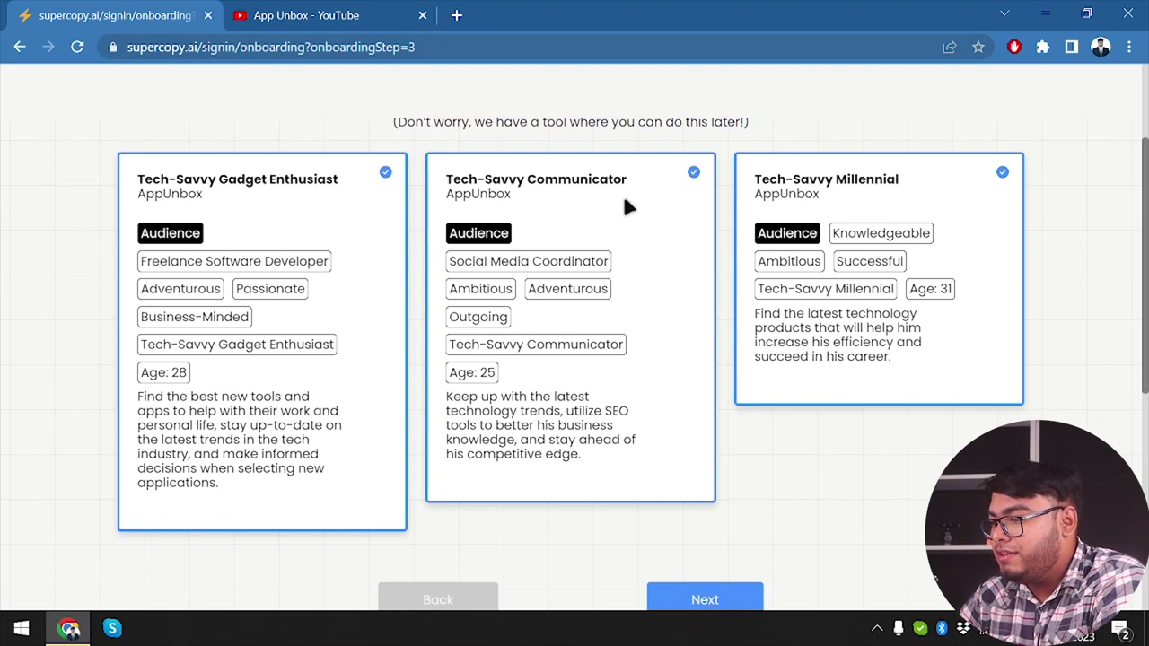
click(660, 244)
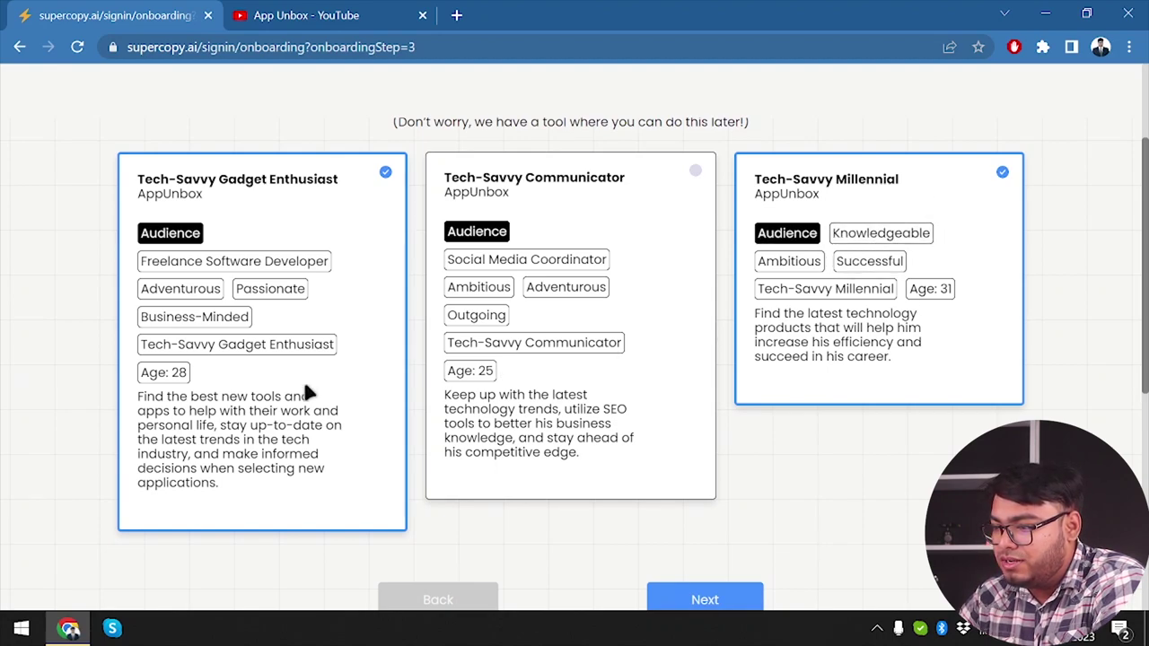
scroll(368, 436, down, 1)
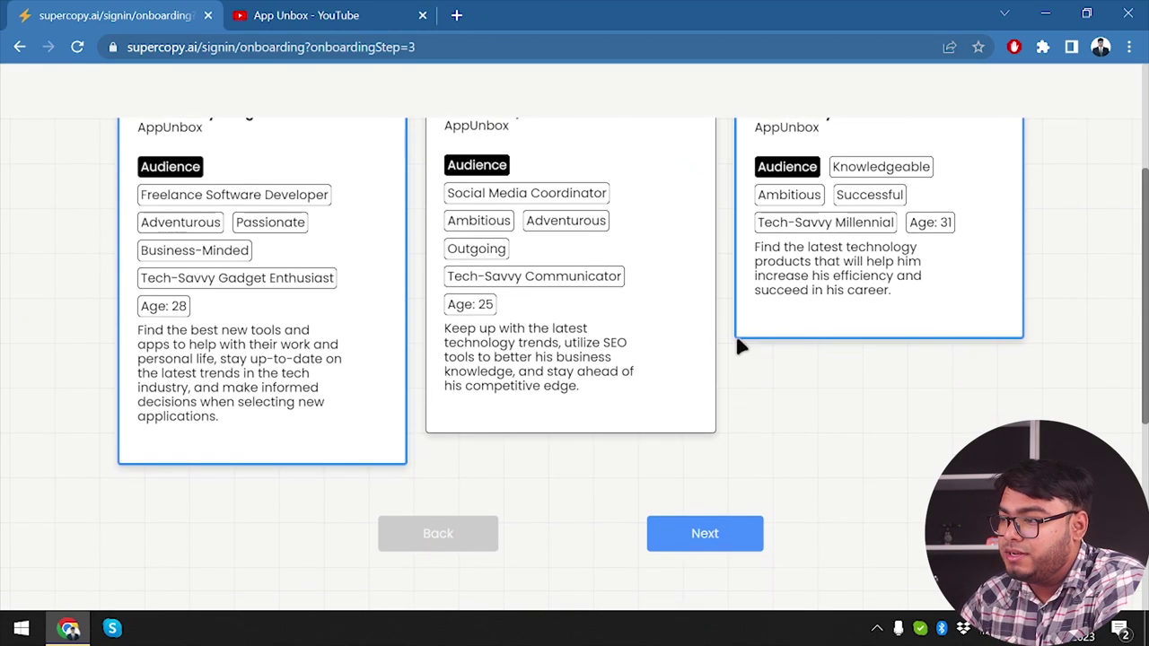
click(713, 533)
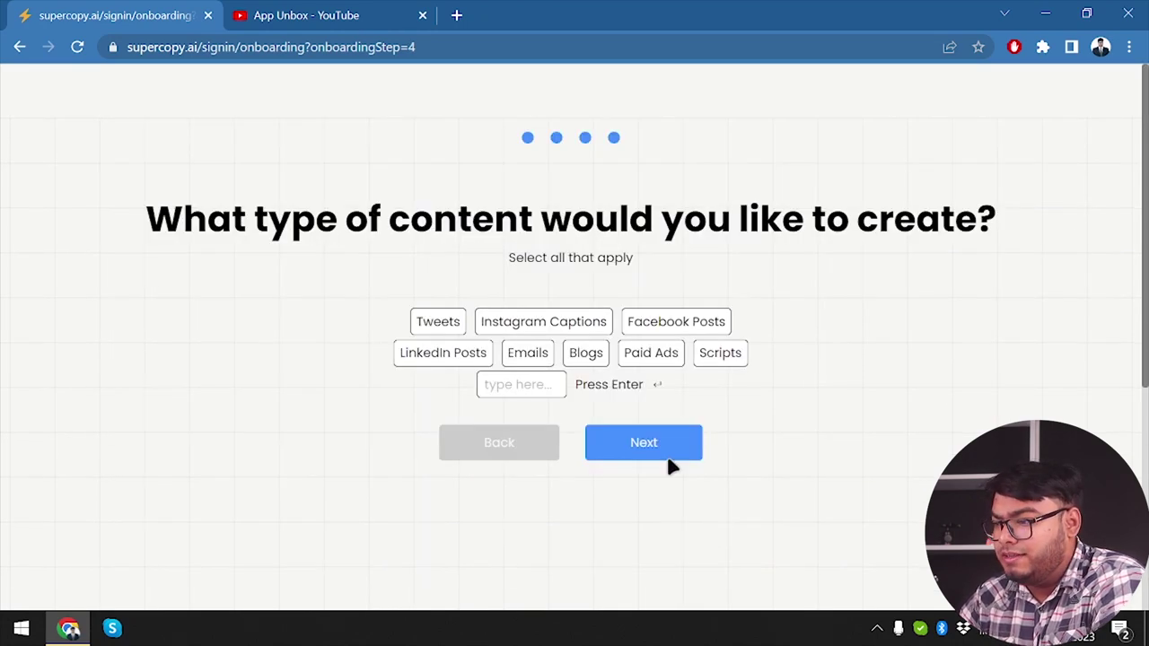
- Choose Blogs, Scripts and Emails as the content types to create, and finish the onboarding
click(591, 357)
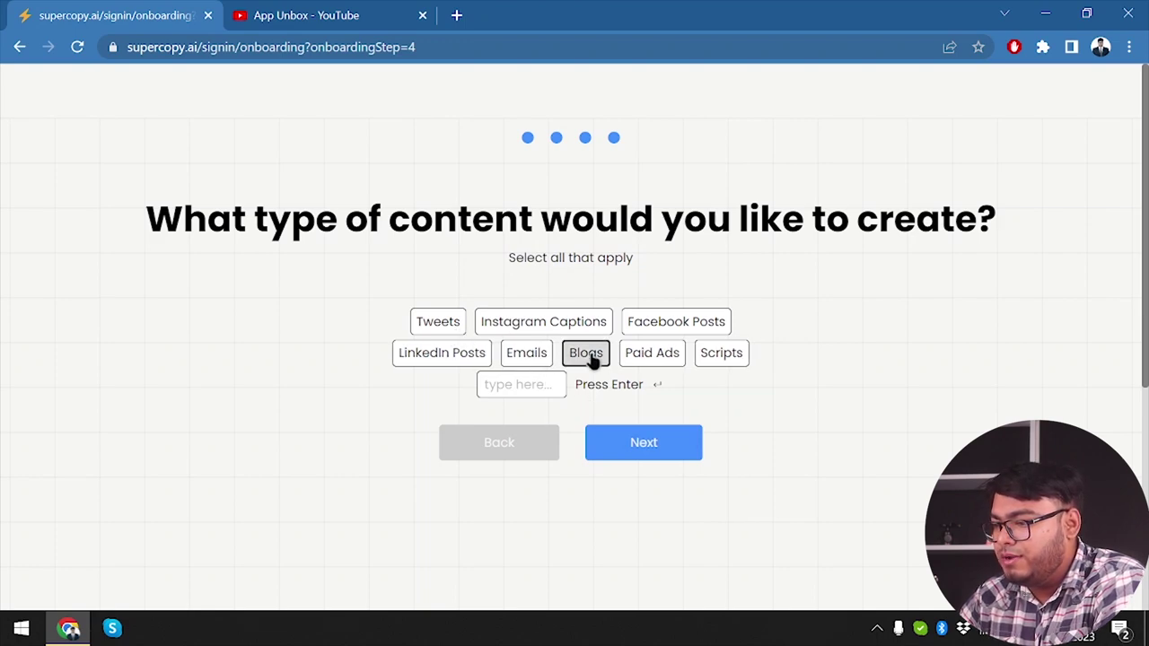
click(725, 361)
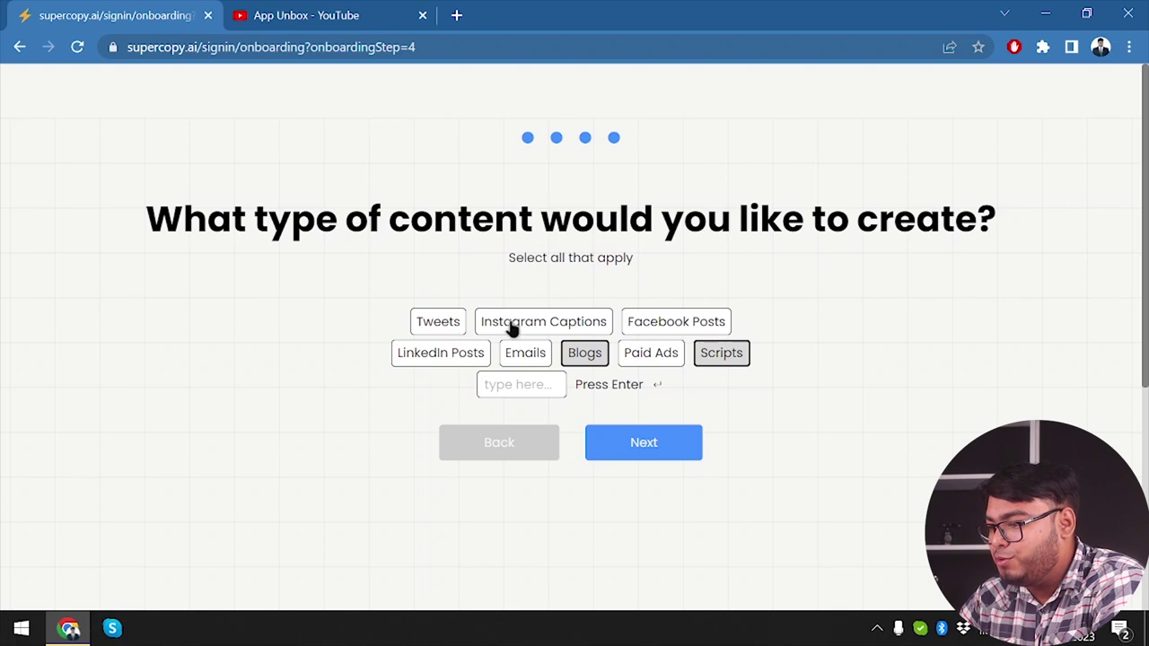
click(670, 327)
click(646, 329)
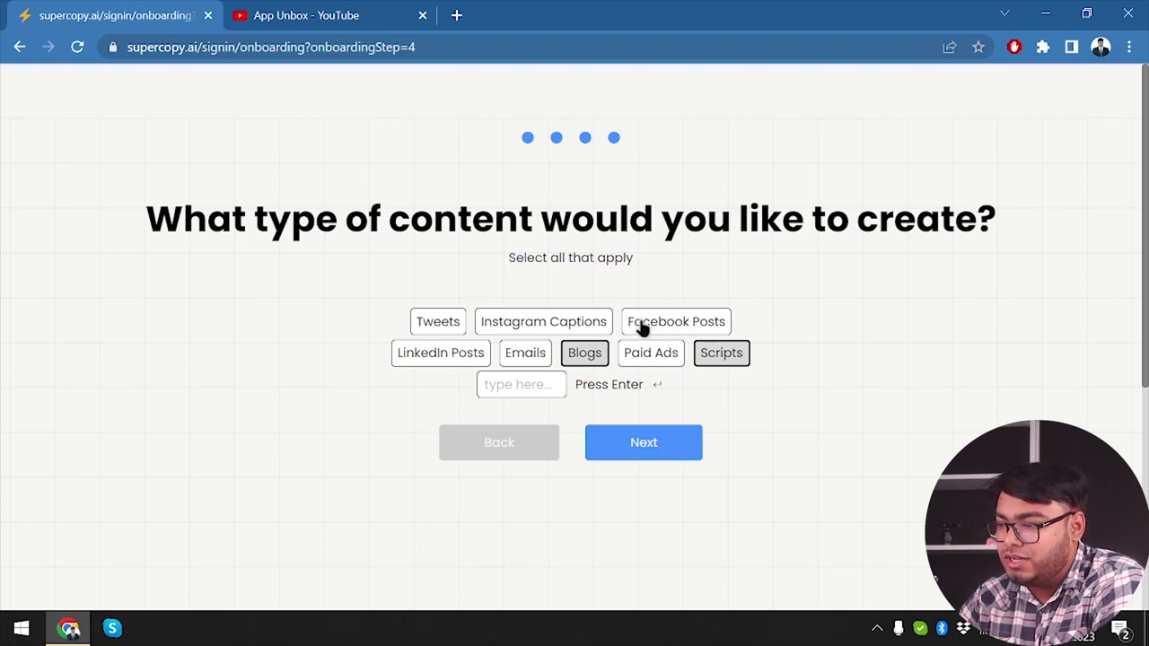
click(513, 359)
click(679, 454)
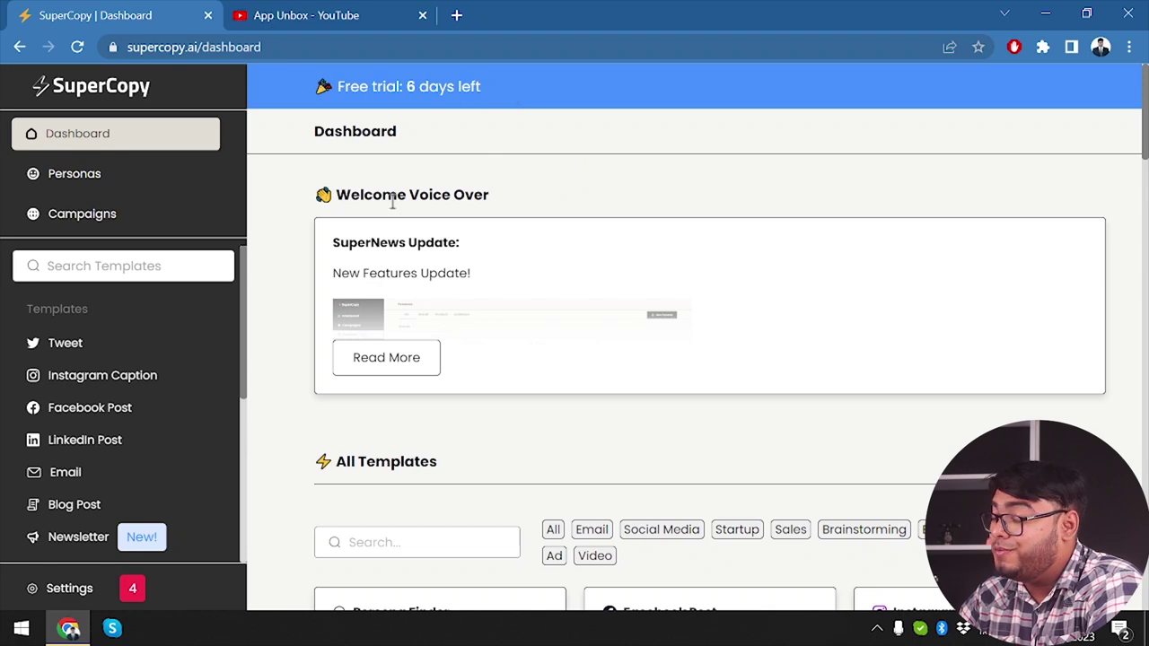
triple_click(383, 96)
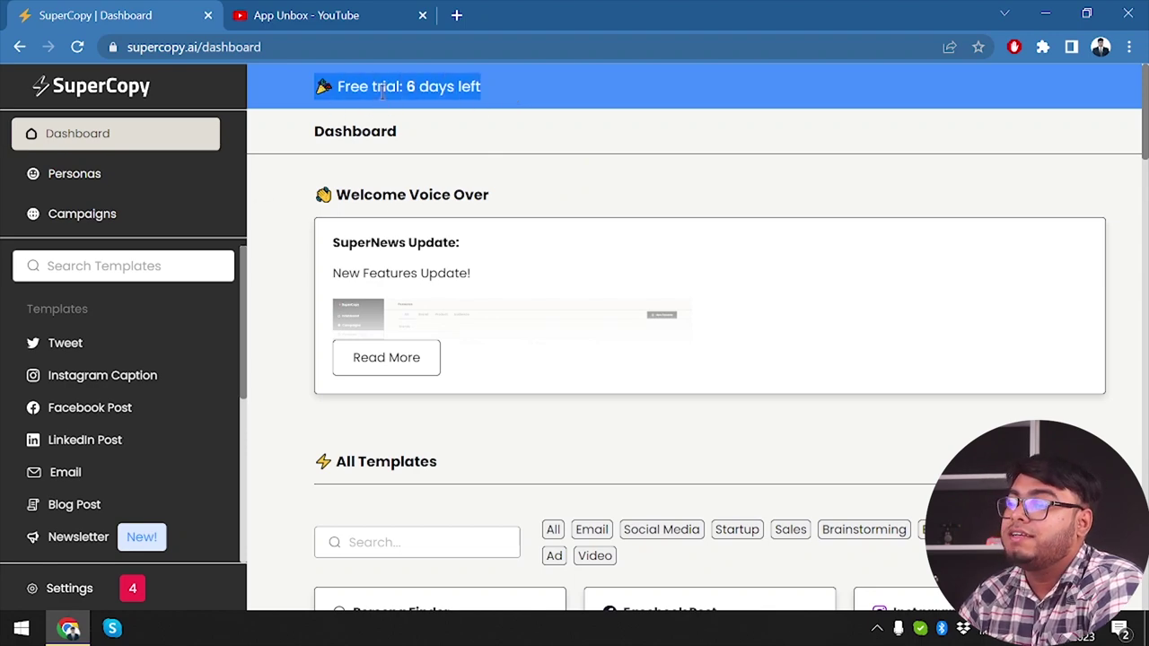
double_click(382, 89)
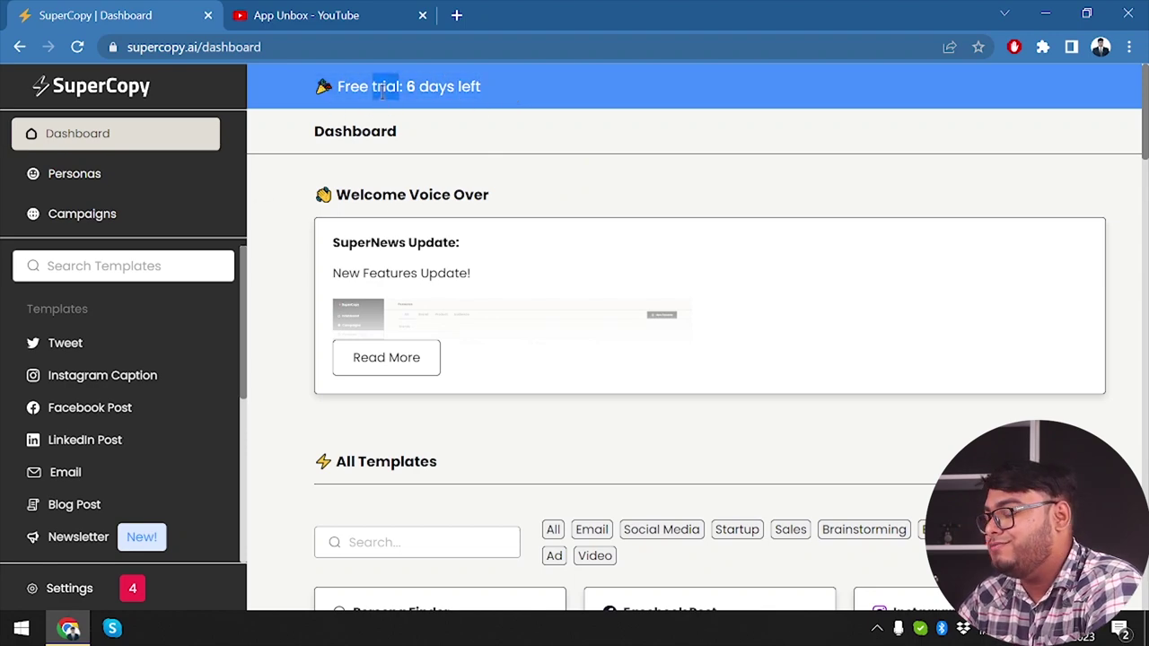
click(382, 93)
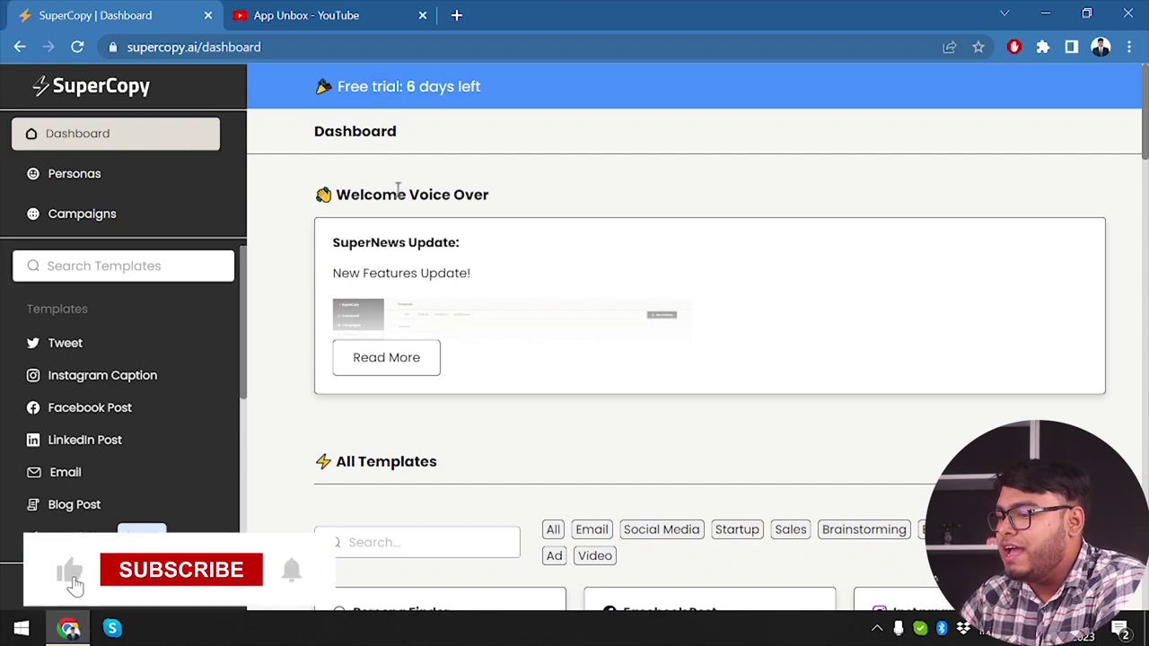
- Browse the dashboard's All Templates section from Persona Finder through to Brand Mission
scroll(398, 184, down, 1)
scroll(387, 316, down, 1)
scroll(377, 323, down, 4)
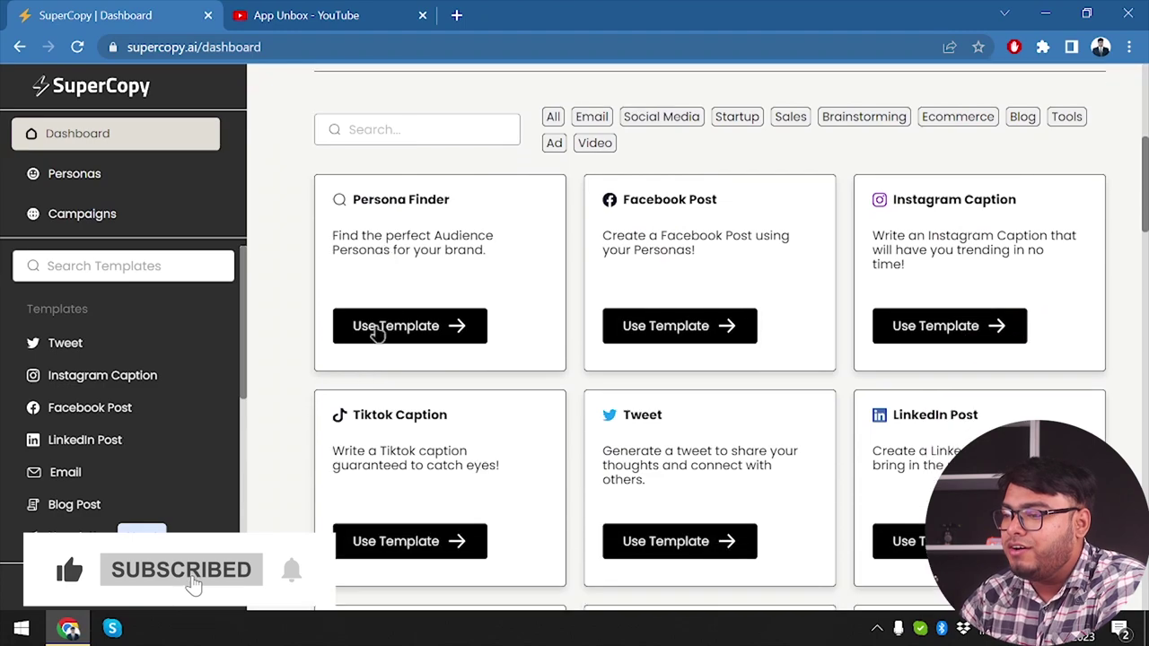
scroll(369, 359, up, 1)
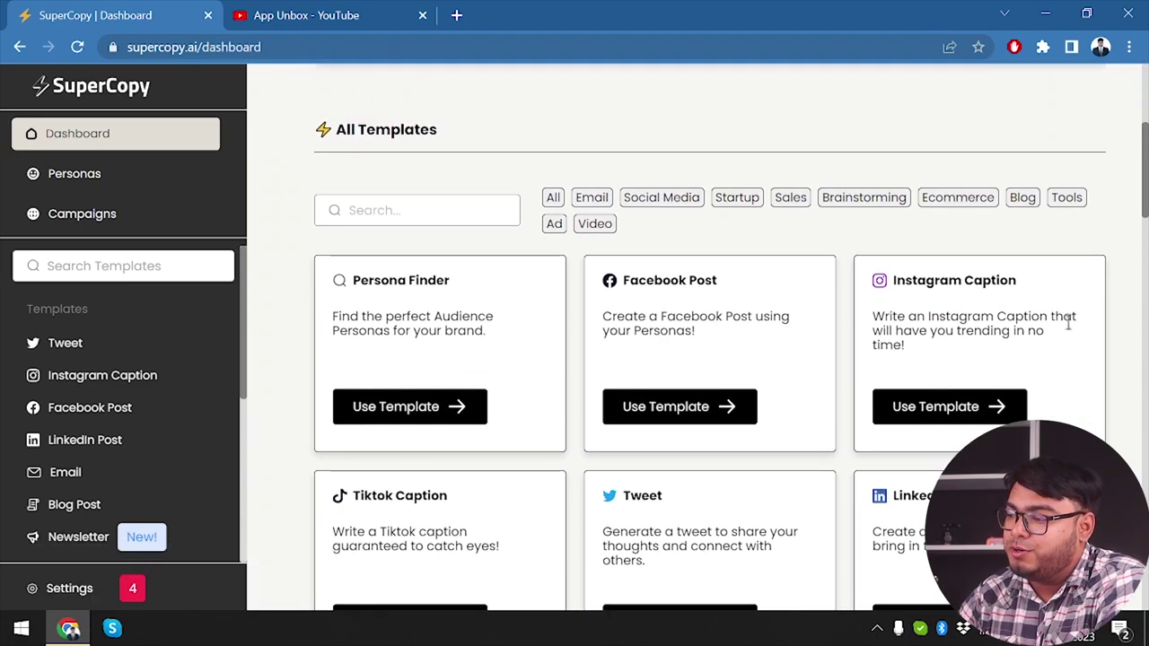
scroll(894, 323, down, 3)
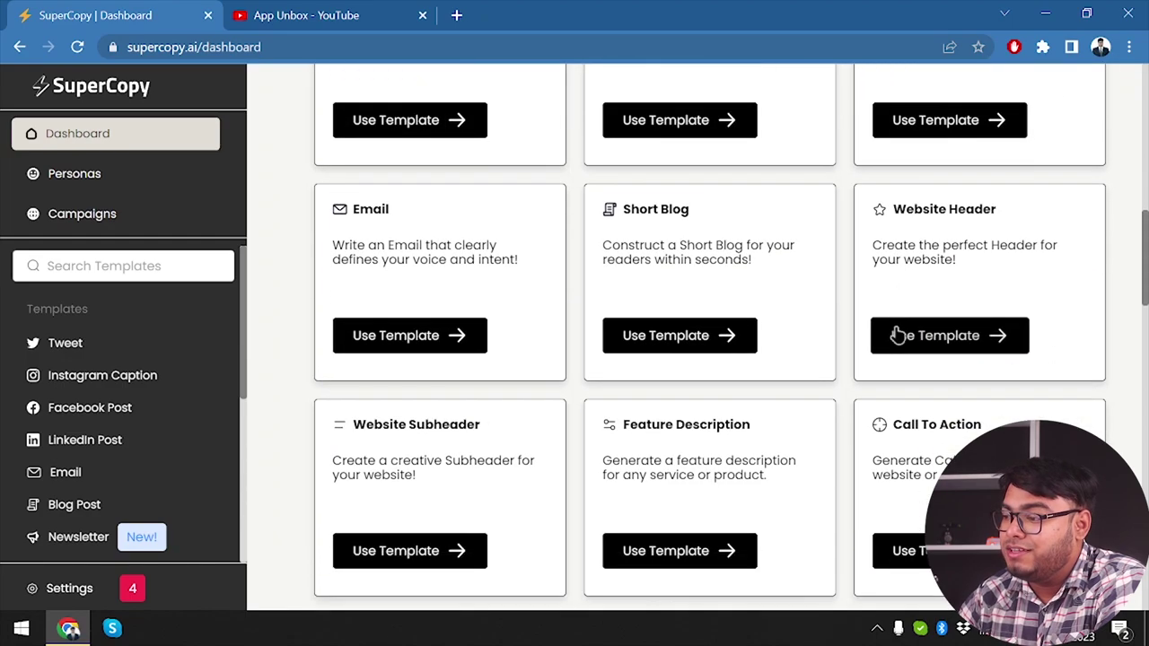
scroll(898, 334, down, 18)
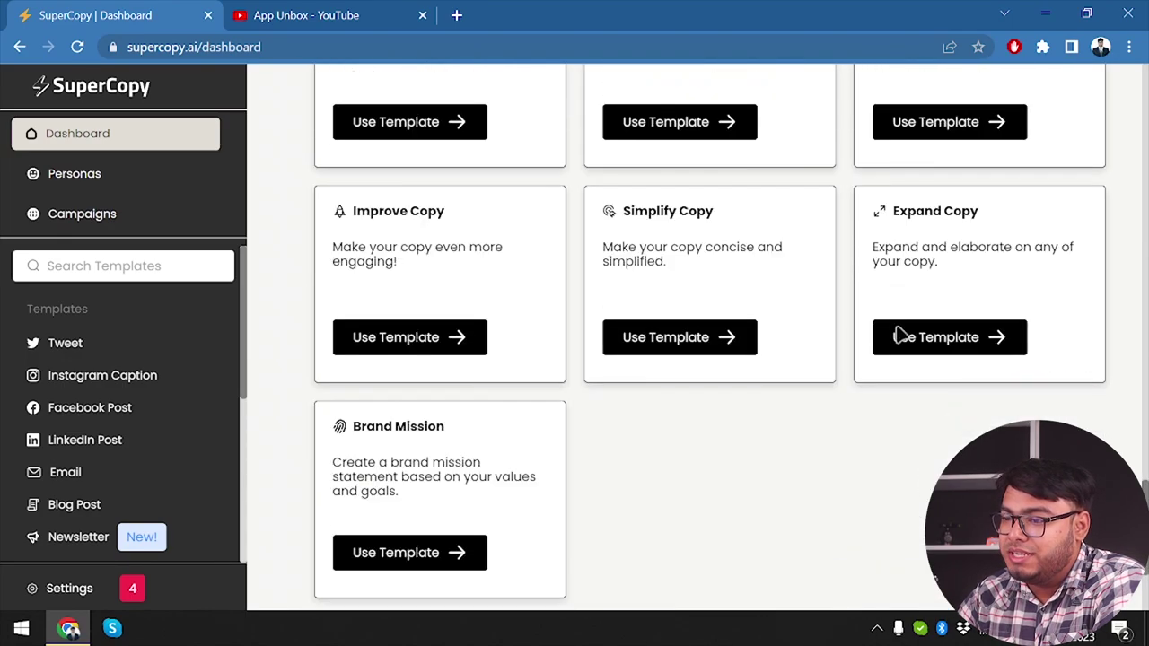
- Open the Personas page, dismiss the Persona Finder tip and review the brand, product and audience personas
click(84, 183)
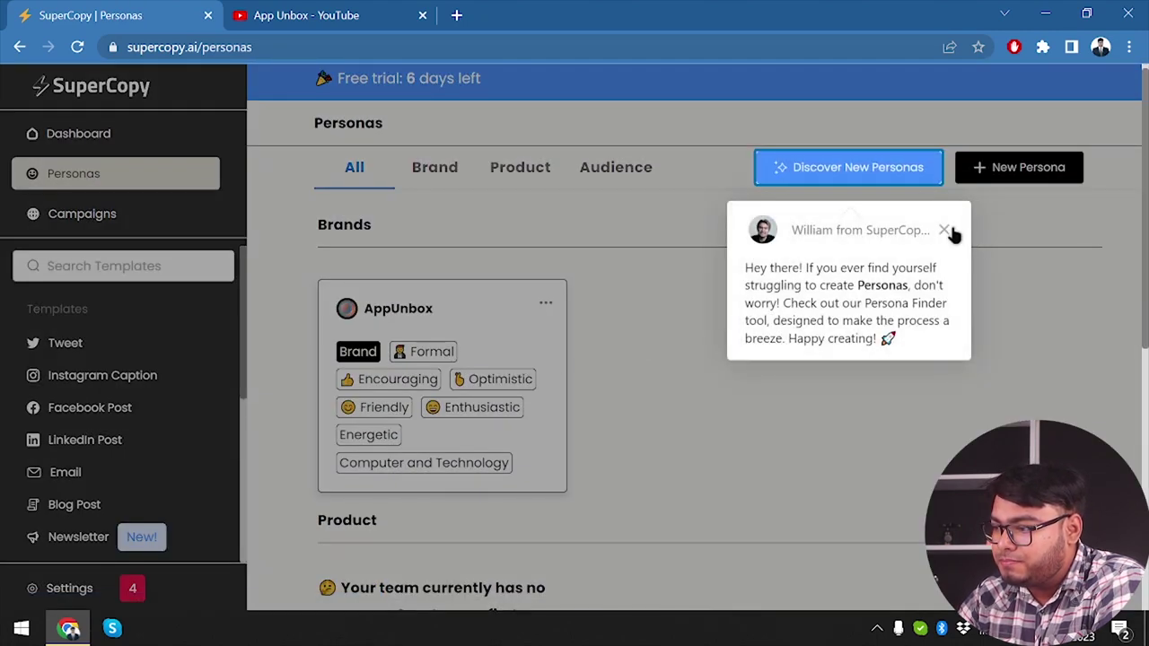
click(945, 231)
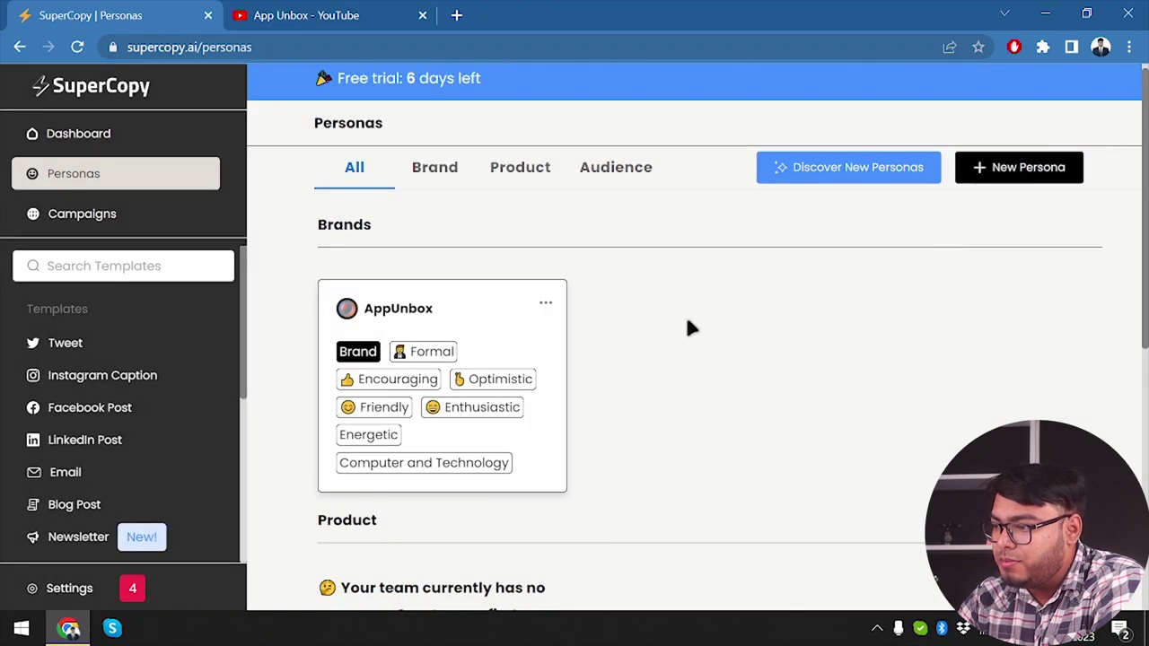
scroll(615, 360, down, 1)
scroll(618, 360, up, 1)
scroll(619, 363, down, 5)
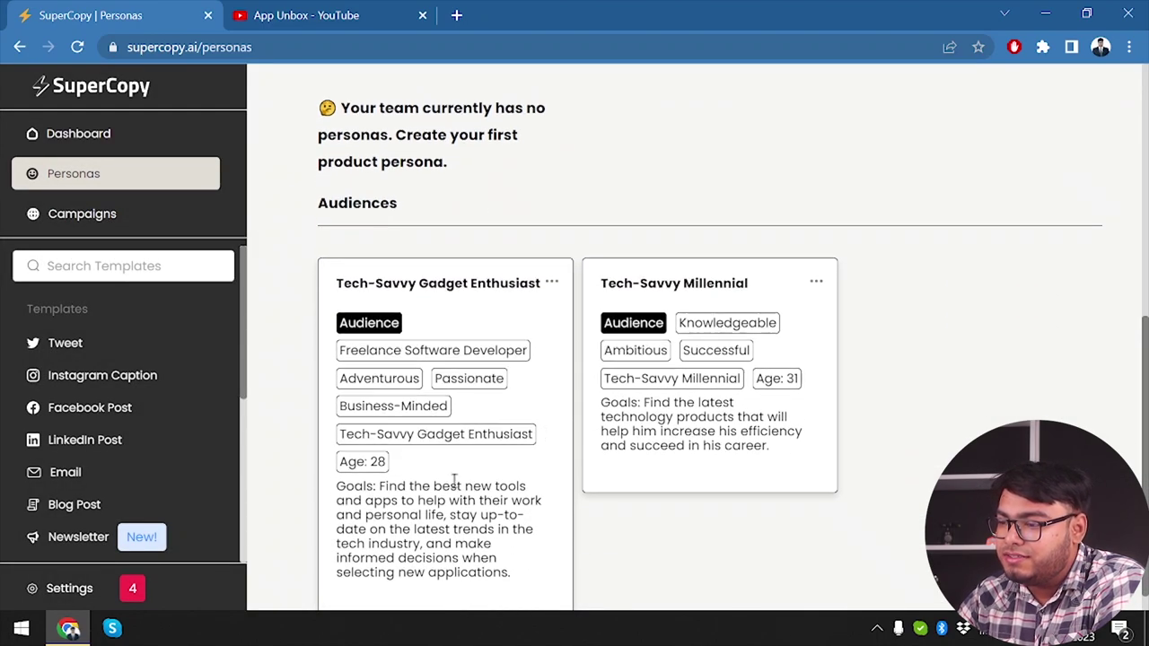
scroll(455, 482, down, 1)
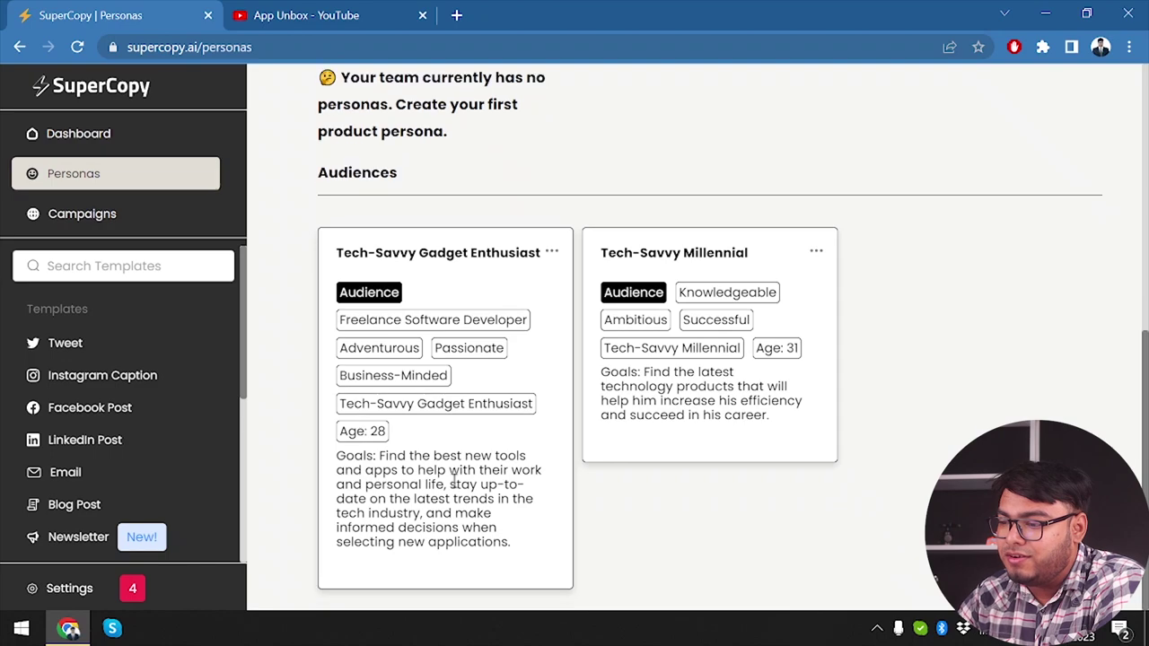
- Open the Campaigns page, close the beta notice and review the campaign templates and active campaigns
click(93, 226)
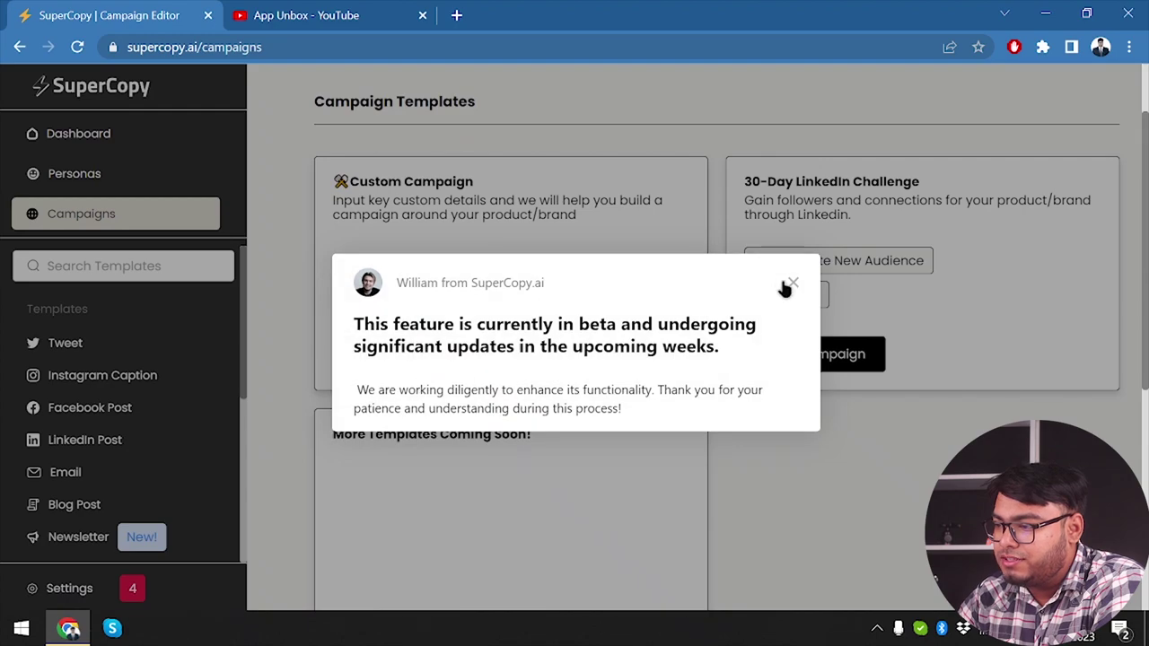
click(791, 285)
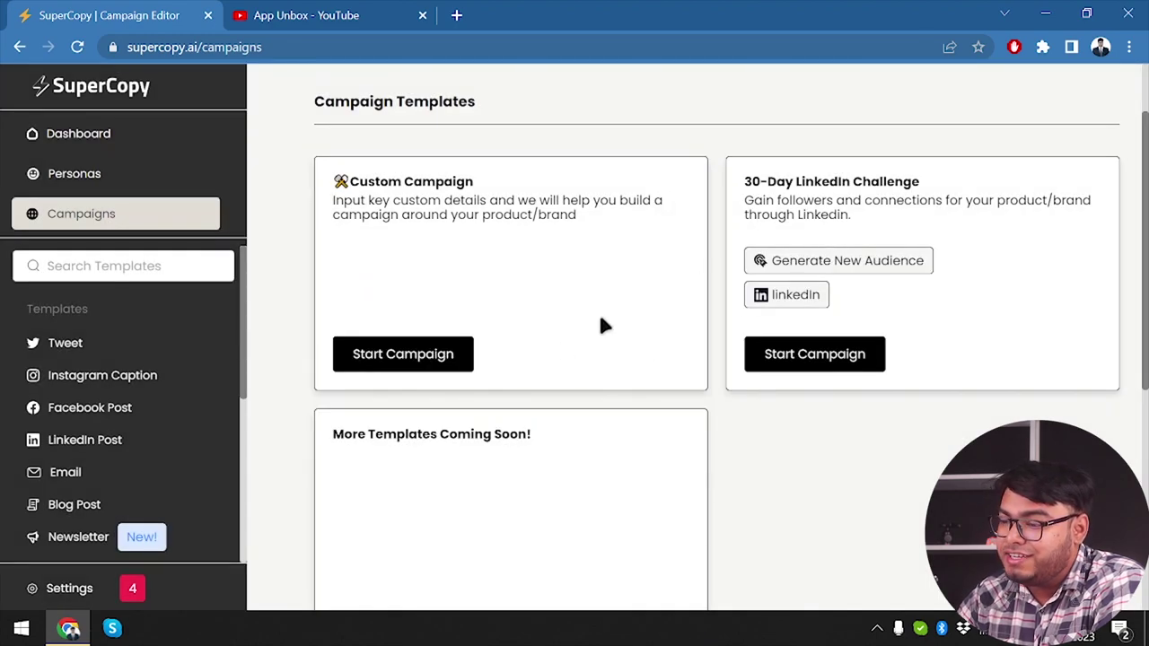
scroll(519, 369, down, 3)
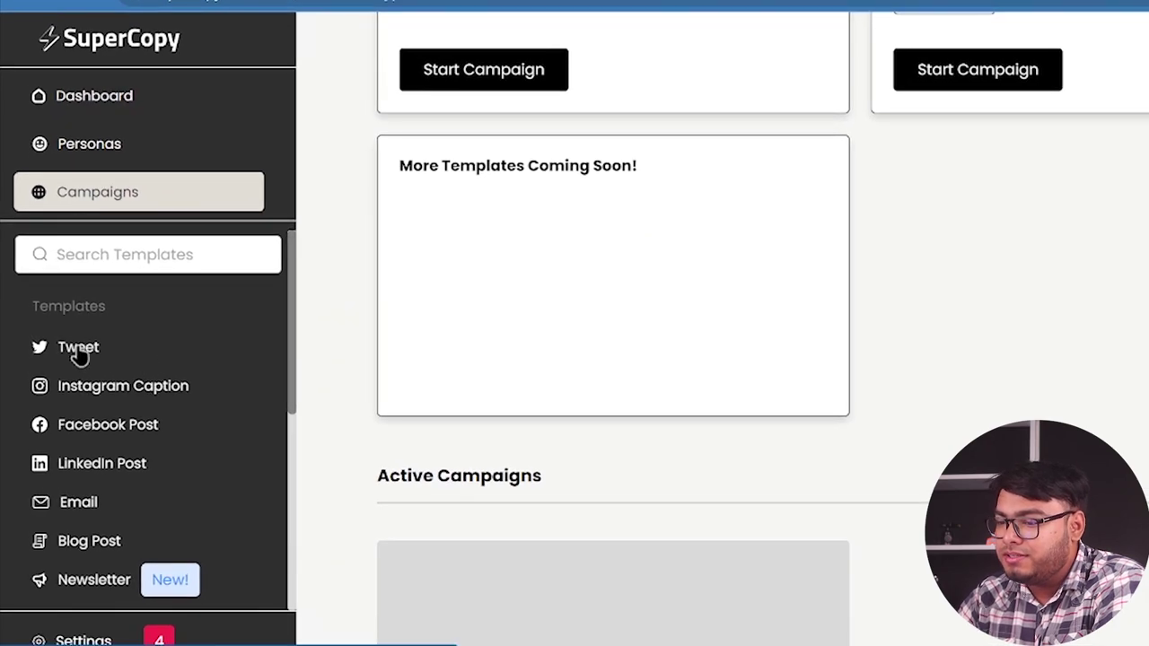
- Open the Tweet template, snooze its guided tour and compare the form with Persona Mode on and off
click(79, 350)
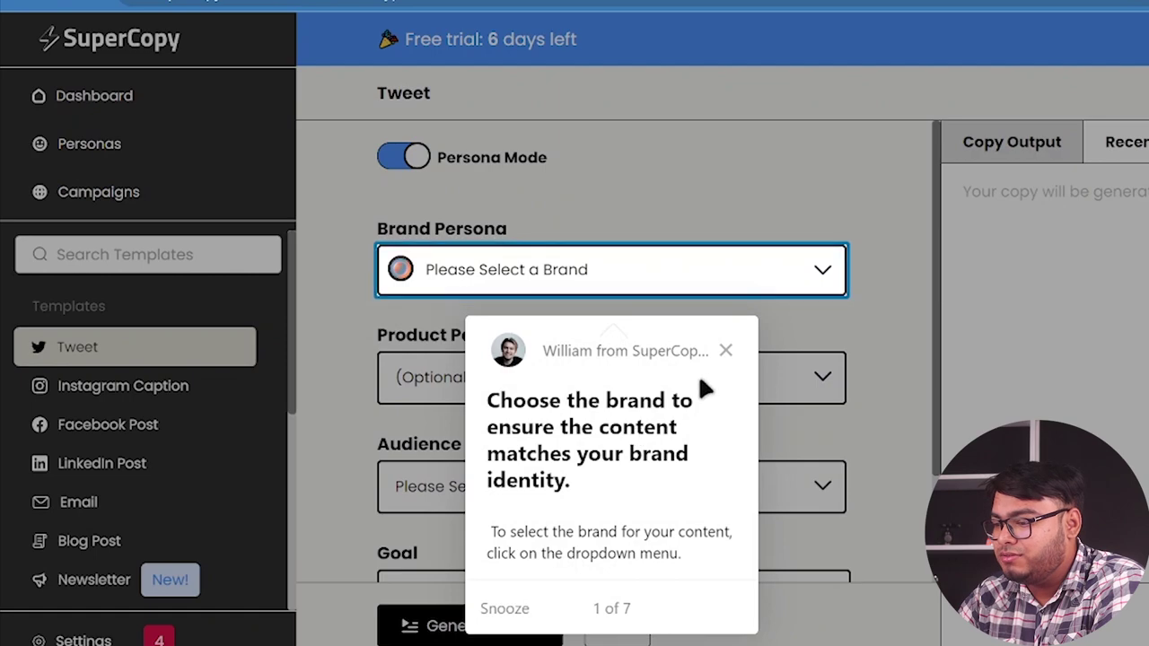
click(506, 610)
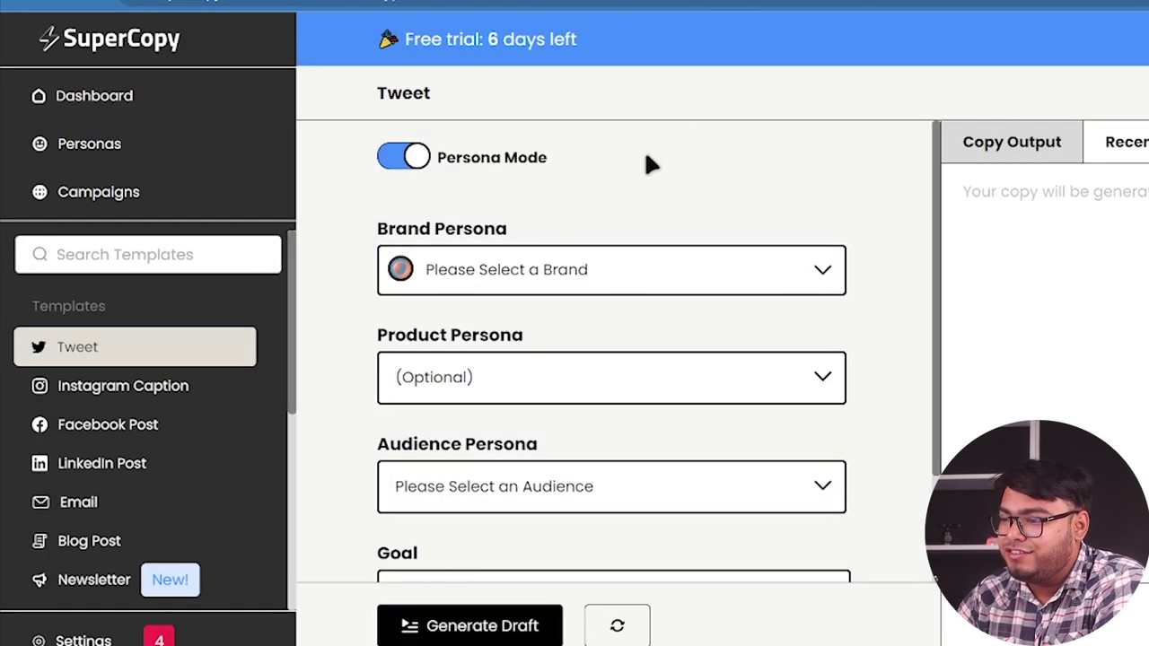
click(392, 157)
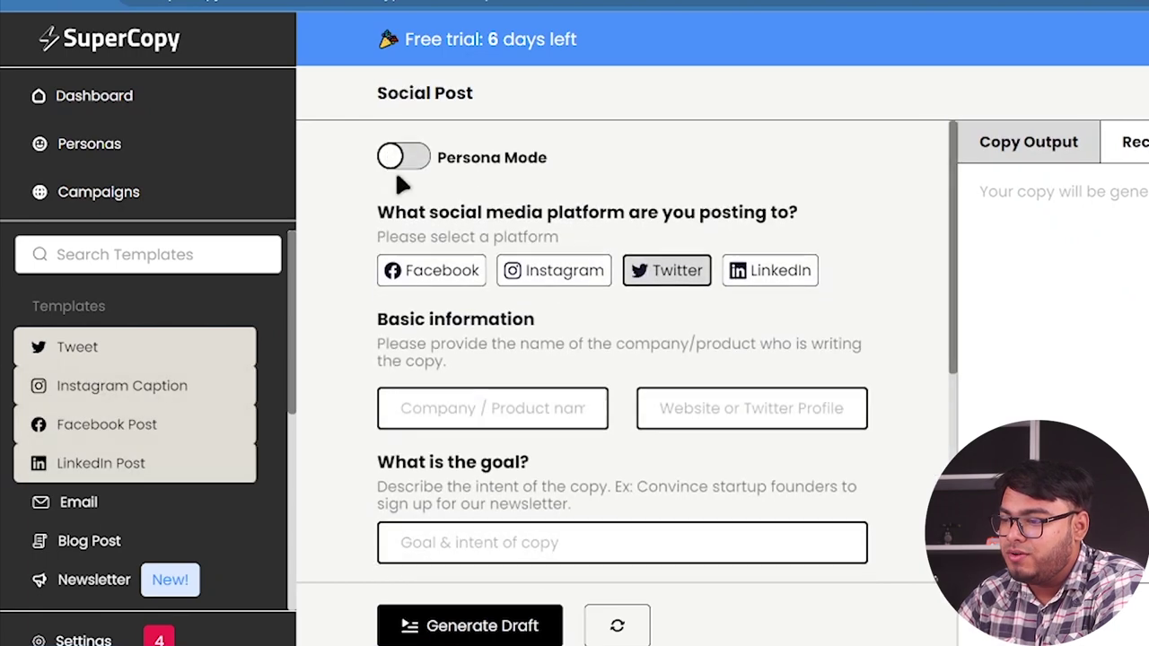
click(391, 158)
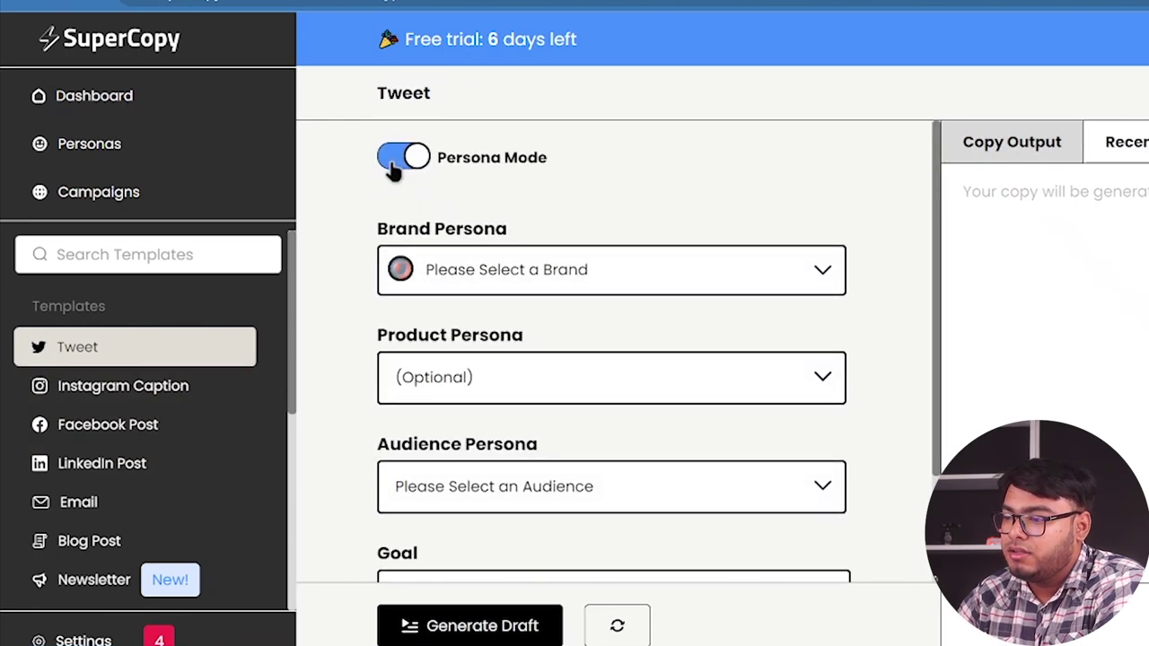
click(397, 157)
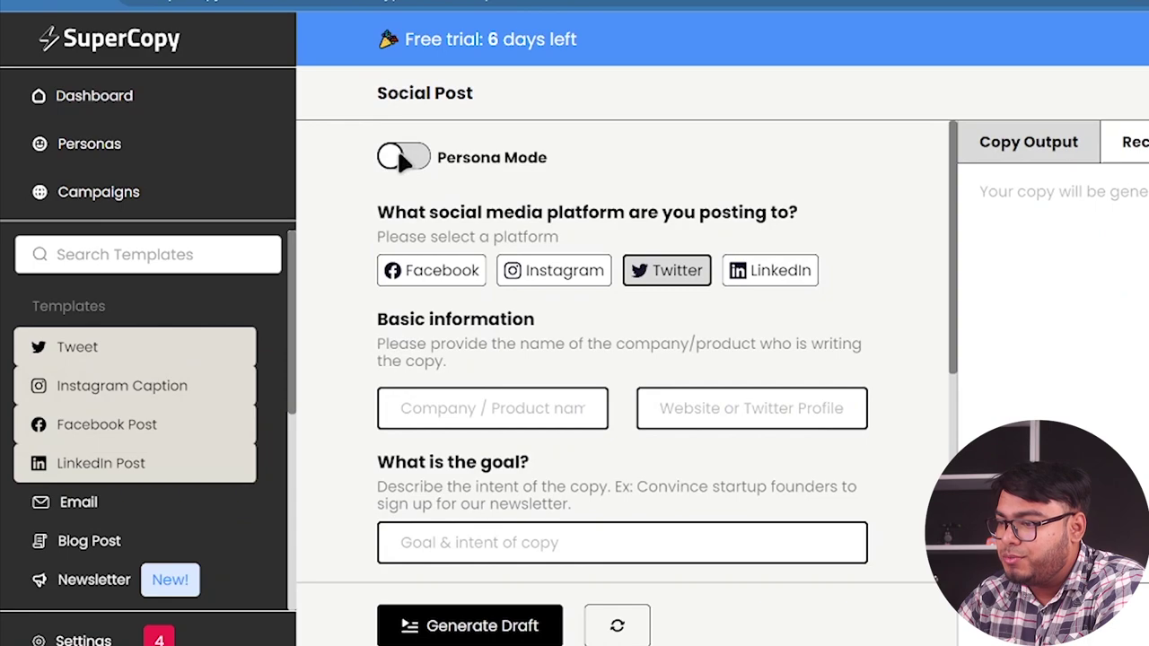
click(397, 152)
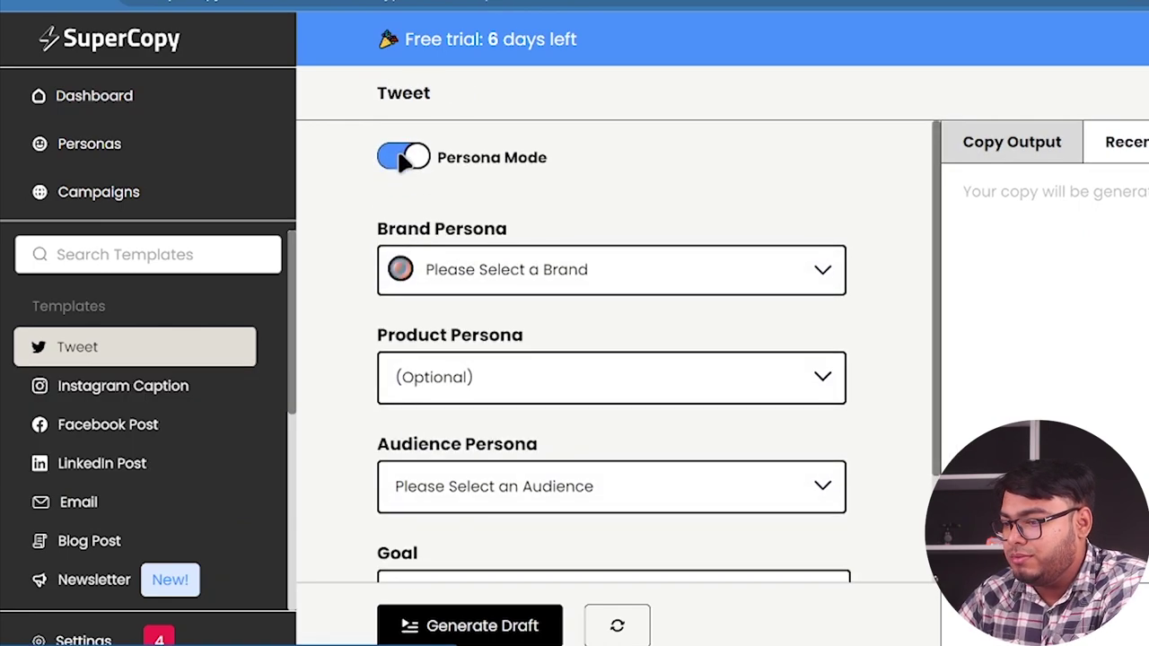
click(400, 157)
click(422, 163)
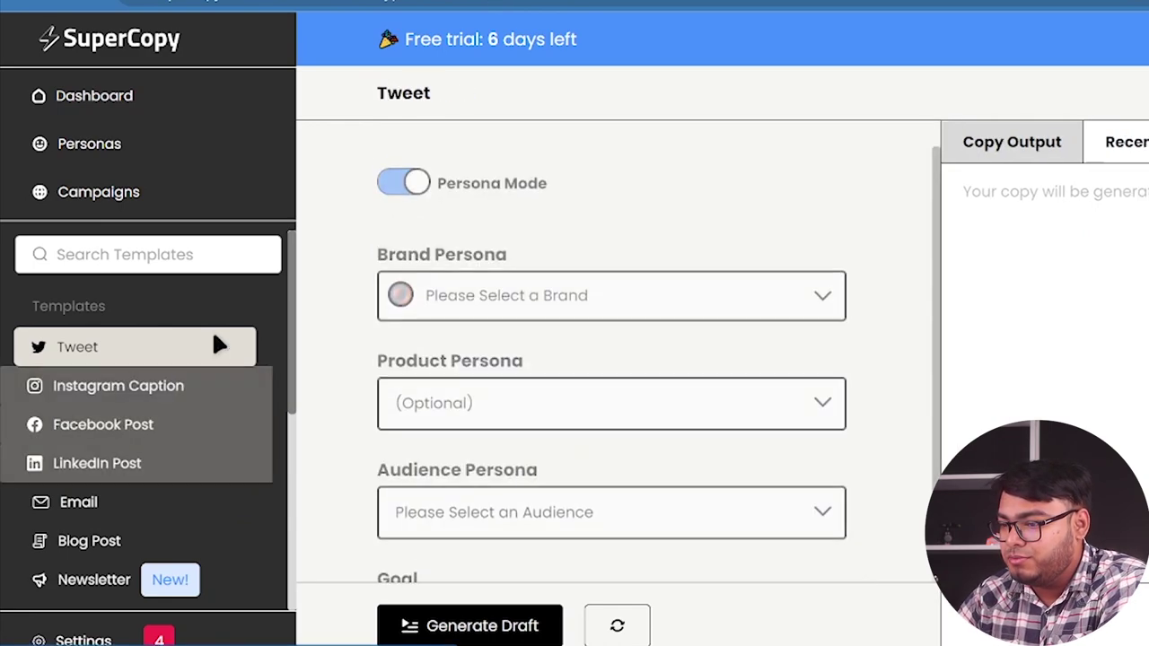
click(415, 161)
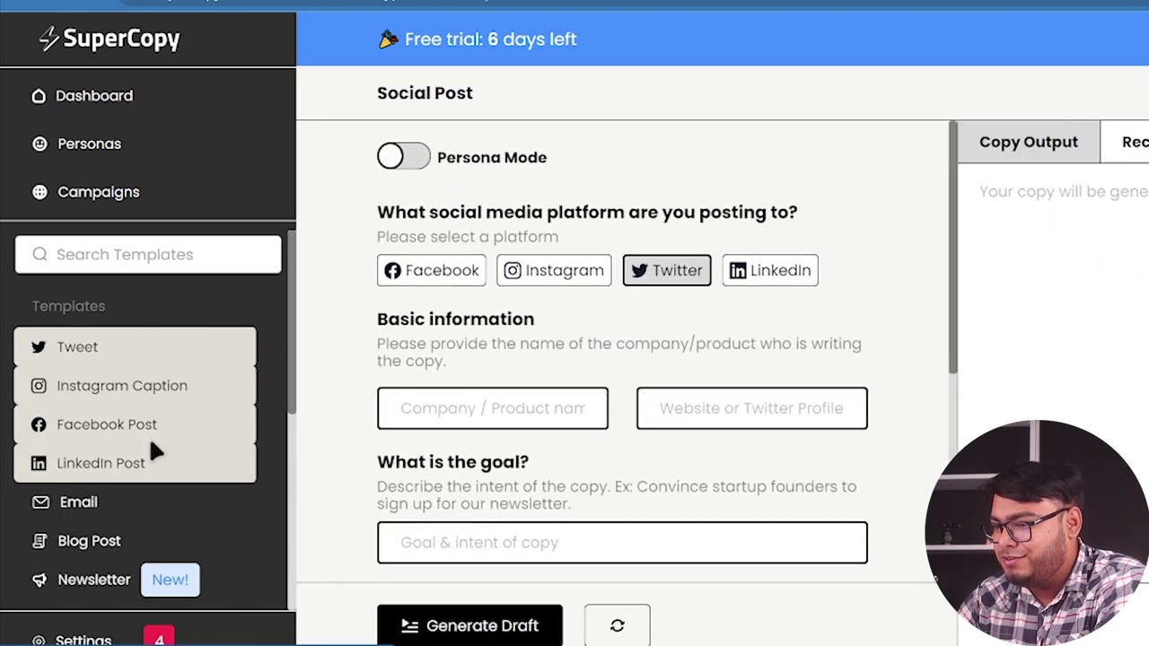
- Try Instagram as the social post platform, return to Twitter and turn Persona Mode back on
click(538, 269)
click(657, 275)
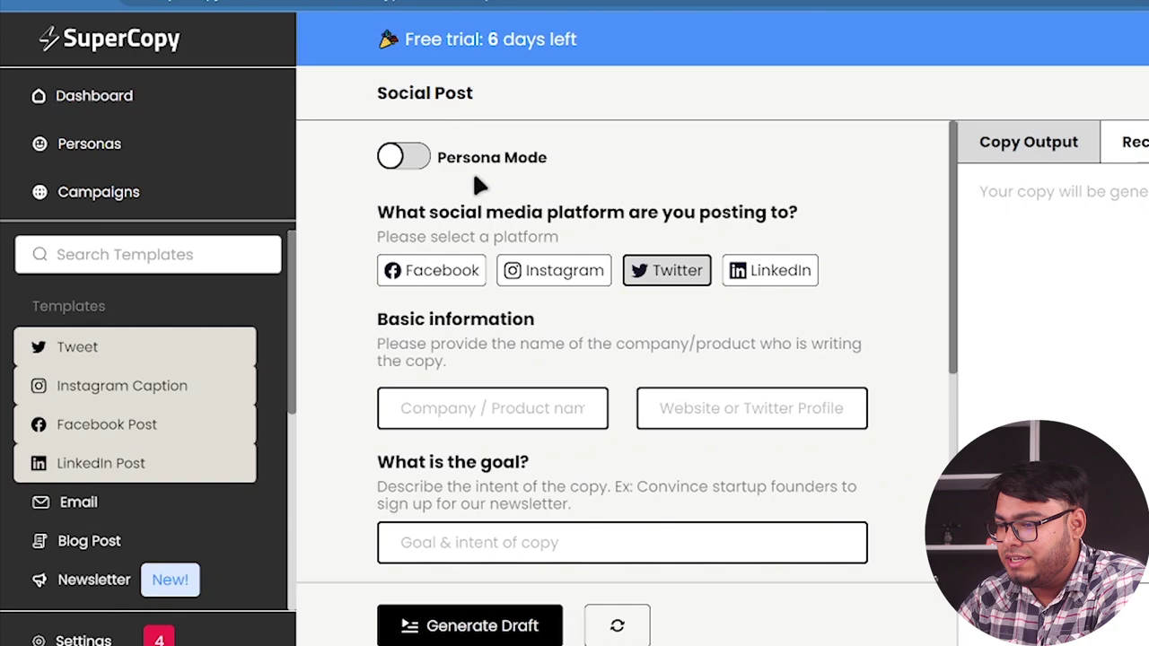
click(406, 159)
- Show all templates from the template list and look through the full template library
scroll(152, 453, down, 3)
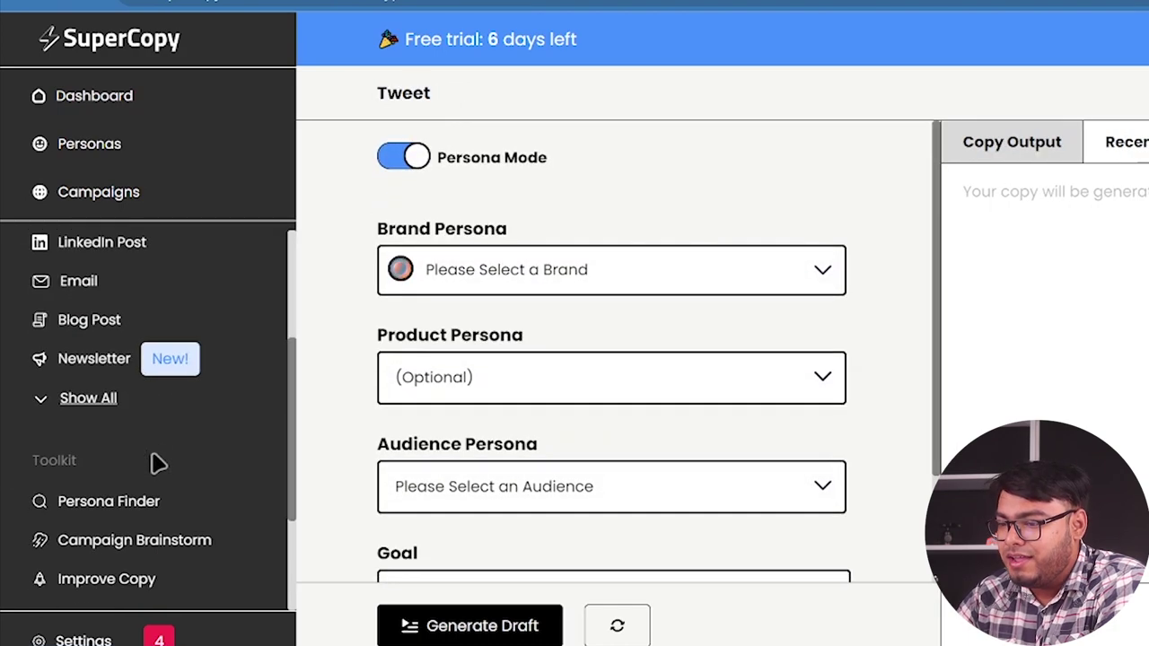
scroll(153, 460, down, 1)
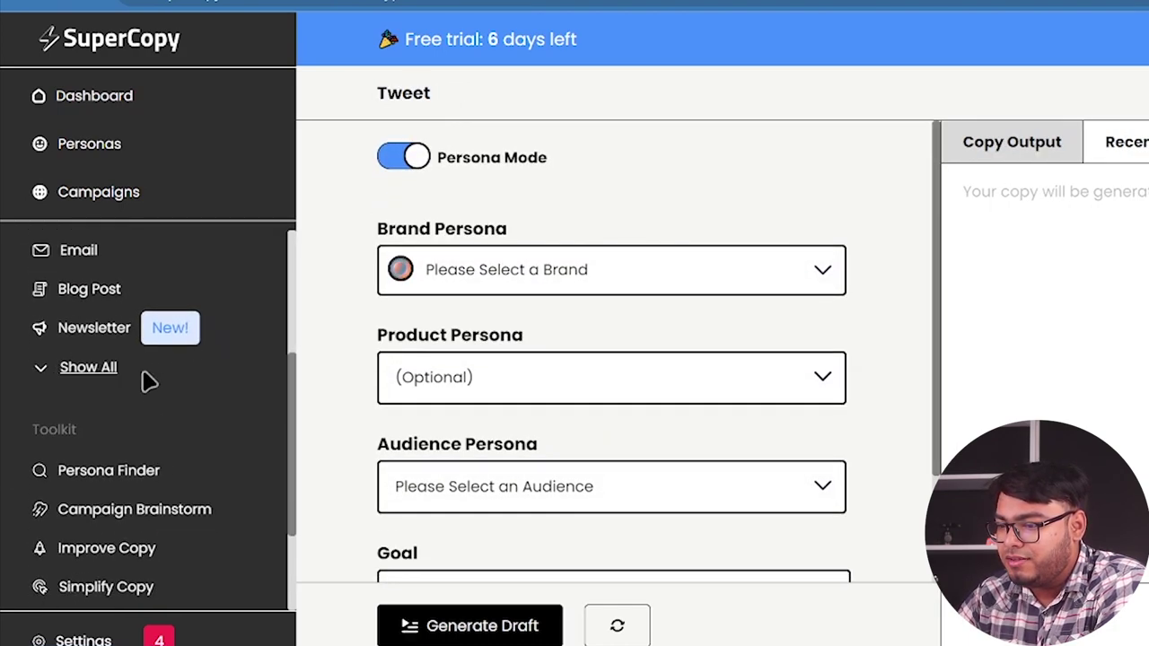
click(100, 381)
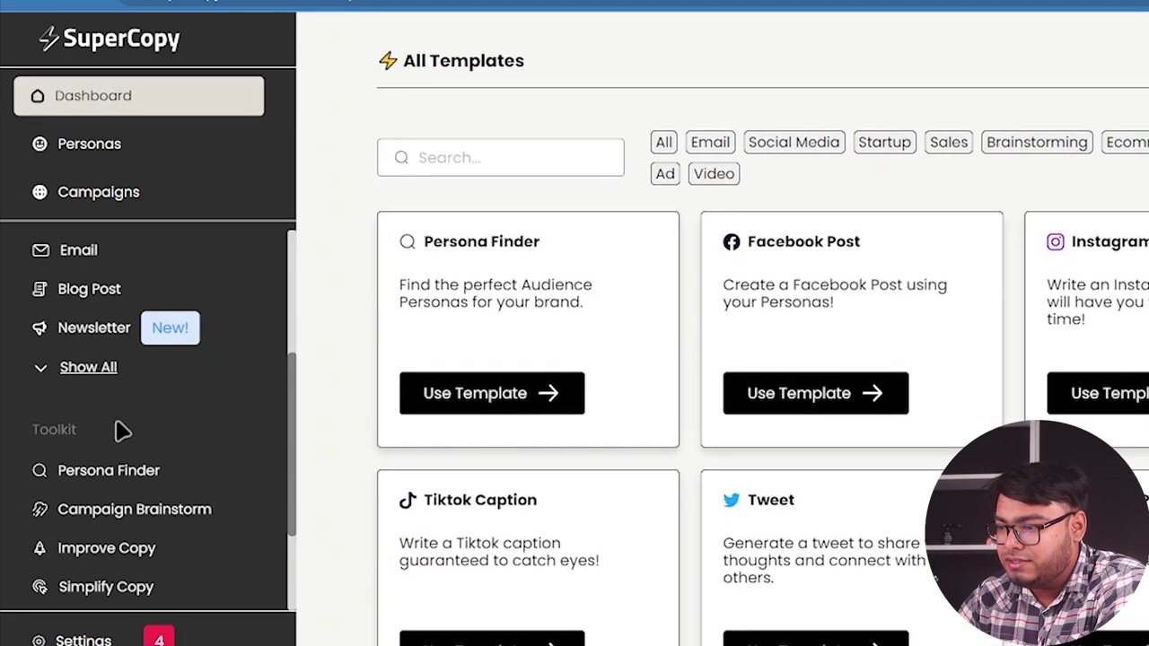
scroll(611, 422, down, 5)
scroll(610, 422, up, 5)
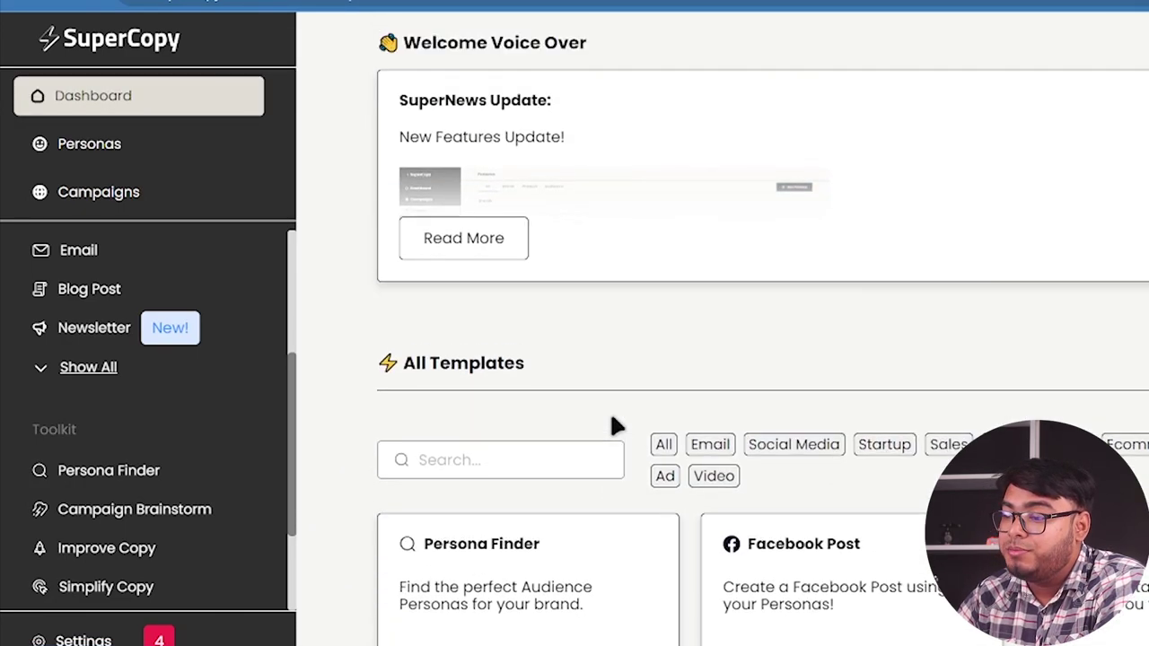
scroll(616, 424, down, 10)
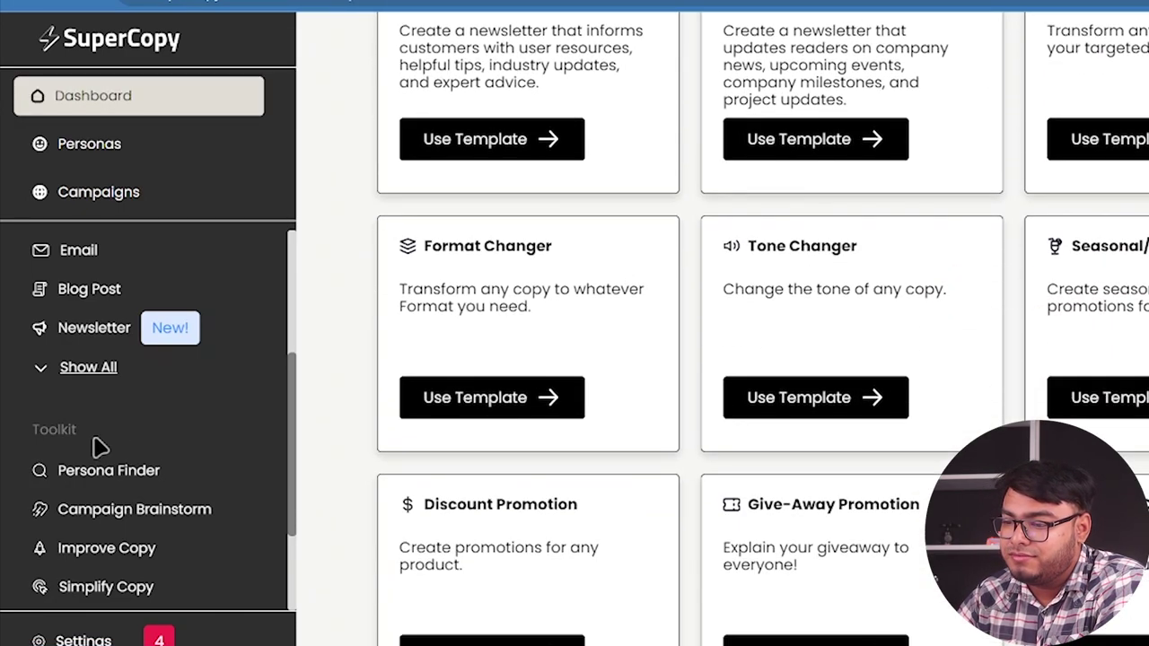
- Open the Persona Finder tool and choose AppUnbox as the brand persona
click(124, 481)
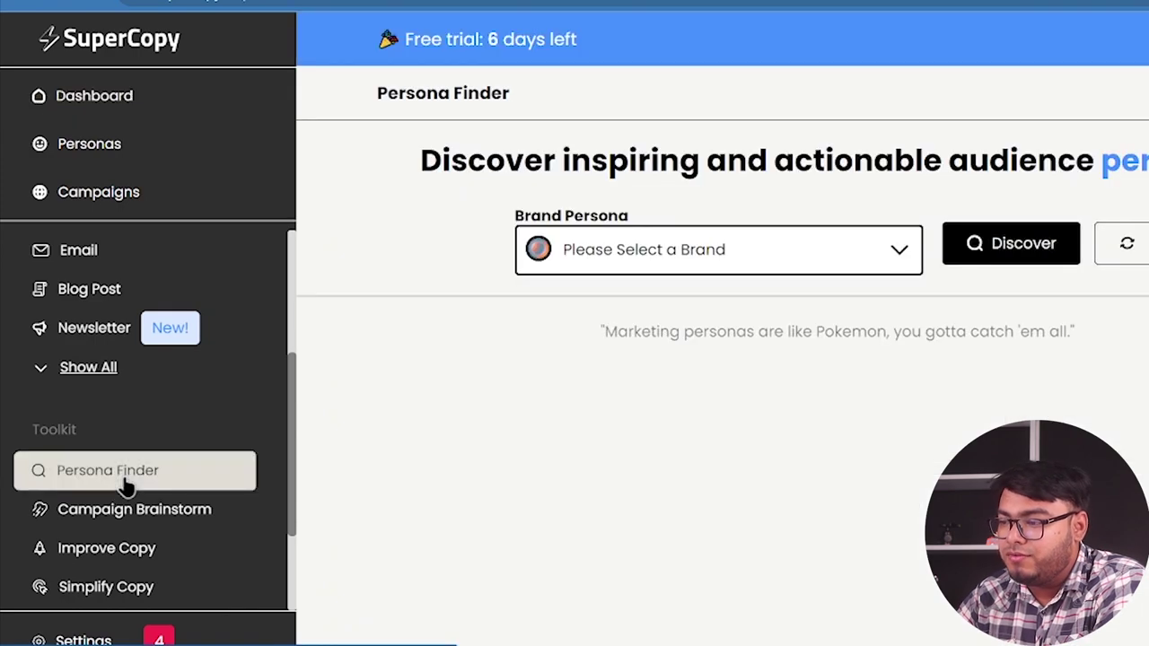
click(628, 249)
click(606, 357)
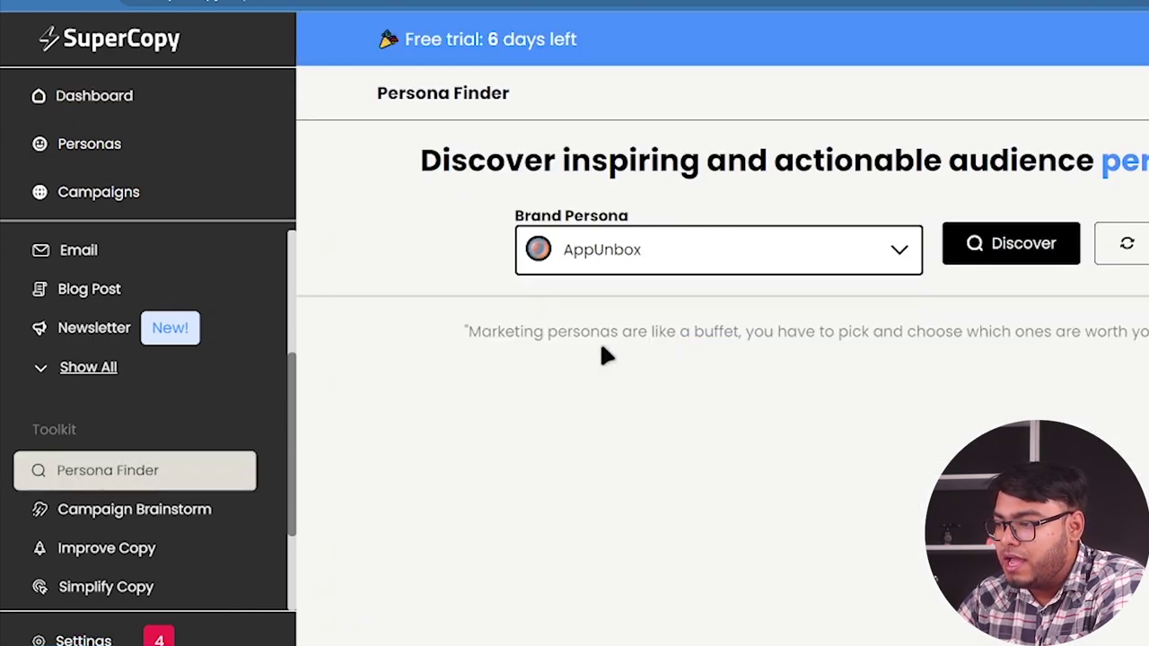
- Look through the Campaign Brainstorm, Improve Copy, Simplify Copy, Expand Copy, Audience Changer and Format Changer tools
scroll(36, 508, down, 2)
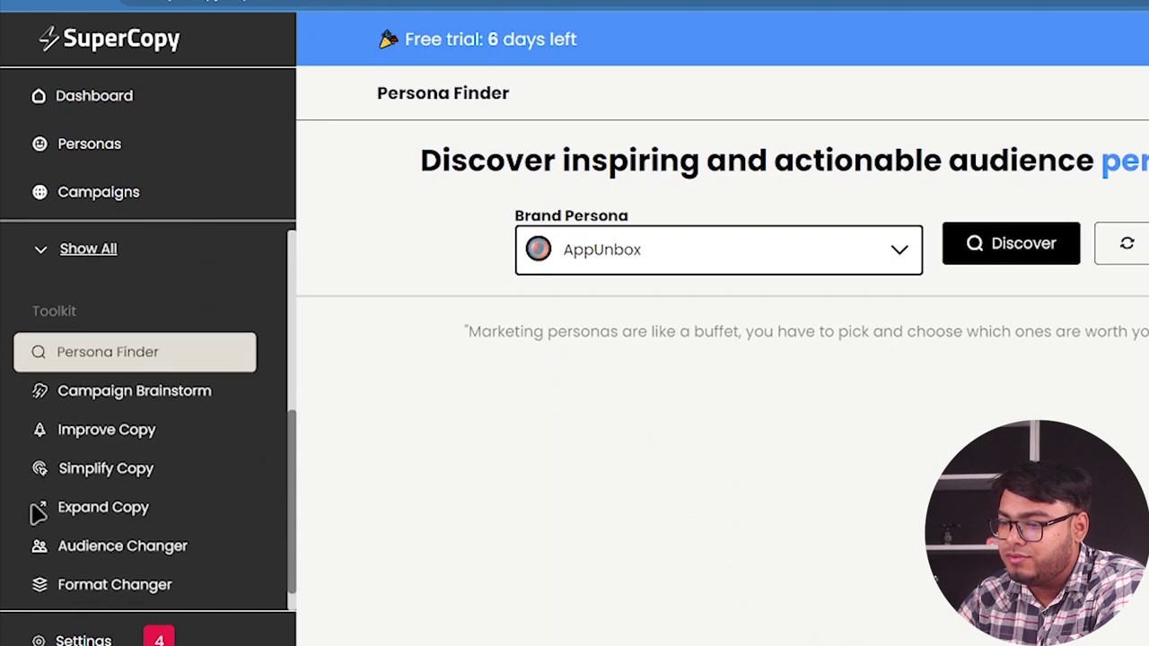
click(190, 395)
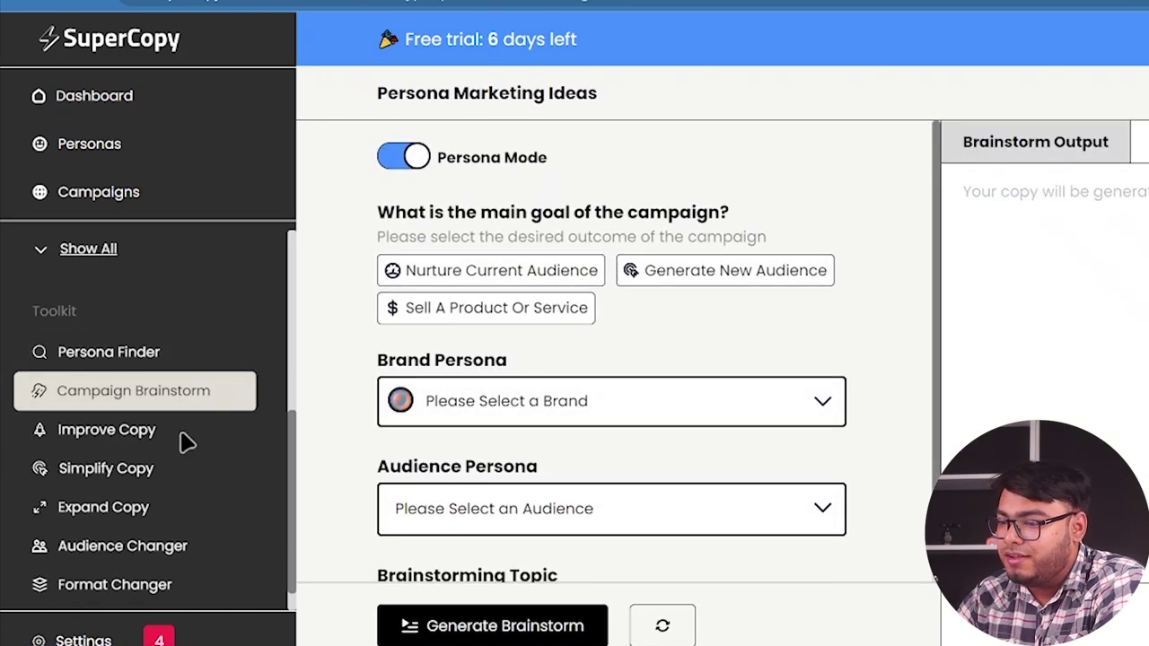
click(144, 435)
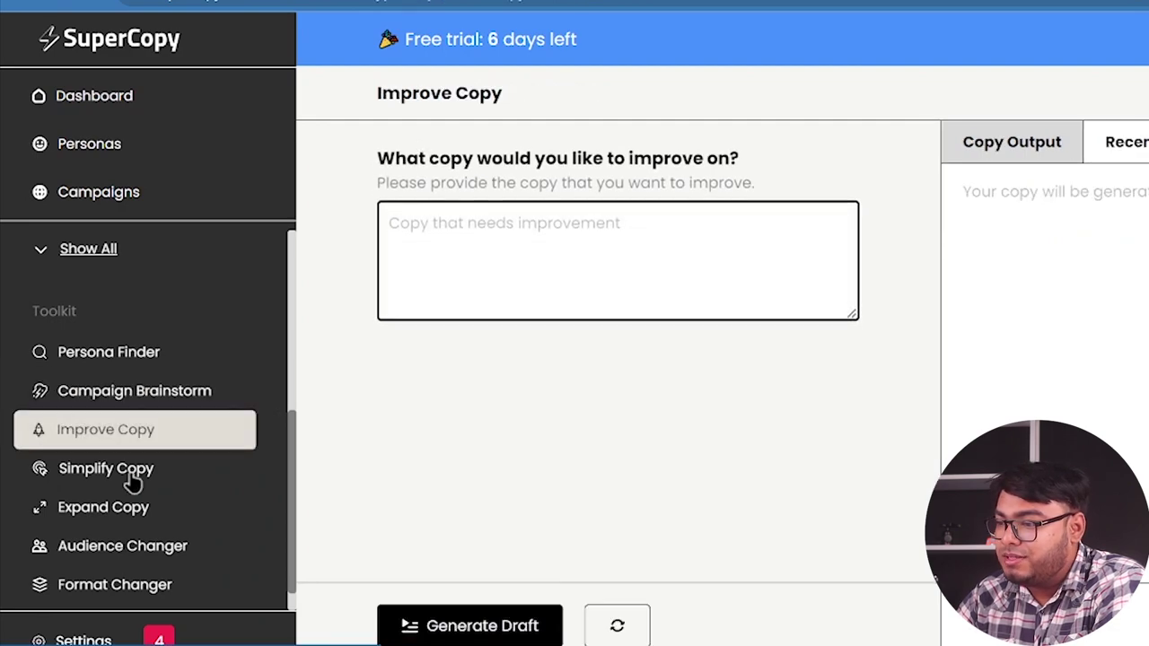
click(133, 476)
click(118, 519)
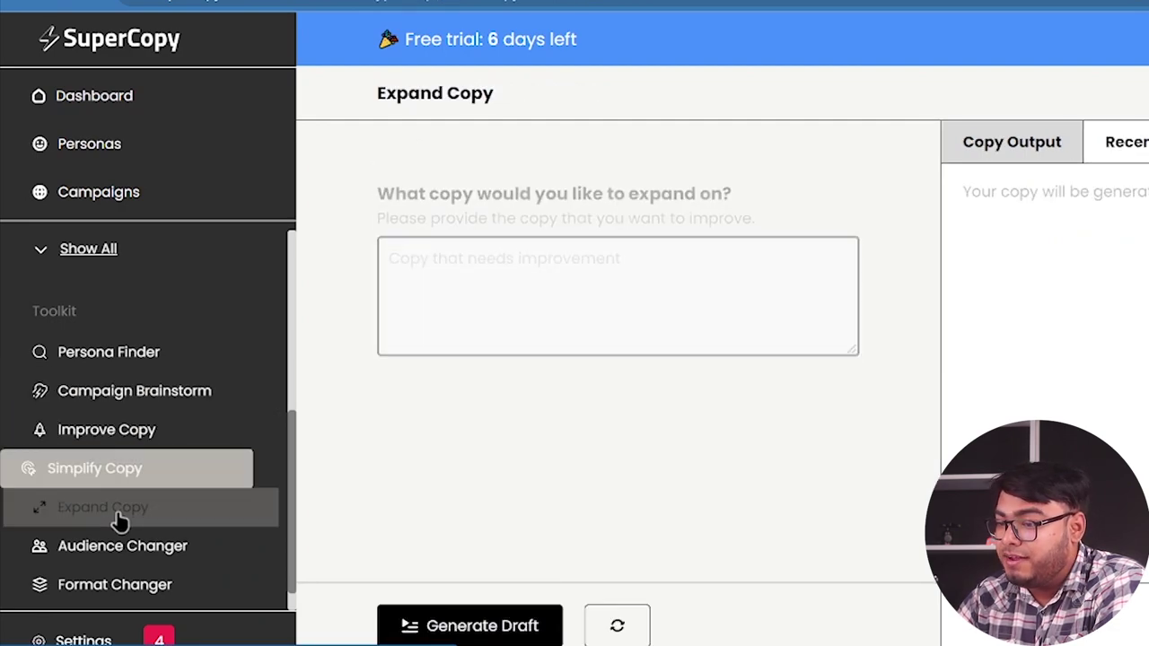
click(111, 557)
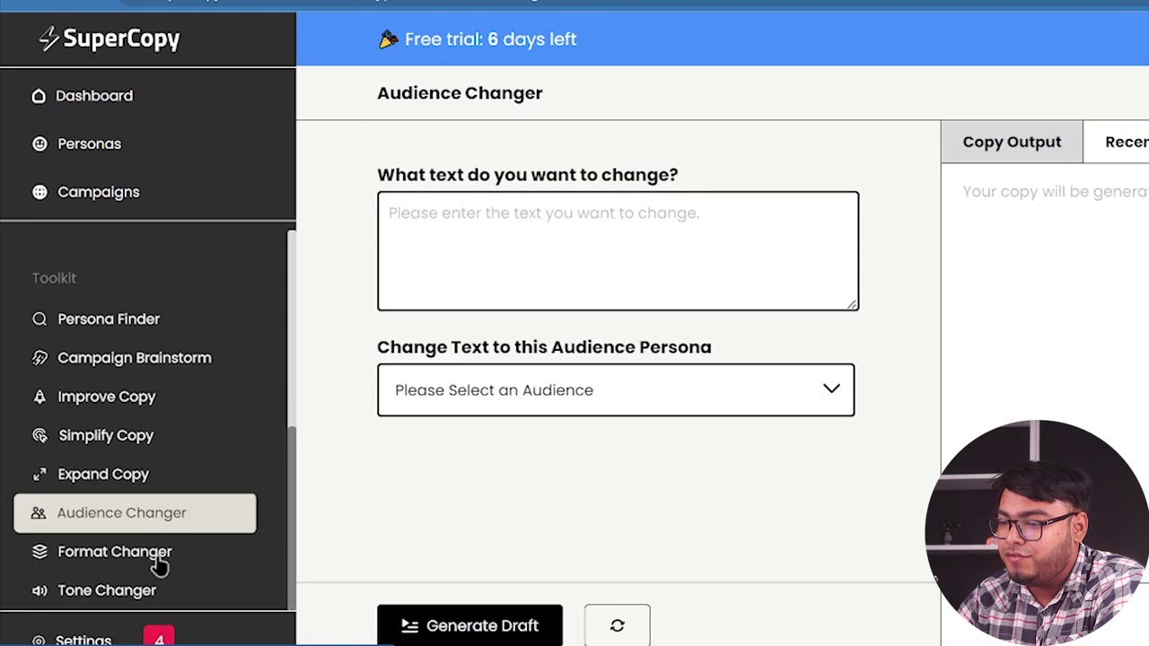
click(151, 560)
- Open the Tone Changer and paste the App Unbox channel description as the text to change
click(114, 593)
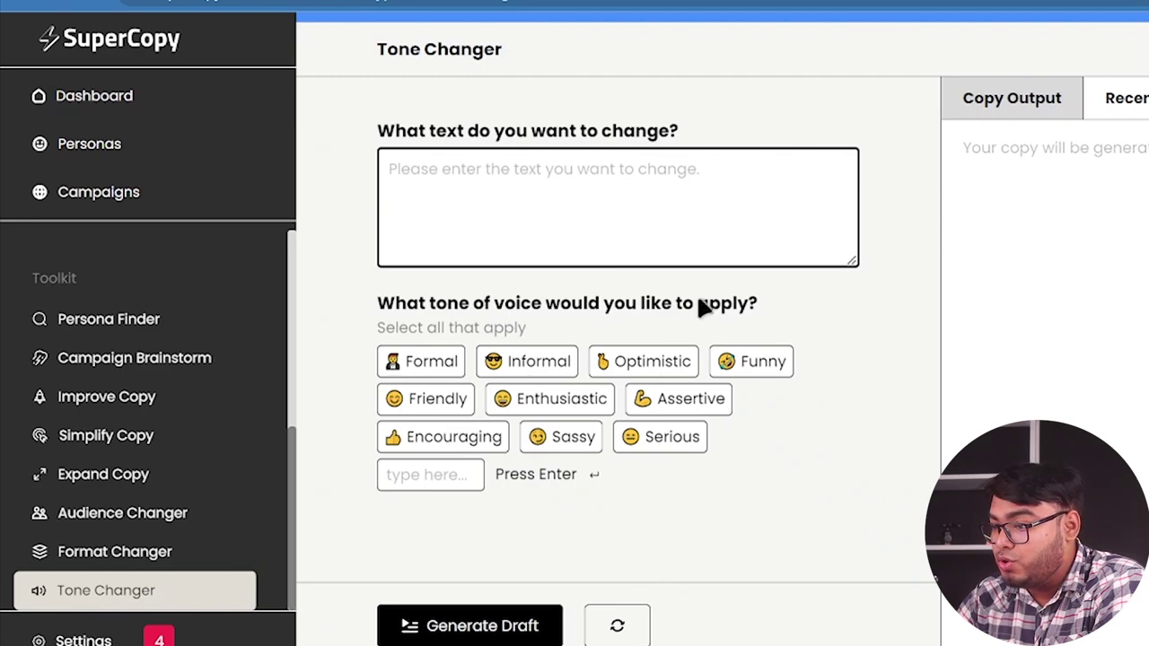
click(534, 203)
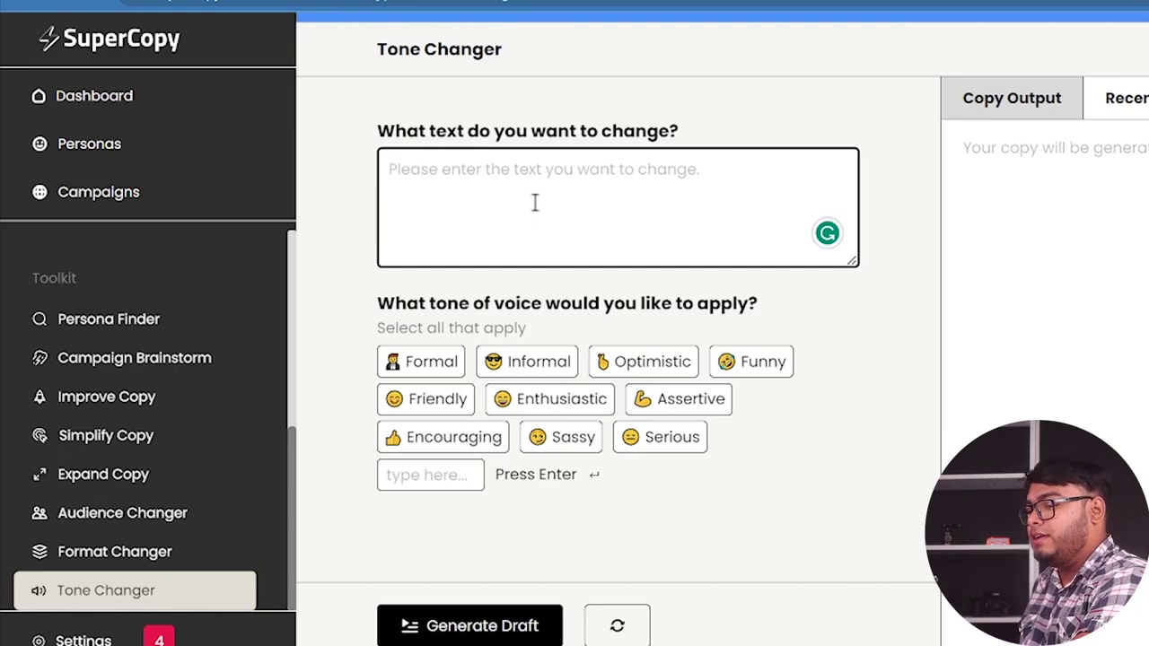
key(ctrl+v)
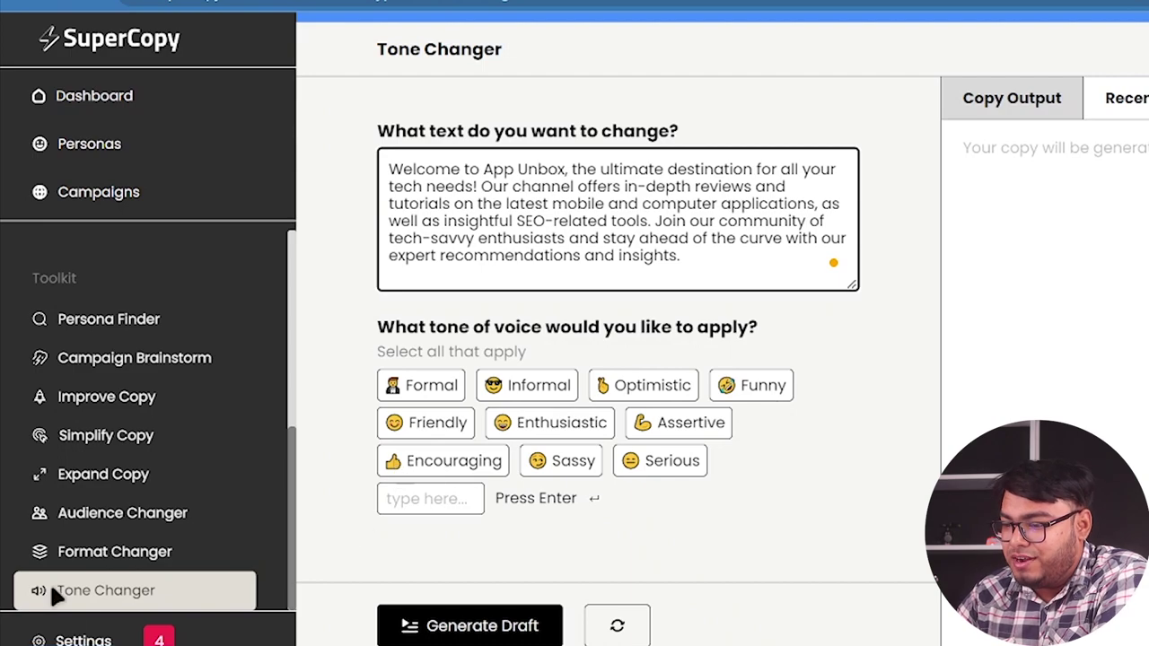
- Open the account settings and look at the options for inviting team members
click(80, 640)
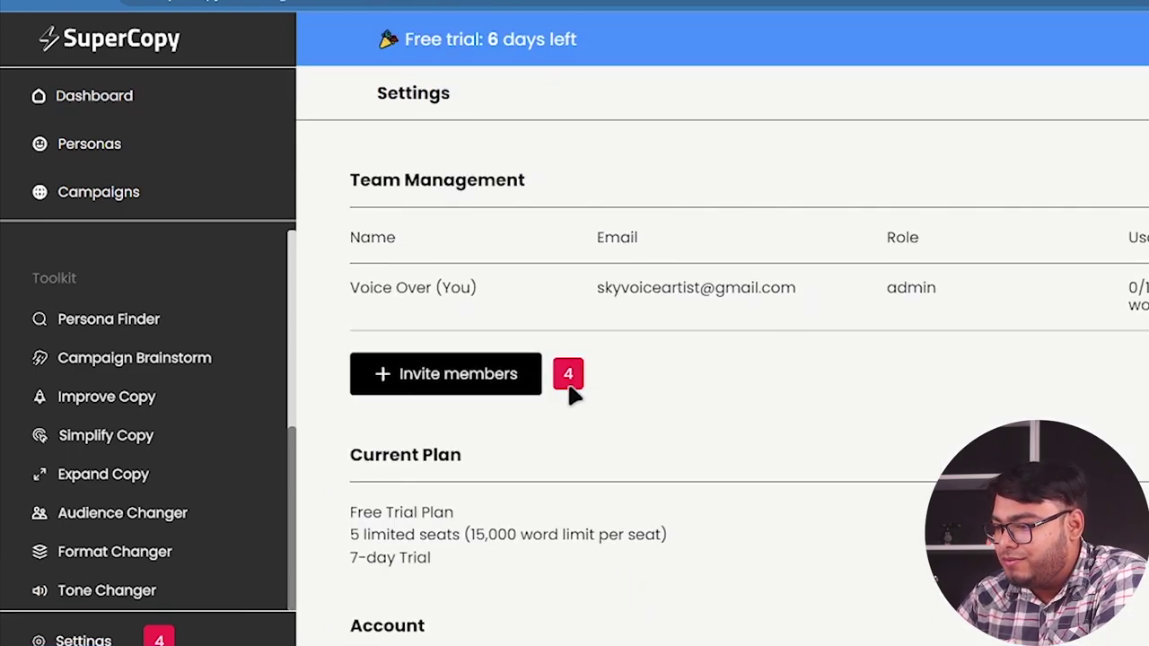
click(504, 388)
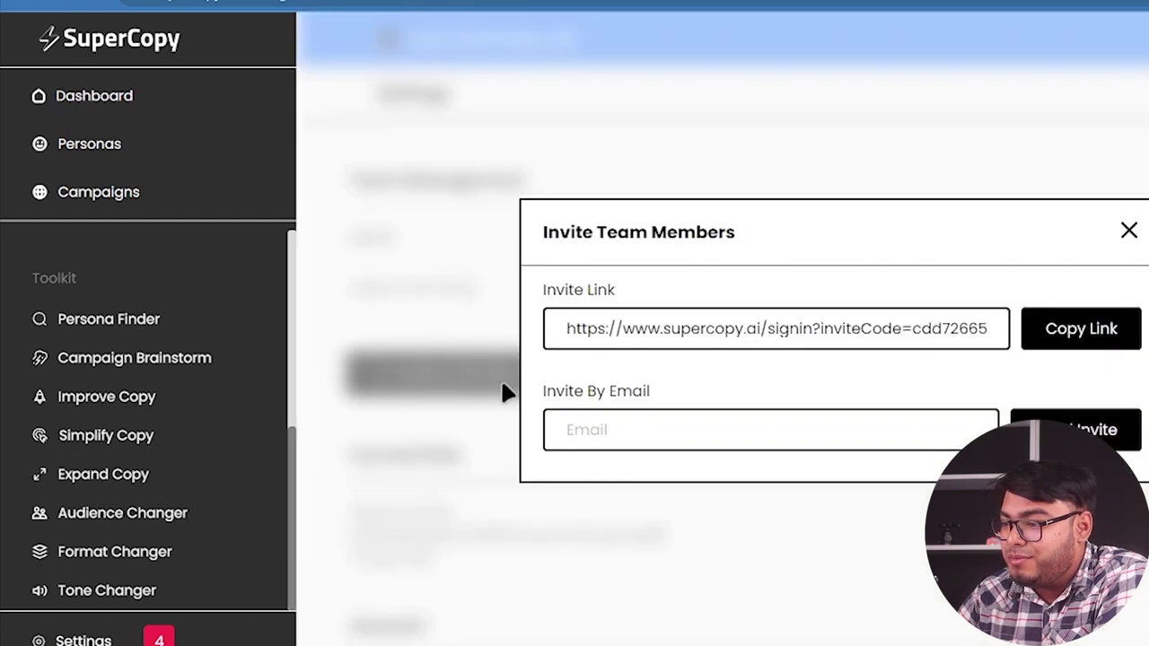
click(1129, 230)
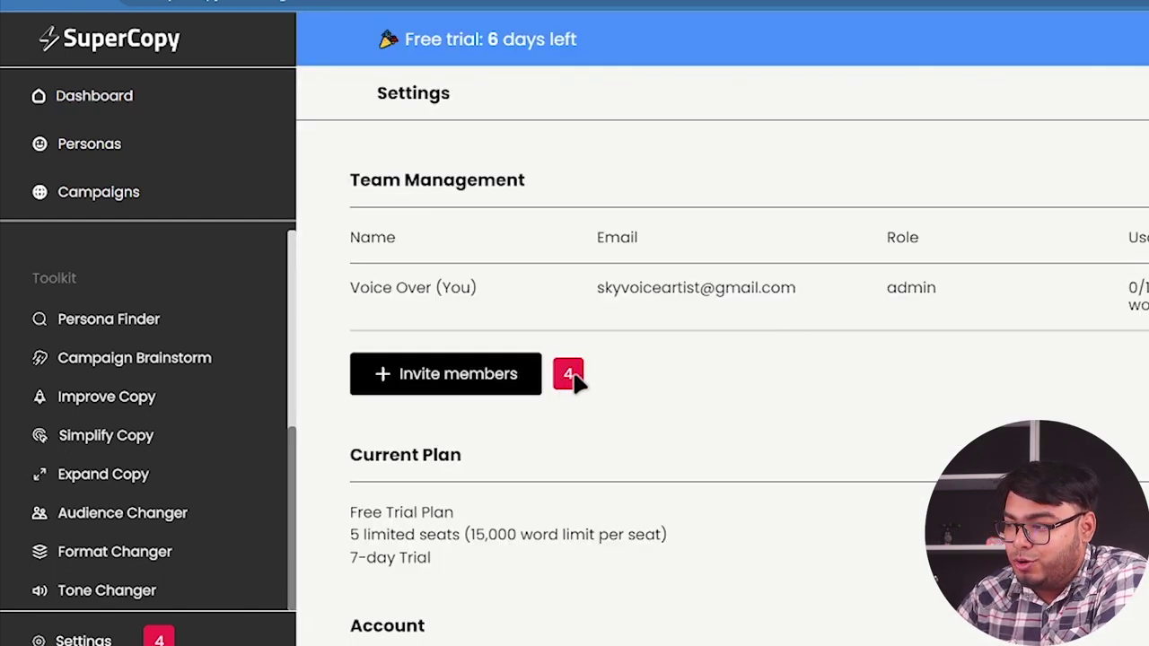
- Read through the team member details, current plan and account sections of the settings
scroll(1002, 225, down, 1)
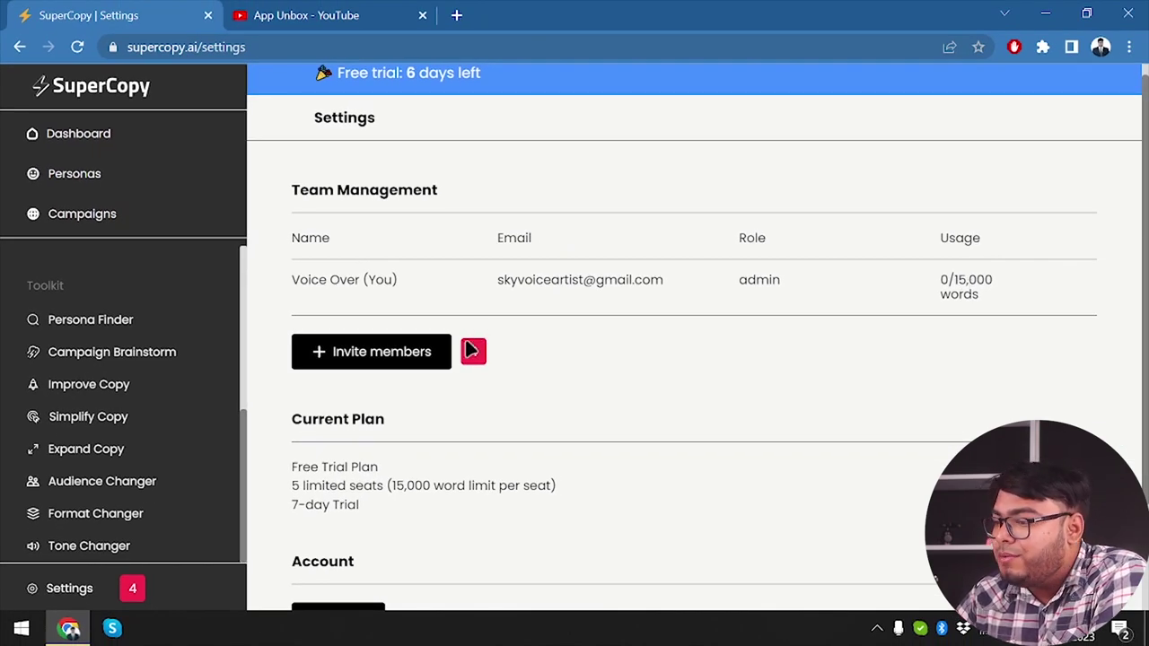
triple_click(327, 279)
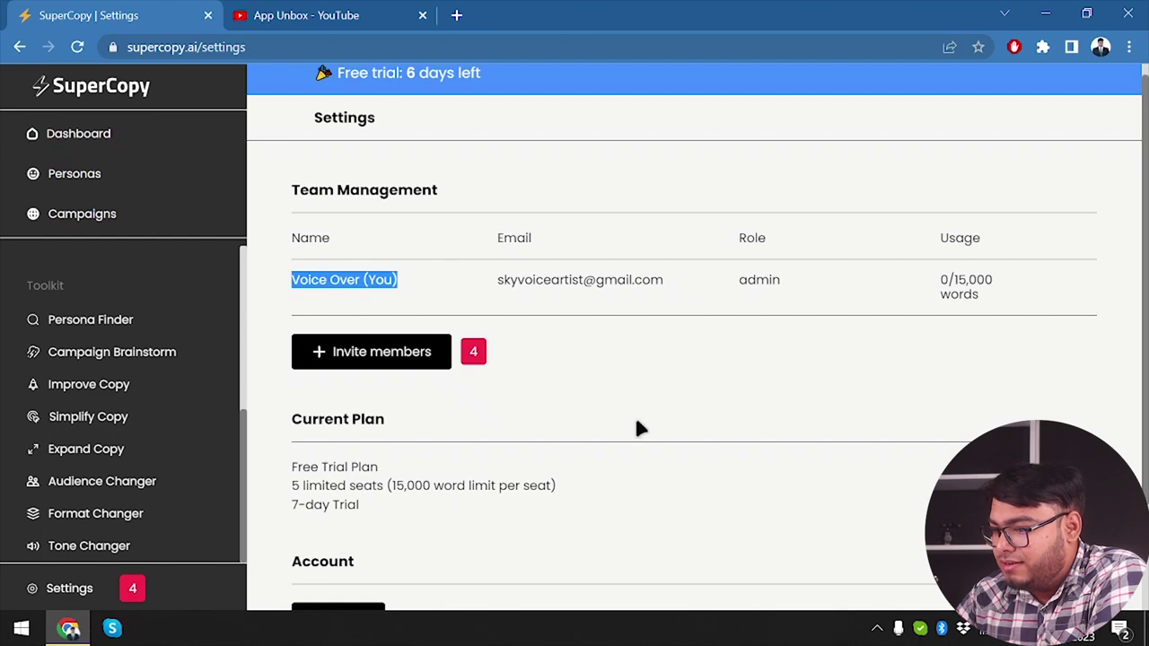
scroll(469, 473, down, 1)
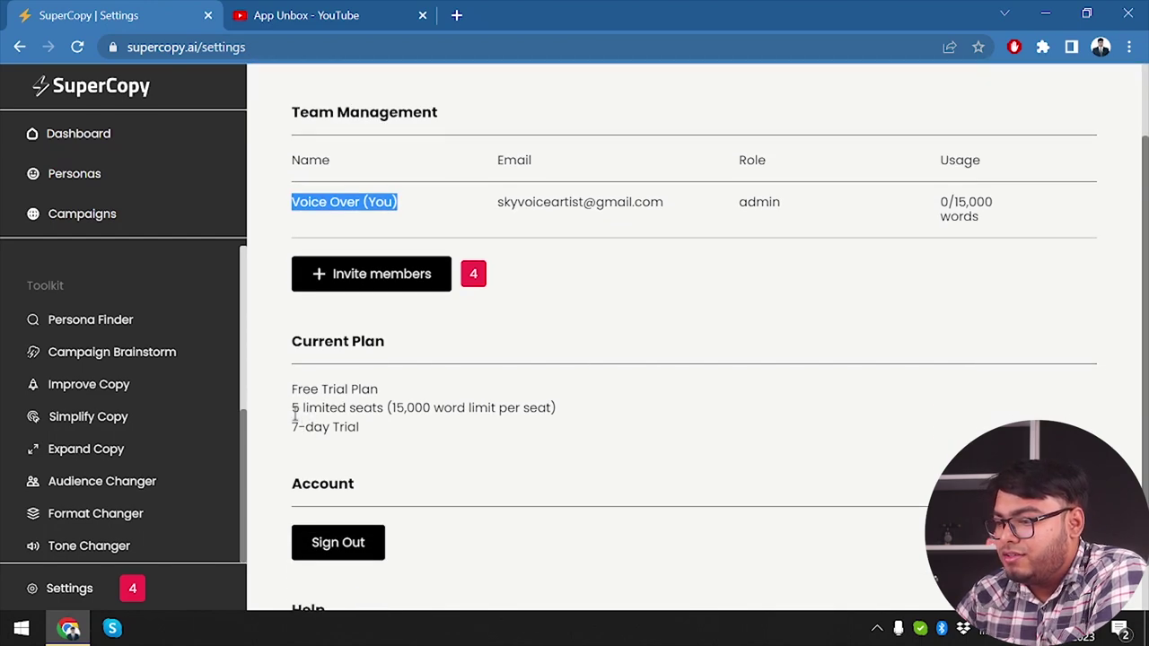
drag(294, 408, 444, 415)
click(443, 415)
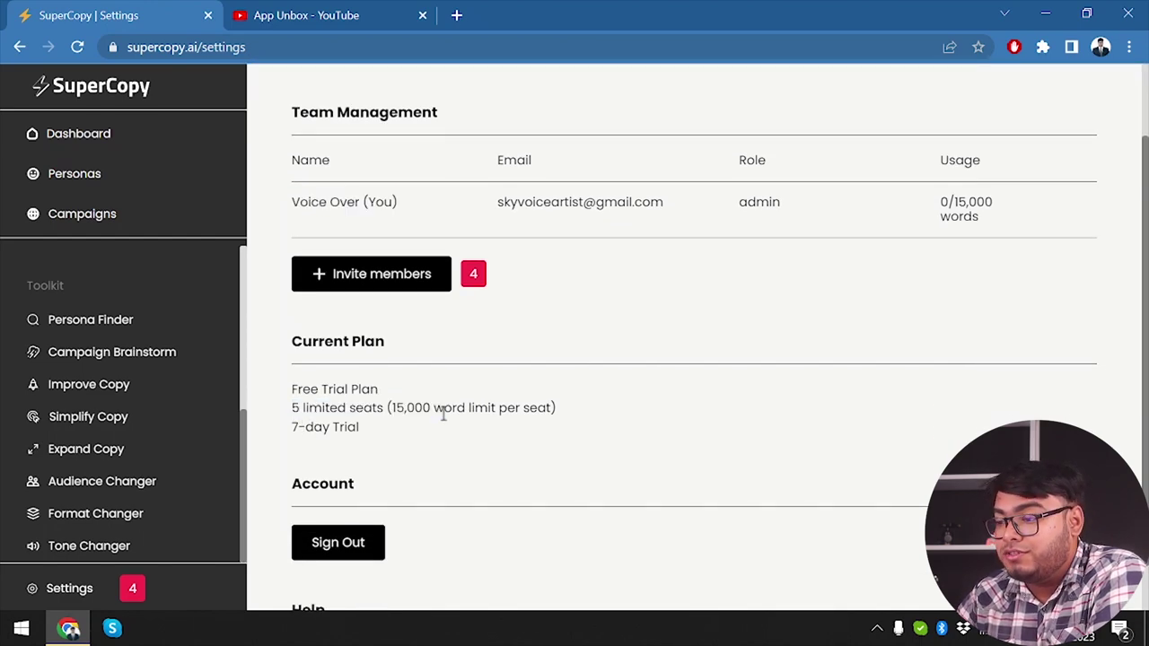
scroll(430, 416, down, 1)
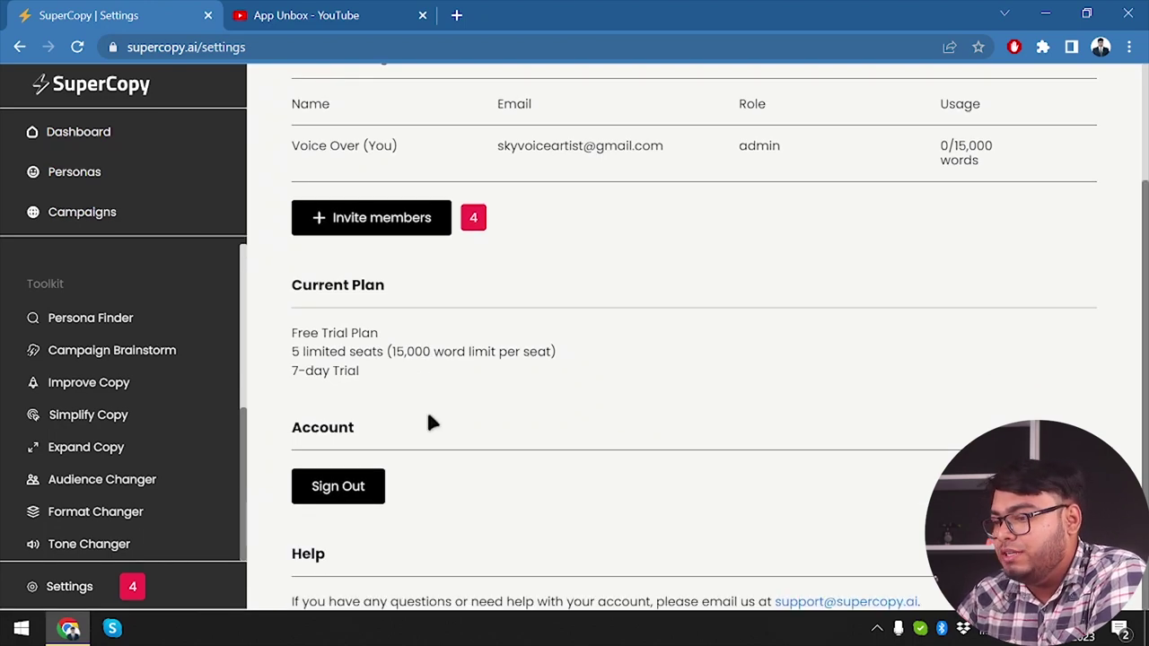
- Return to the dashboard, filter the templates by Sales and open the Audience Changer
click(106, 87)
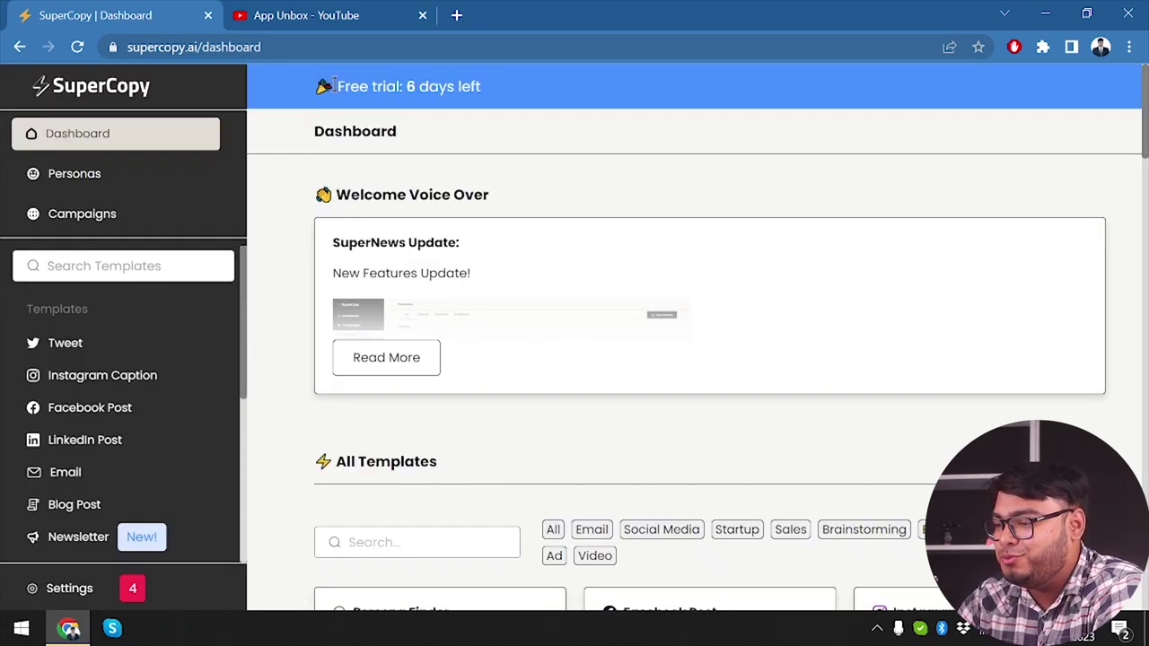
scroll(469, 244, down, 3)
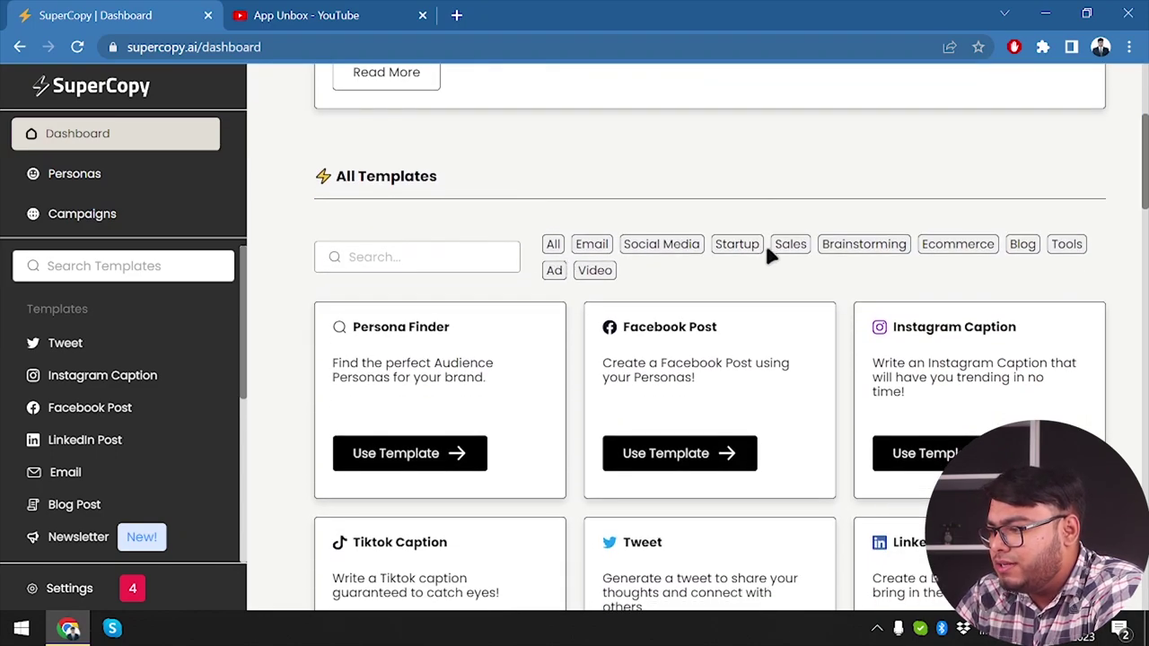
click(791, 246)
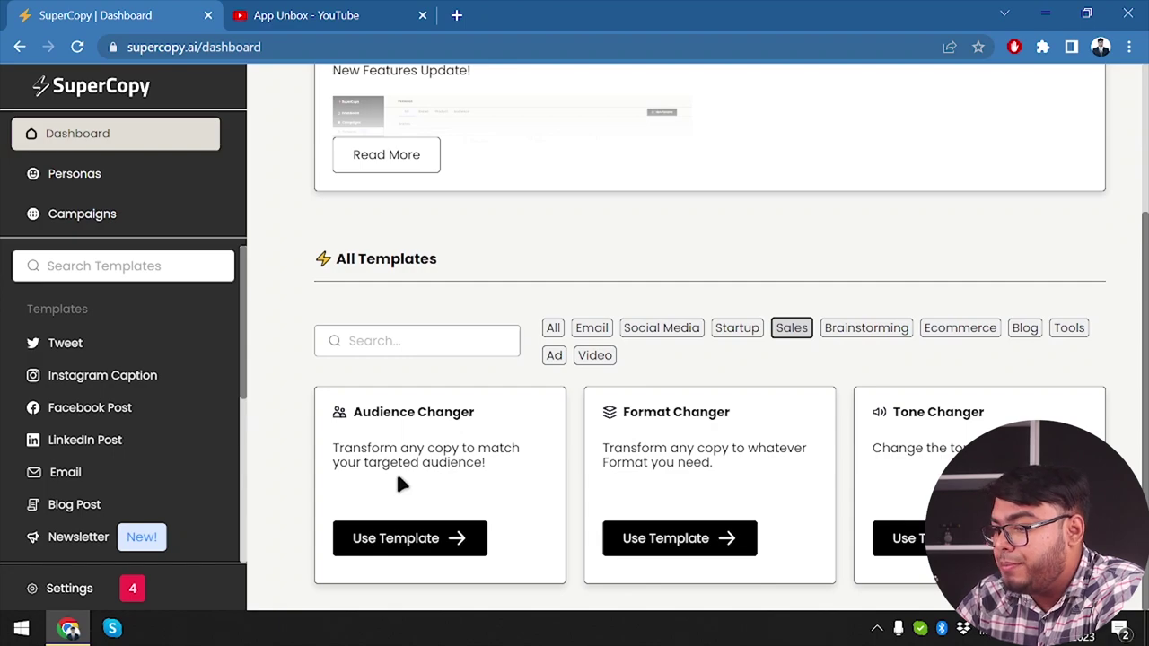
click(401, 538)
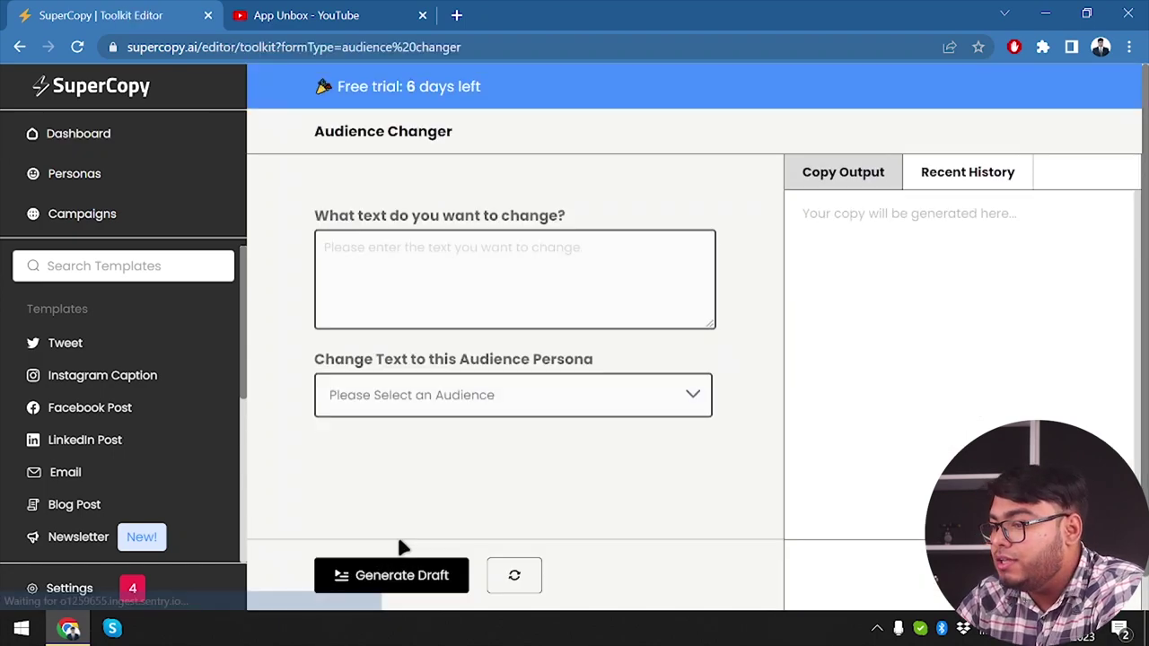
- Paste the App Unbox channel description as the text to change, without the trailing empty line
click(486, 280)
text(Welcome to App Unbox, the ultimate destination for all your tech needs! Our channel offers in-depth reviews and tutorials on the latest mobile and computer applications, as well as insightful SEO-related tools. Join our community of tech-savvy enthusiasts and stay ahead of the curve with our expert recommendations and insights.)
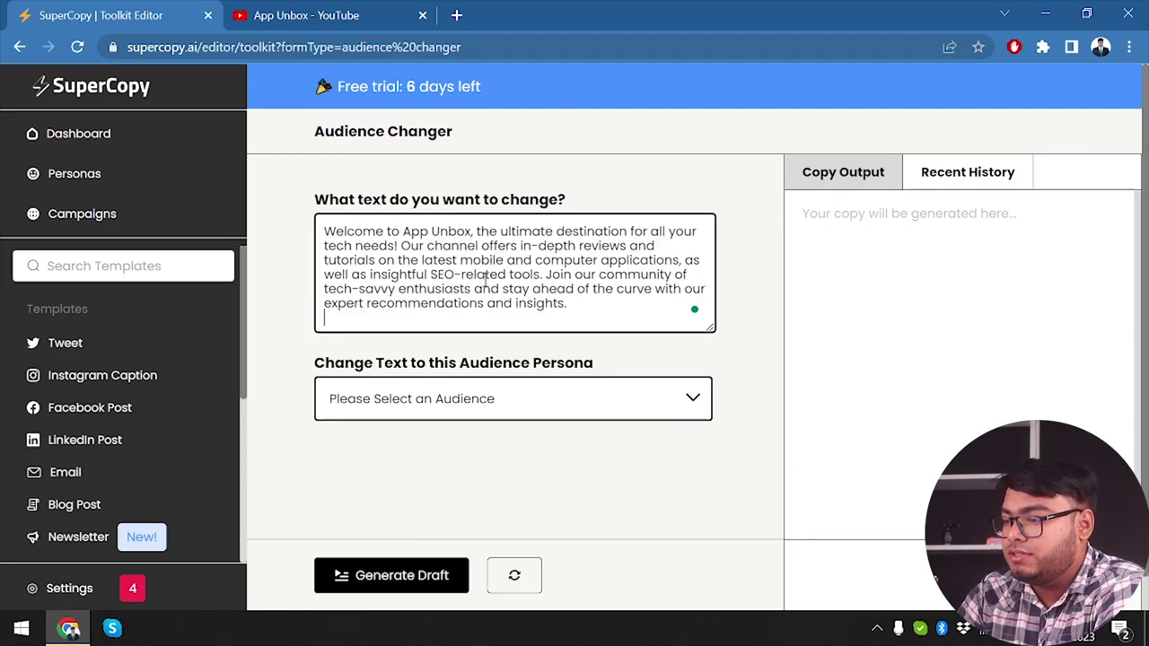
key(BackSpace)
key(ctrl+a)
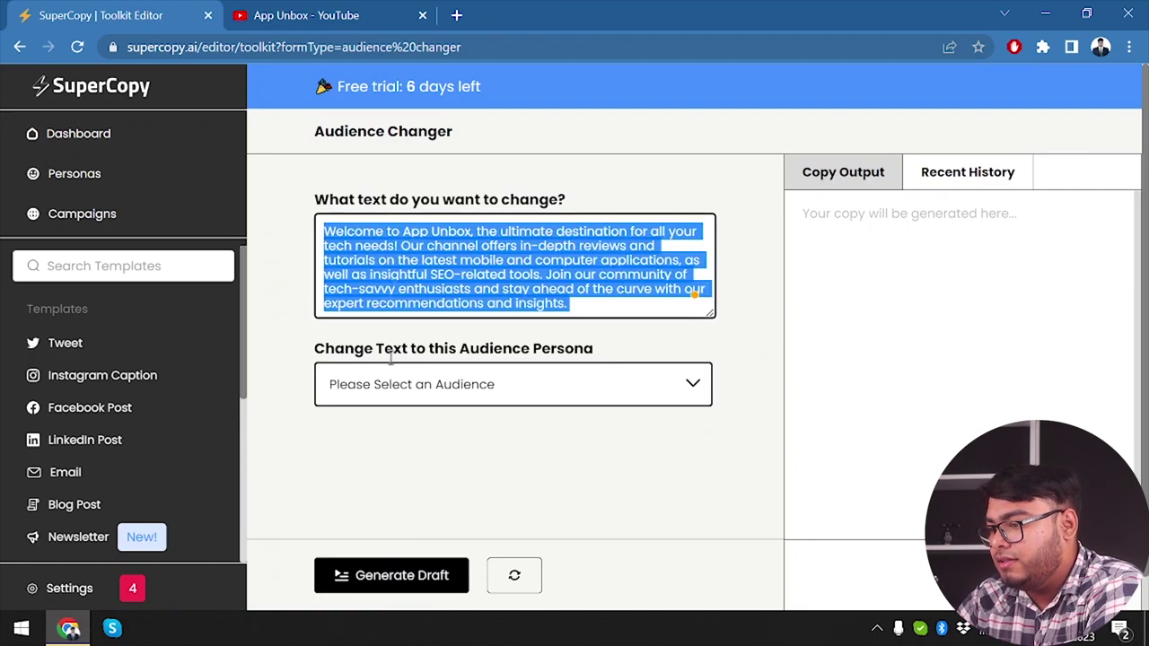
- Choose Tech-Savvy Millennial as the audience persona and generate a draft
click(433, 386)
scroll(478, 429, down, 1)
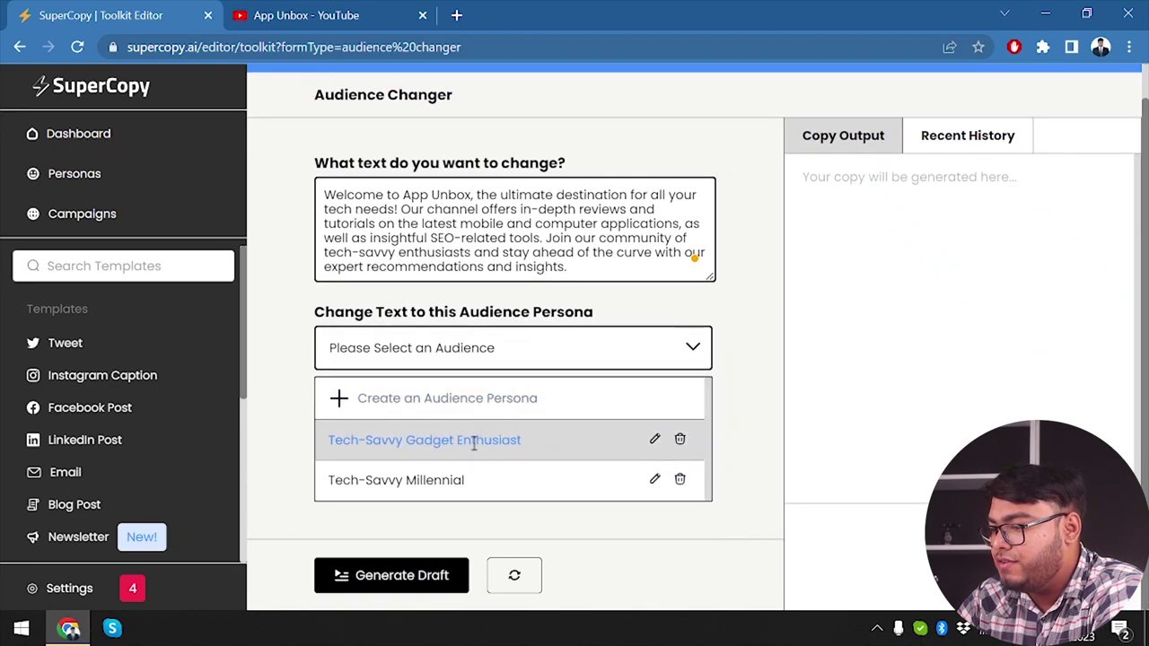
click(489, 493)
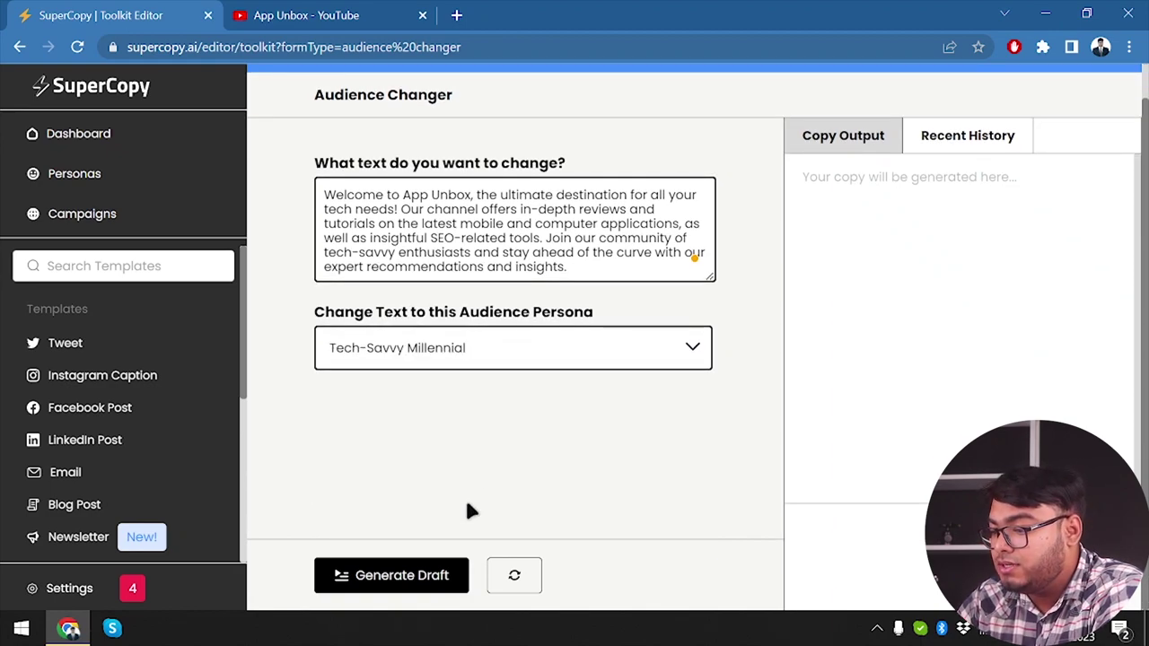
click(406, 576)
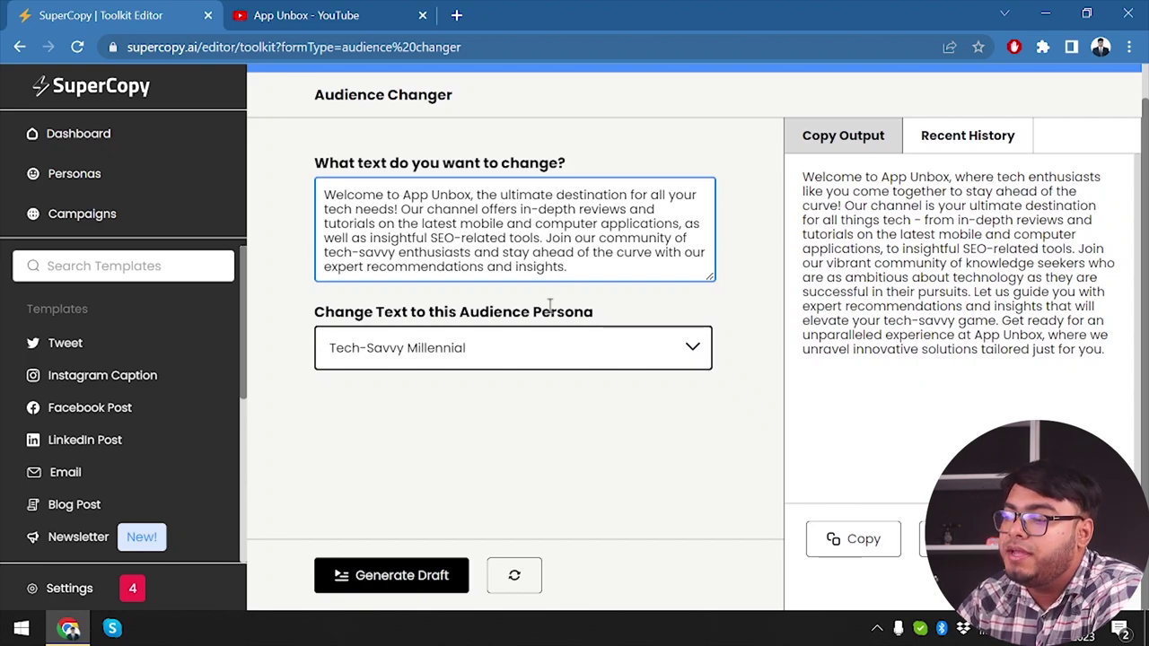
- Generate another draft for the Tech-Savvy Gadget Enthusiast persona and check the session's recent history
click(521, 347)
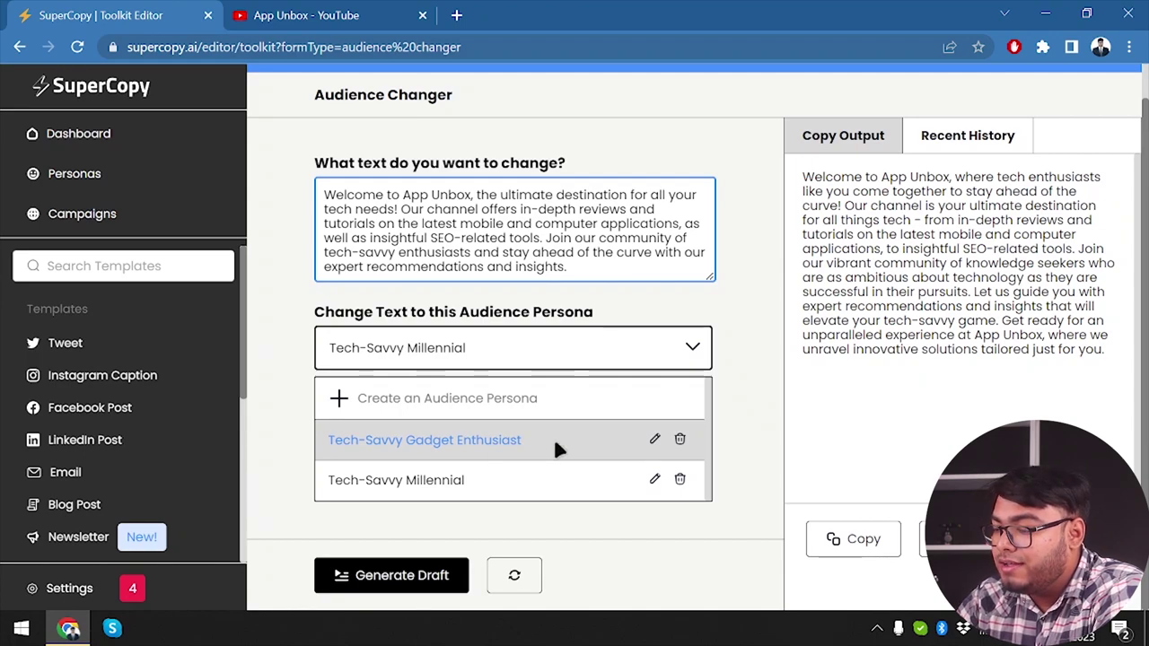
click(446, 431)
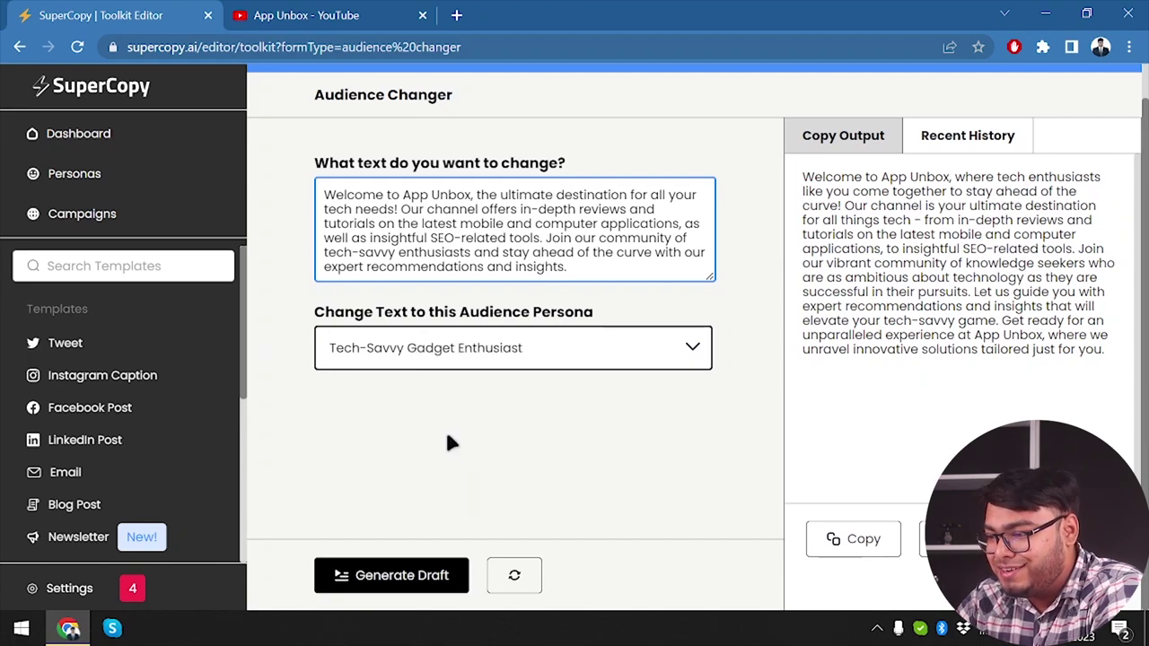
click(420, 581)
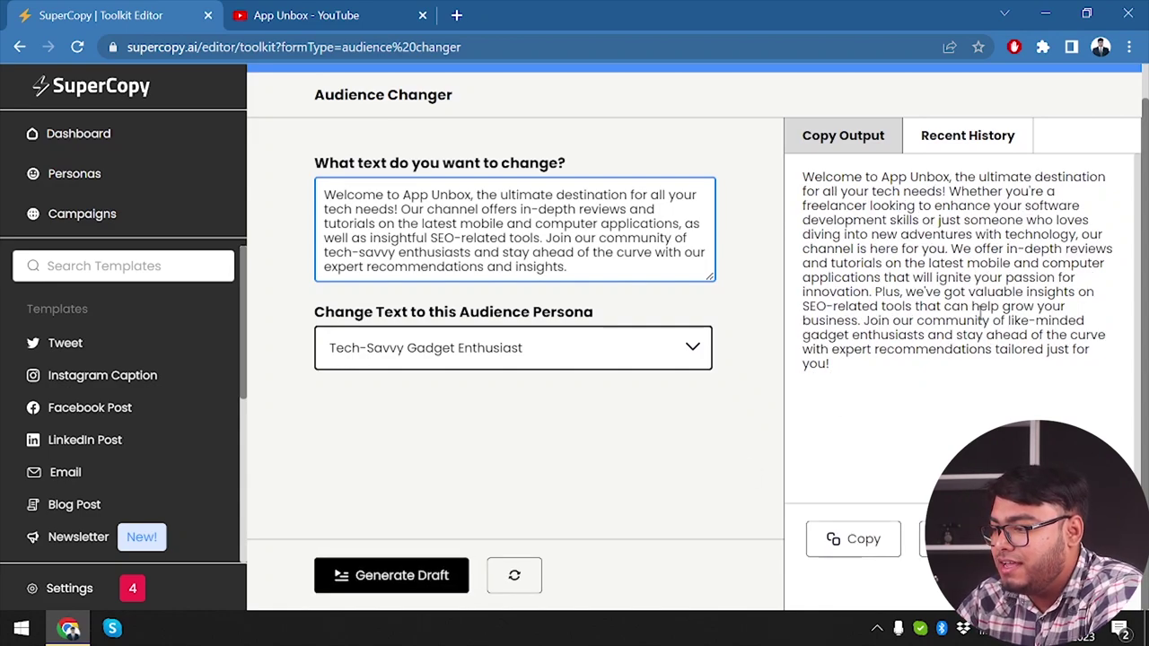
click(952, 149)
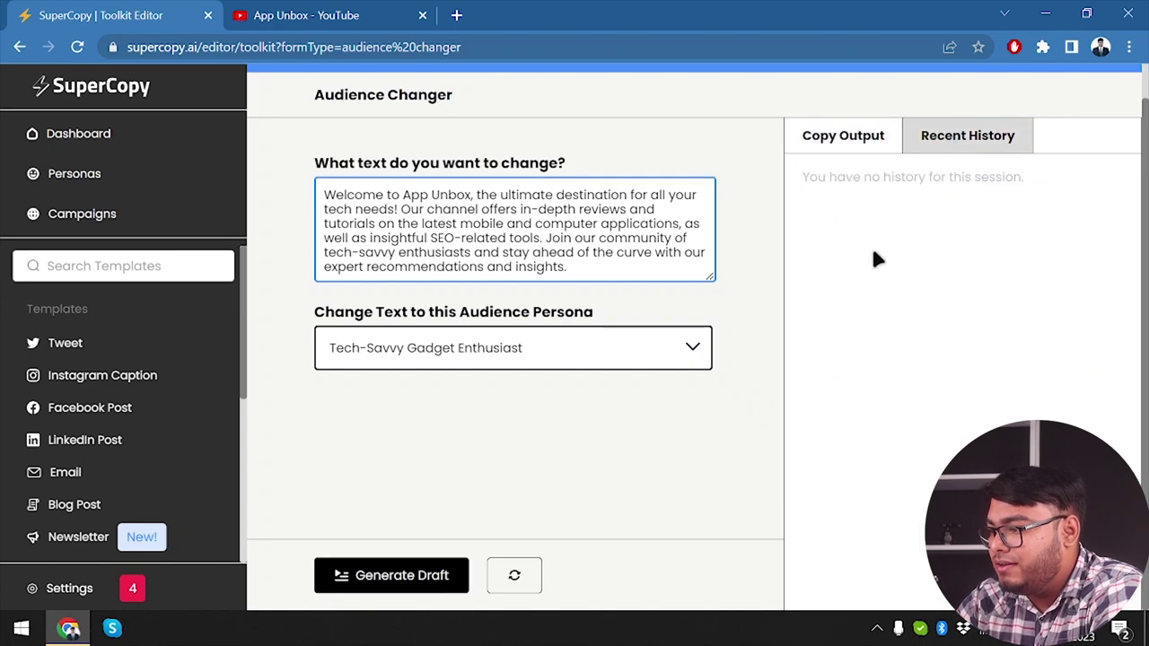
click(858, 144)
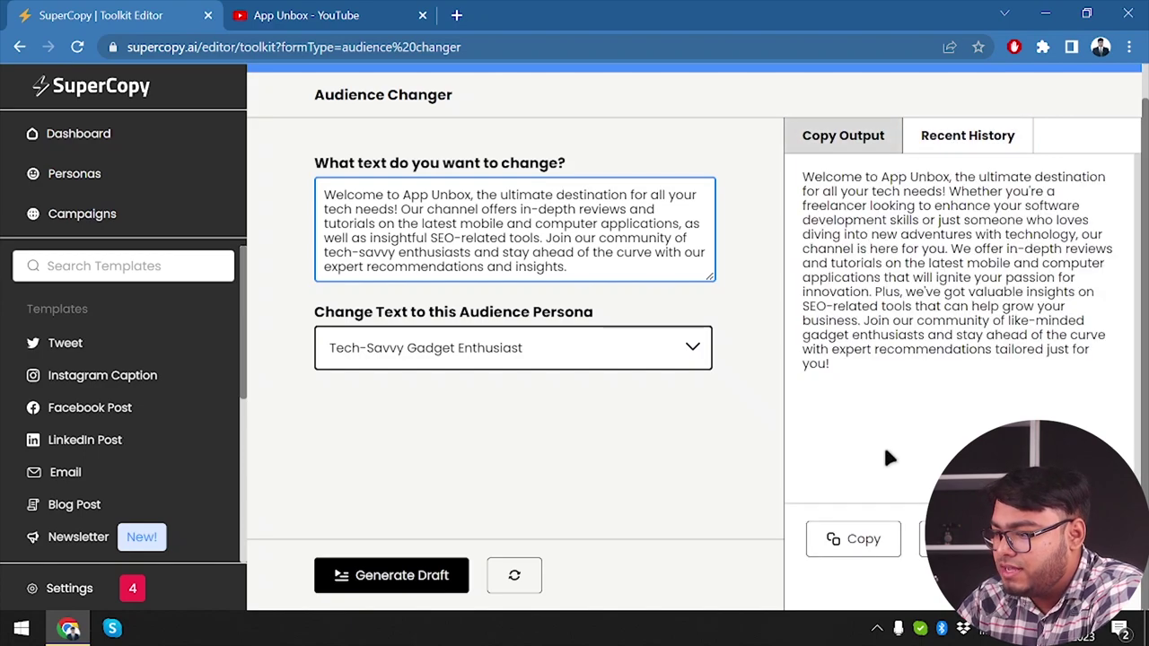
- Copy the generated draft and submit feedback on its quality
click(855, 548)
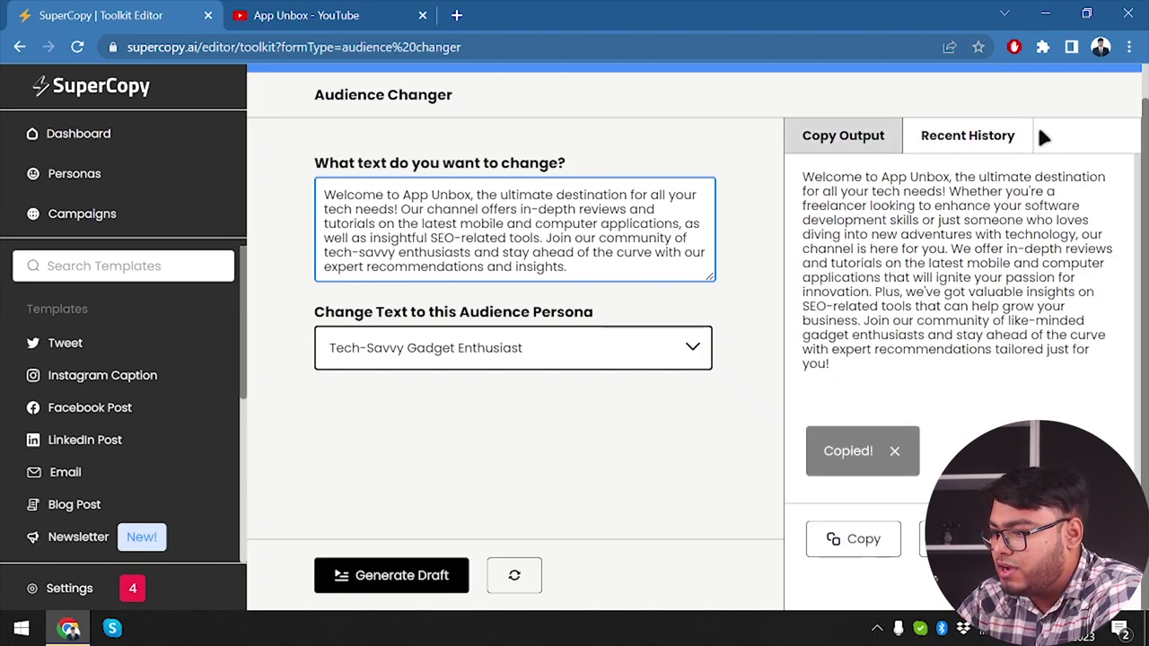
click(973, 136)
click(973, 136)
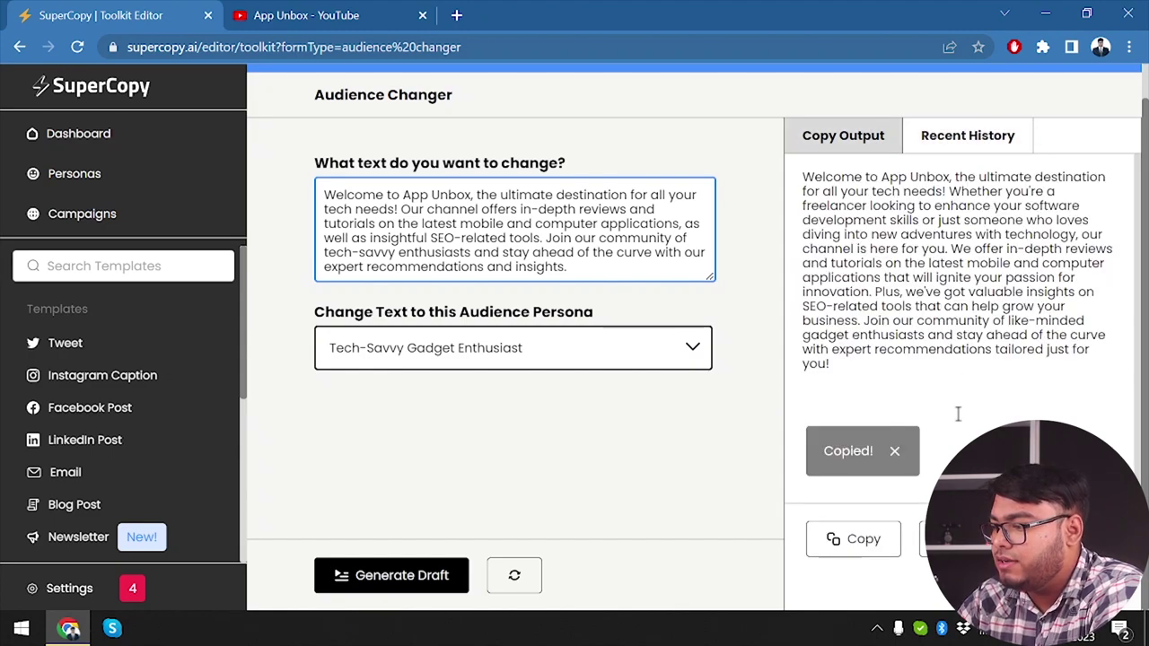
click(938, 539)
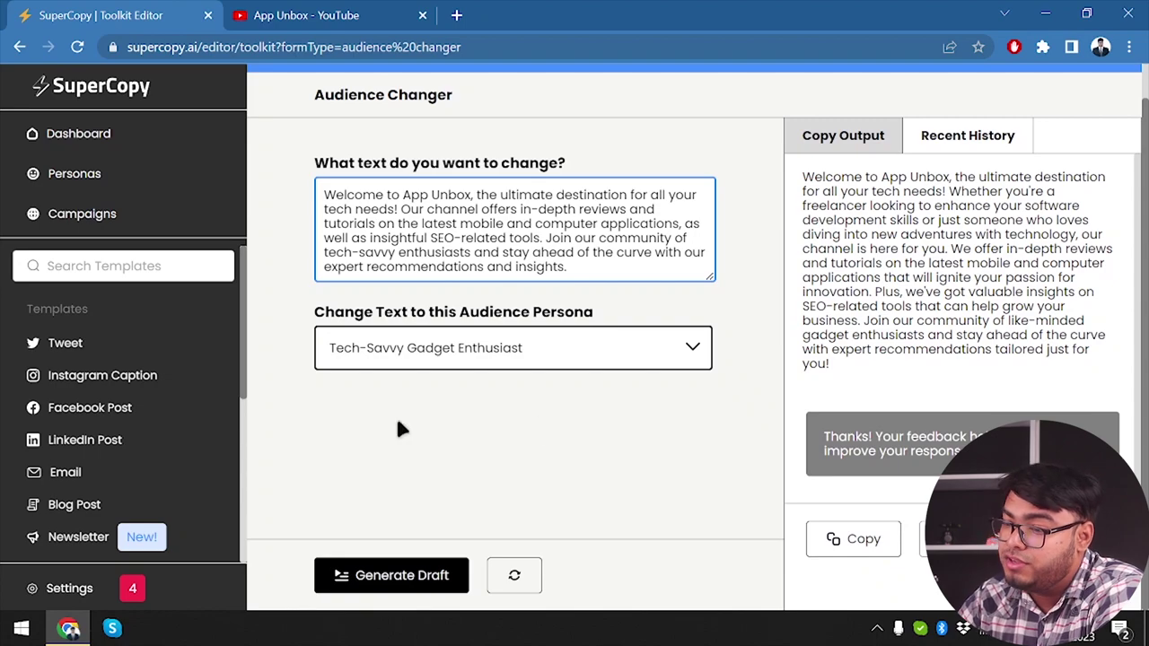
- Open the Persona Finder from the dashboard templates and discover audience personas for the AppUnbox brand
click(95, 143)
scroll(448, 372, down, 3)
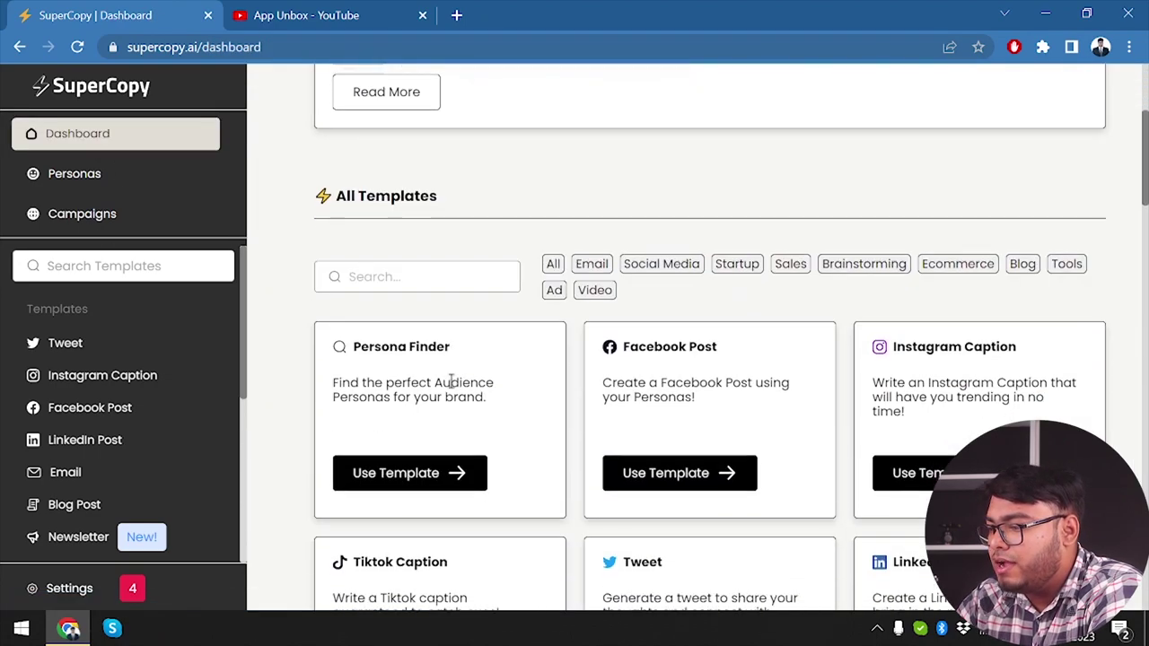
scroll(450, 381, down, 1)
scroll(639, 231, down, 1)
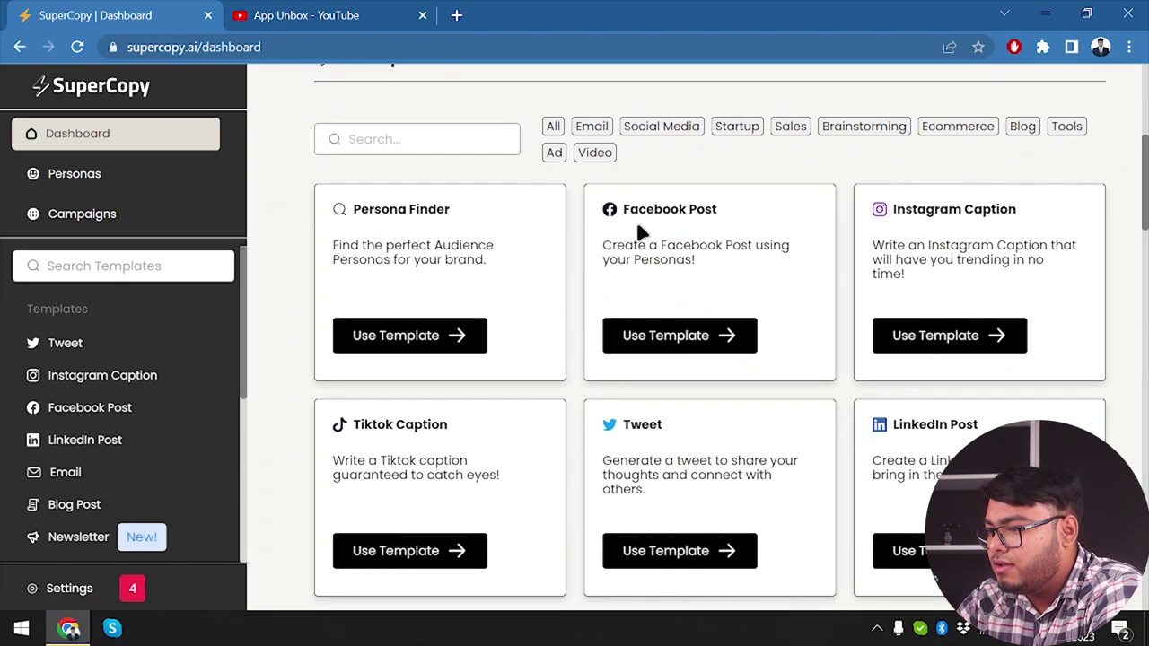
click(426, 333)
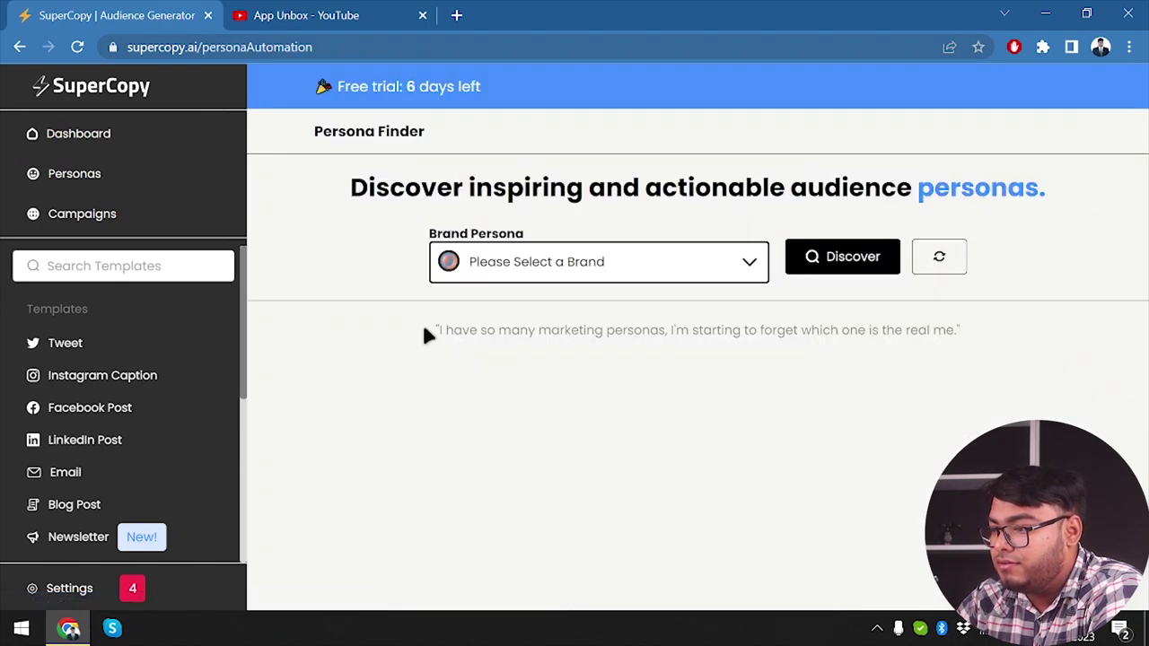
click(678, 280)
click(489, 351)
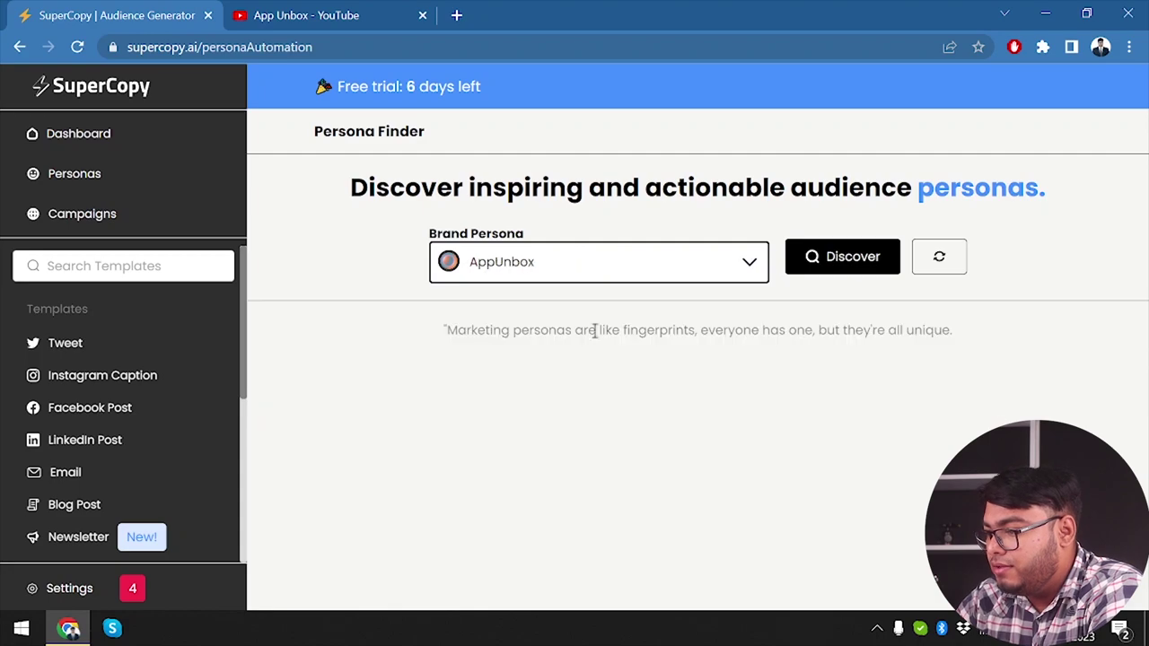
click(873, 262)
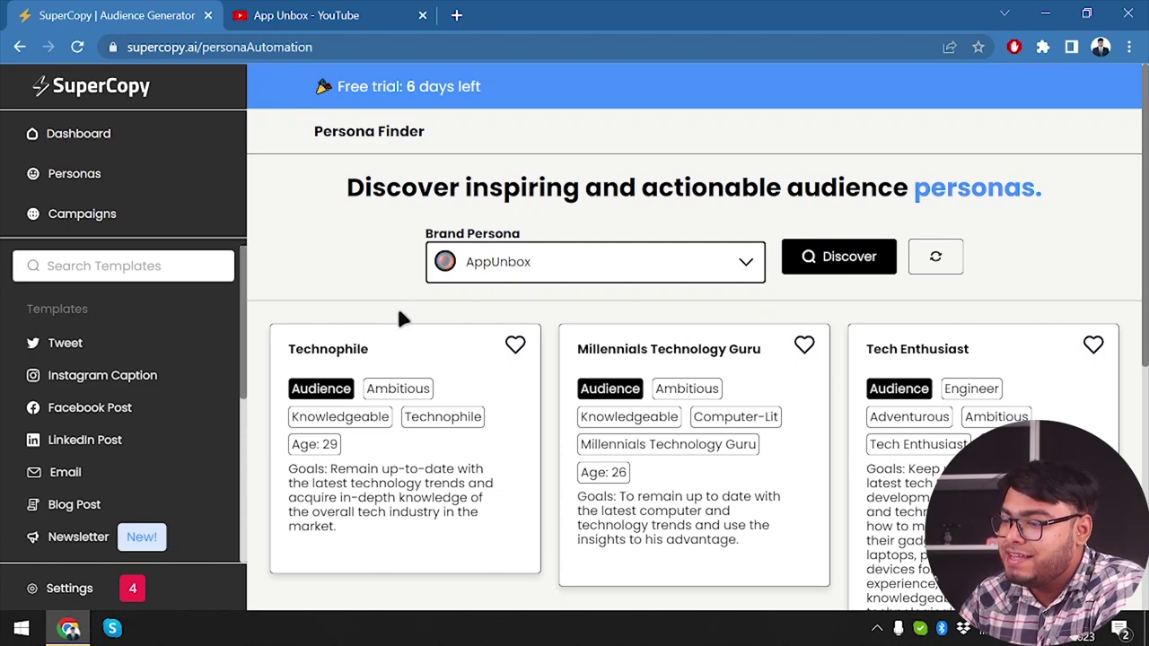
- Read the suggested Technophile, Millennials Technology Guru and Tech Enthusiast personas, including their traits, ages and goals
double_click(342, 346)
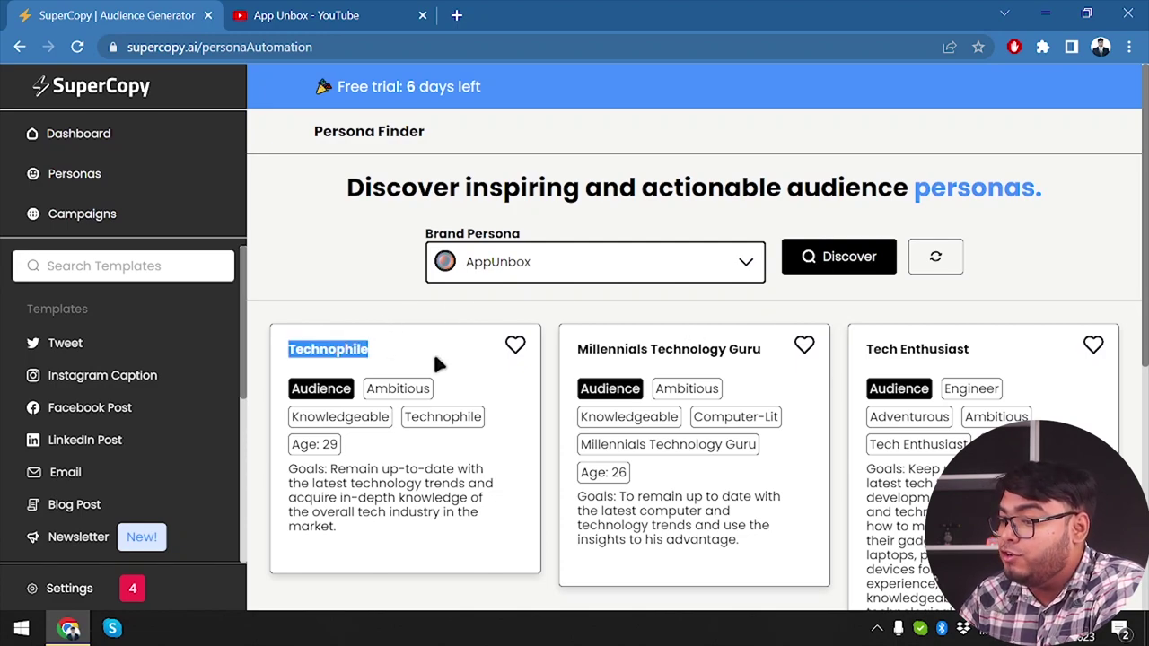
click(387, 365)
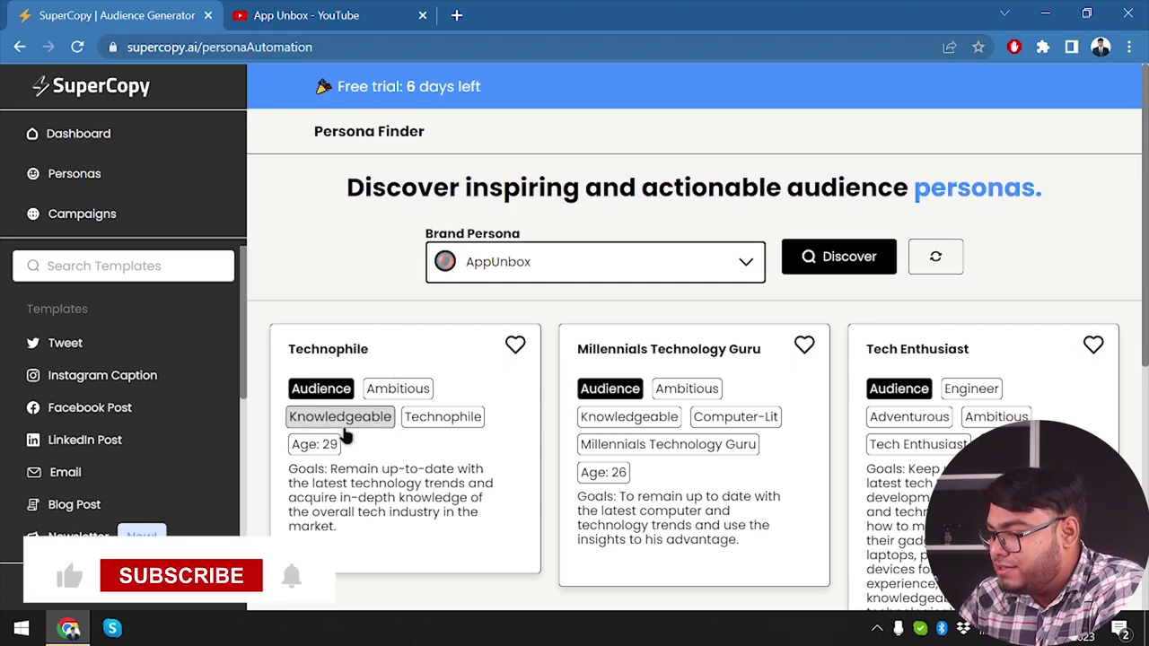
scroll(427, 463, down, 1)
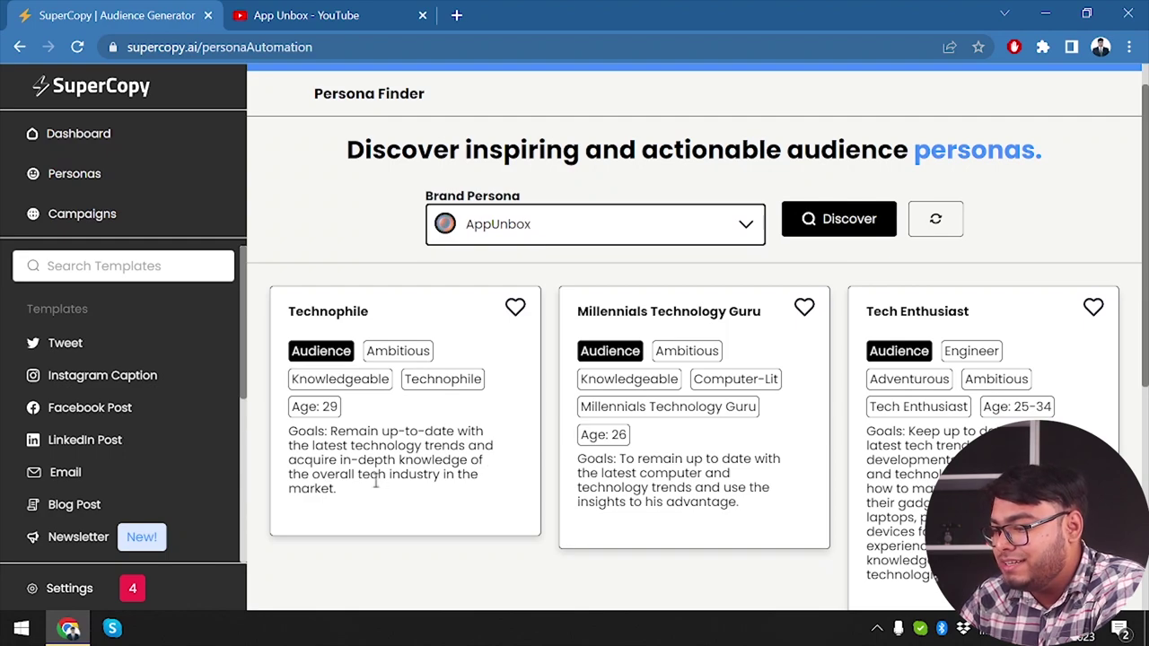
scroll(413, 451, down, 1)
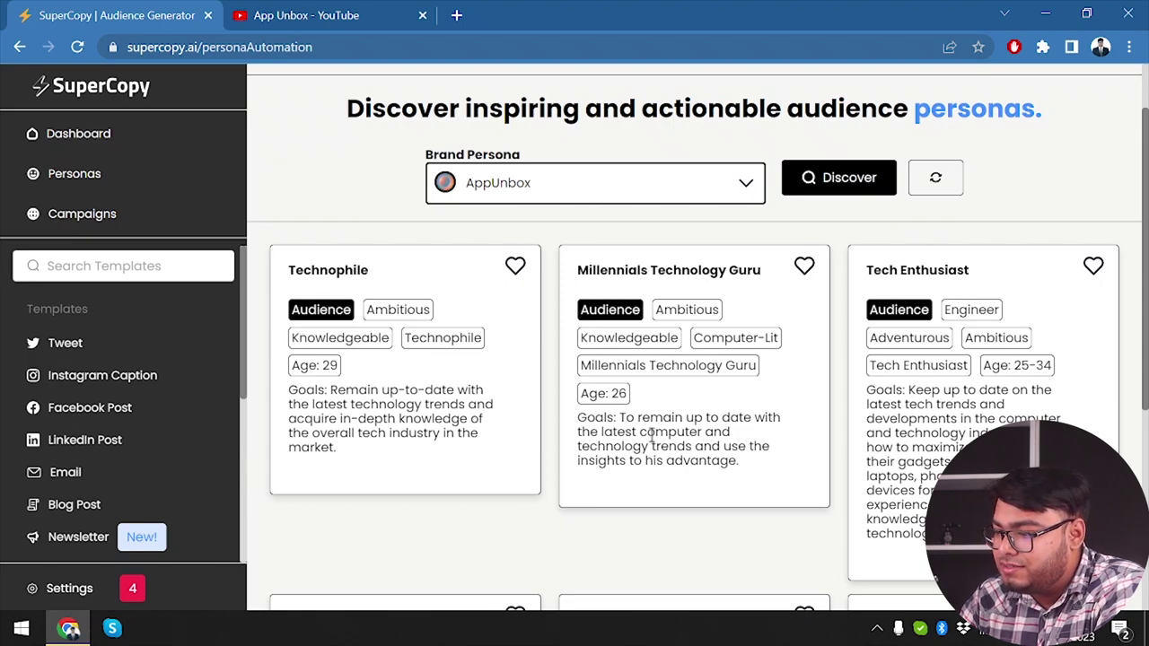
scroll(652, 438, down, 1)
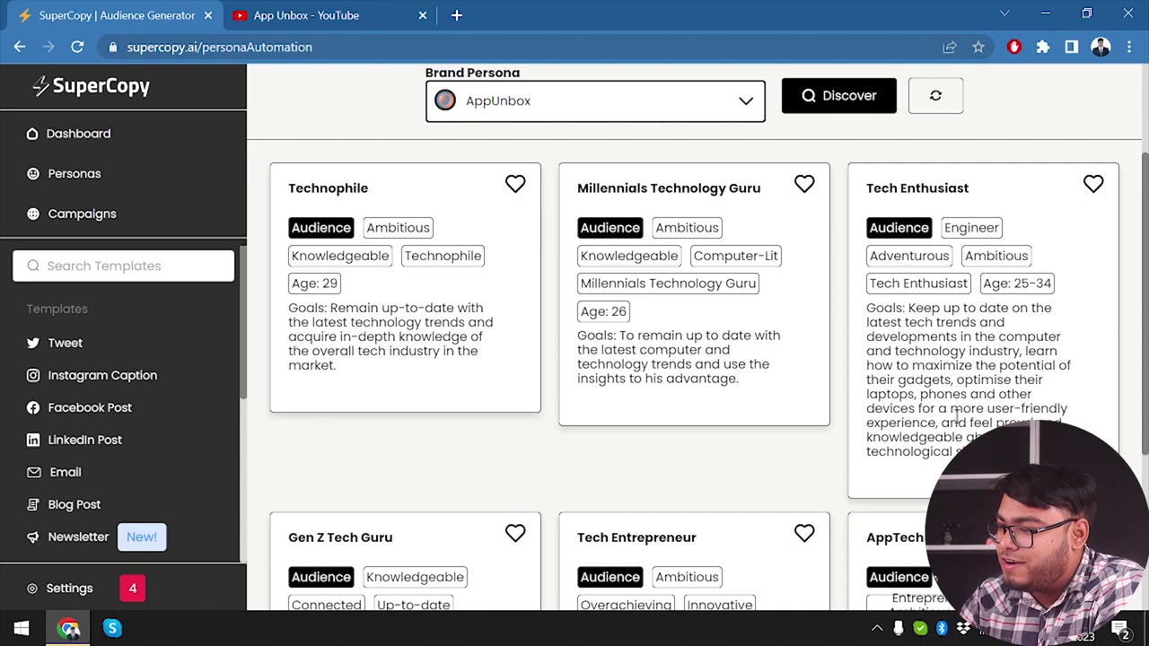
- Read the Gen Z Tech Guru, Tech Entrepreneur and AppTech Enthusiast personas, and check the brand choices, keeping AppUnbox selected
scroll(957, 418, down, 1)
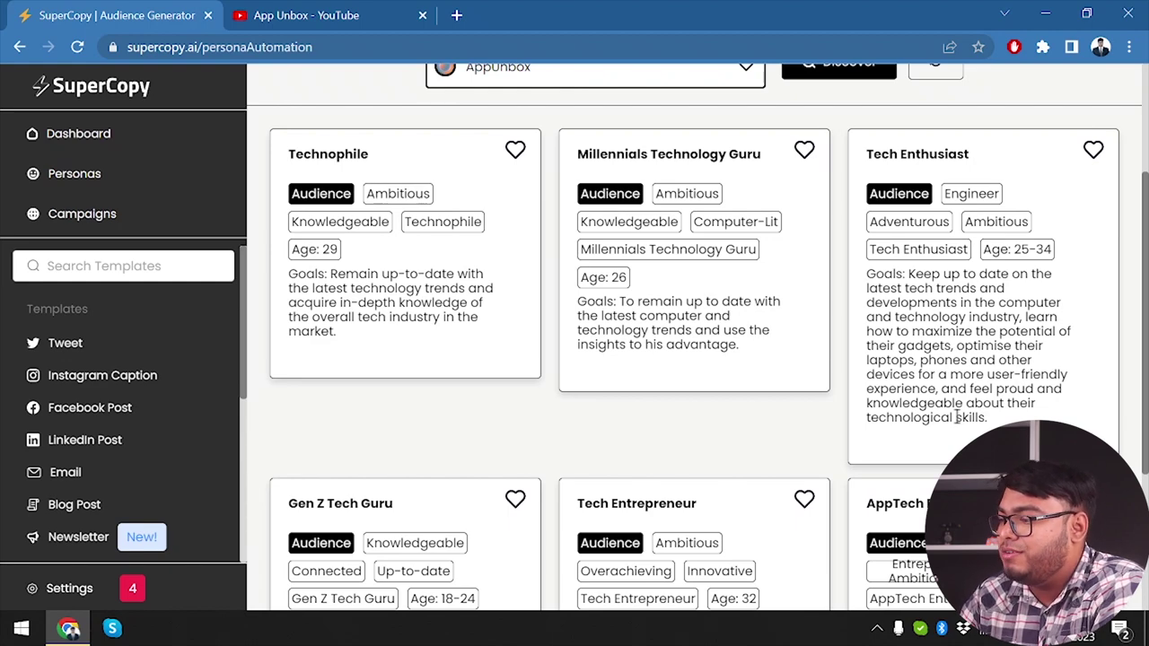
scroll(647, 399, down, 3)
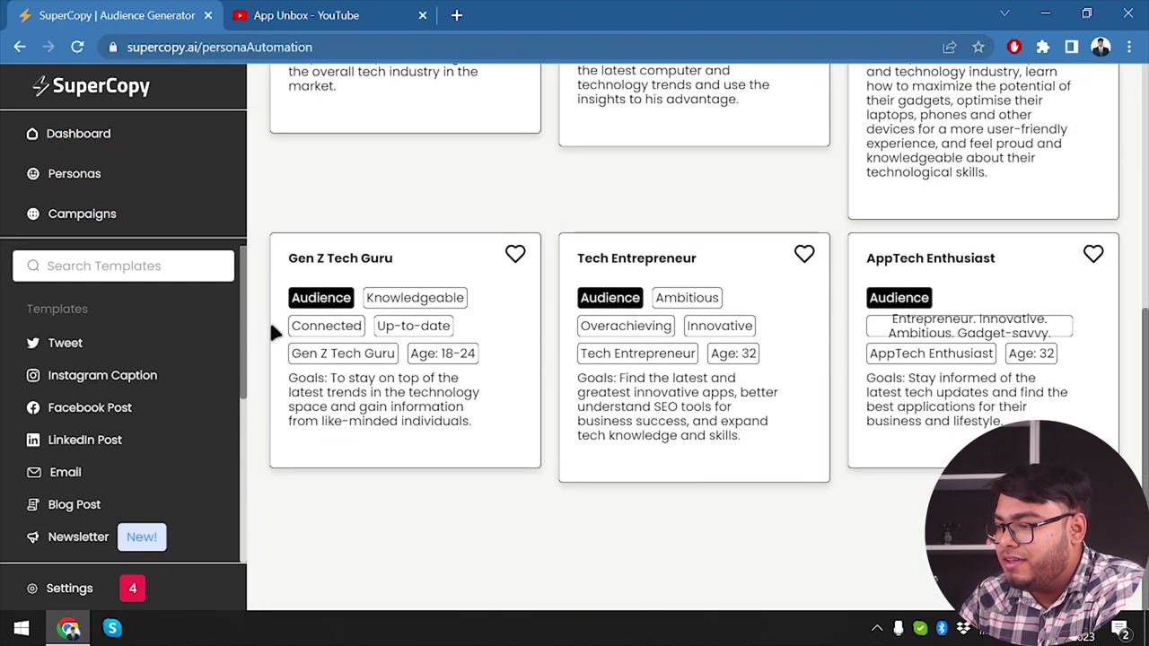
scroll(557, 326, up, 5)
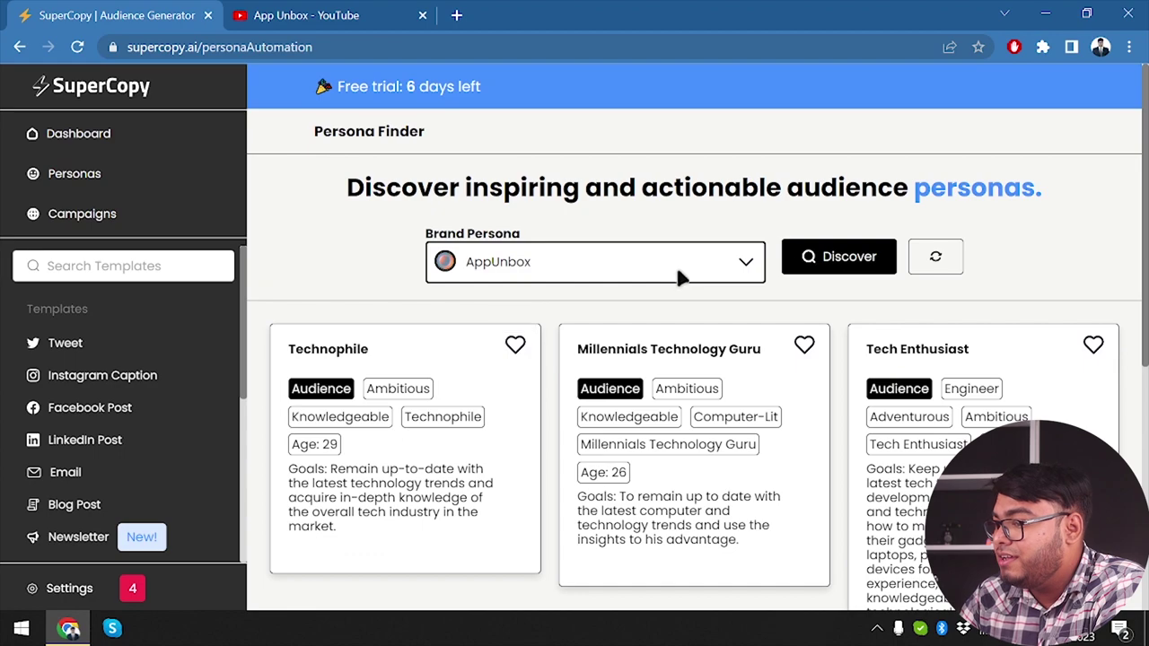
click(623, 264)
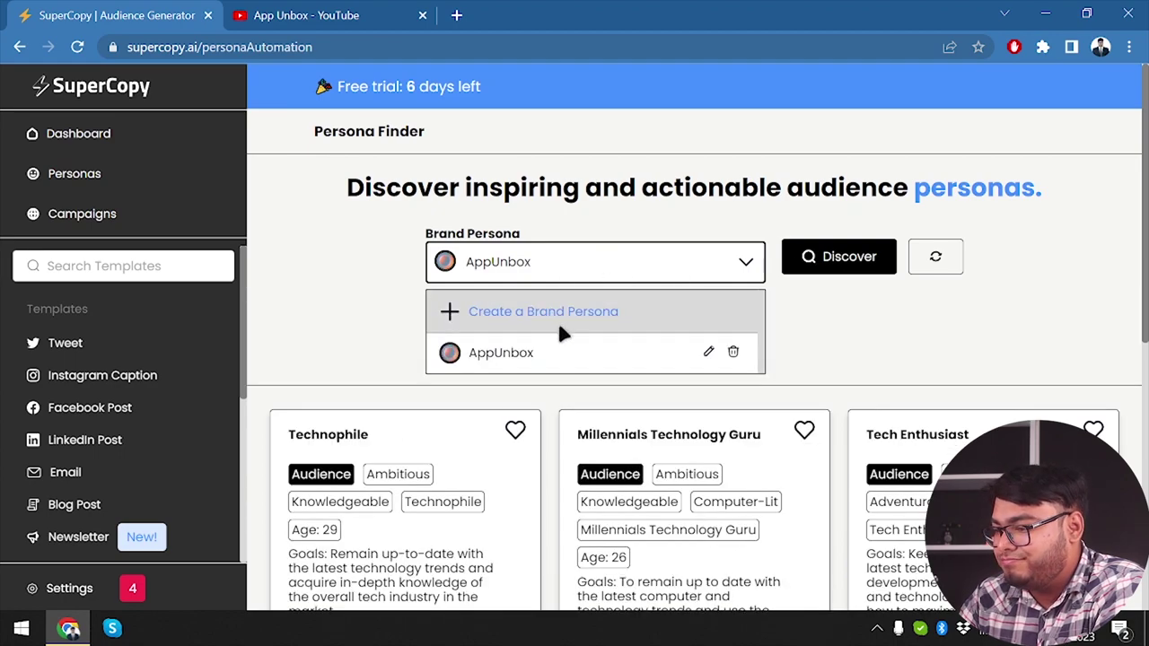
click(521, 352)
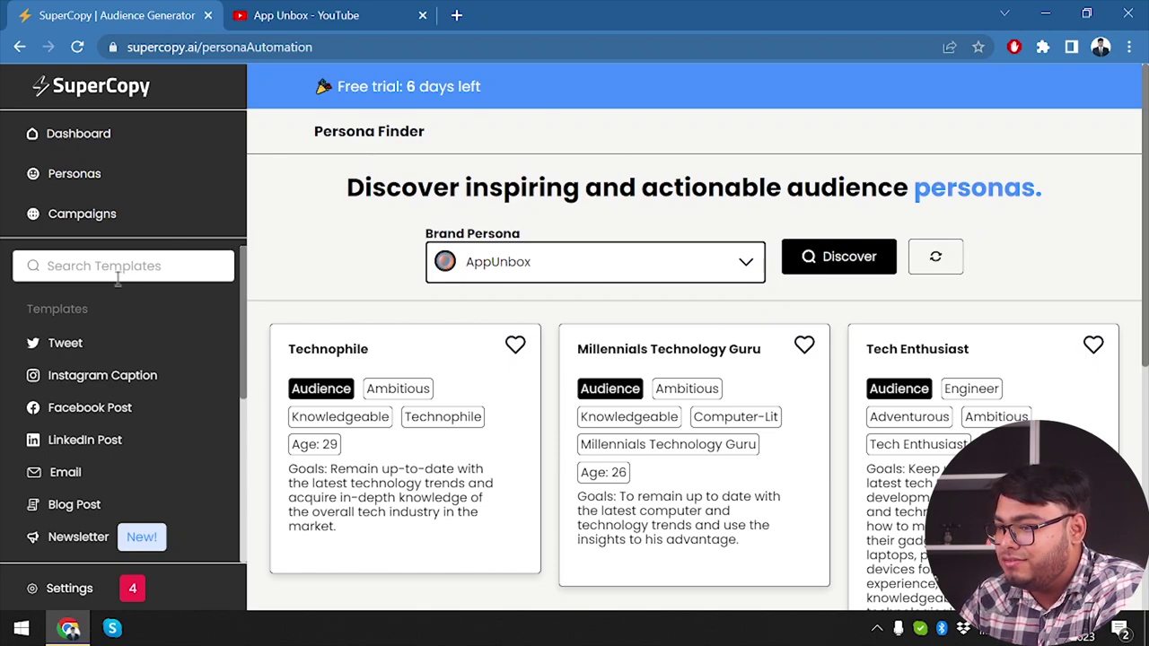
- Return to the dashboard and open the Tiktok Caption template
click(79, 134)
scroll(464, 238, down, 5)
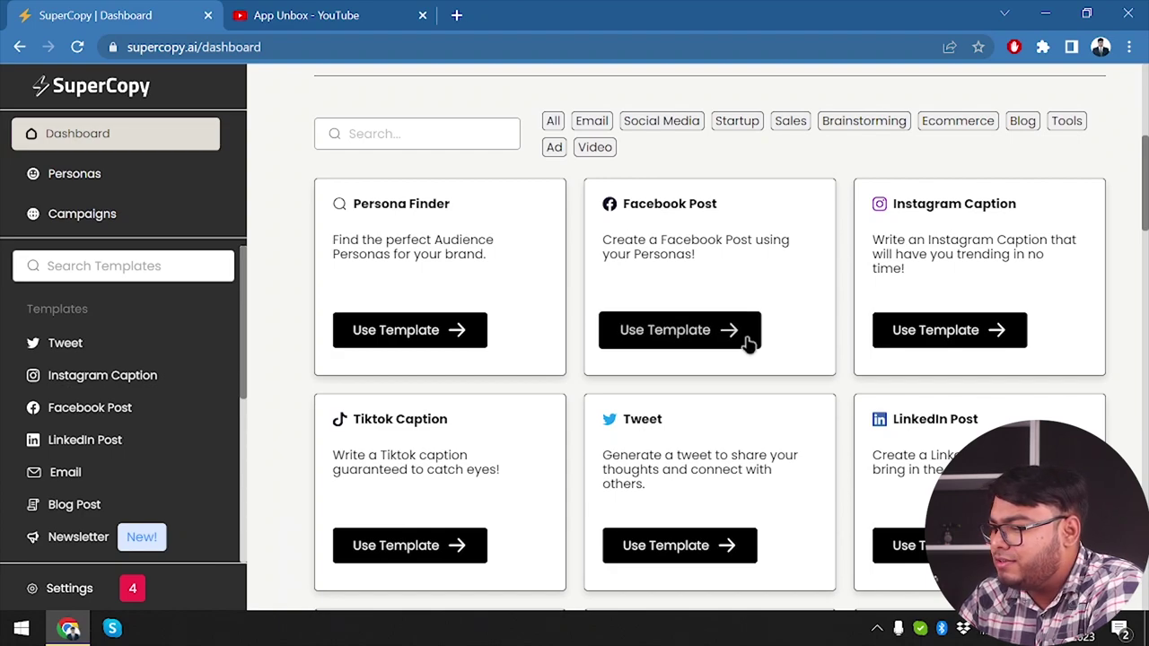
click(431, 552)
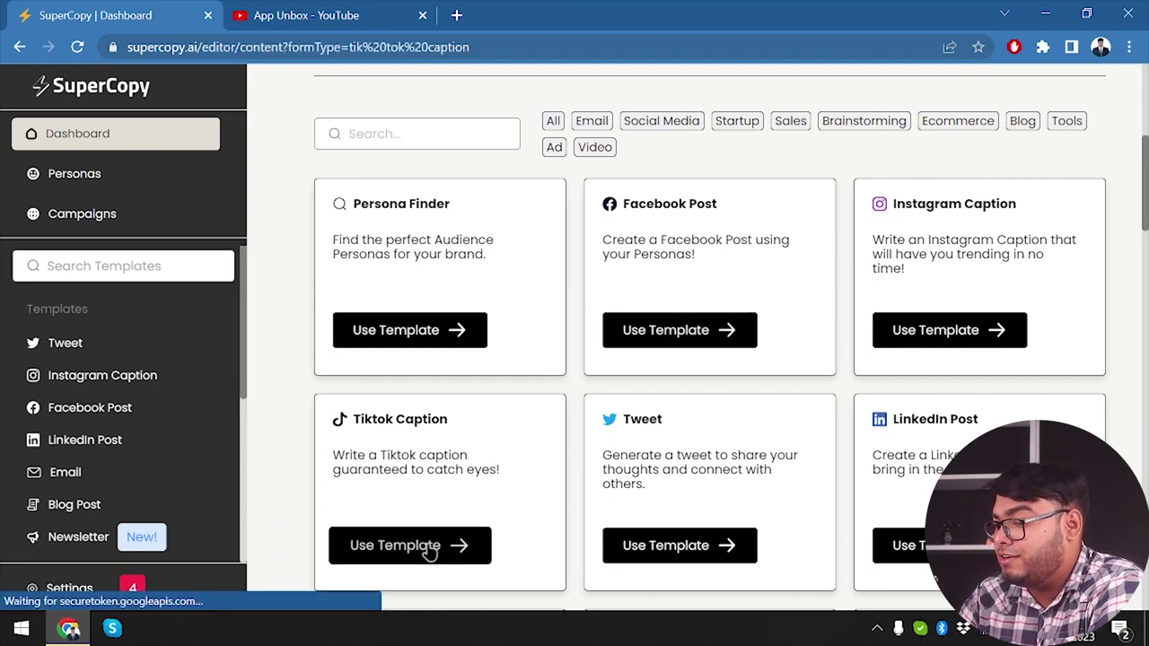
- Choose the Tech-Savvy Gadget Enthusiast audience and fill the video description with the channel introduction beginning "Welcome to App Unbox, the ultimate destination for all your tech needs!"
click(446, 331)
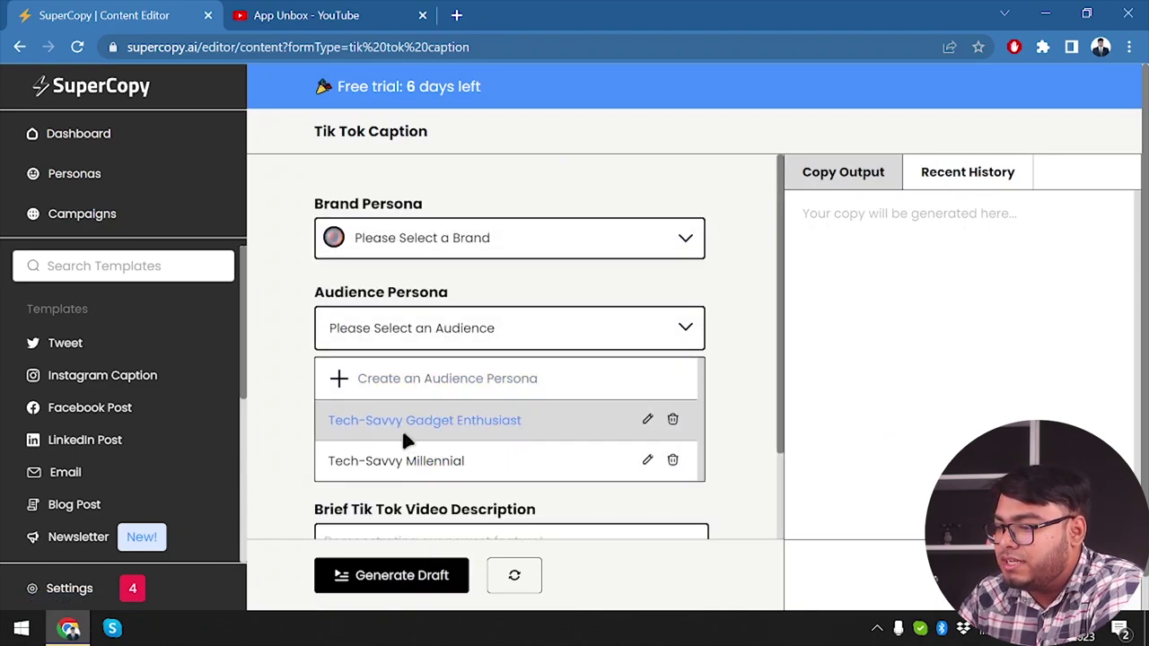
click(451, 415)
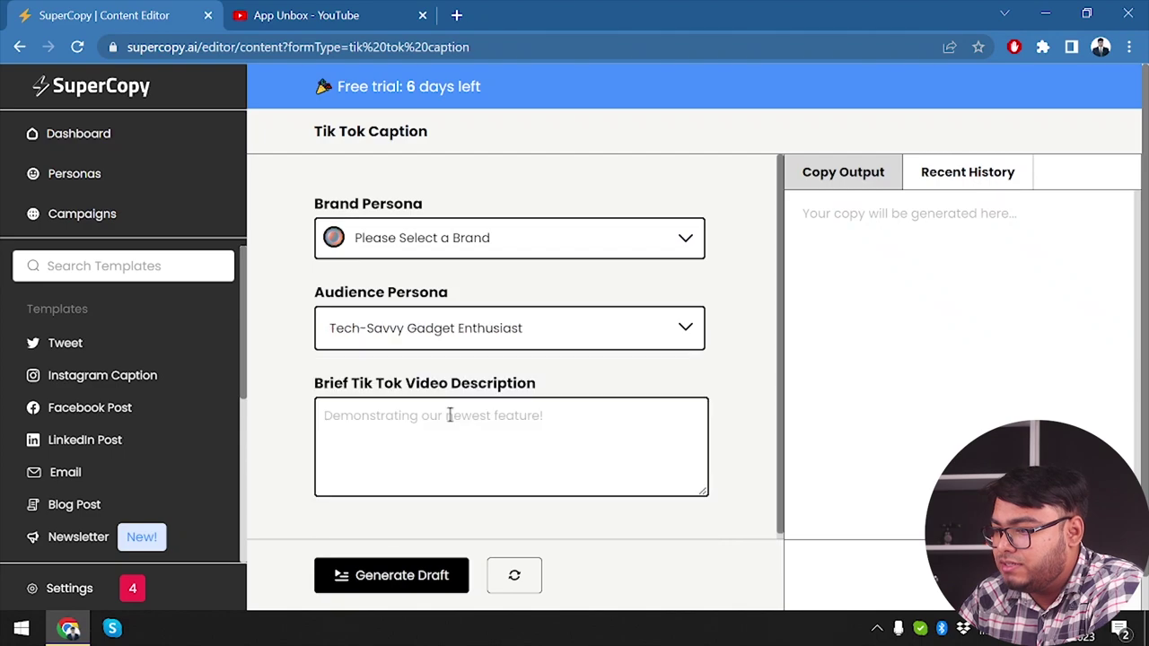
scroll(434, 418, down, 1)
click(435, 418)
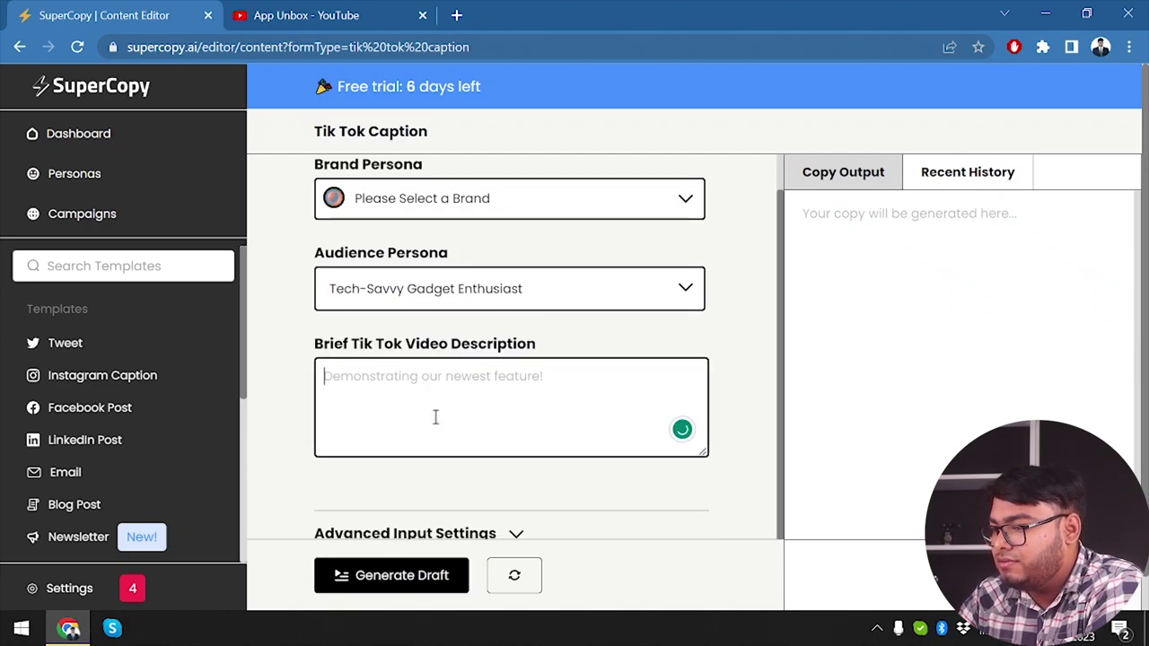
text(Welcome to App Unbox, the ultimate destination for all your tech needs! Whether you're a freelancer looking to enhance your software development skills or just someone who loves diving into new adventures with technology, our channel is here for you. We offer in-depth reviews and tutorials on the latest mobile and computer applications that will ignite your passion for innovation. Plus, we've got valuable insights on SEO-related tools that can help grow your business. Join our community of like-minded gadget enthusiasts and stay ahead of the curve with expert recommendations tailored just for you!)
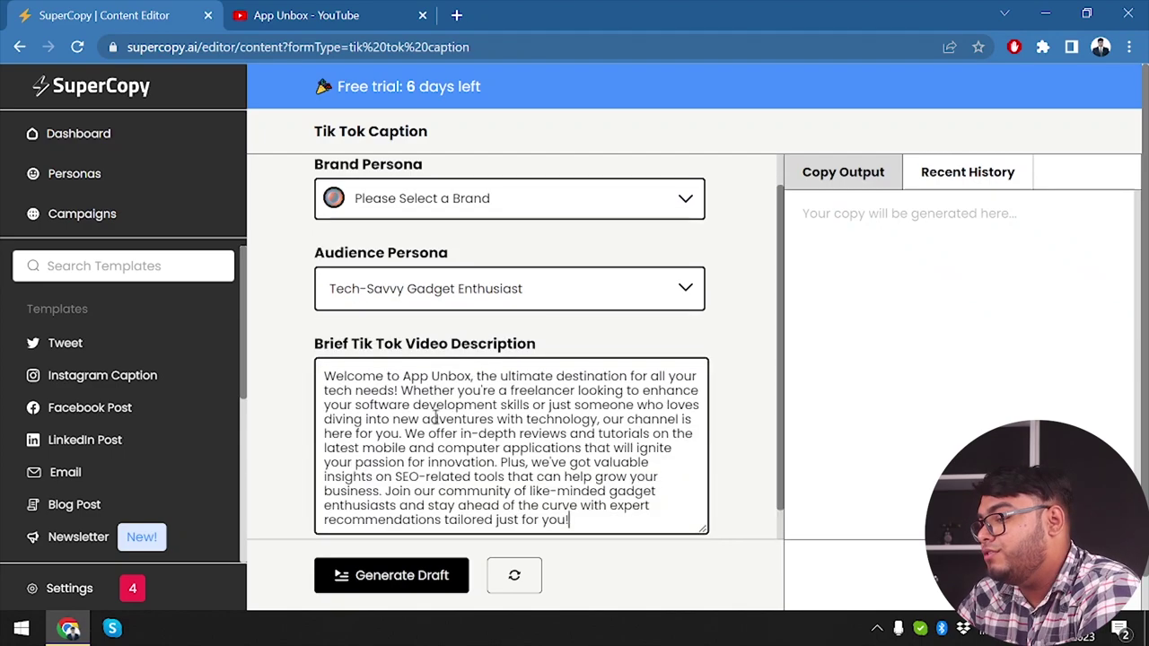
- Select AppUnbox as the brand persona and generate the TikTok caption draft
click(381, 581)
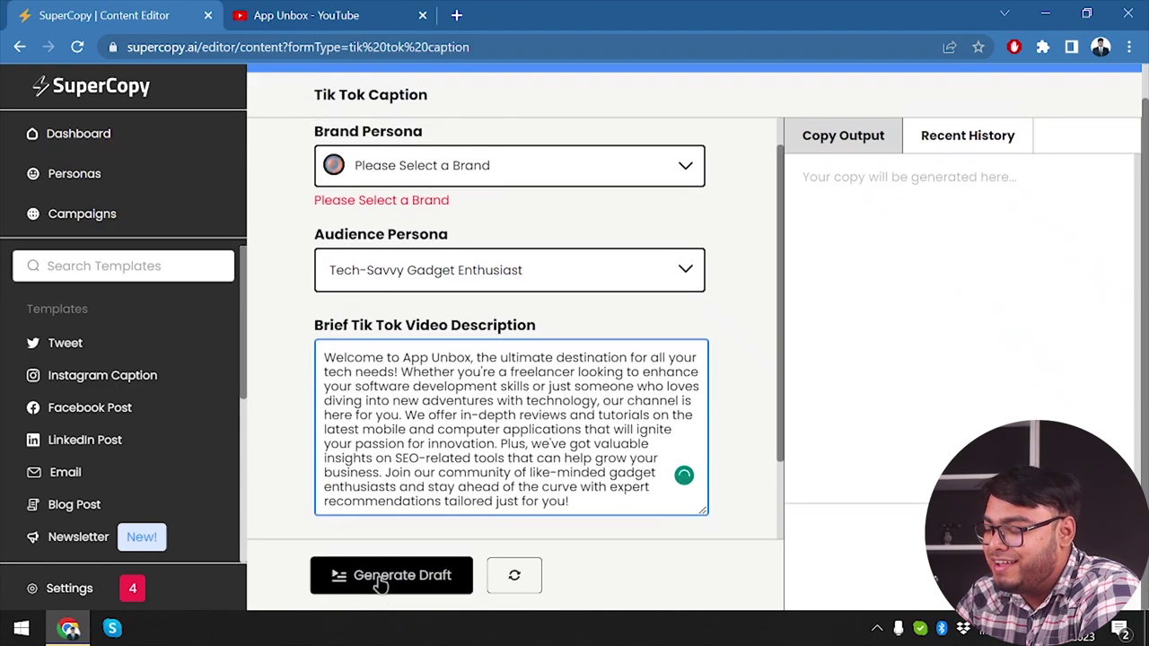
click(535, 175)
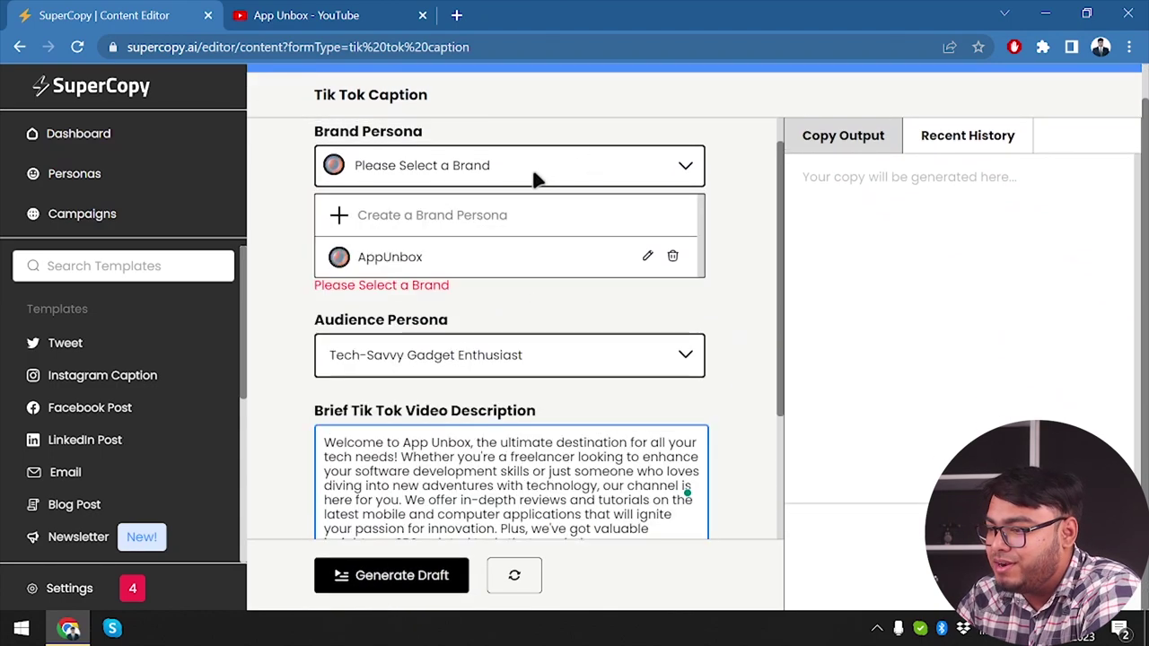
click(423, 255)
click(420, 588)
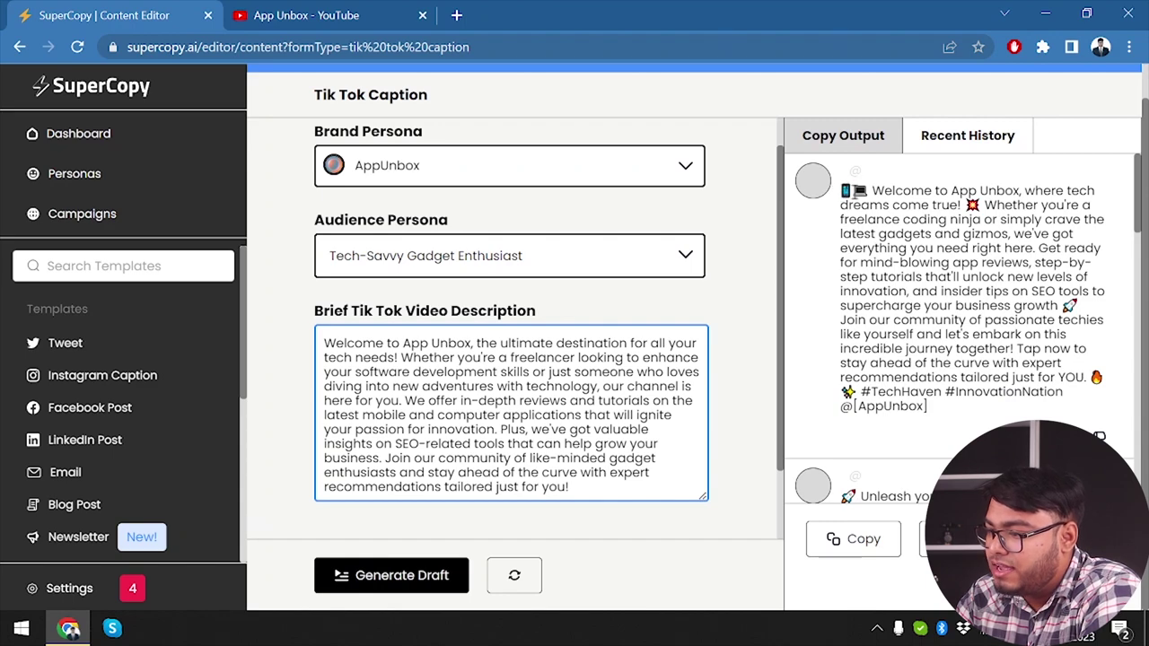
- Read through the generated TikTok captions, examining their wording, emojis and hashtags
drag(843, 190, 975, 219)
click(968, 219)
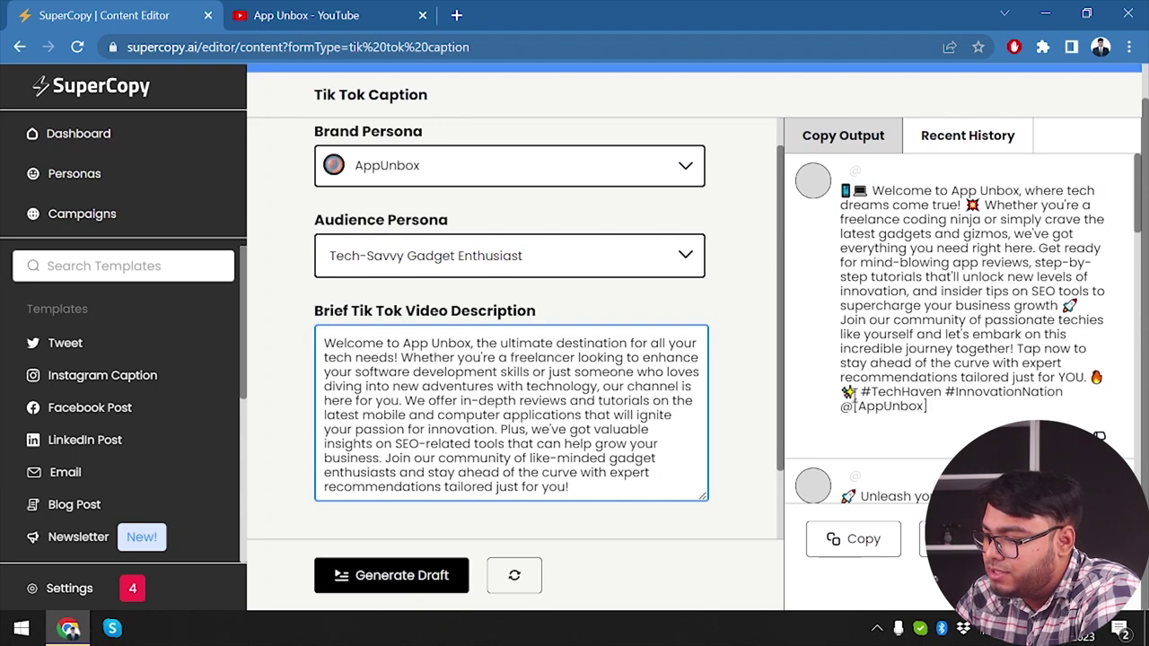
drag(857, 395, 842, 378)
click(899, 385)
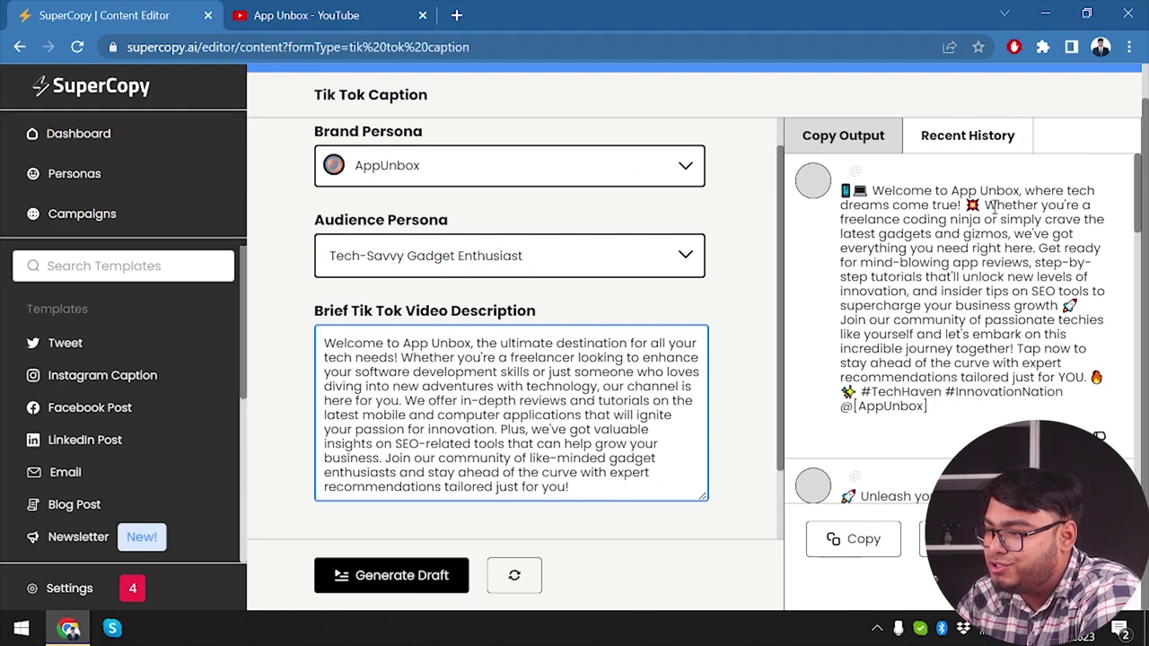
scroll(828, 377, down, 5)
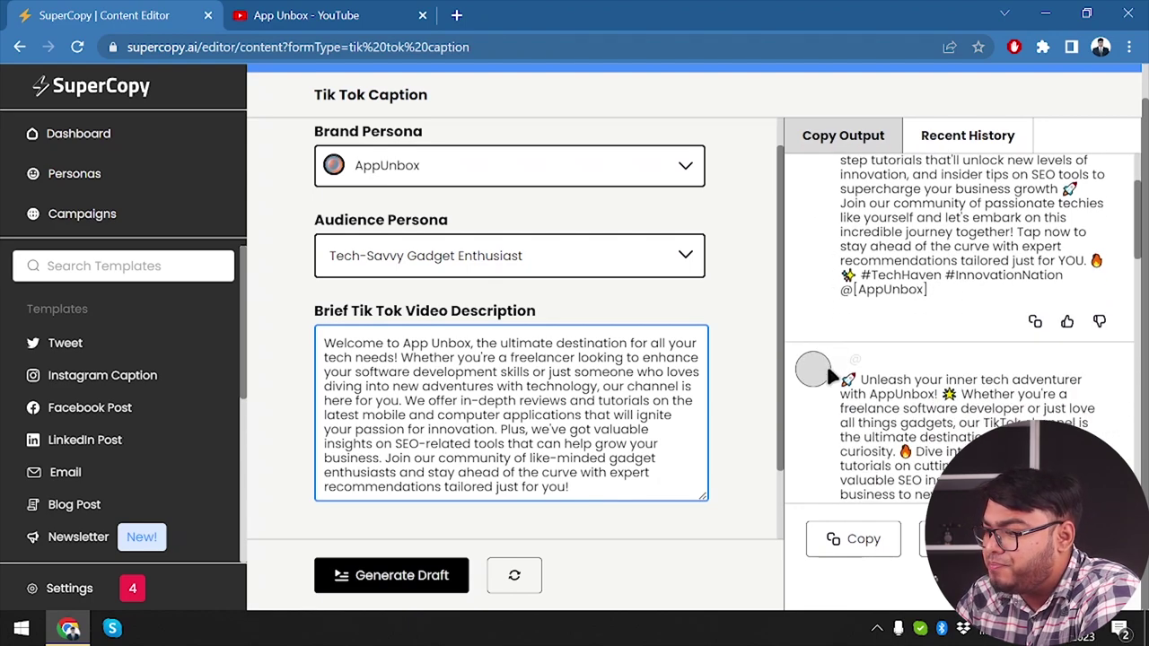
scroll(828, 378, up, 5)
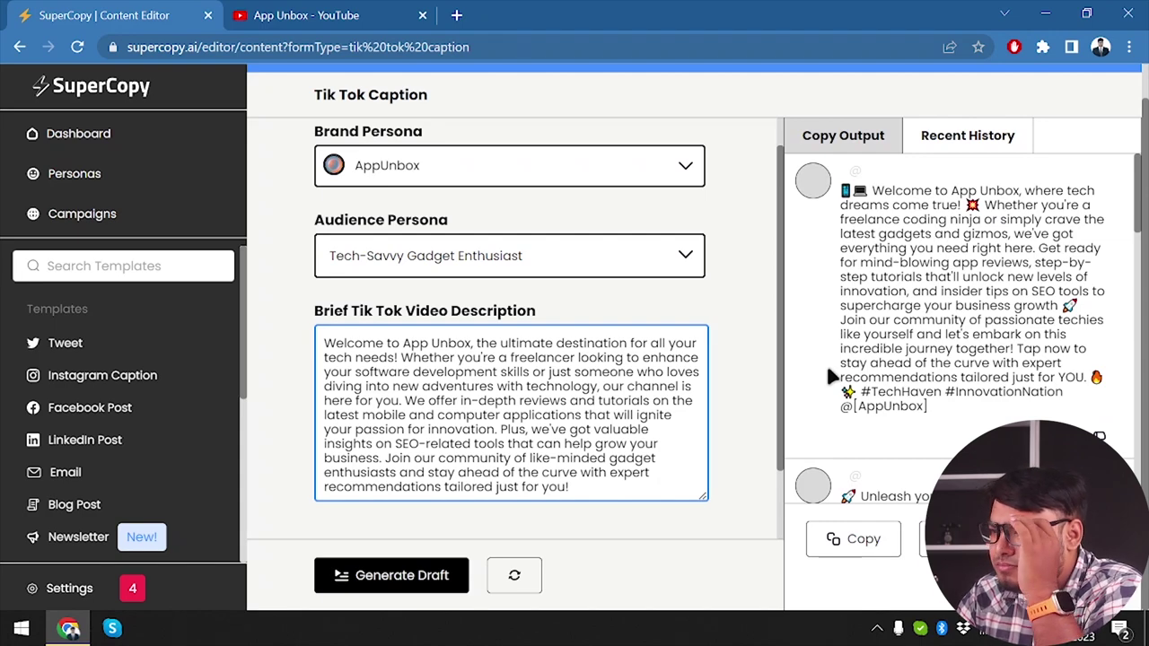
scroll(887, 359, down, 2)
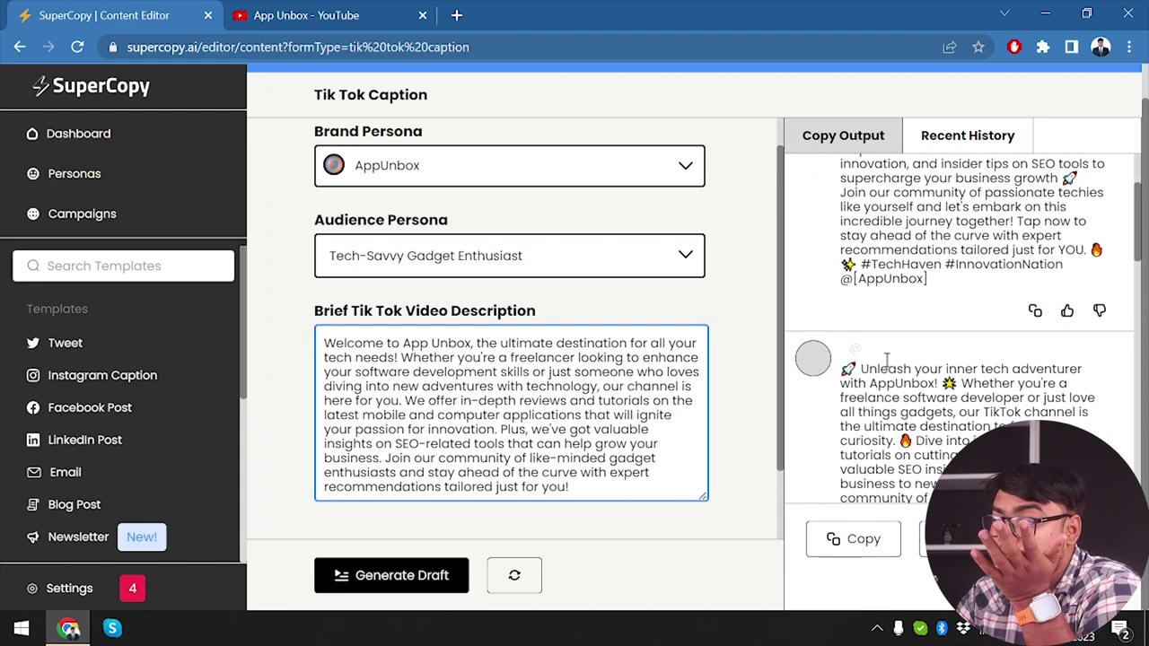
scroll(888, 359, down, 12)
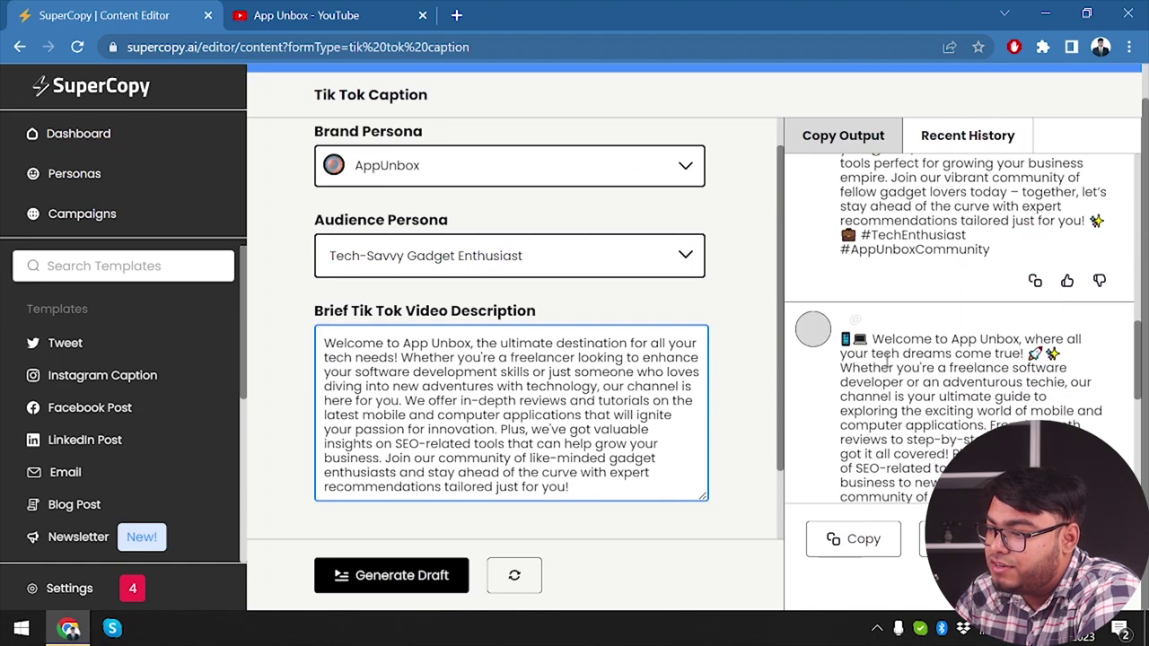
scroll(887, 359, down, 10)
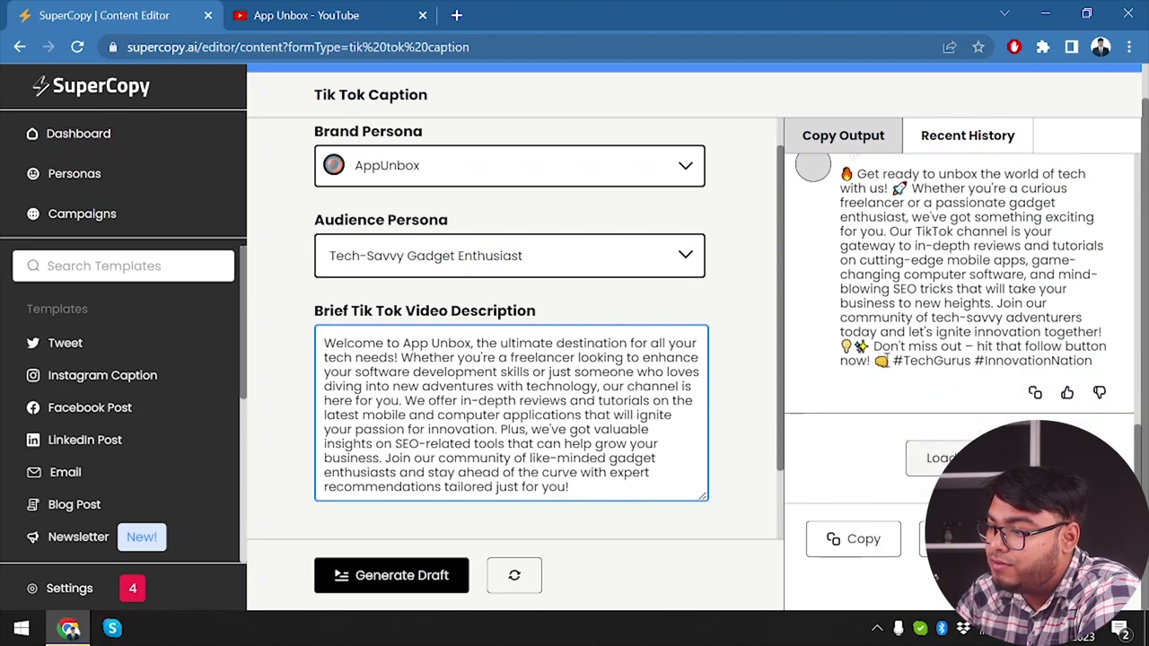
- Load more captions into the copy output and check how relevant they are to the AppUnbox brand
click(940, 460)
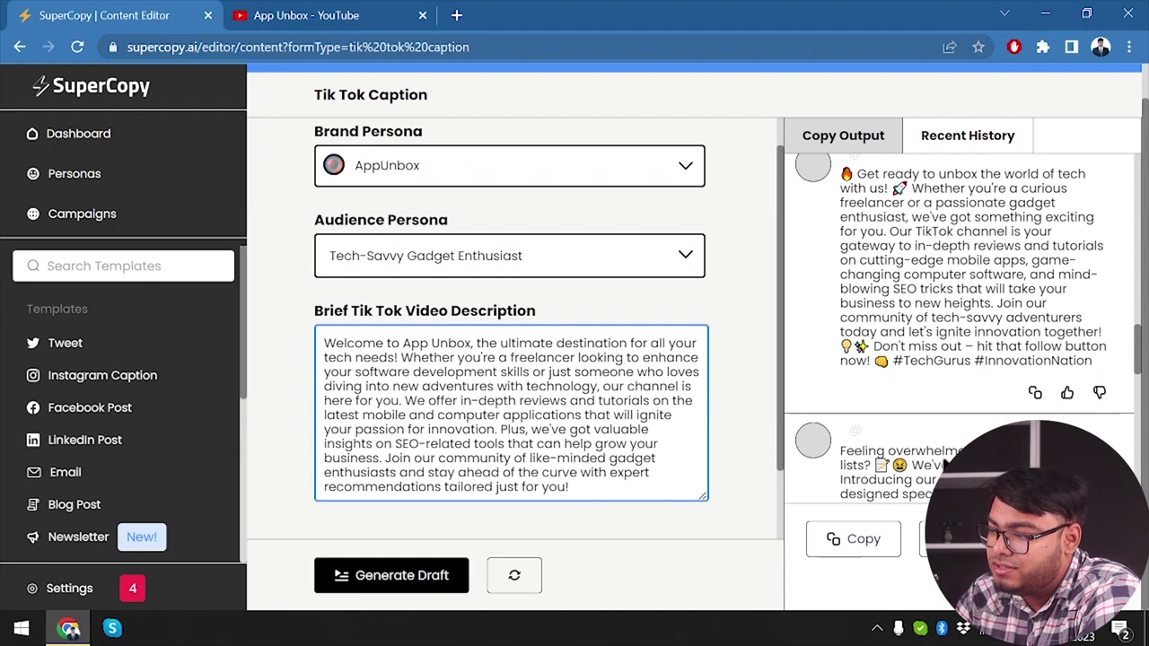
scroll(968, 332, down, 5)
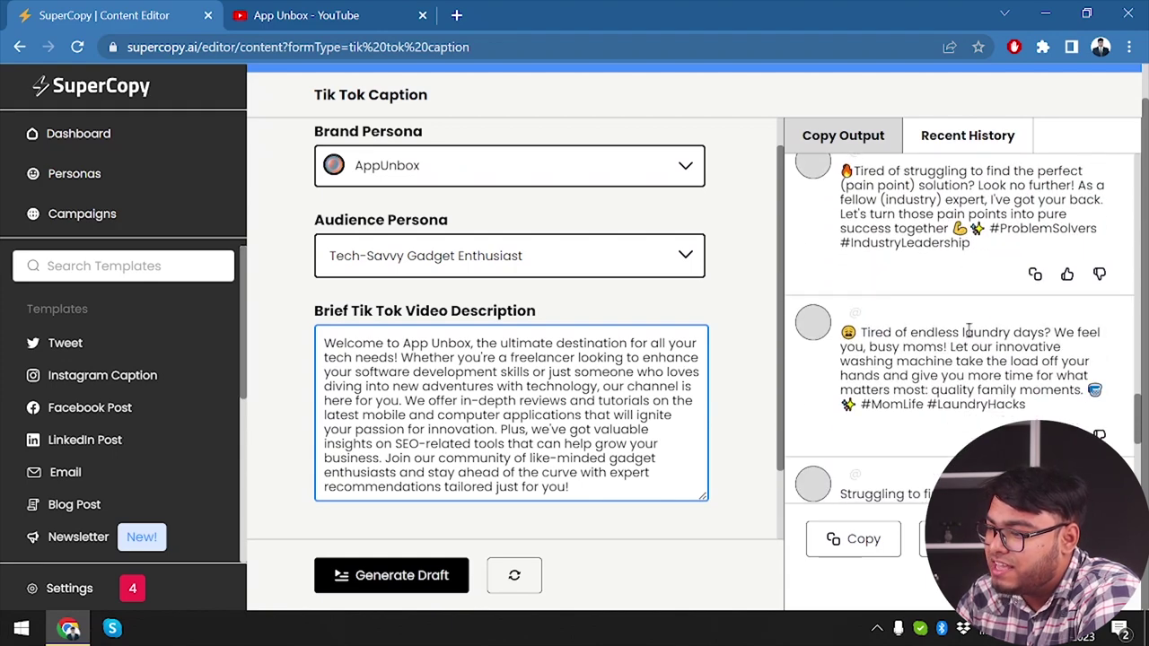
scroll(966, 331, down, 5)
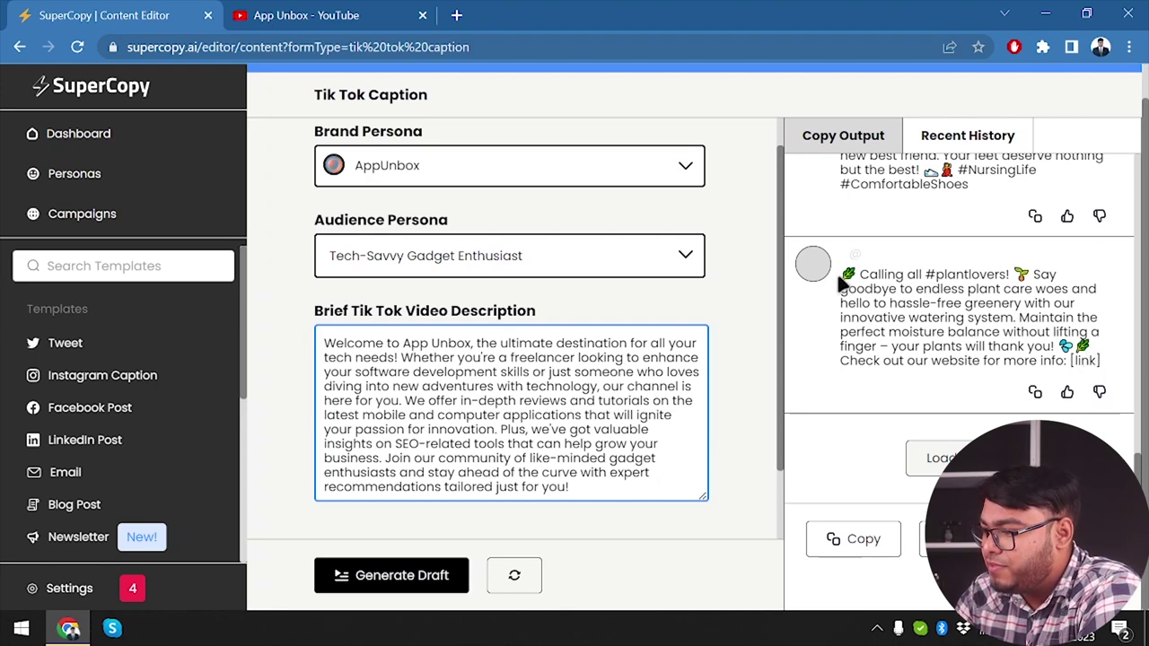
drag(840, 275, 1116, 368)
click(1033, 364)
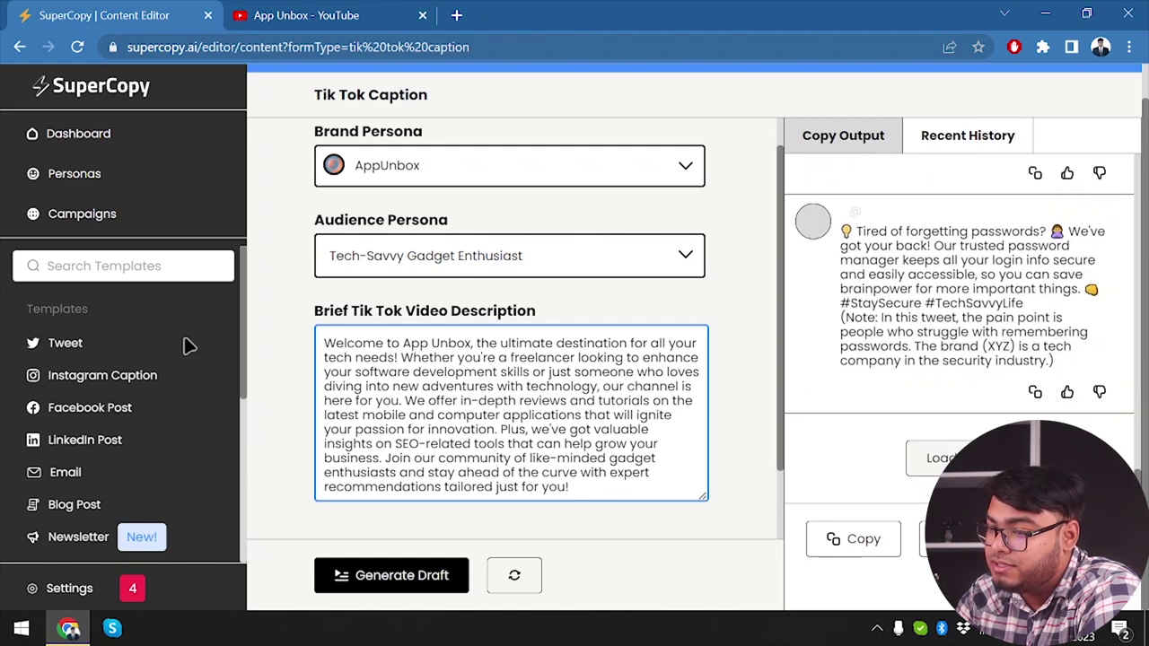
- Return to the dashboard and browse its templates, from website and newsletter copy to promotions, YouTube content and Brand Mission
click(82, 133)
scroll(368, 429, down, 15)
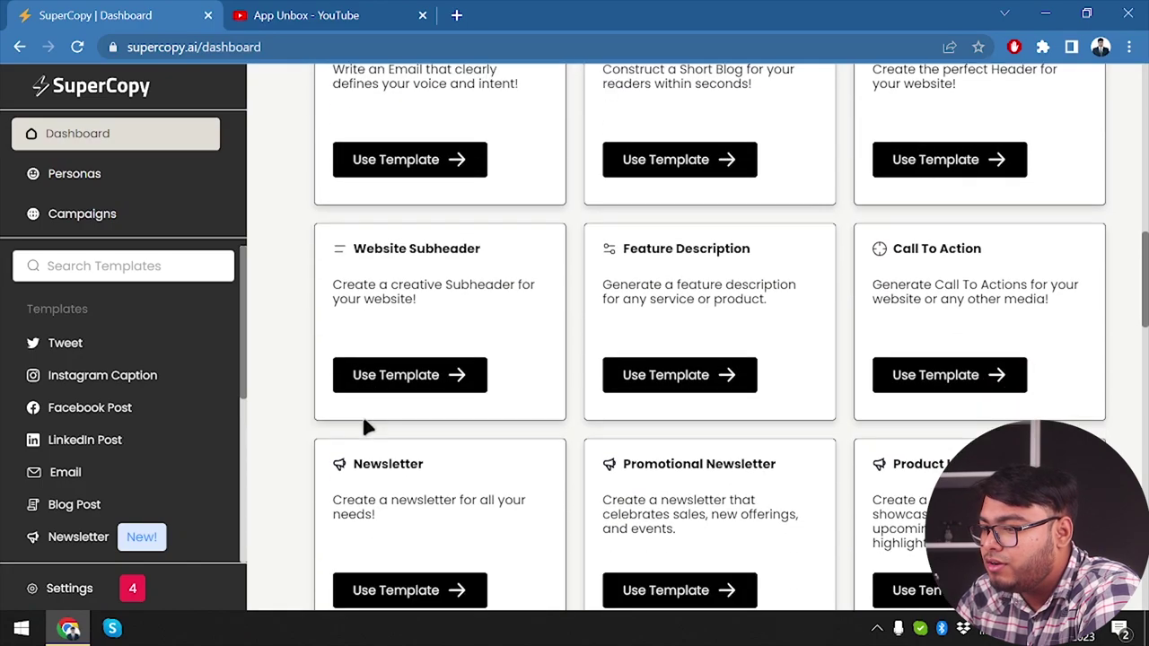
scroll(364, 440, up, 1)
scroll(790, 411, down, 5)
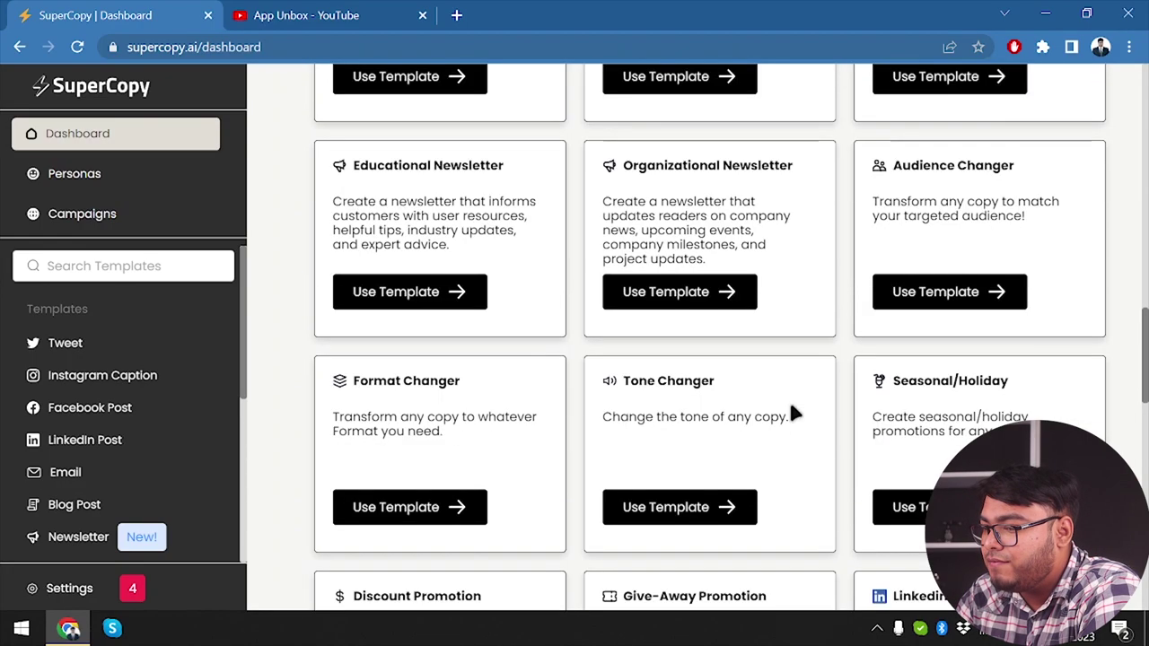
scroll(793, 412, down, 2)
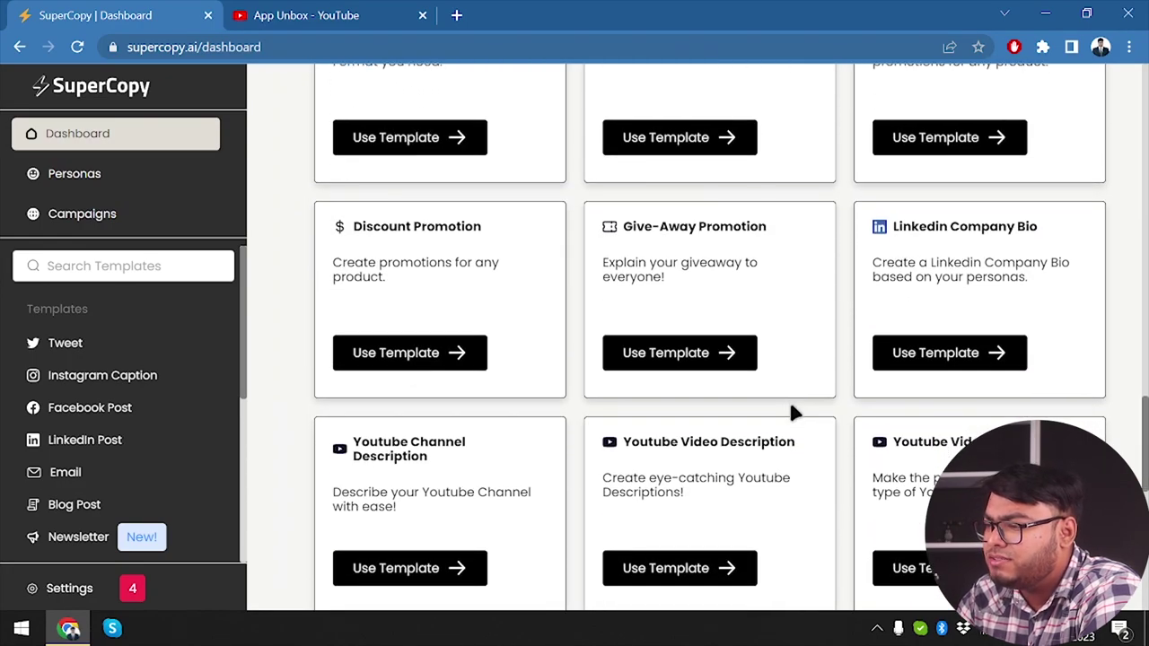
scroll(539, 376, up, 2)
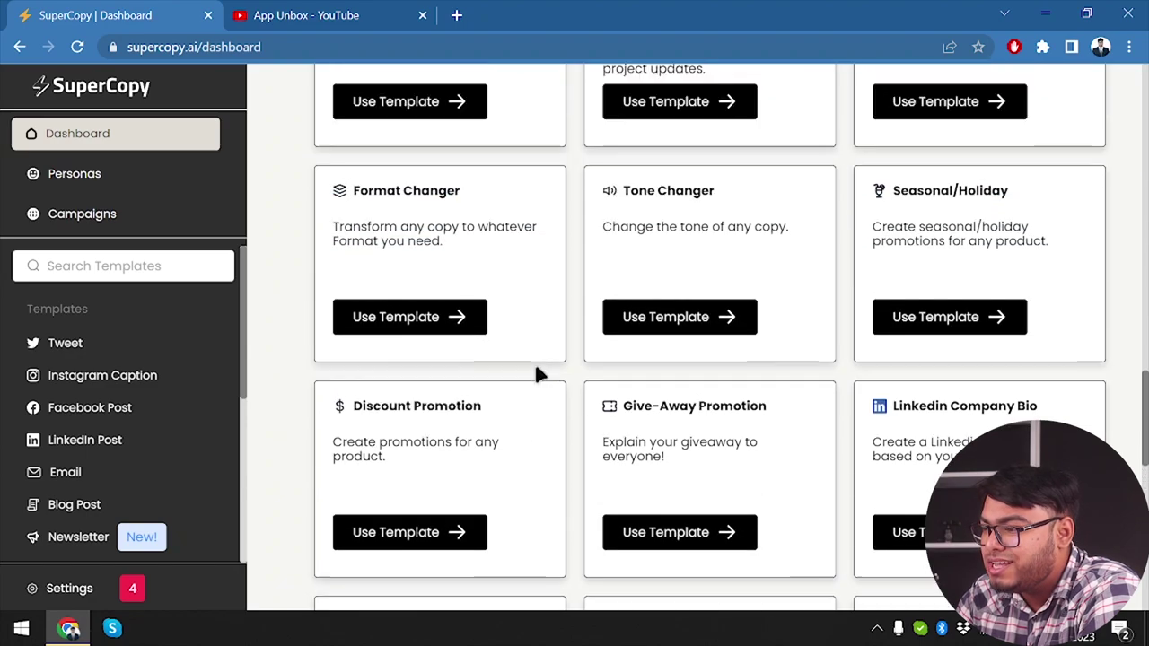
scroll(539, 376, up, 4)
scroll(539, 376, down, 8)
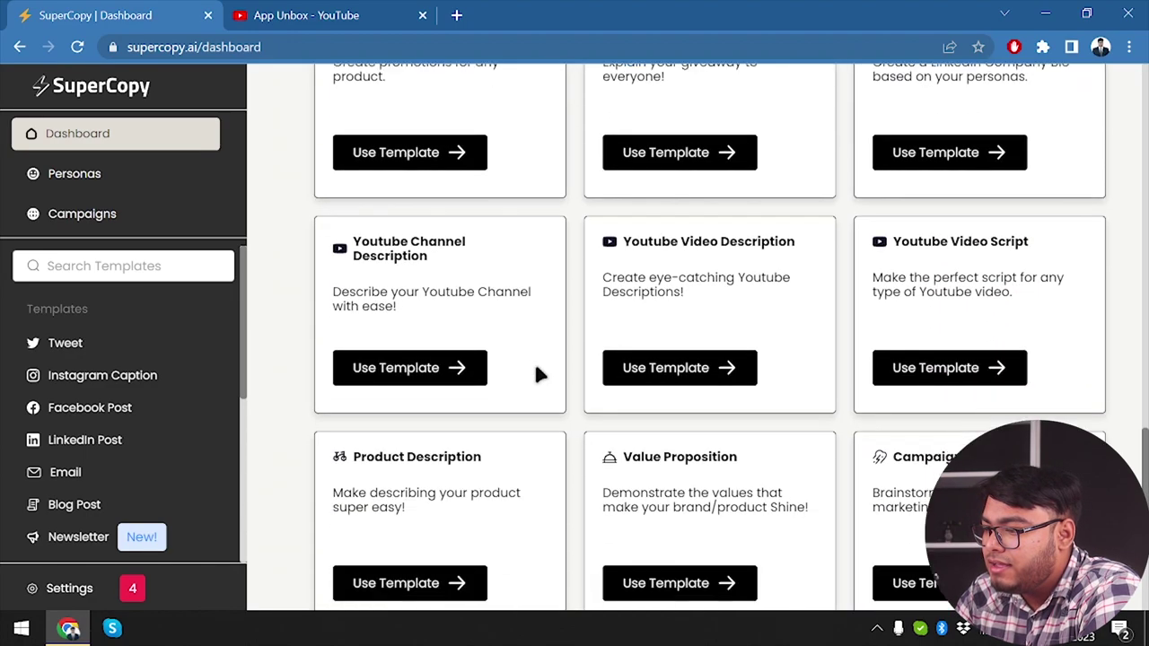
scroll(537, 375, down, 5)
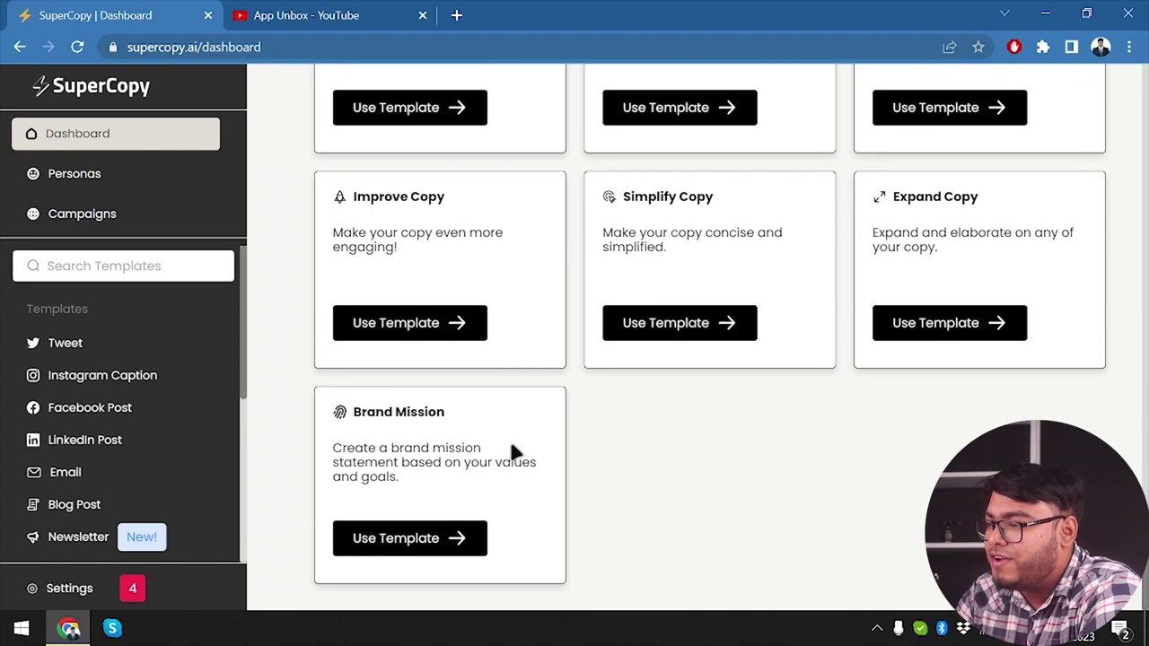
scroll(515, 452, up, 4)
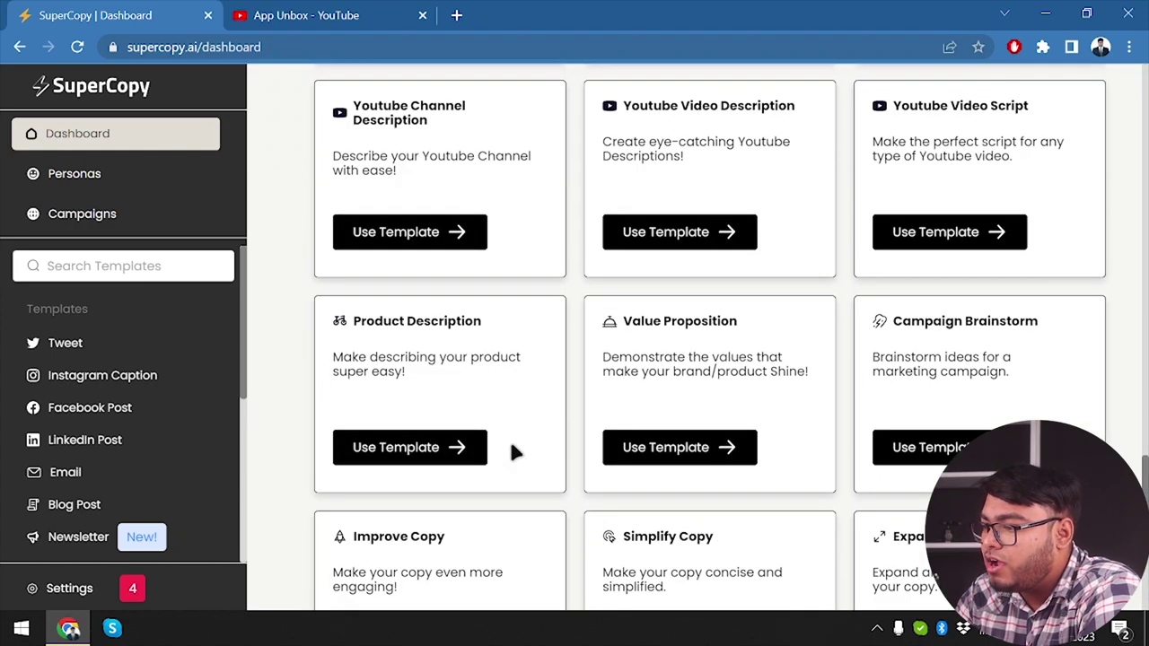
scroll(515, 451, up, 2)
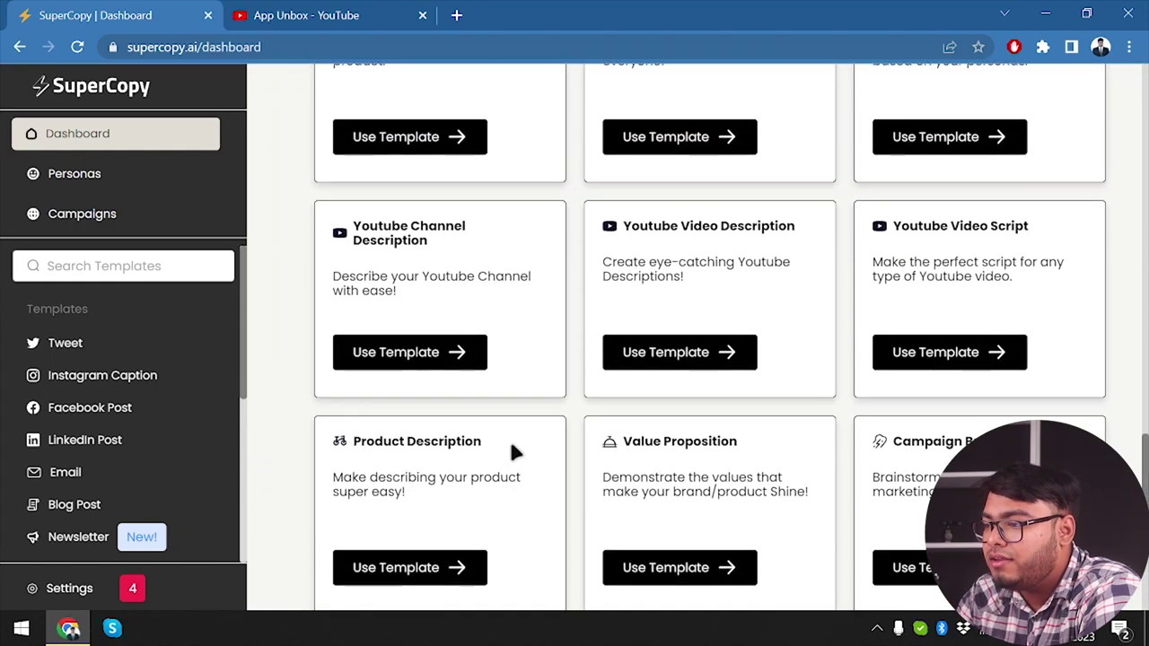
scroll(515, 452, up, 2)
scroll(514, 452, up, 3)
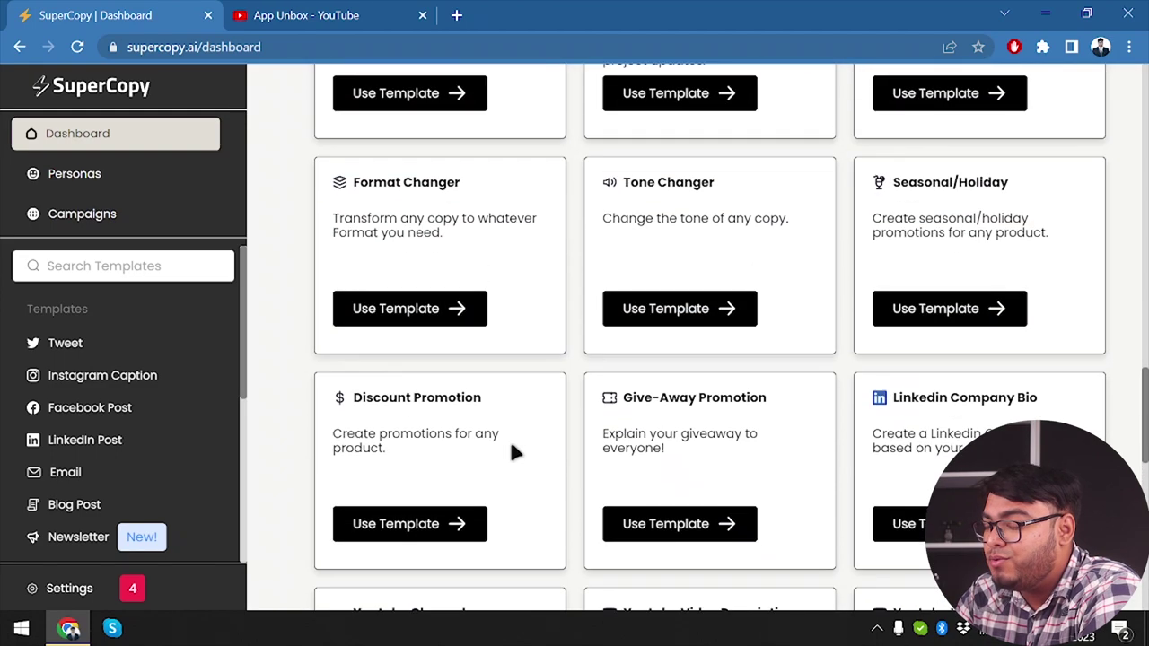
scroll(515, 452, up, 2)
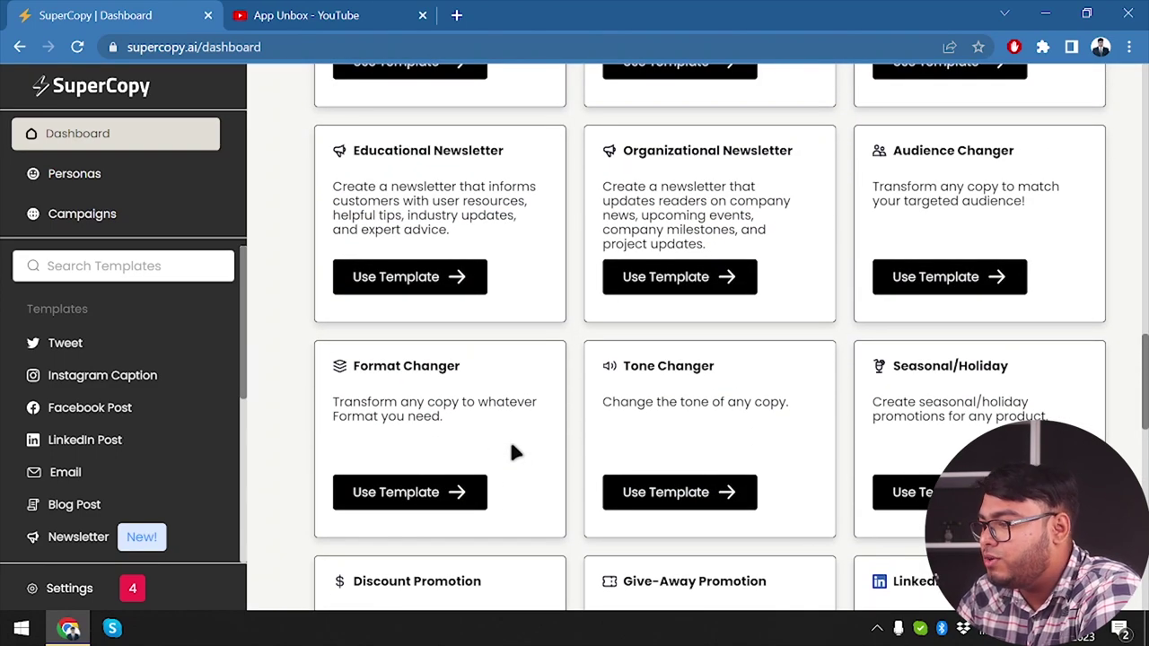
- Look back over the dashboard's templates, from Persona Finder and the social media posts to the newsletters and the Tone Changer
scroll(514, 451, up, 3)
scroll(513, 452, up, 3)
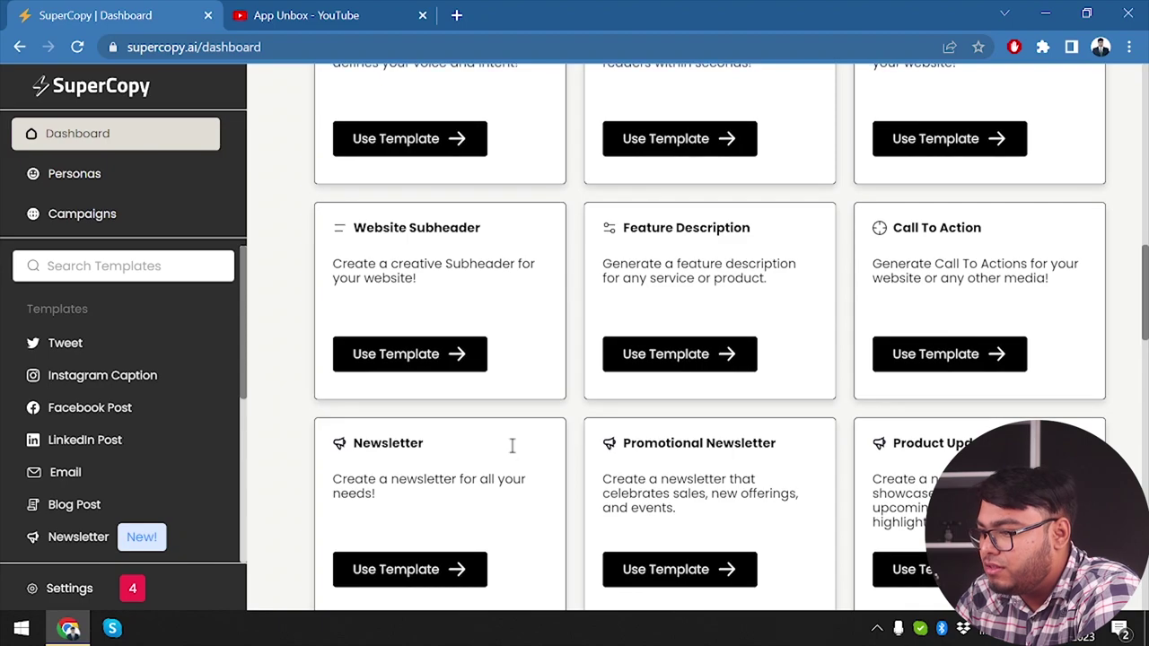
scroll(513, 449, up, 3)
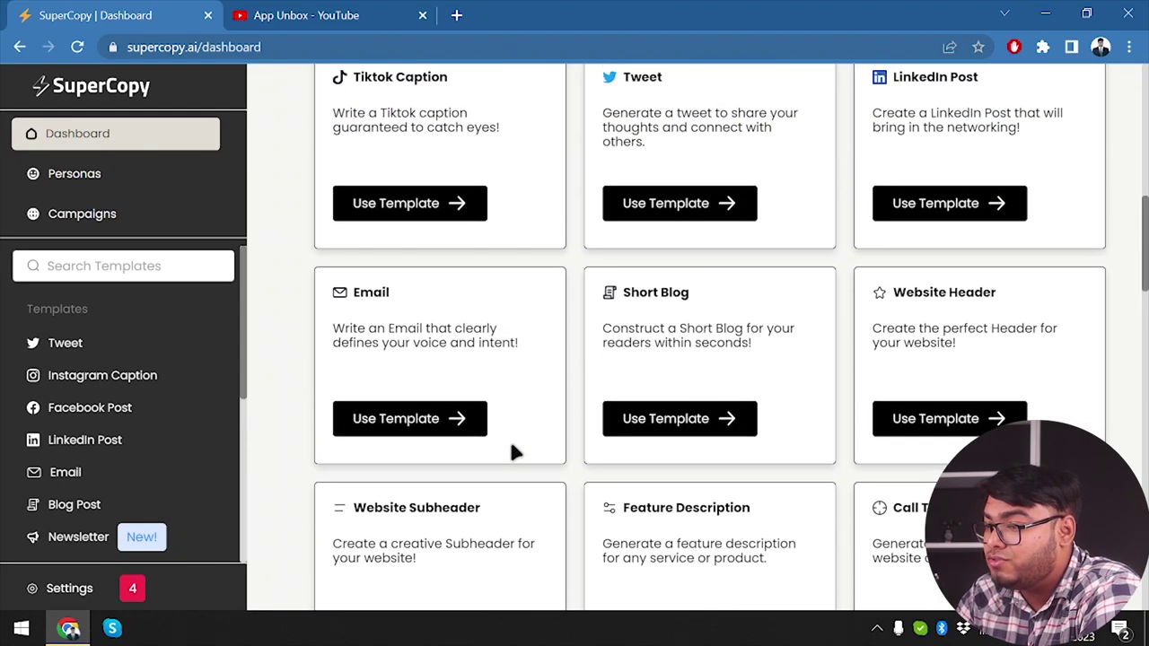
scroll(513, 452, up, 2)
scroll(513, 452, up, 5)
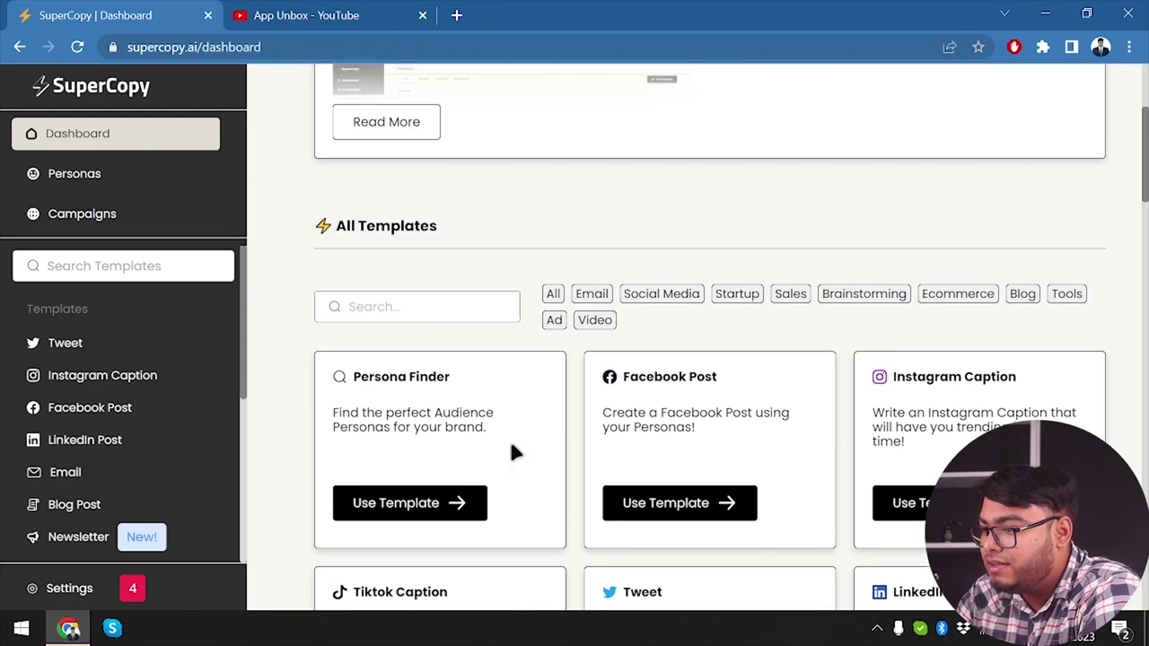
scroll(513, 452, up, 1)
scroll(512, 452, down, 1)
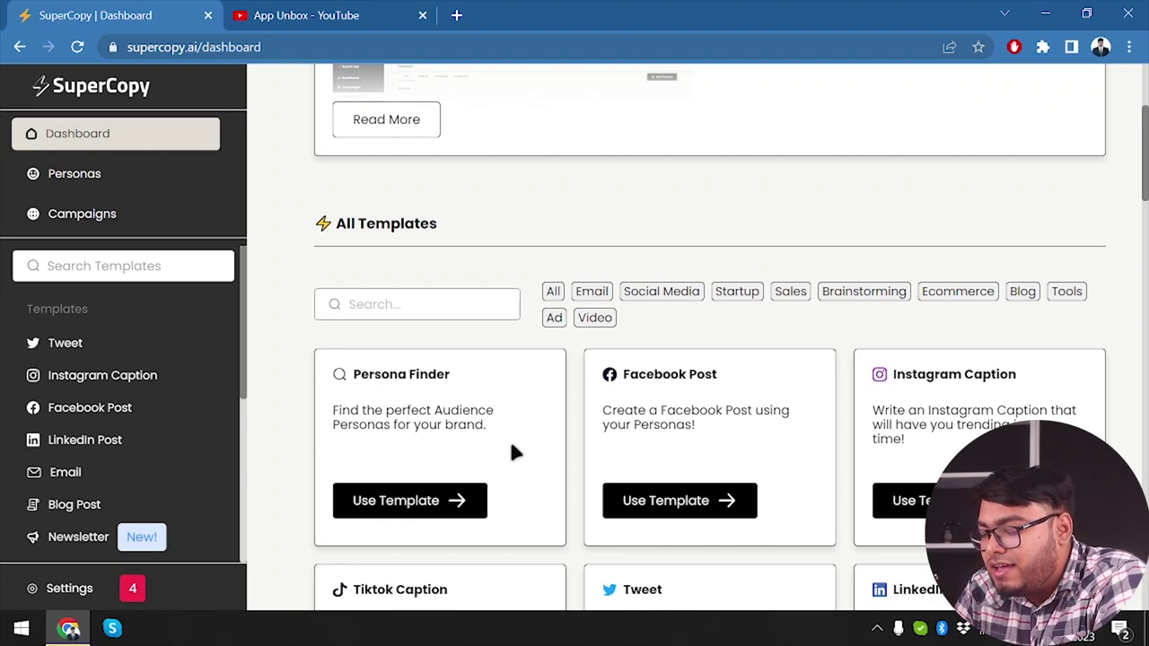
scroll(512, 452, down, 7)
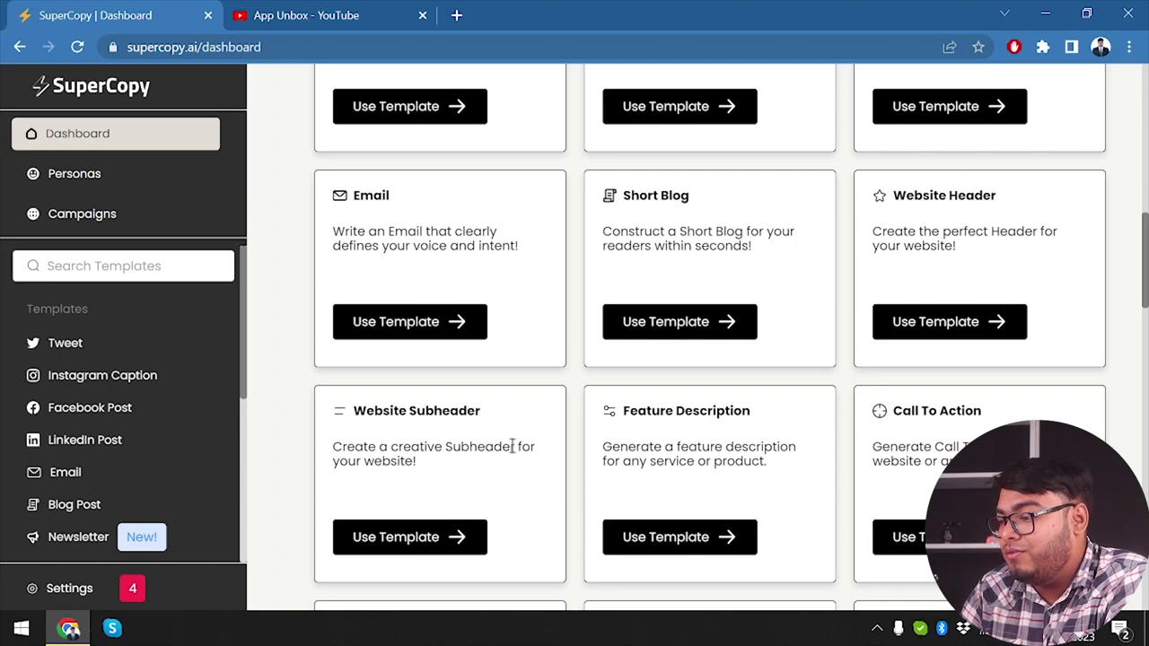
scroll(512, 446, down, 5)
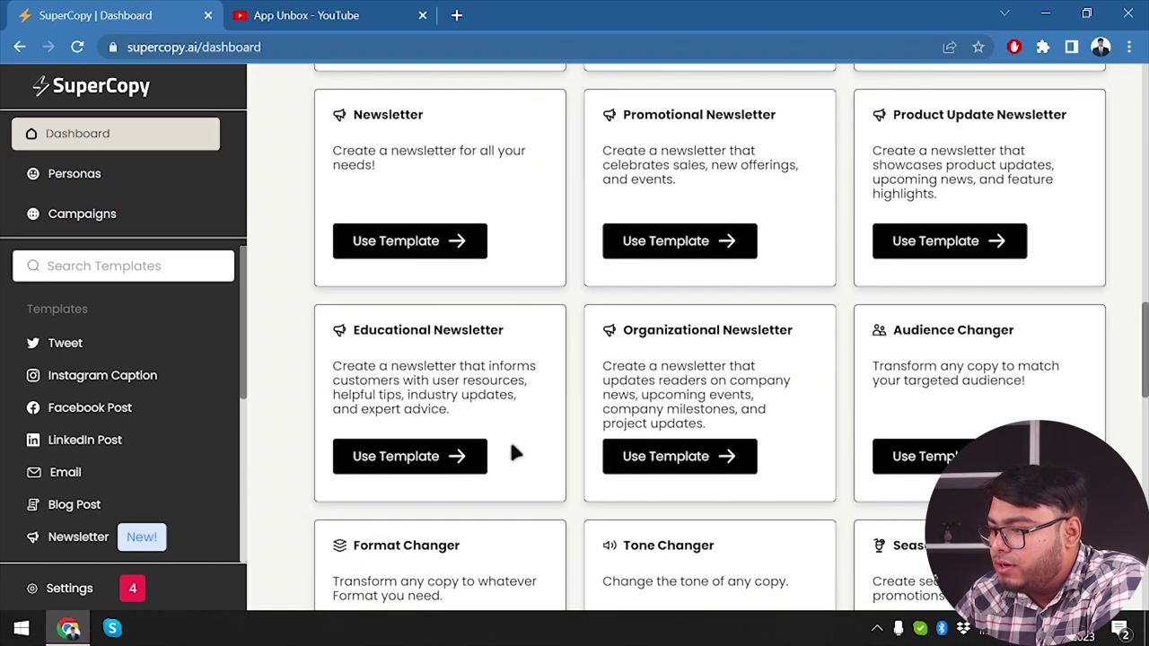
scroll(512, 449, down, 1)
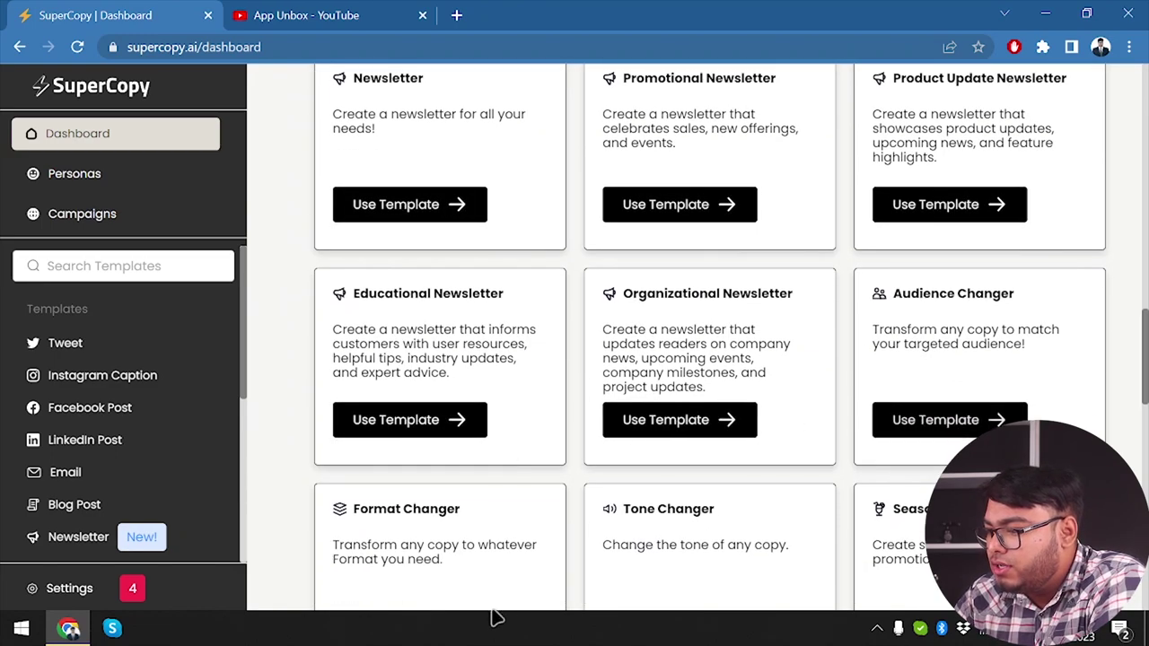
scroll(662, 427, down, 1)
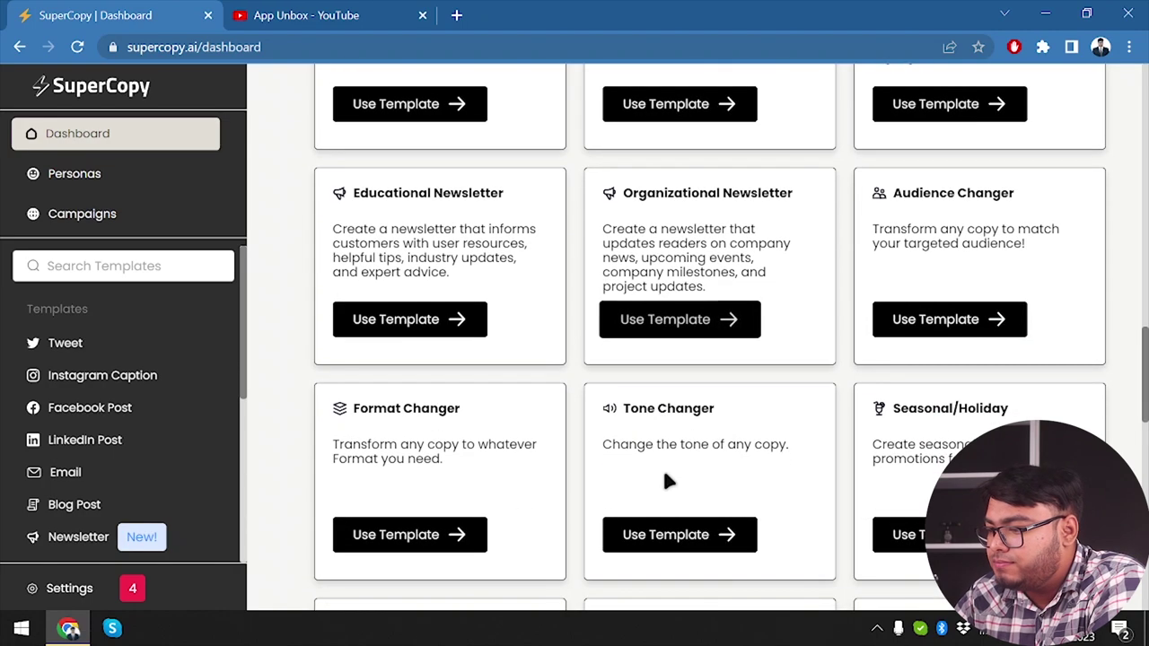
- Open the Tone Changer template, enter the "Welcome to App Unbox" channel description as the text to change, and choose the Funny tone
click(683, 539)
click(495, 270)
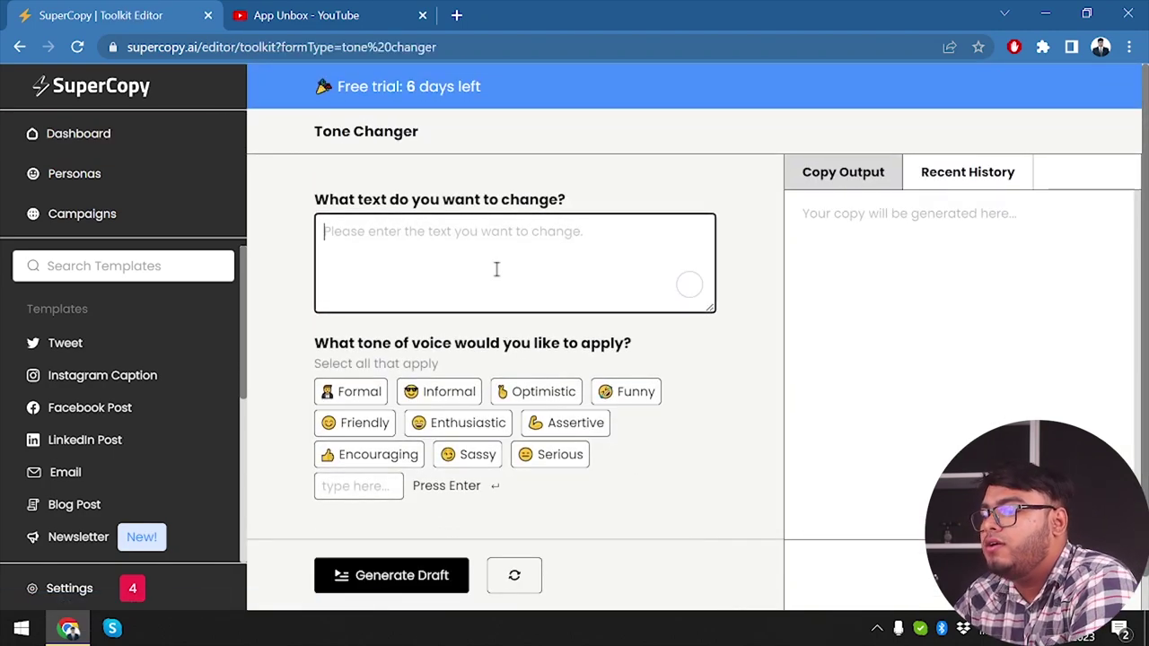
text(Welcome to App Unbox, the ultimate destination for all your tech needs! Whether you're a freelancer looking to enhance your software development skills or just someone who loves diving into new adventures with technology, our channel is here for you. We offer in-depth reviews and tutorials on the latest mobile and computer applications that will ignite your passion for innovation. Plus, we've got valuable insights on SEO-related tools that can help grow your business. Join our community of like-minded gadget enthusiasts and stay ahead of the curve with expert recommendations tailored just for you!)
scroll(503, 264, down, 1)
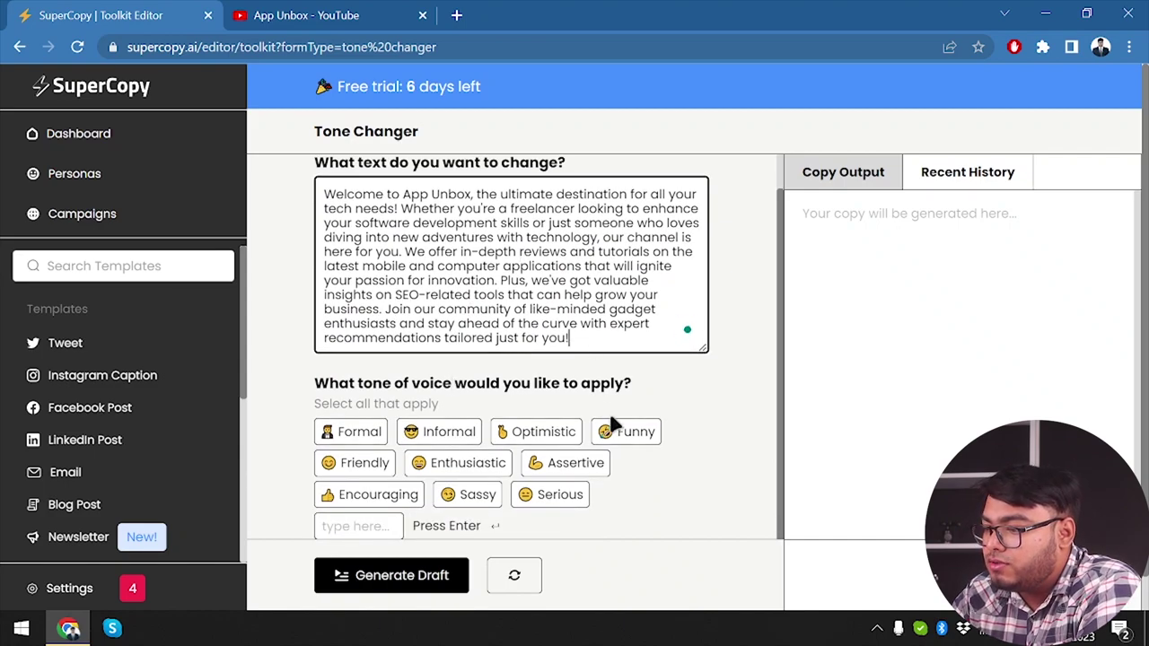
click(644, 434)
scroll(527, 452, down, 1)
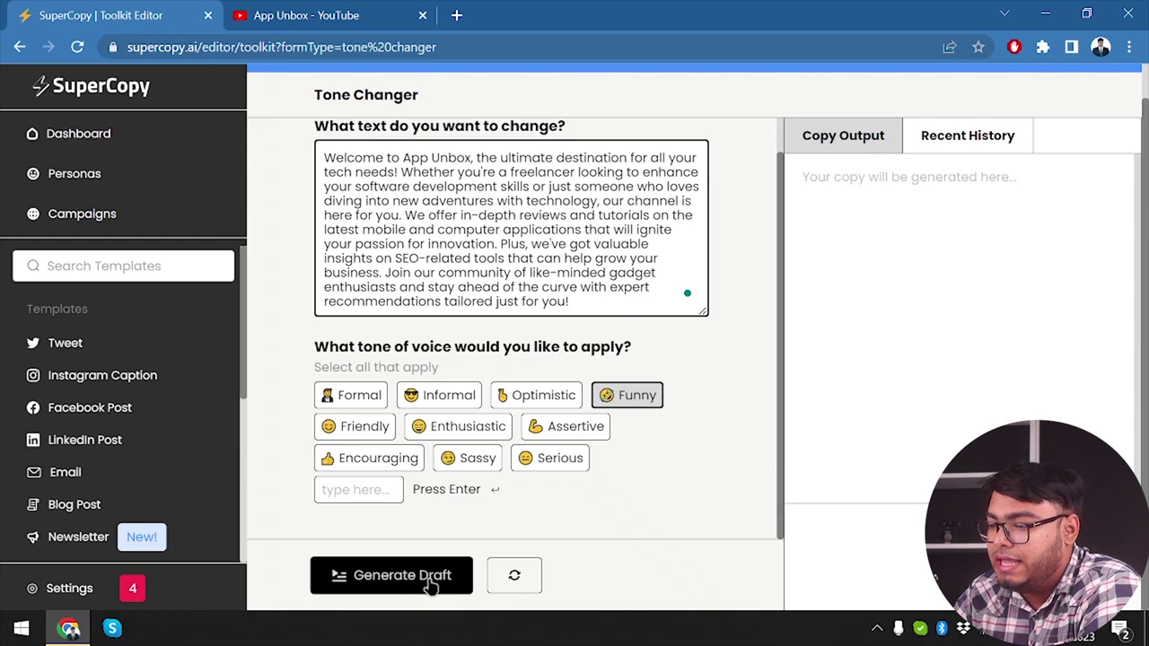
click(539, 458)
click(449, 431)
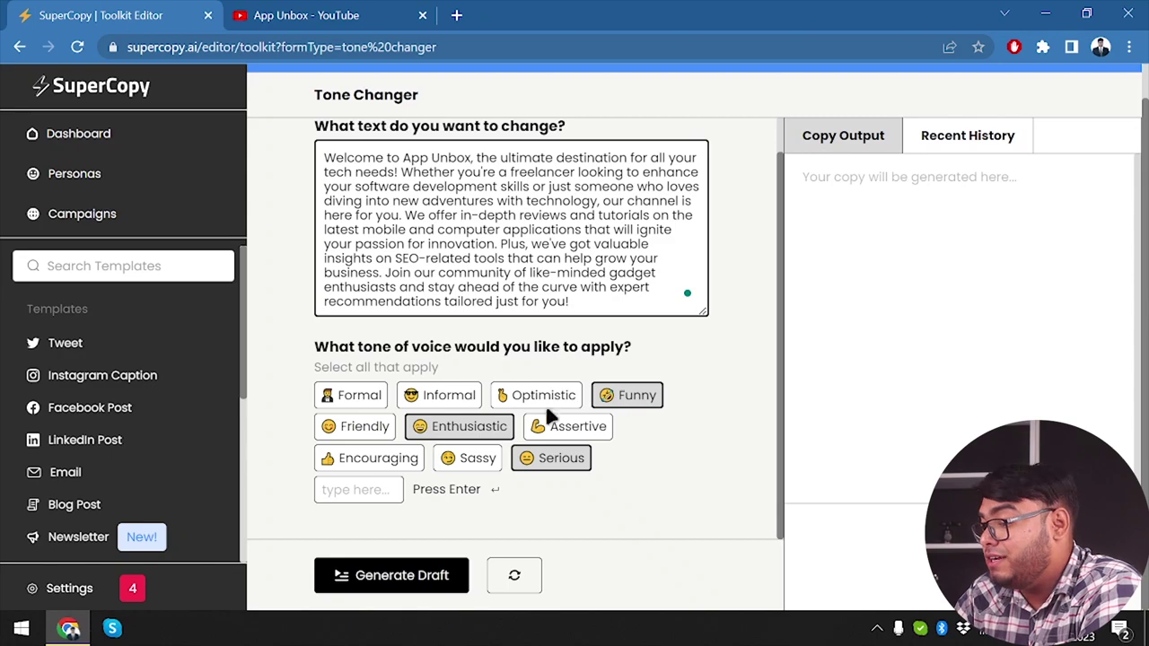
click(535, 460)
click(500, 437)
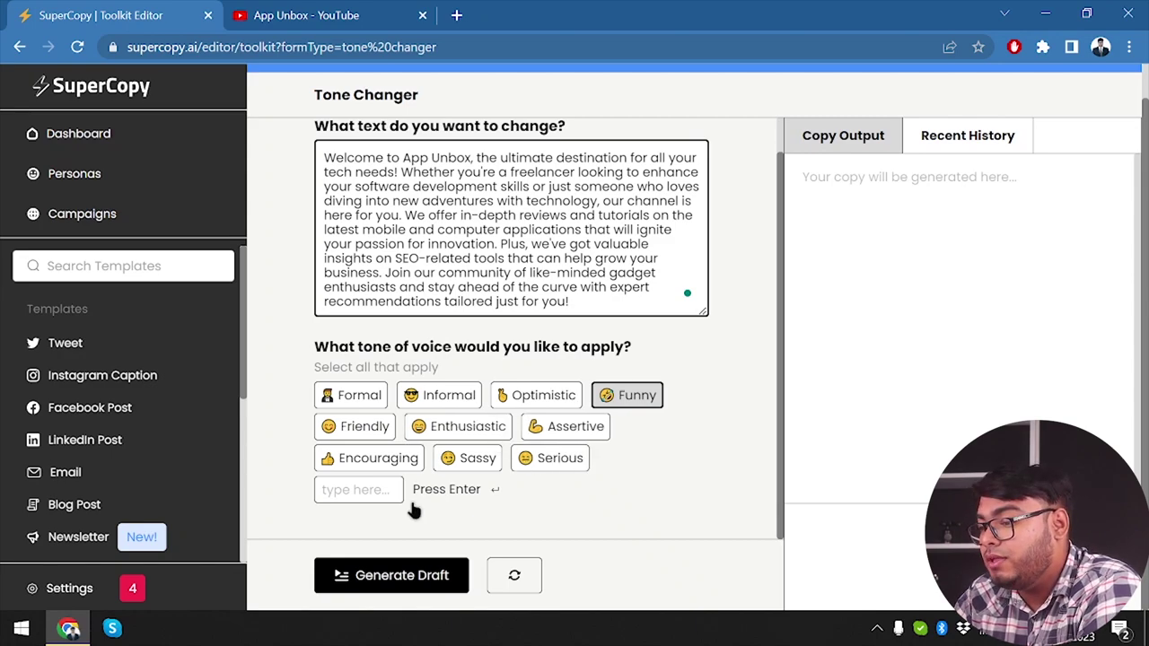
- Generate the tone-changed draft and read through the rewritten App Unbox copy
click(403, 579)
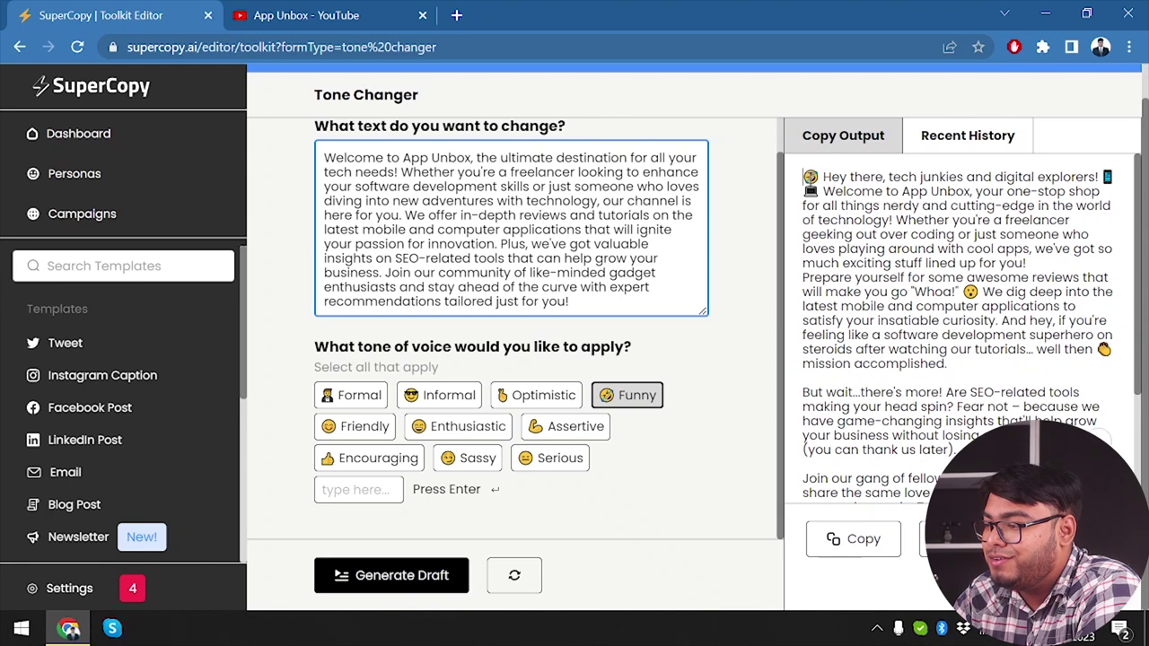
drag(804, 177, 818, 178)
click(814, 179)
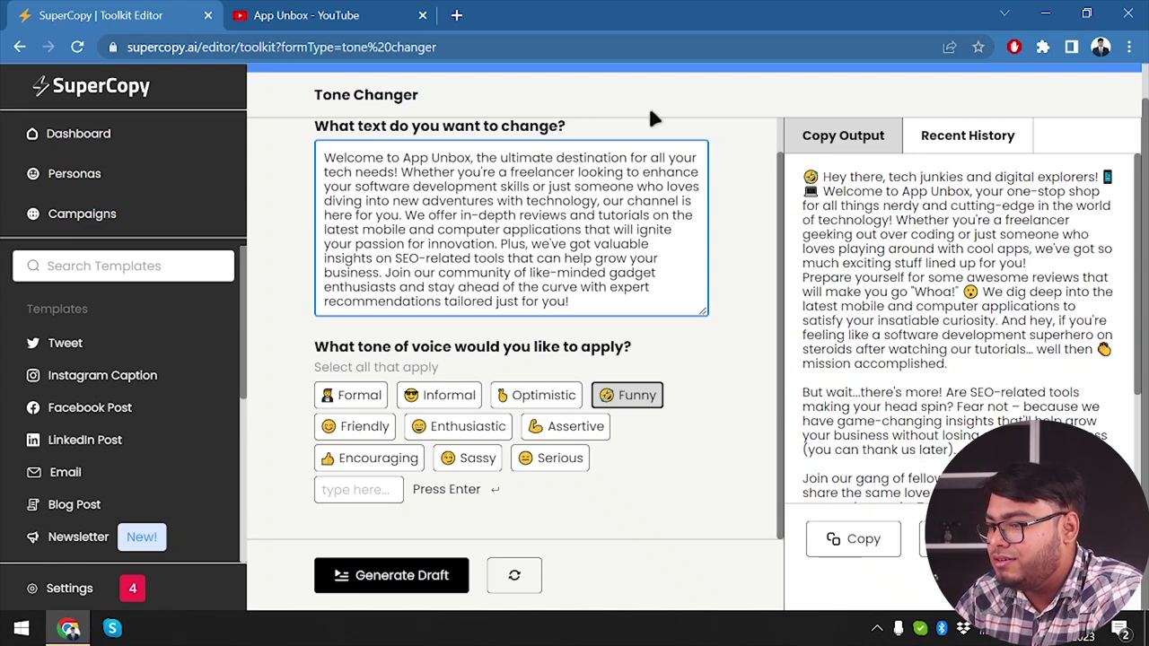
scroll(480, 377, up, 1)
scroll(899, 306, down, 2)
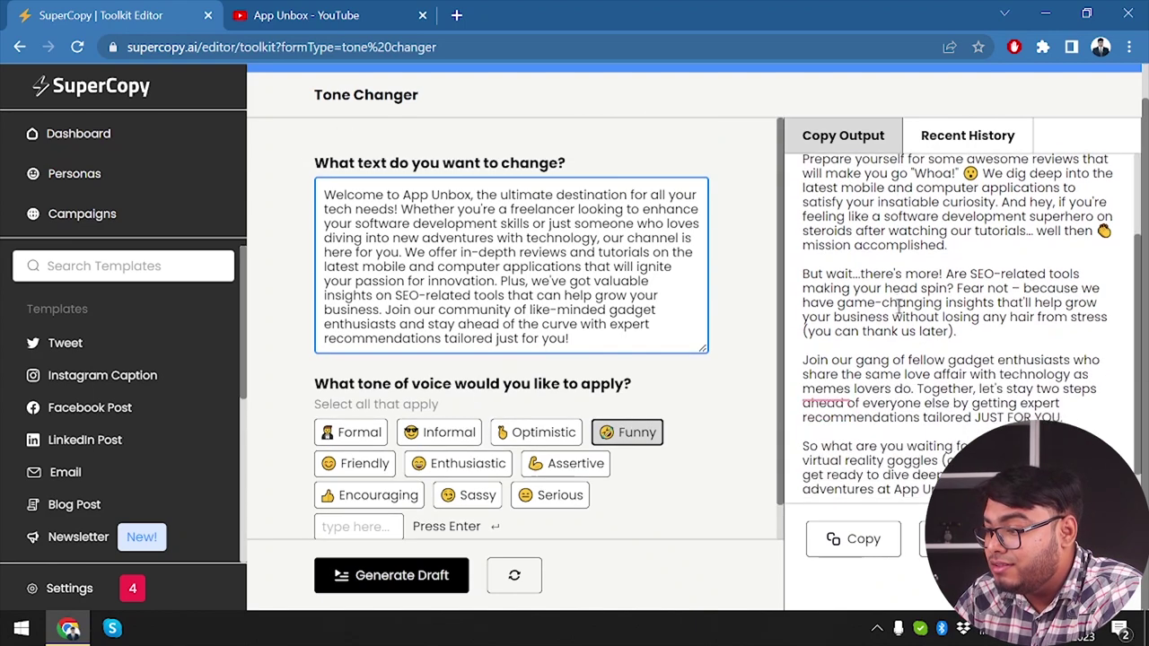
scroll(961, 185, down, 1)
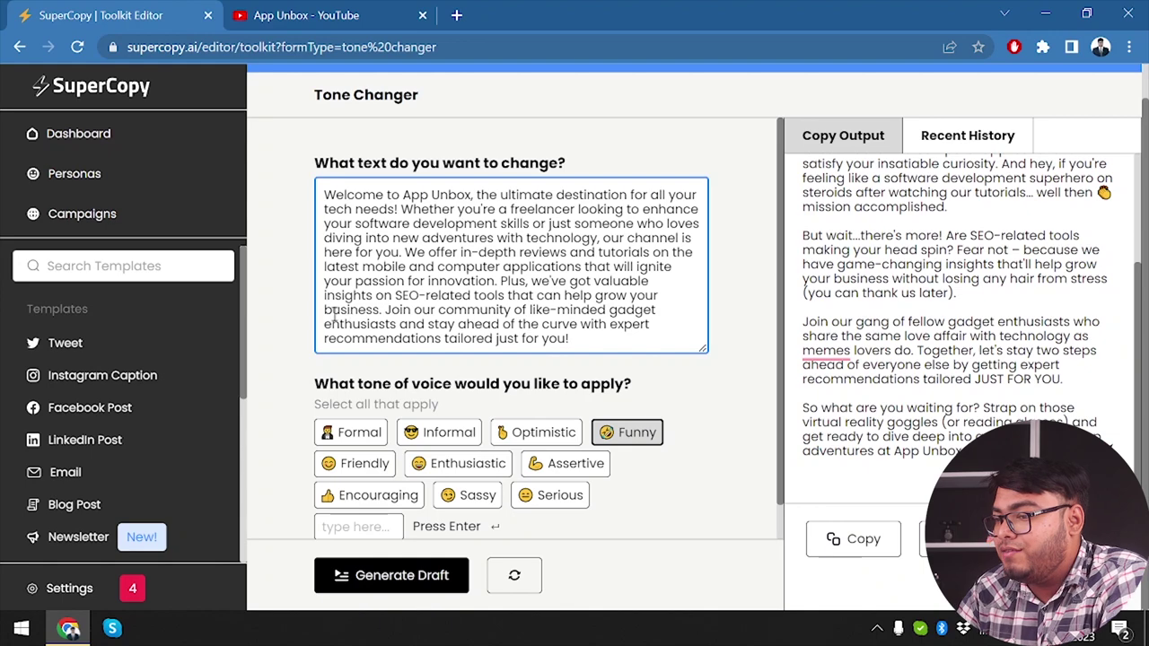
- Open the saved personas and review the AppUnbox brand persona and the audience personas
click(68, 182)
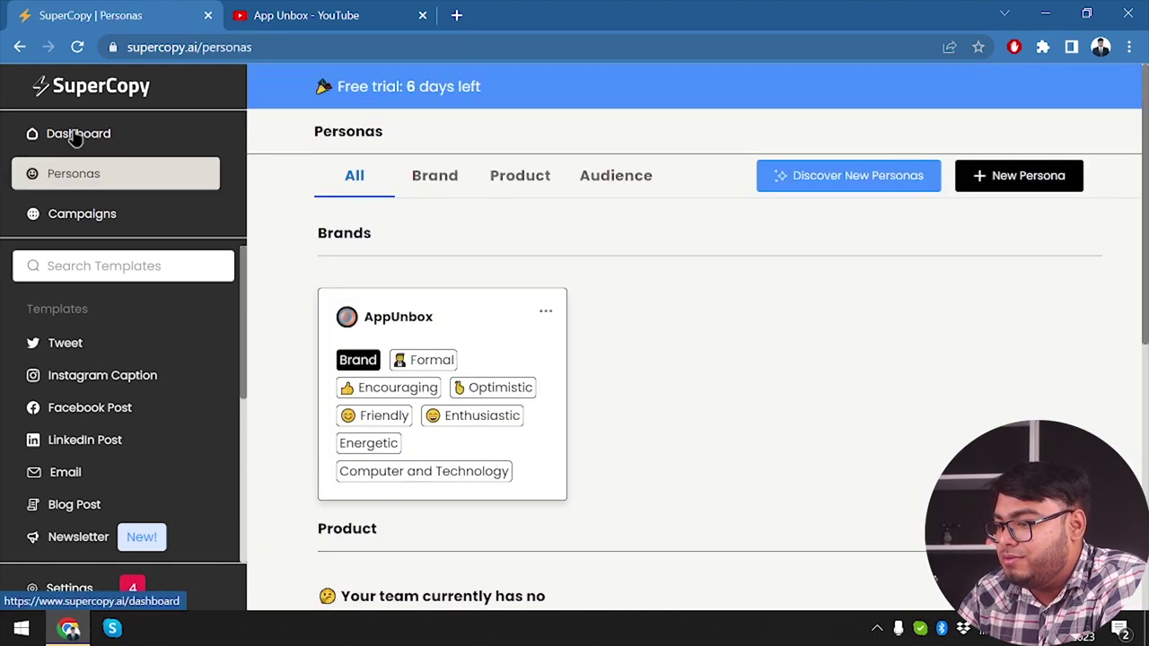
scroll(411, 347, down, 1)
scroll(411, 347, down, 2)
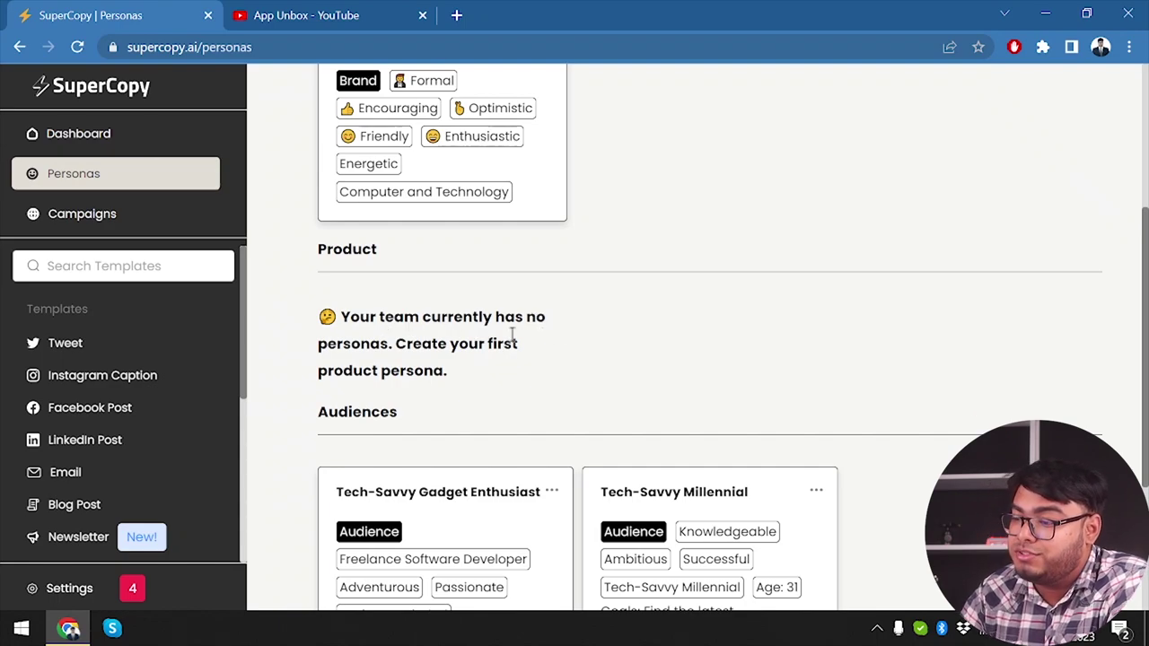
scroll(468, 284, down, 2)
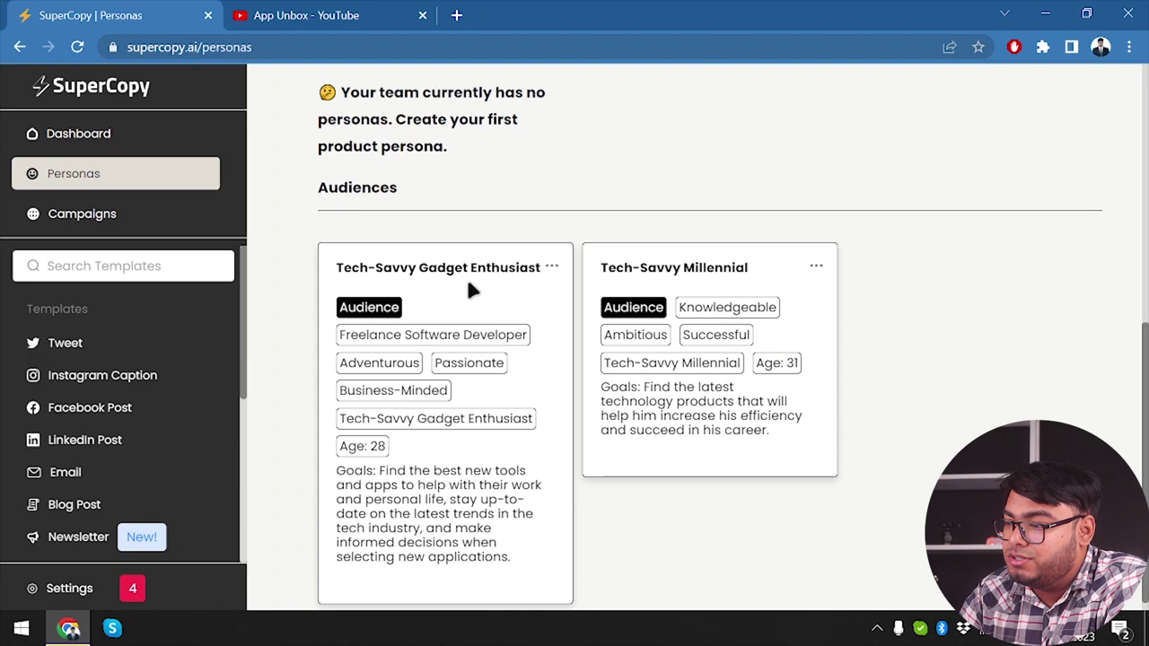
scroll(203, 341, down, 2)
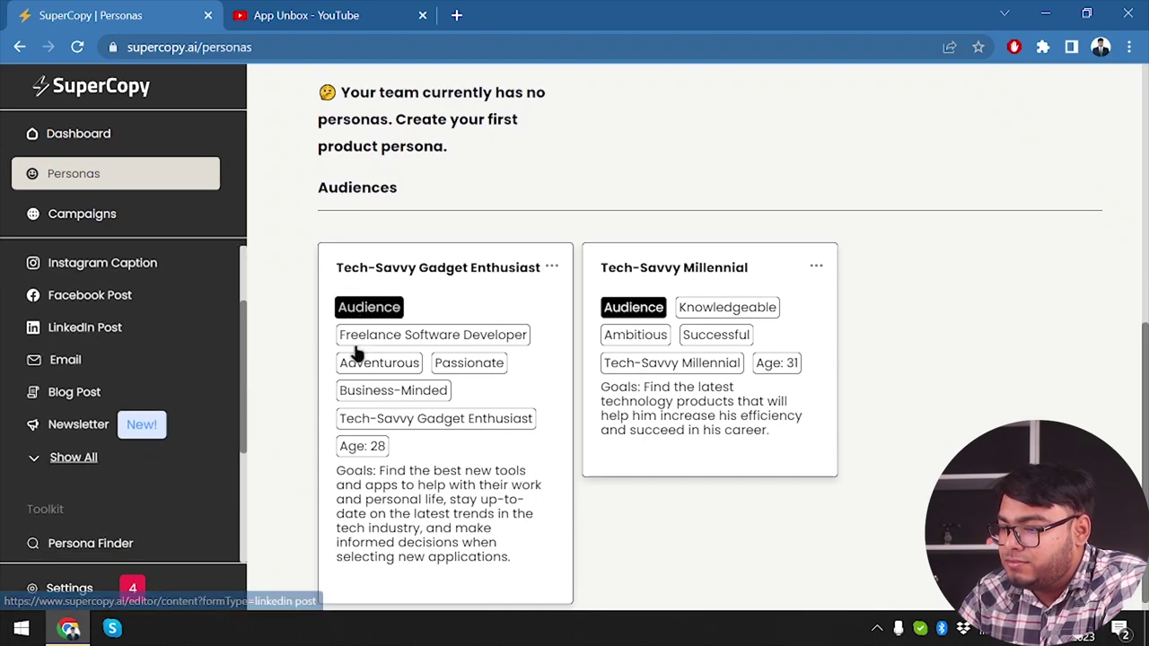
- Start a custom campaign titled "test" for the company "appunbox" with the website "appunbox.com"
click(81, 213)
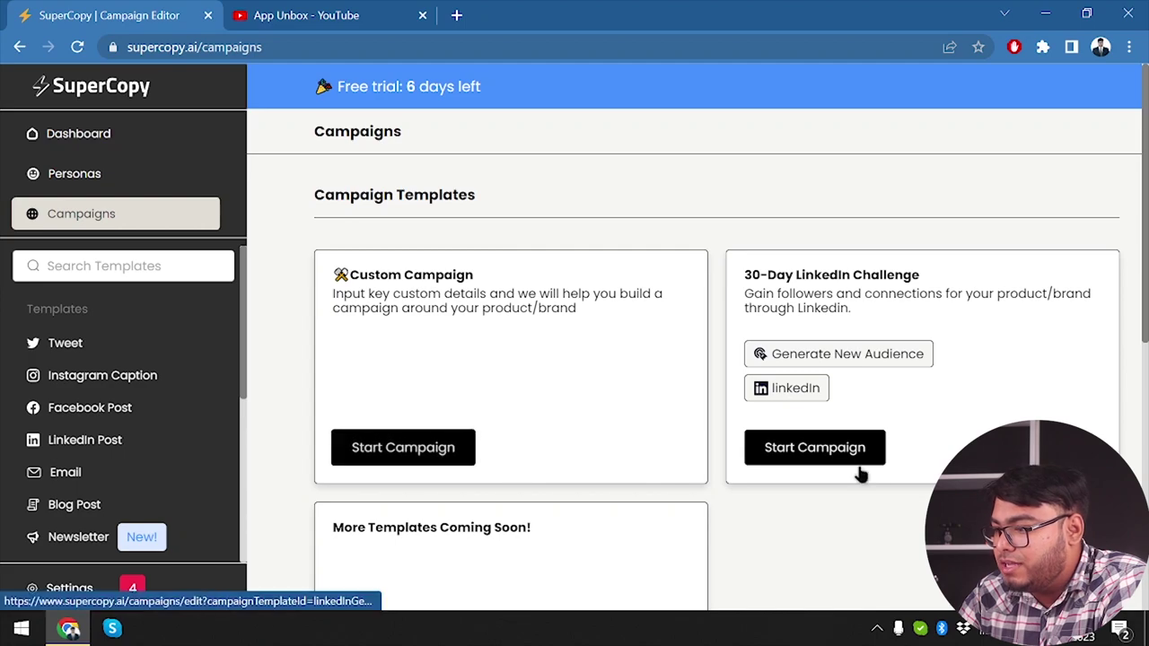
click(441, 449)
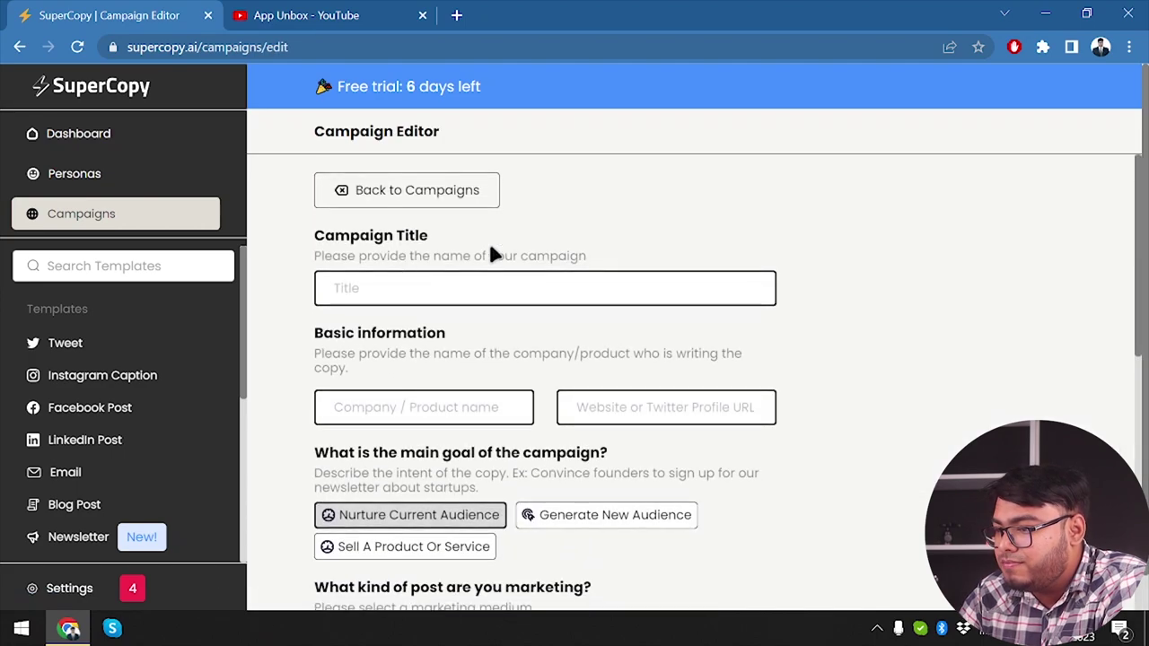
click(418, 285)
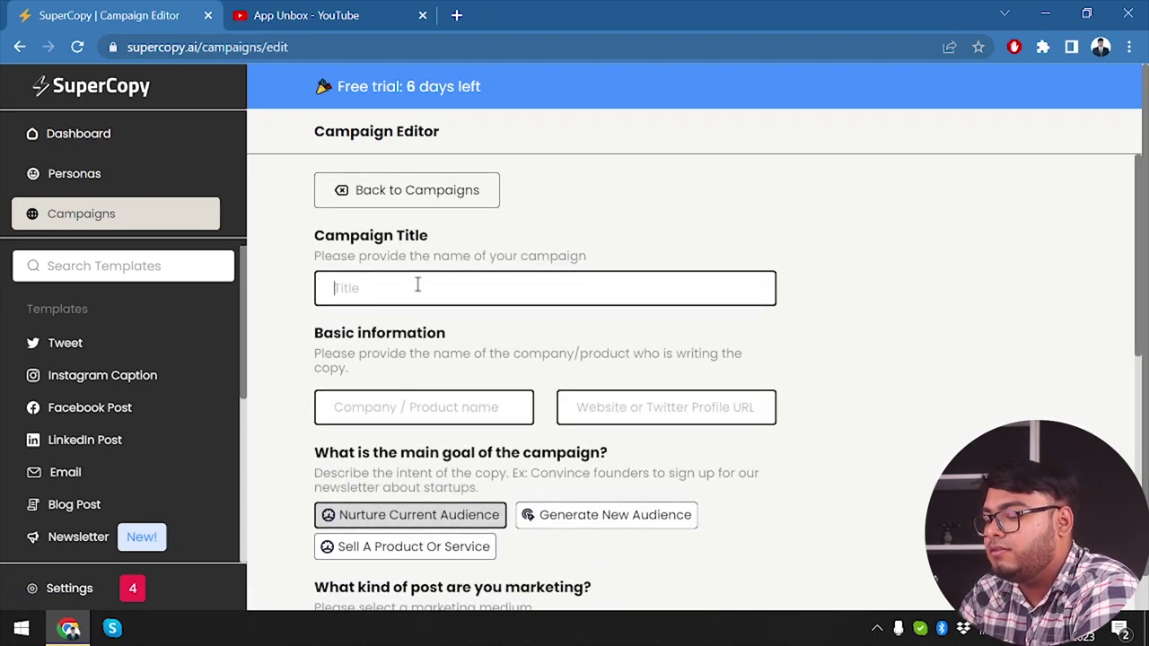
text(test)
click(411, 408)
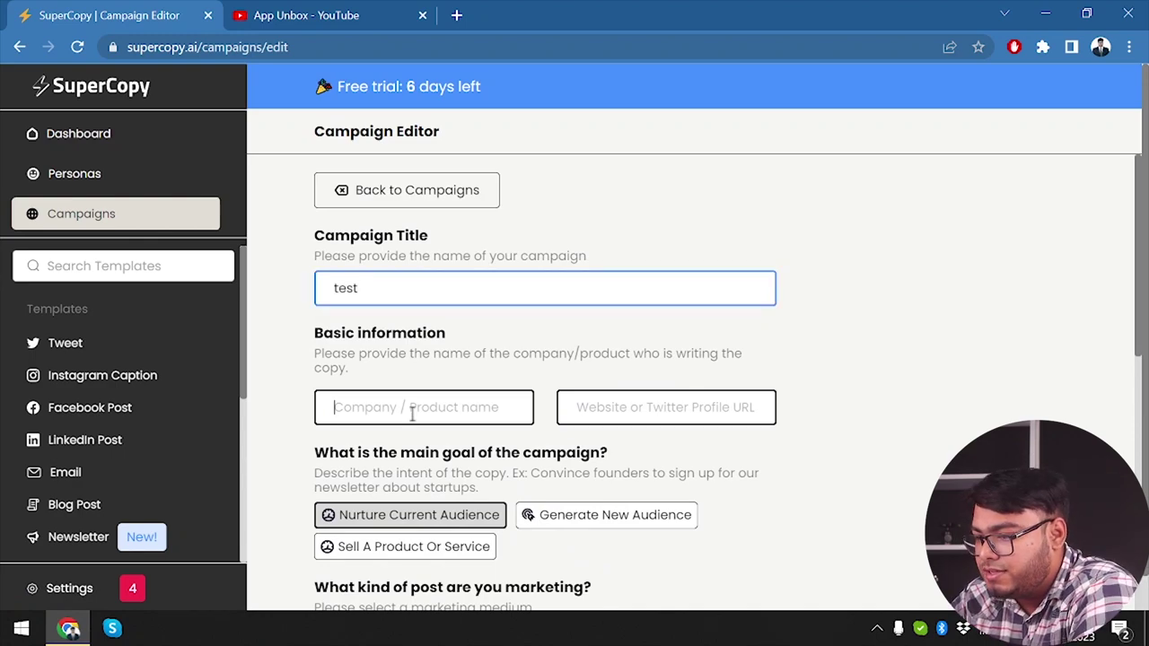
text(appunbox)
key(Tab)
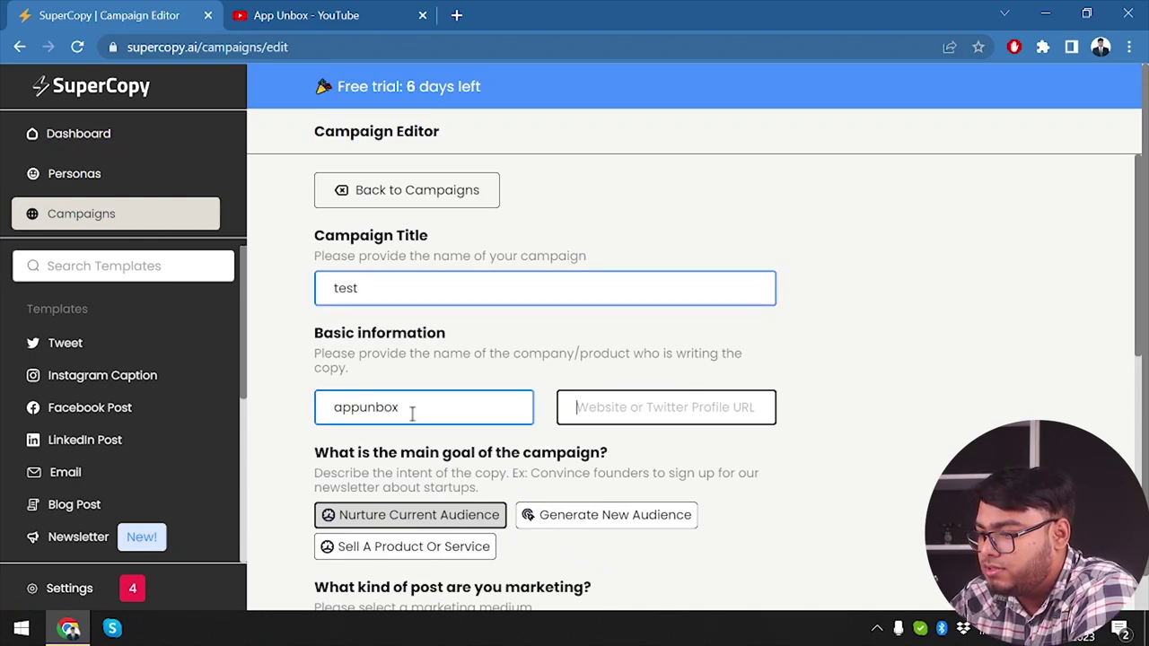
text(appunbox.com)
- Review the campaign options and set the campaign's main goal to Generate New Audience
scroll(661, 299, down, 1)
scroll(662, 301, down, 5)
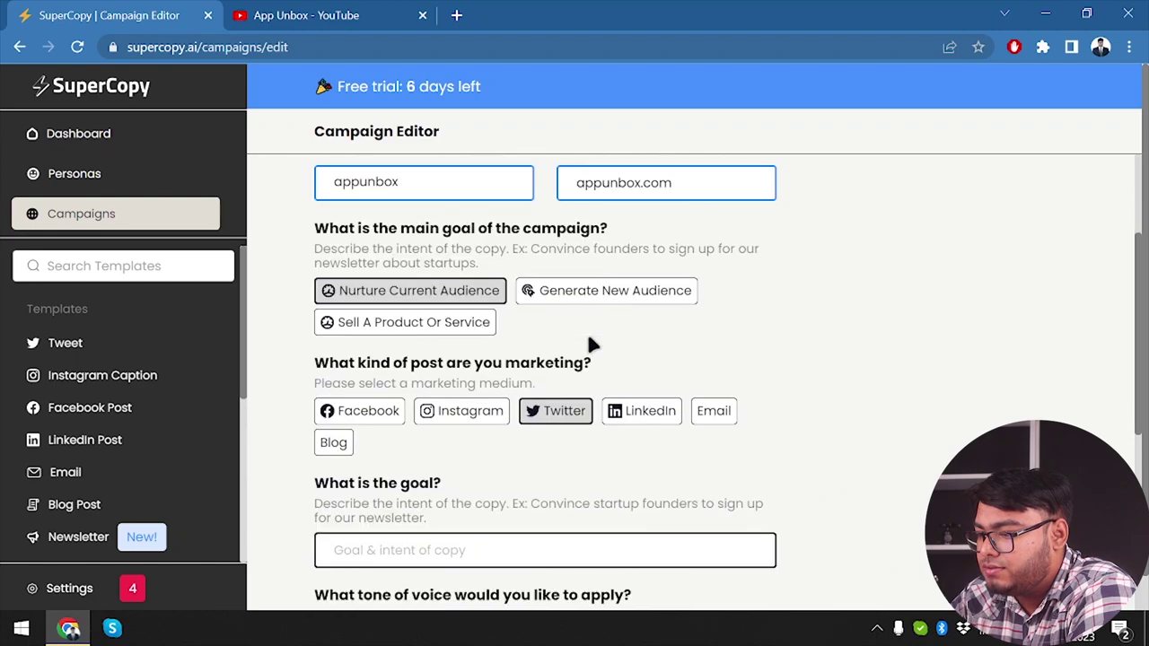
scroll(437, 274, up, 5)
scroll(539, 288, down, 3)
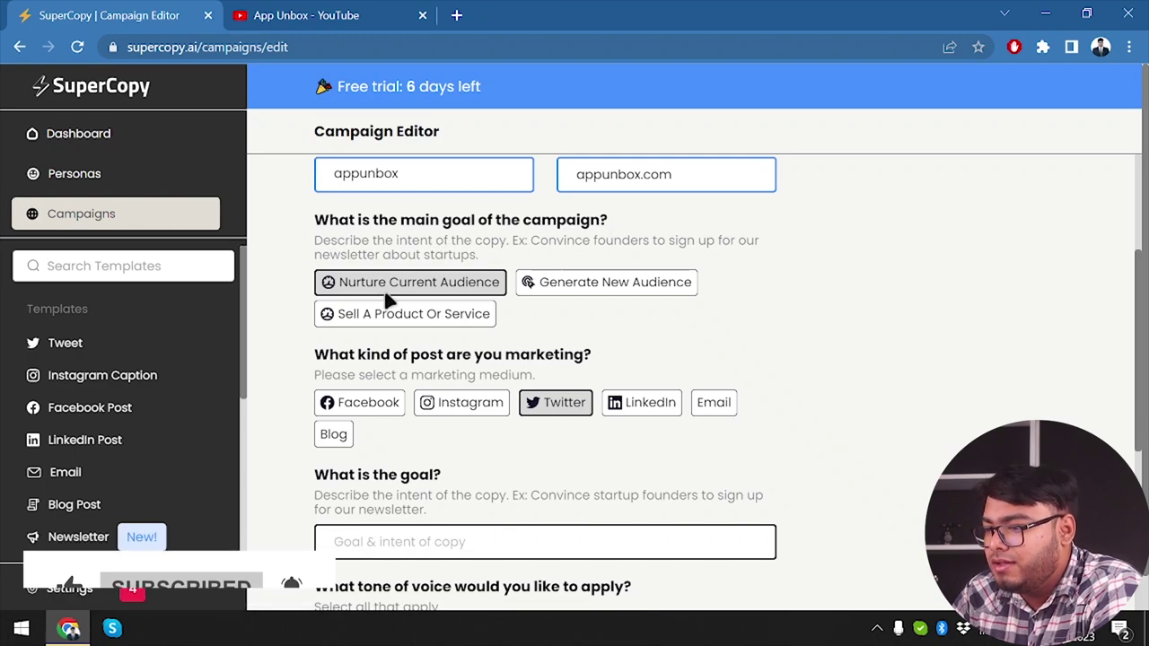
click(564, 293)
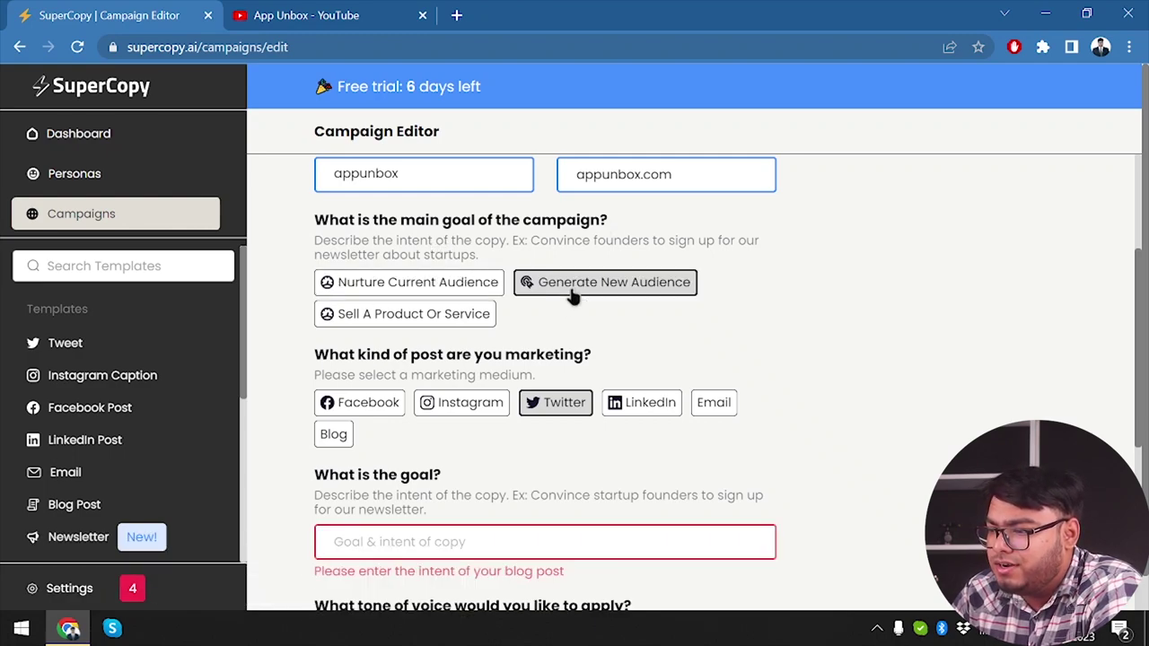
- Enter "Share new software with them" as the goal and intent of the campaign copy
click(420, 541)
scroll(436, 546, down, 1)
text(Shar)
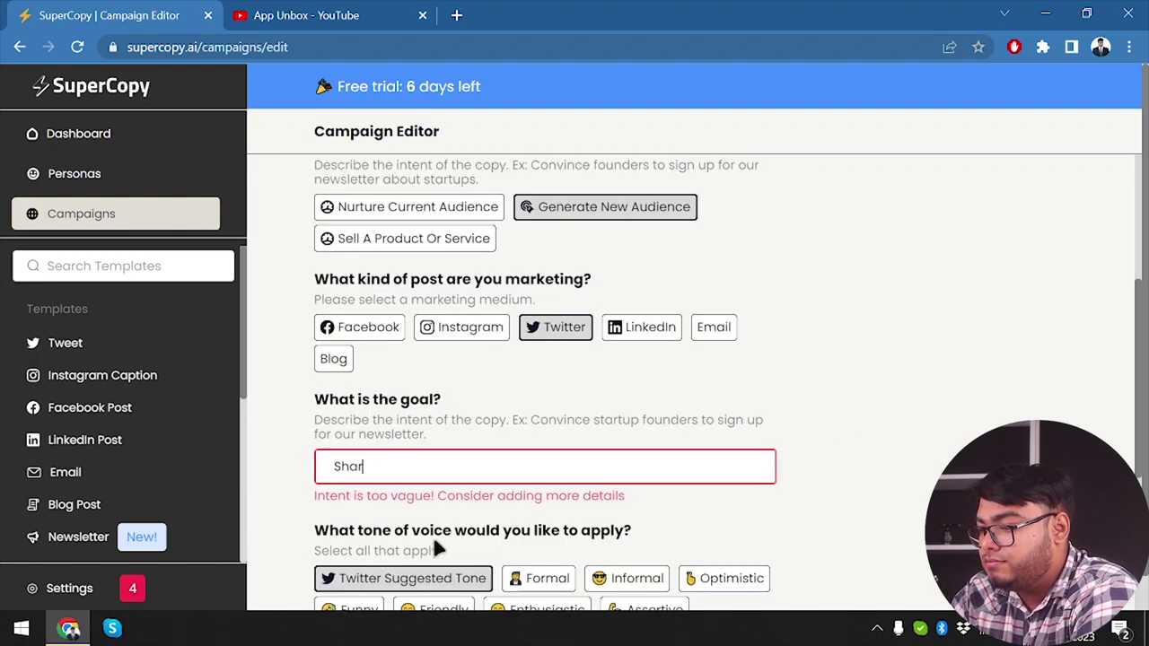
text(e new sof)
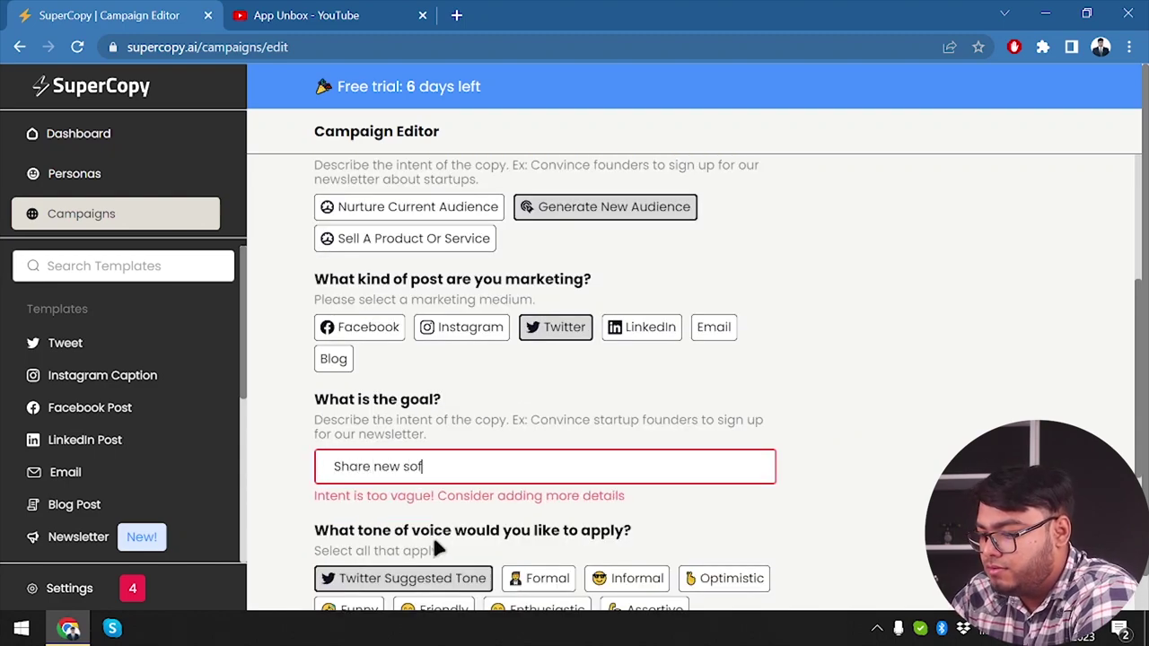
text(tware wit)
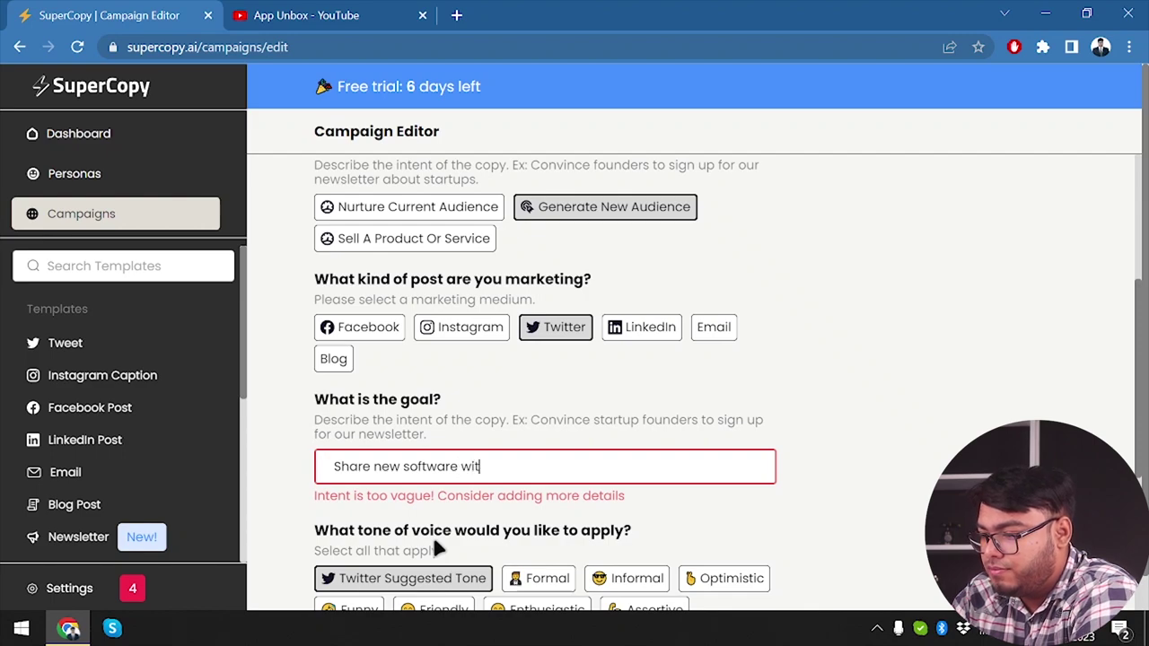
text(h them)
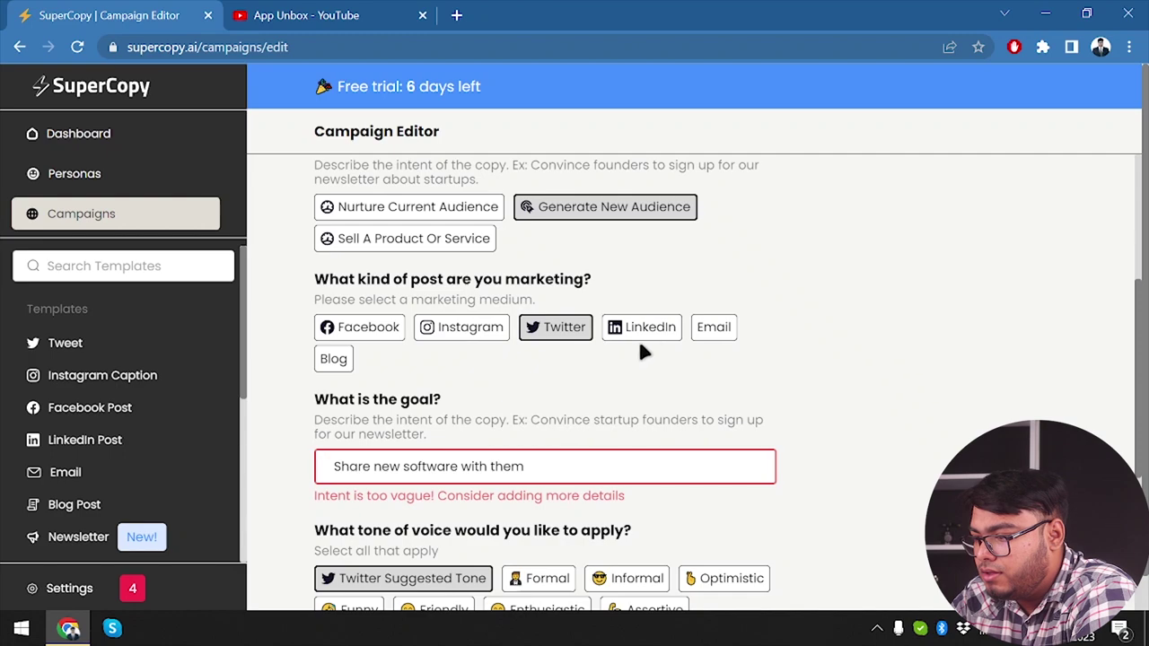
- Set the marketing medium to Blog and extend the copy's goal with ". so that they can be helped with in their daily life"
click(330, 360)
scroll(449, 359, down, 2)
click(575, 316)
text(. so that they can)
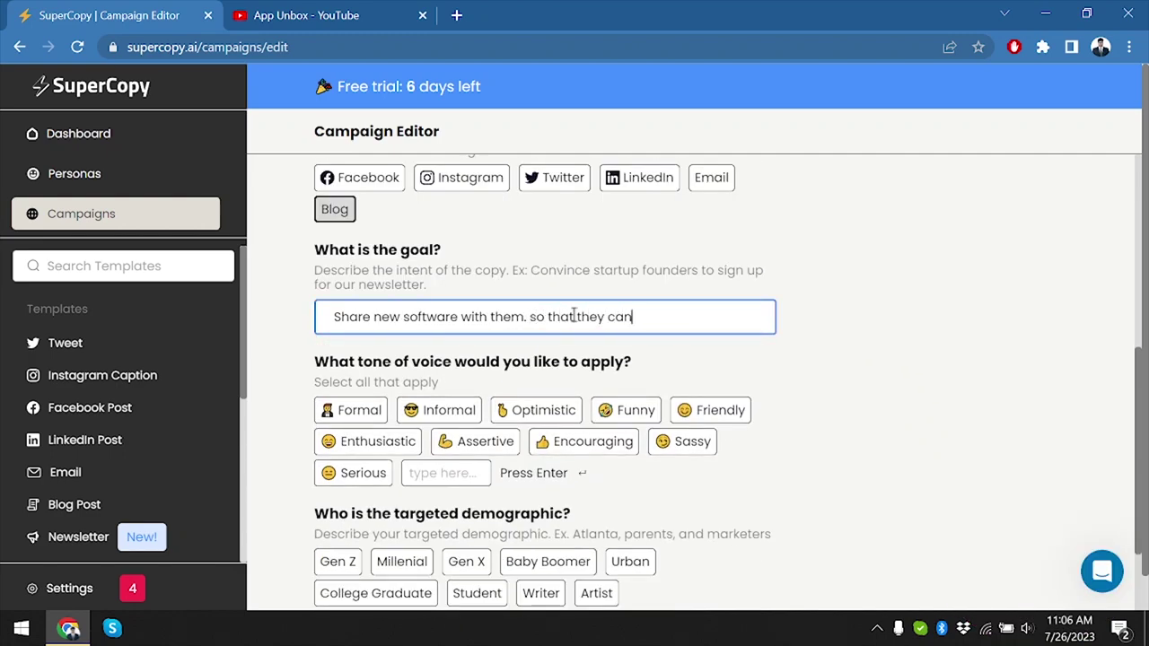
text( be helped with in their daily life)
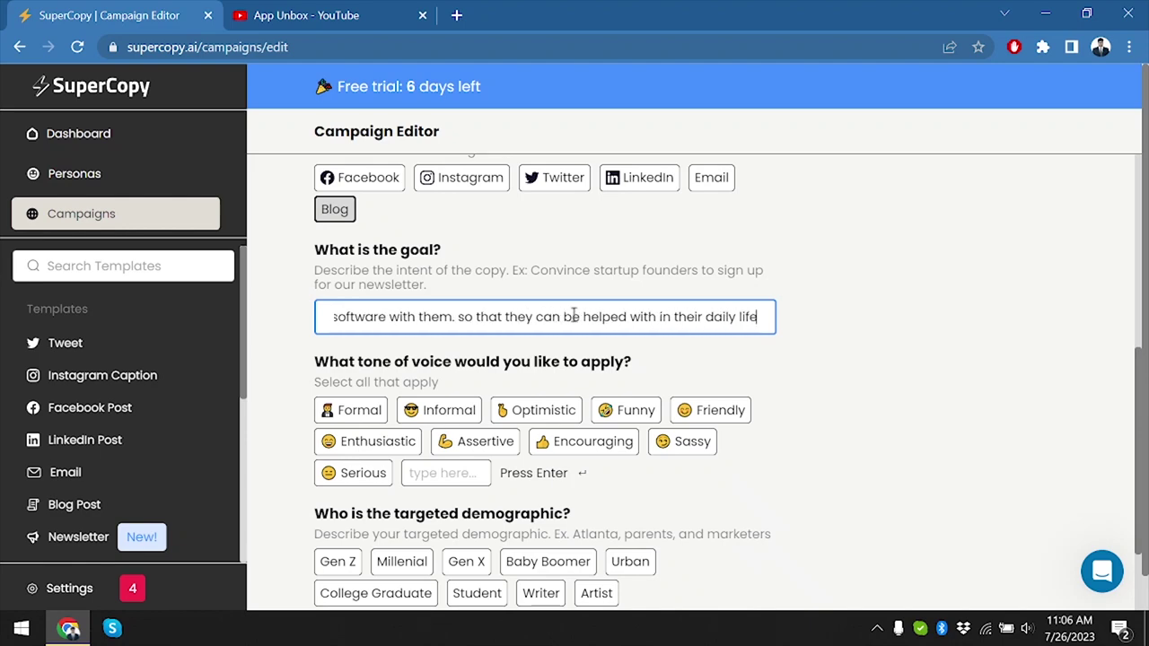
- Finish the goal sentence with a period and apply the Friendly, Formal, Encouraging and Optimistic tones of voice to the campaign
text(.)
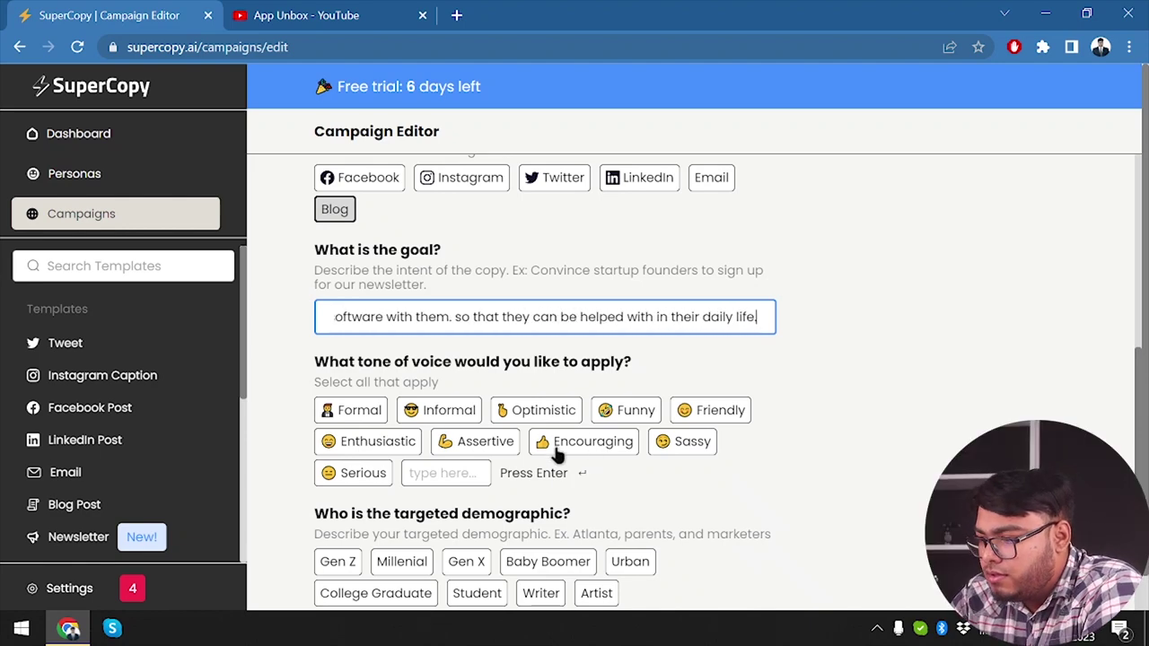
scroll(453, 435, down, 1)
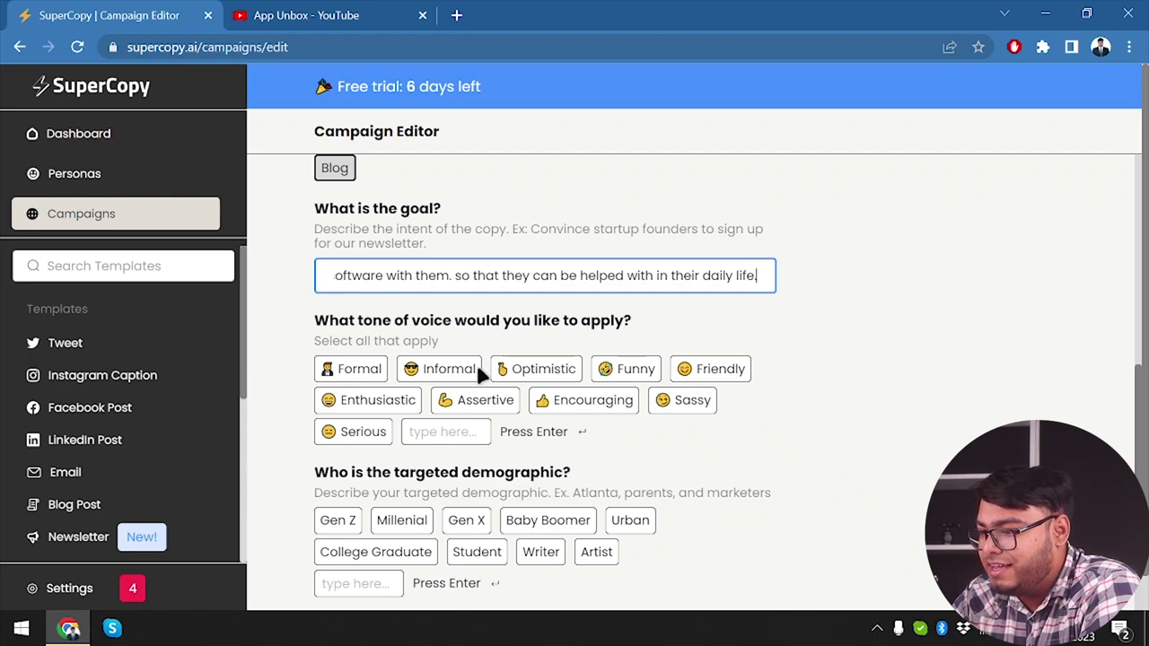
click(641, 373)
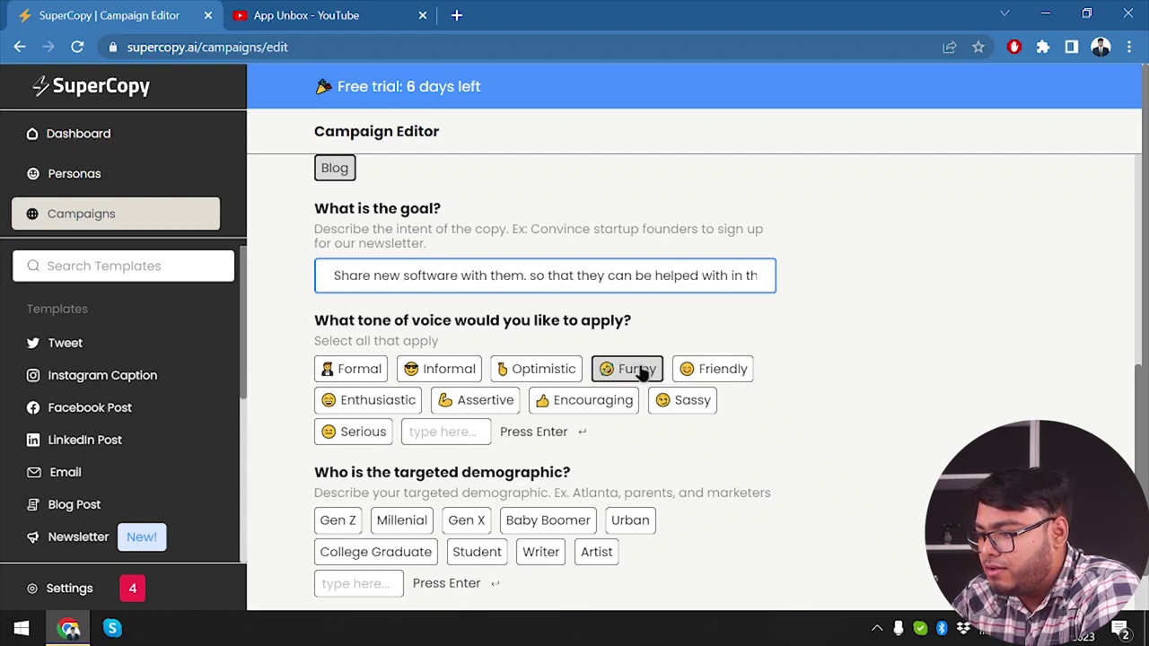
click(645, 373)
click(706, 375)
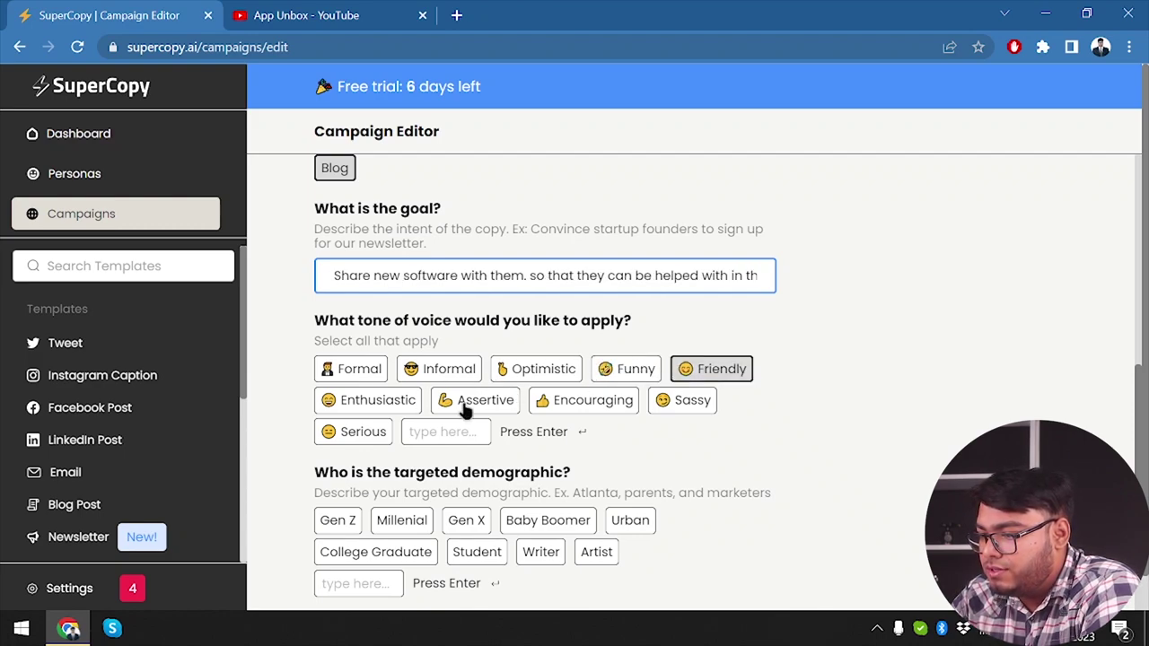
click(350, 374)
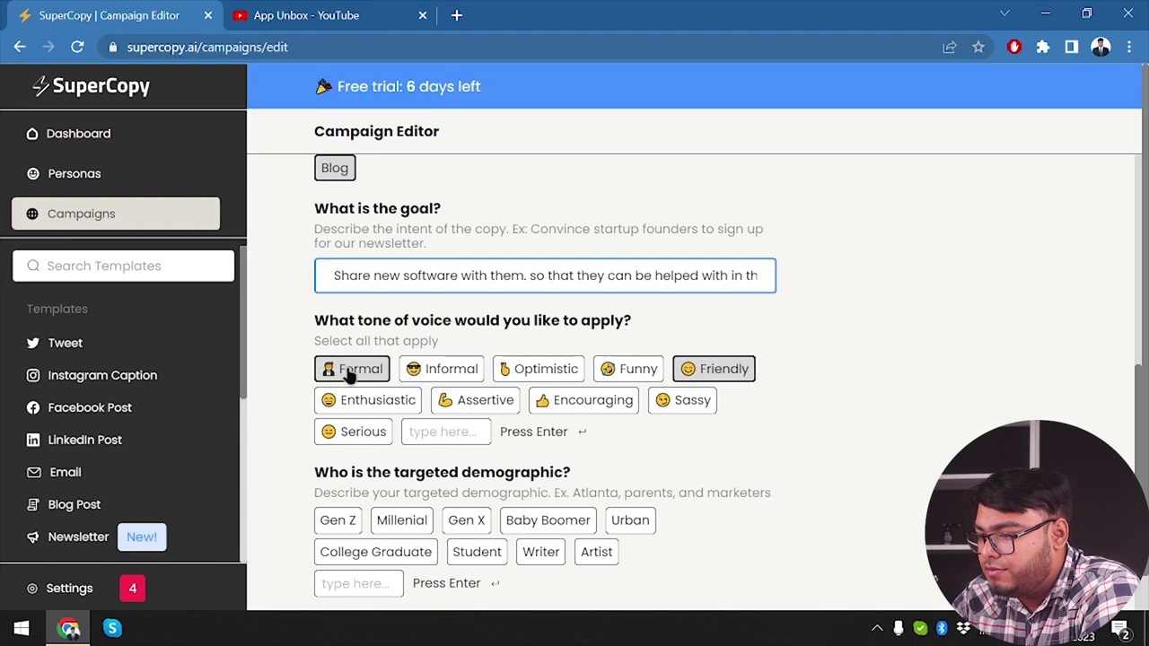
click(586, 401)
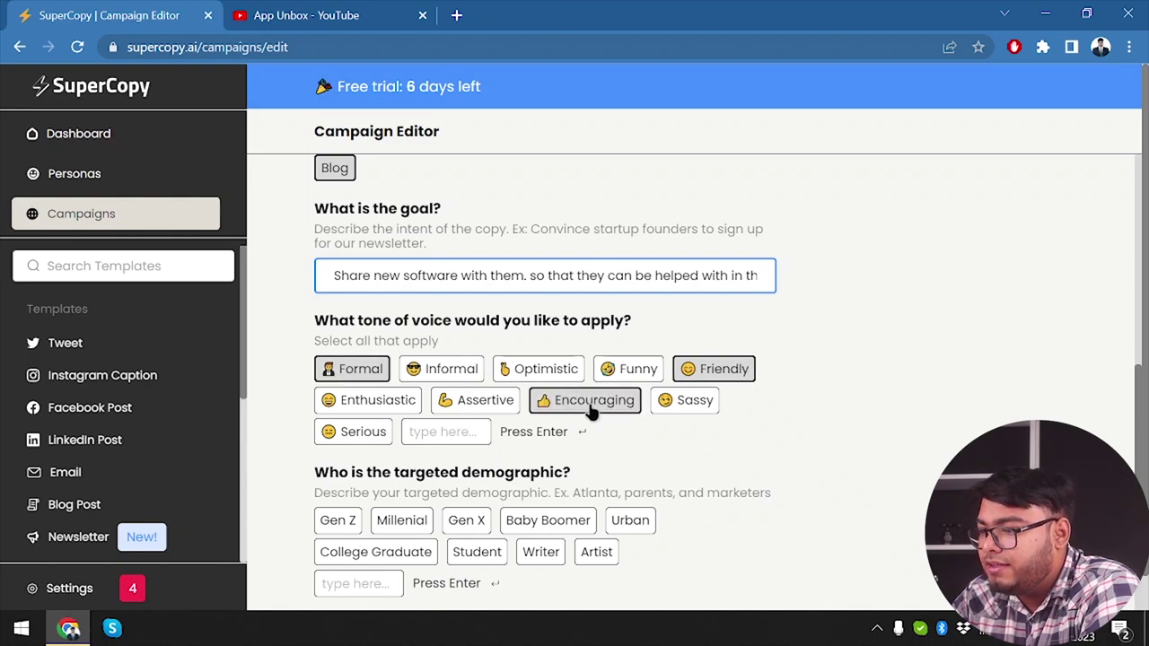
click(556, 373)
- Target the campaign at the College Graduate, Student, Writer, Urban and Millenial demographics
scroll(533, 457, down, 2)
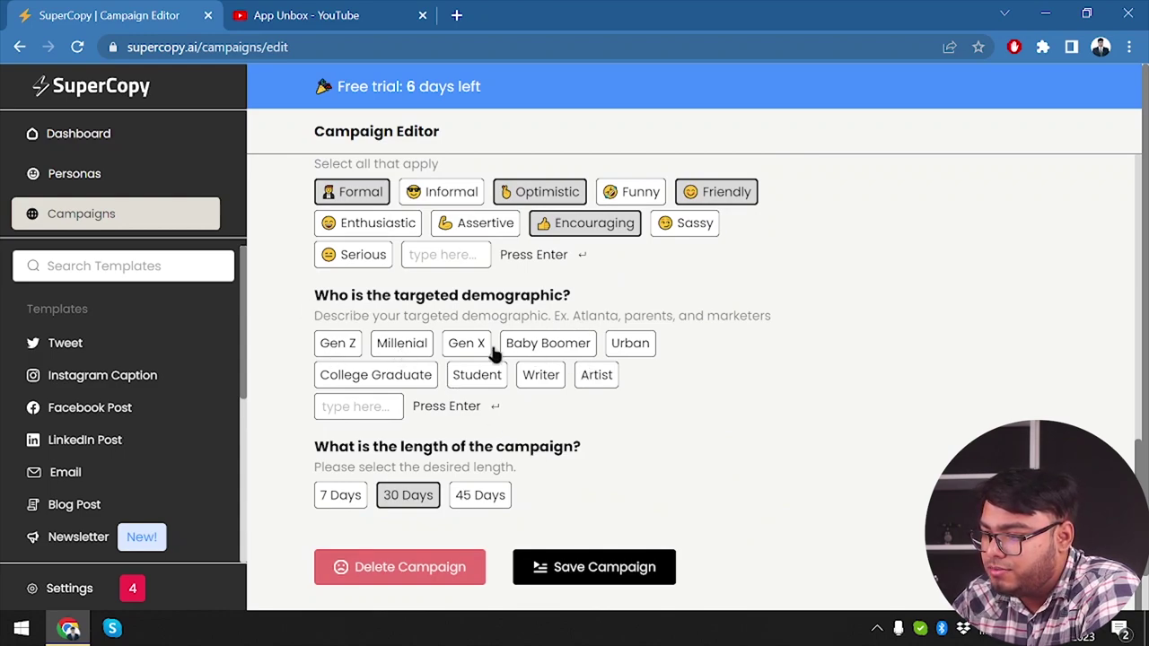
click(396, 384)
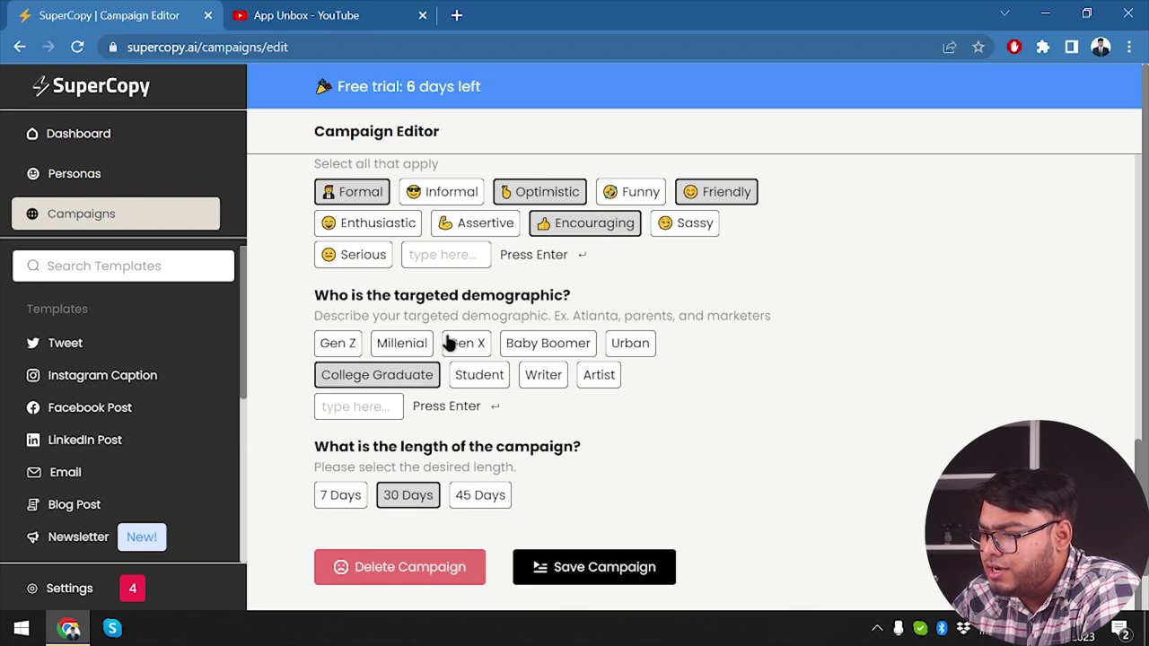
click(479, 375)
click(555, 377)
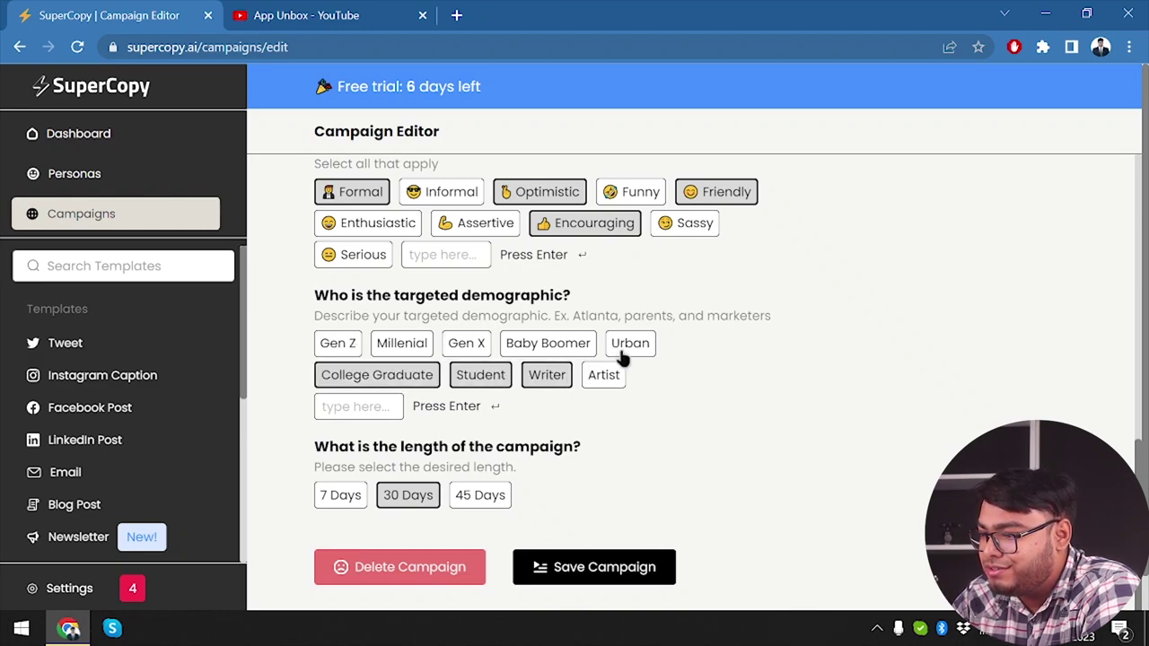
click(631, 350)
click(403, 346)
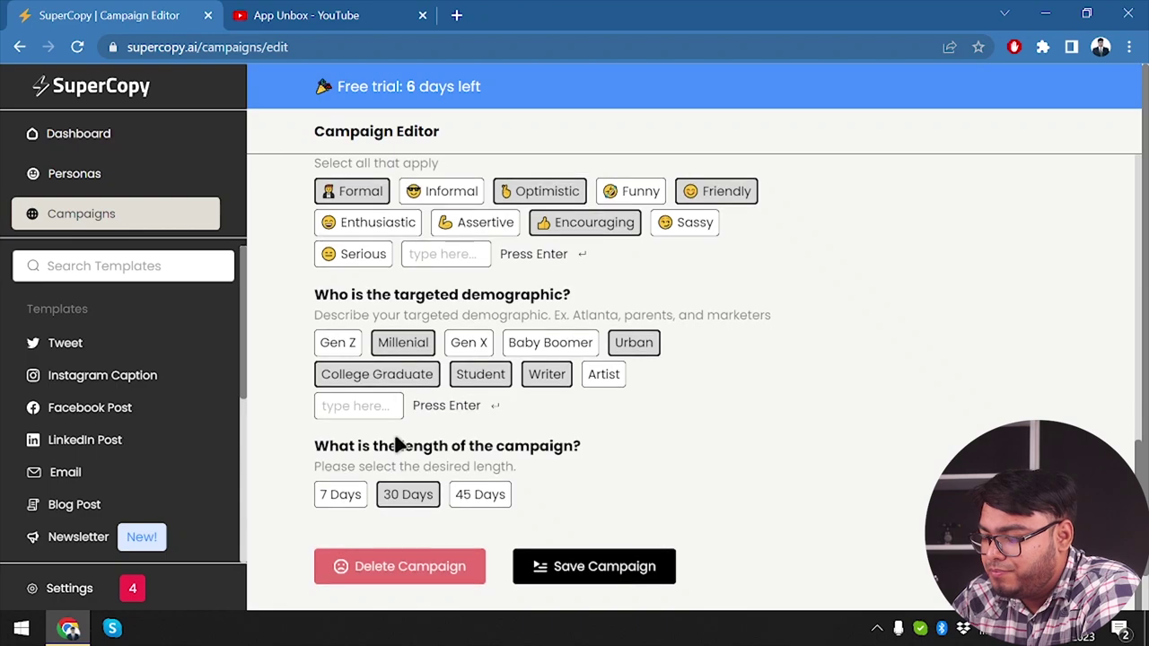
- Set the campaign length to 7 Days and save the campaign
click(350, 501)
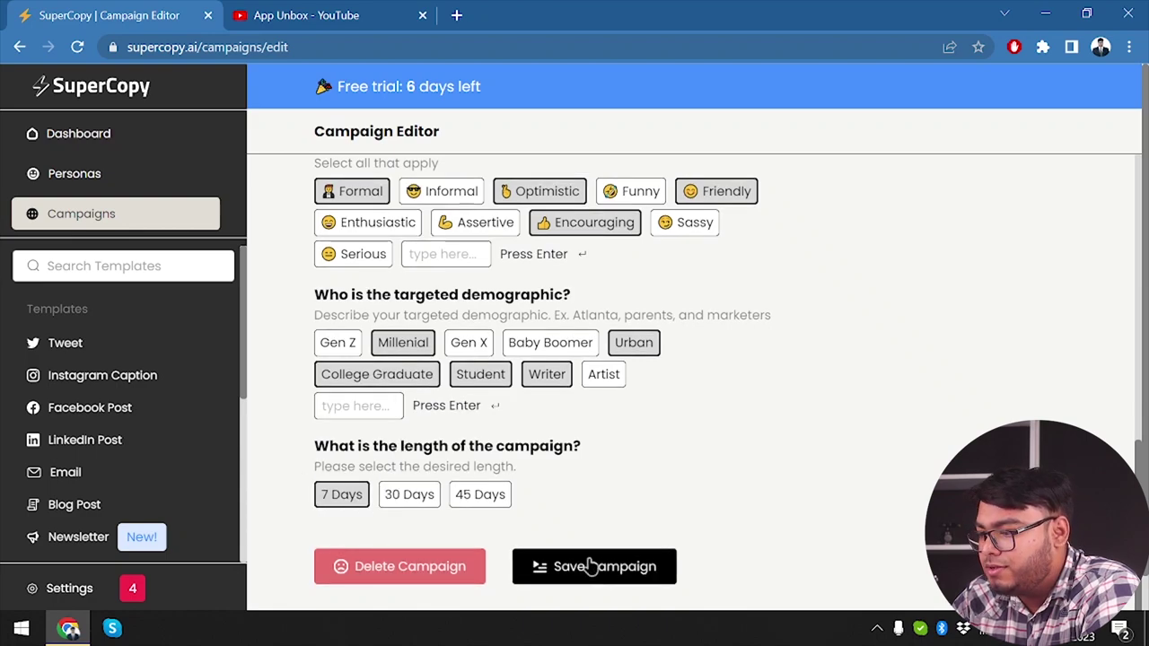
scroll(575, 467, down, 1)
click(610, 537)
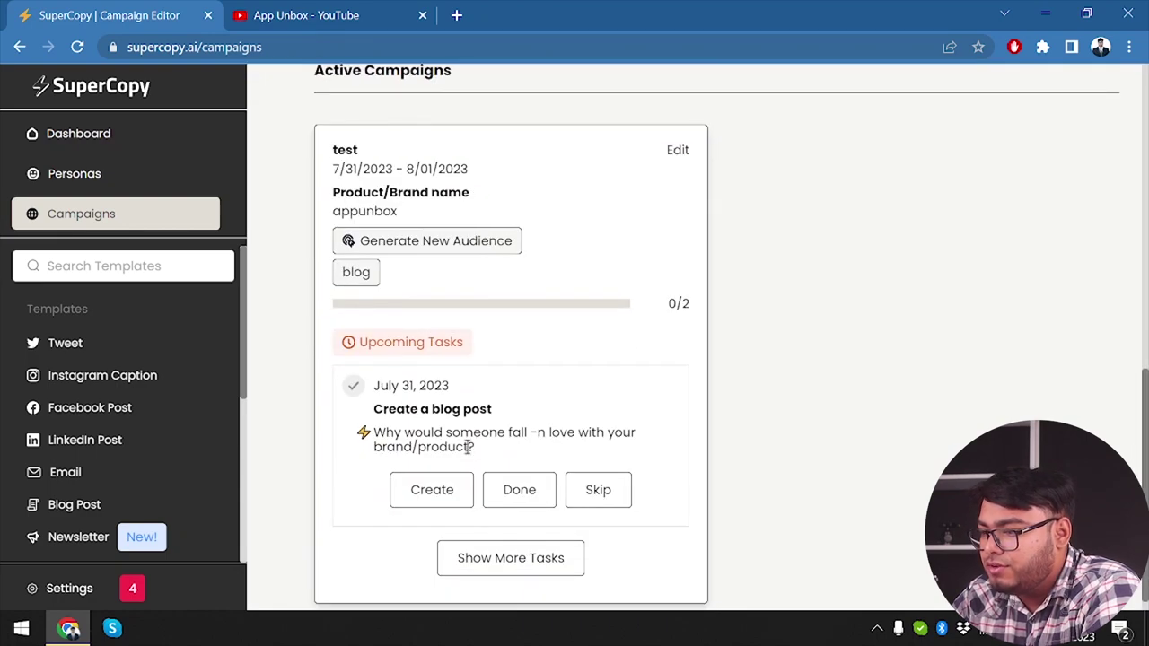
- Create the blog post from the test campaign's upcoming task and enable Persona Mode with the AppUnbox brand persona
scroll(396, 342, down, 1)
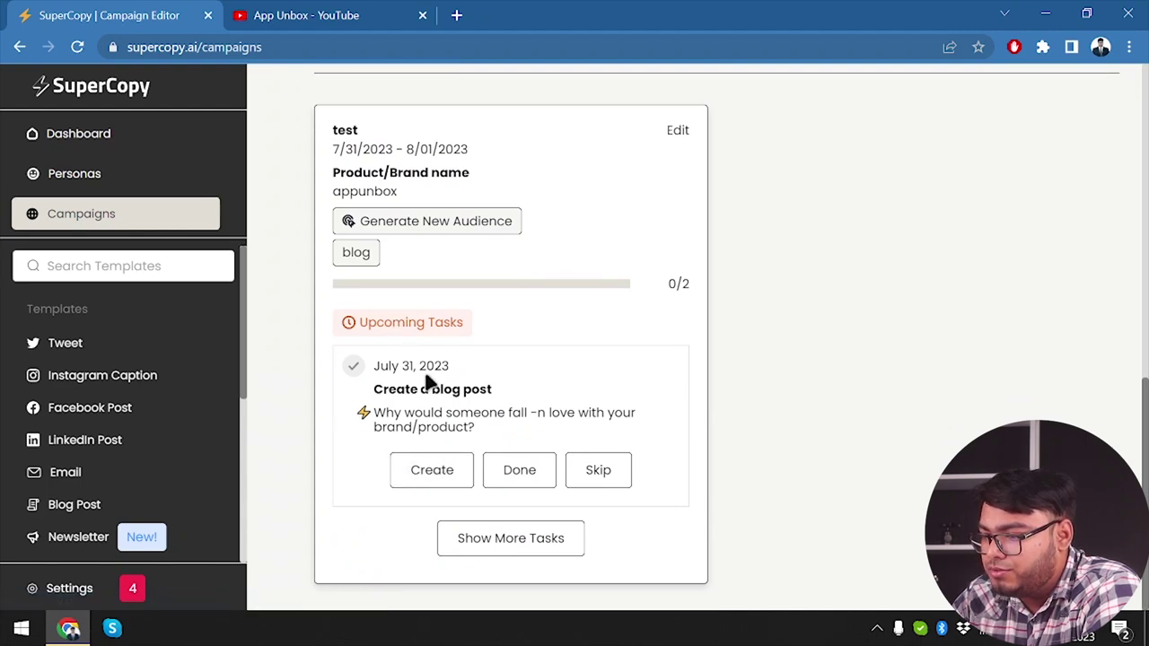
click(433, 469)
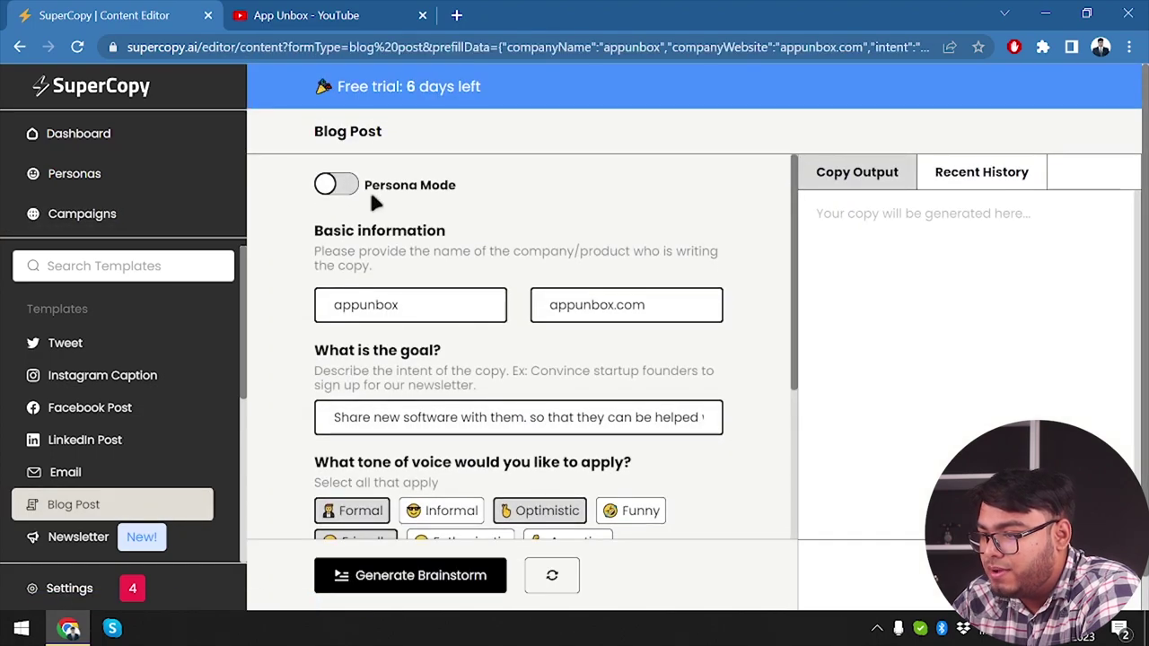
click(332, 184)
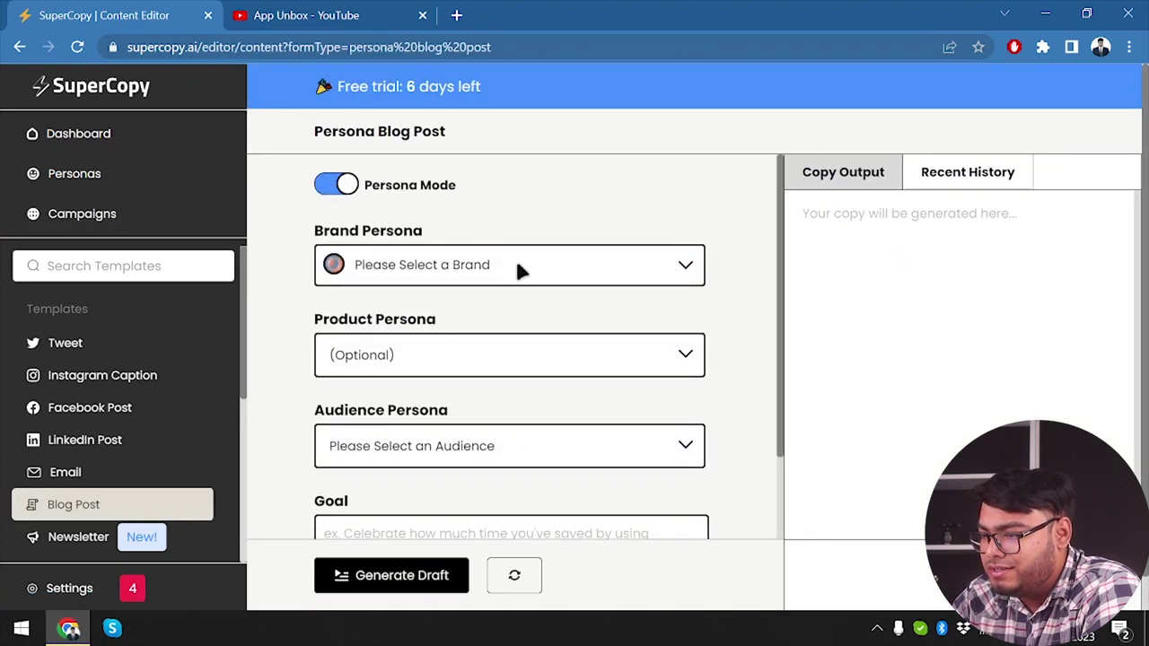
click(518, 270)
click(409, 356)
click(400, 366)
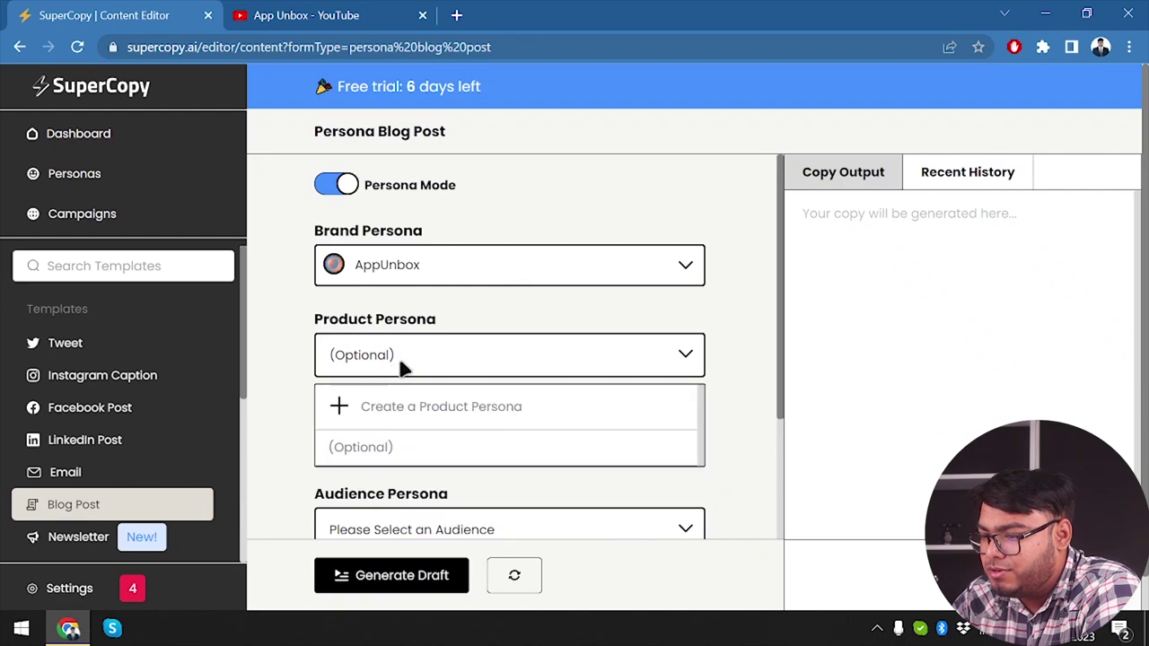
click(435, 424)
click(667, 282)
click(712, 158)
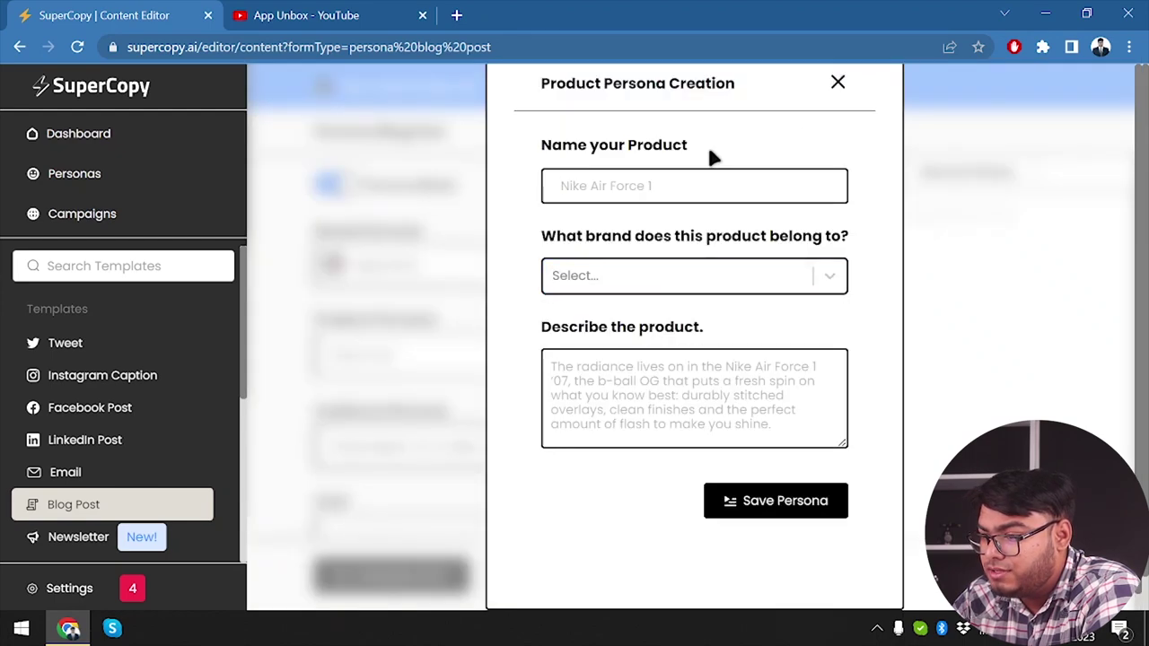
click(835, 84)
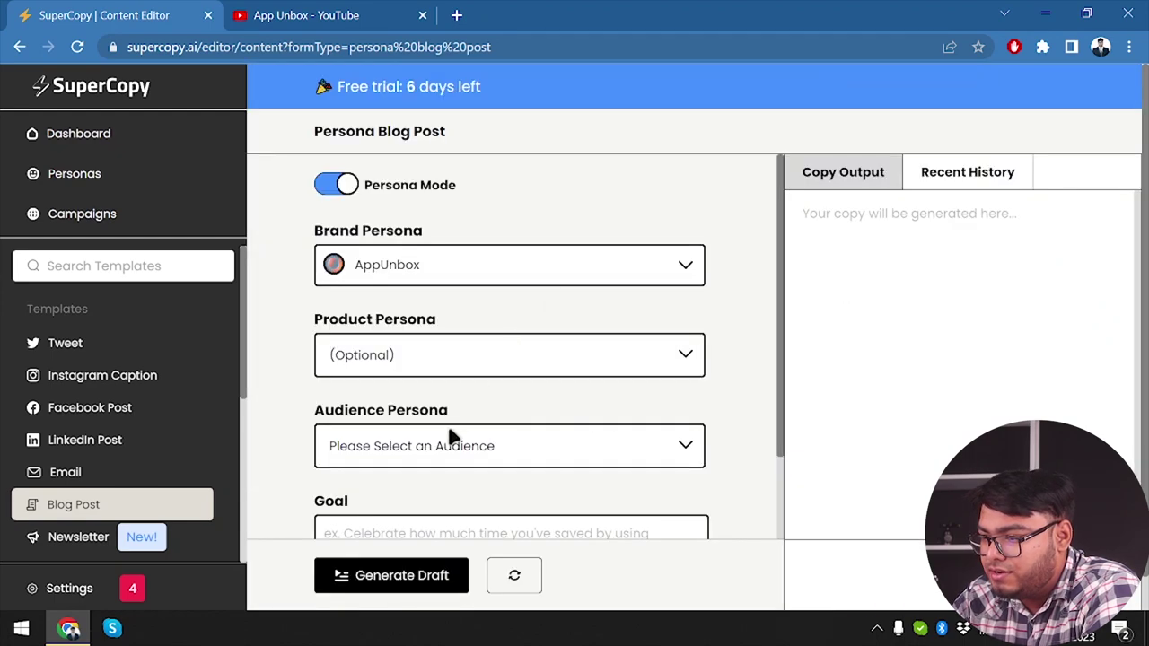
- Choose Tech-Savvy Gadget Enthusiast as the audience persona for the blog post
scroll(452, 436, down, 2)
scroll(428, 283, up, 1)
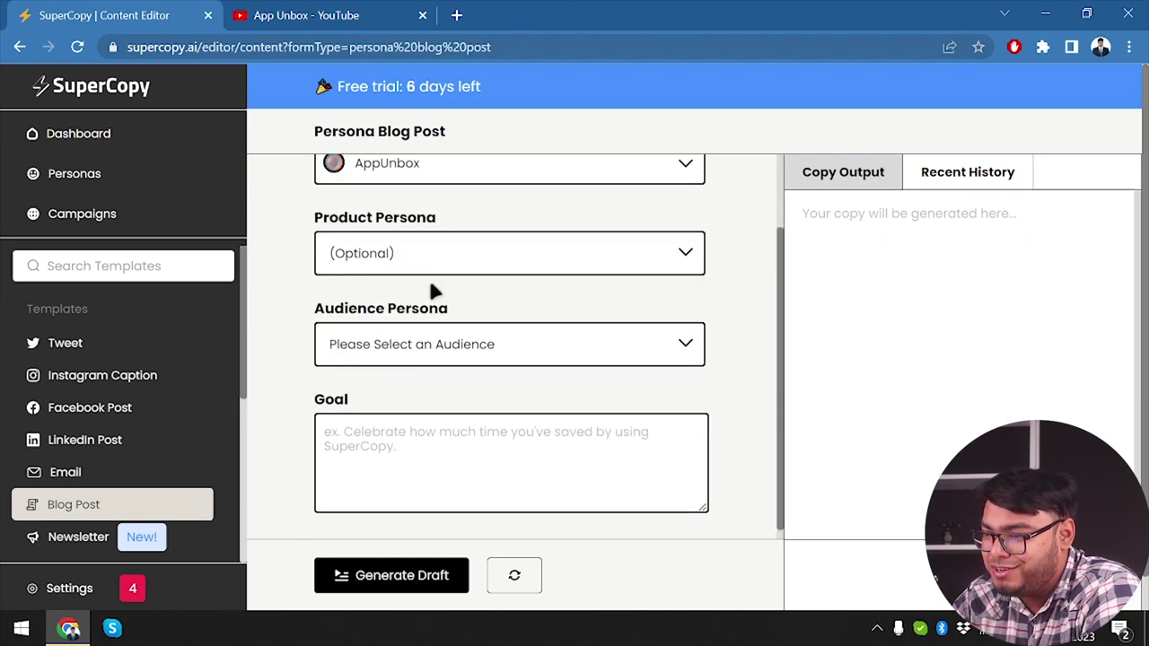
click(425, 346)
click(453, 436)
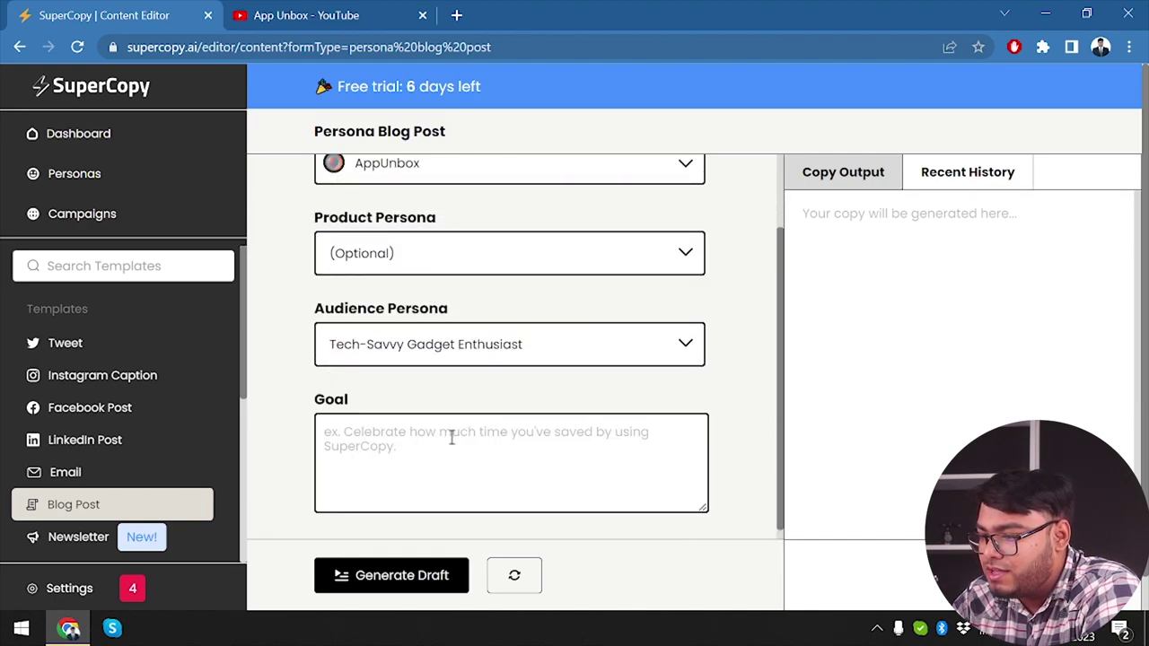
- Fill the blog post's goal with the channel introduction that begins "Welcome to App Unbox, the ultimate destination for all your tech needs!"
click(391, 440)
scroll(391, 440, down, 1)
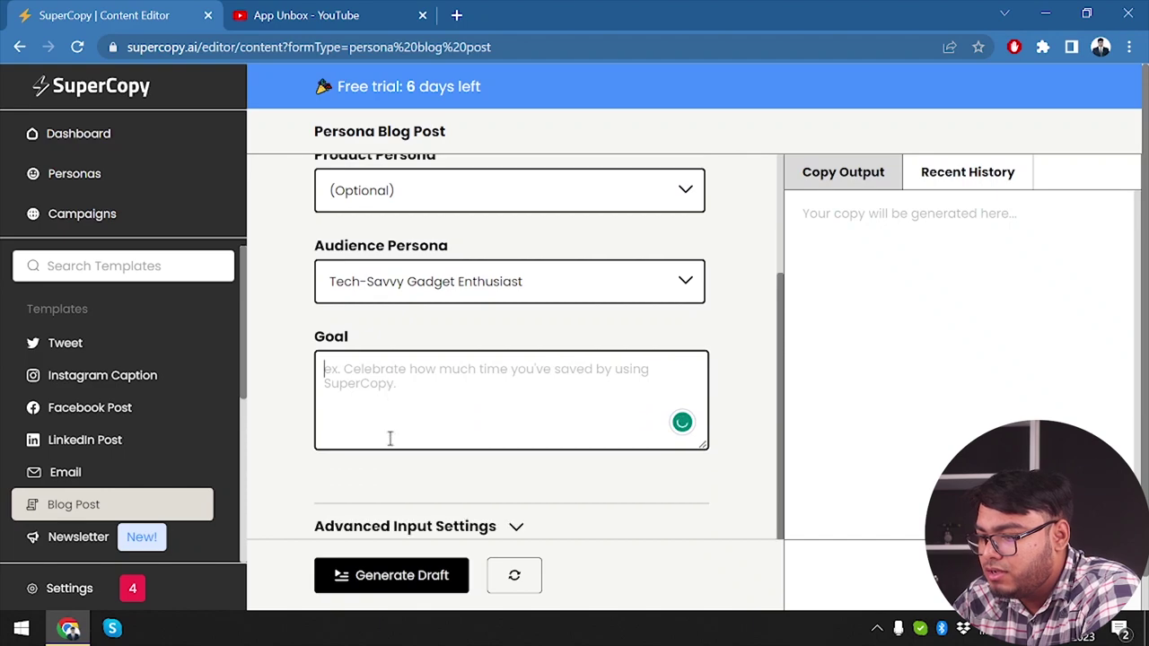
scroll(390, 438, down, 1)
text(Welcome to App Unbox, the ultimate destination for all your tech needs! Whether you're a freelancer looking to enhance your software development skills or just someone who loves diving into new adventures with technology, our channel is here for you. We offer in-depth reviews and tutorials on the latest mobile and computer applications that will ignite your passion for innovation. Plus, we've got valuable insights on SEO-related tools that can help grow your business. Join our community of like-minded gadget enthusiasts and stay ahead of the curve with expert recommendations tailored just for you!)
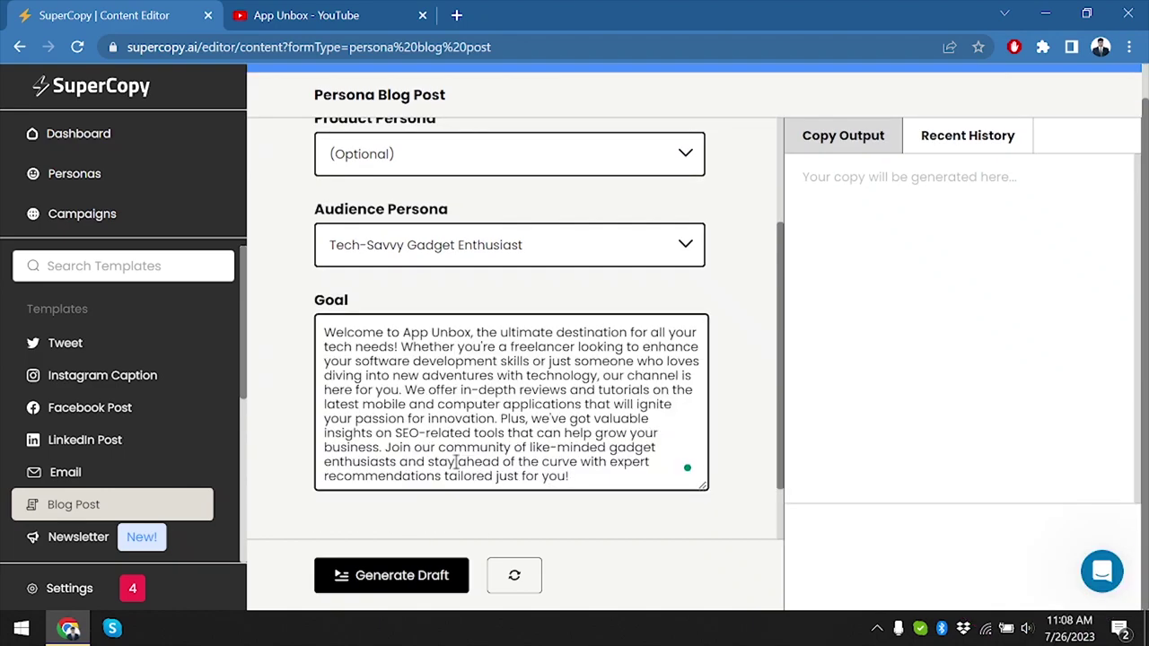
- Raise the flavor in the advanced input settings to the maximum, More (Creative), and generate the draft
scroll(395, 440, down, 1)
click(462, 492)
scroll(539, 404, down, 4)
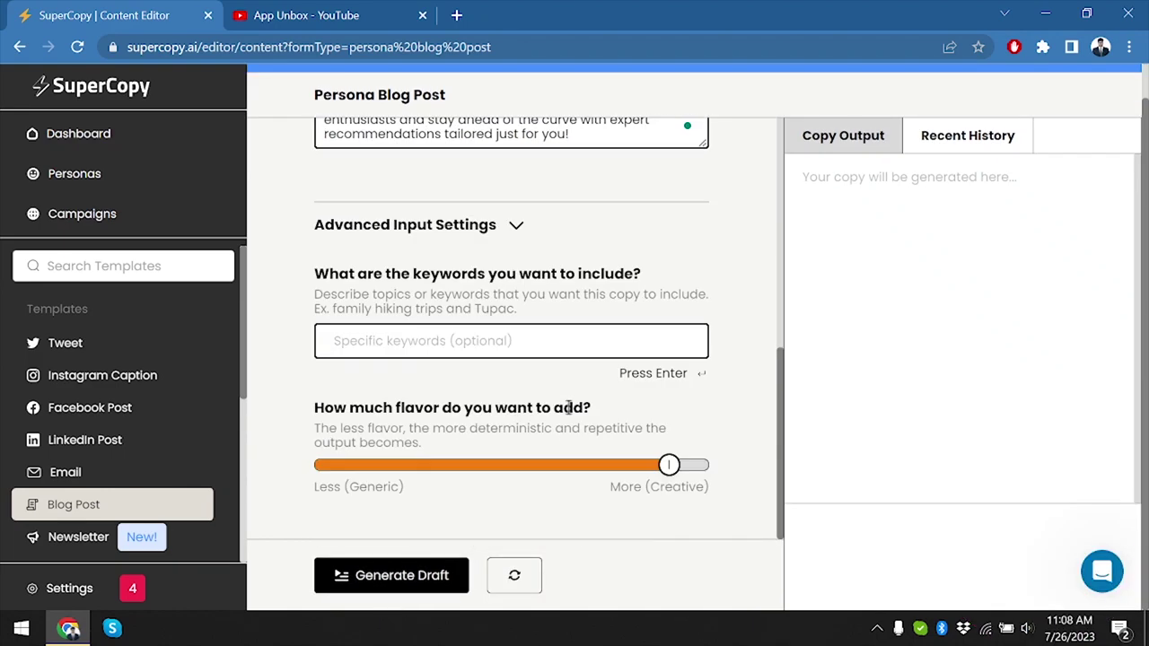
drag(672, 465, 737, 482)
click(445, 565)
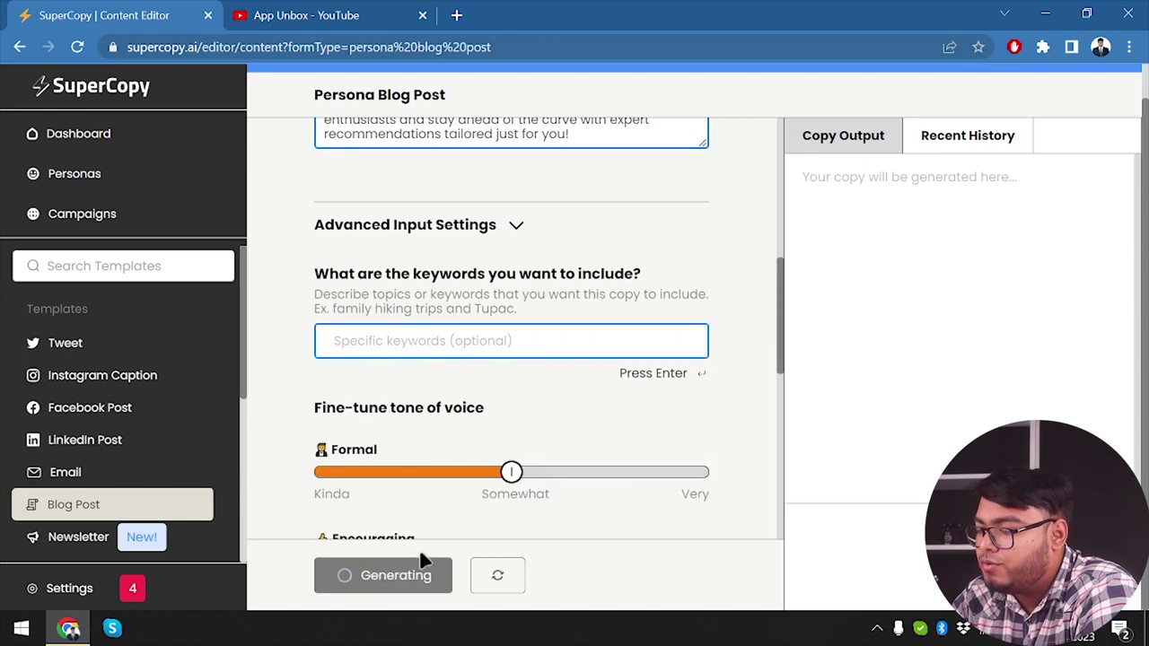
- Read through the generated blog draft and reduce the flavor to about four fifths of the range
scroll(511, 404, down, 2)
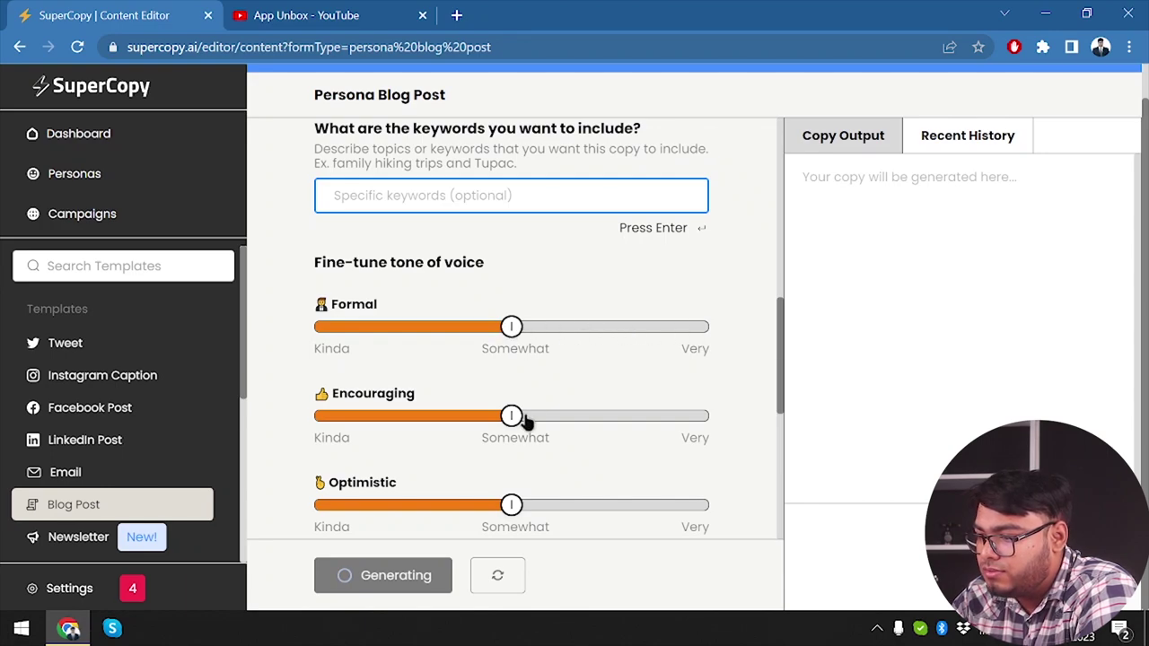
scroll(530, 429, down, 5)
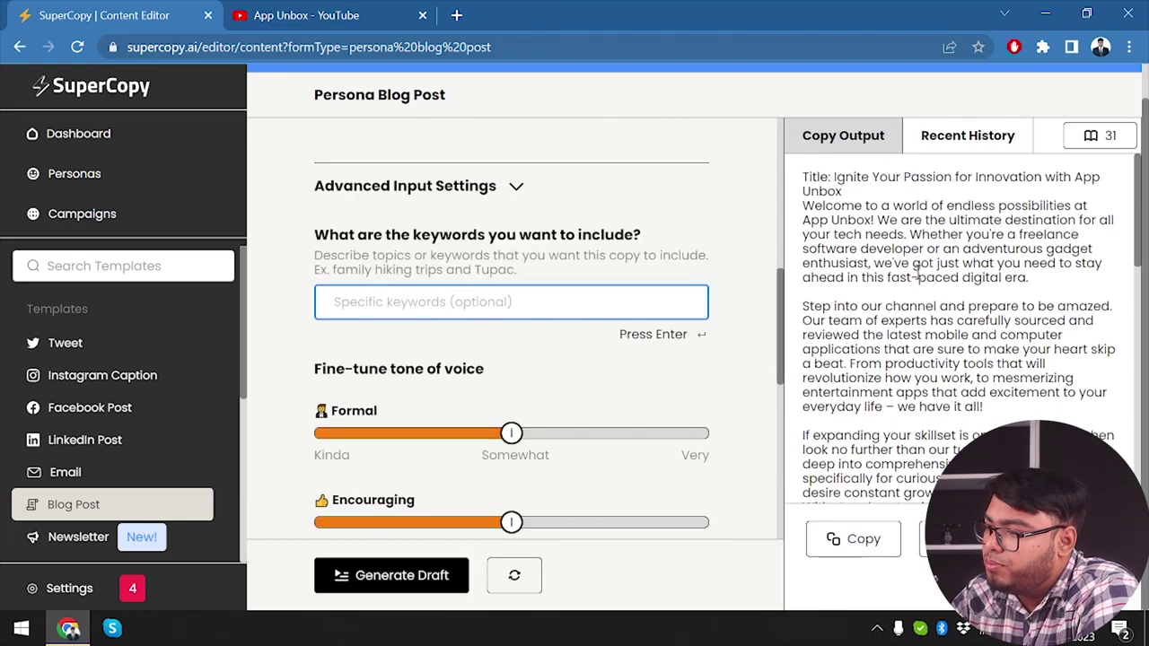
scroll(916, 272, down, 6)
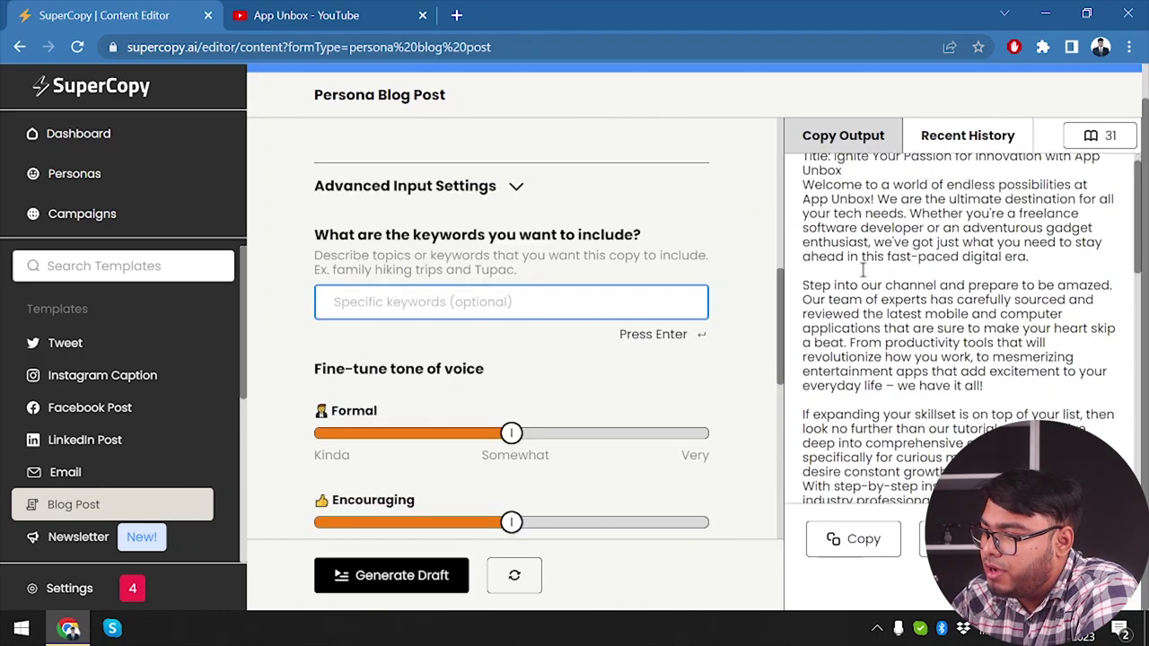
scroll(539, 472, down, 5)
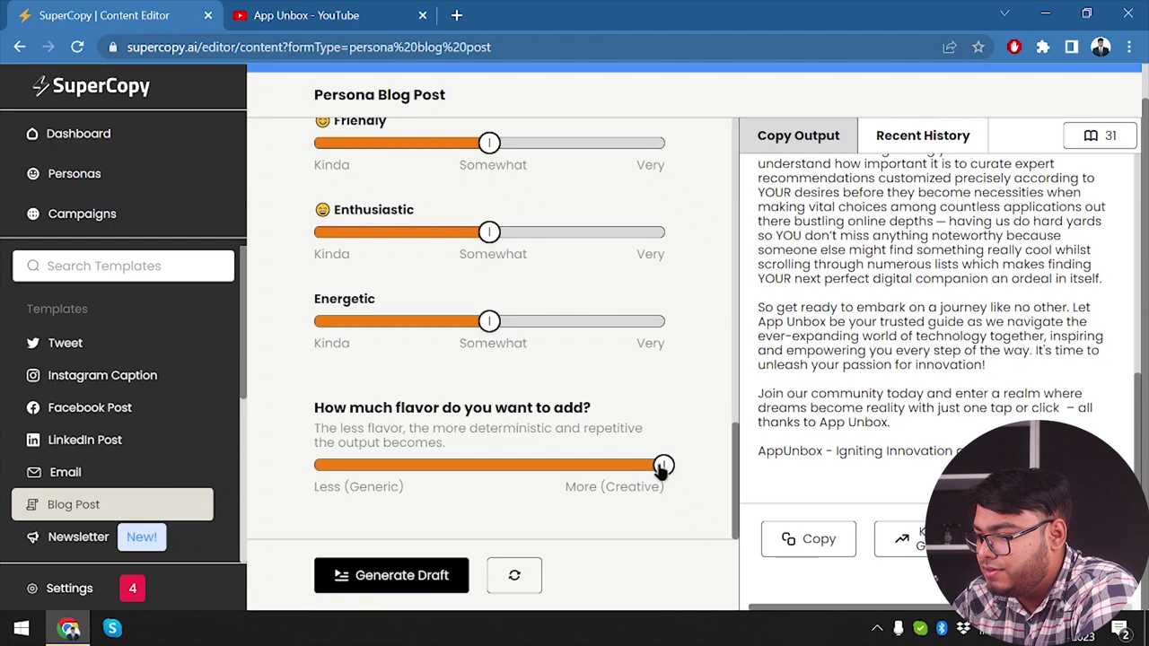
drag(664, 465, 603, 494)
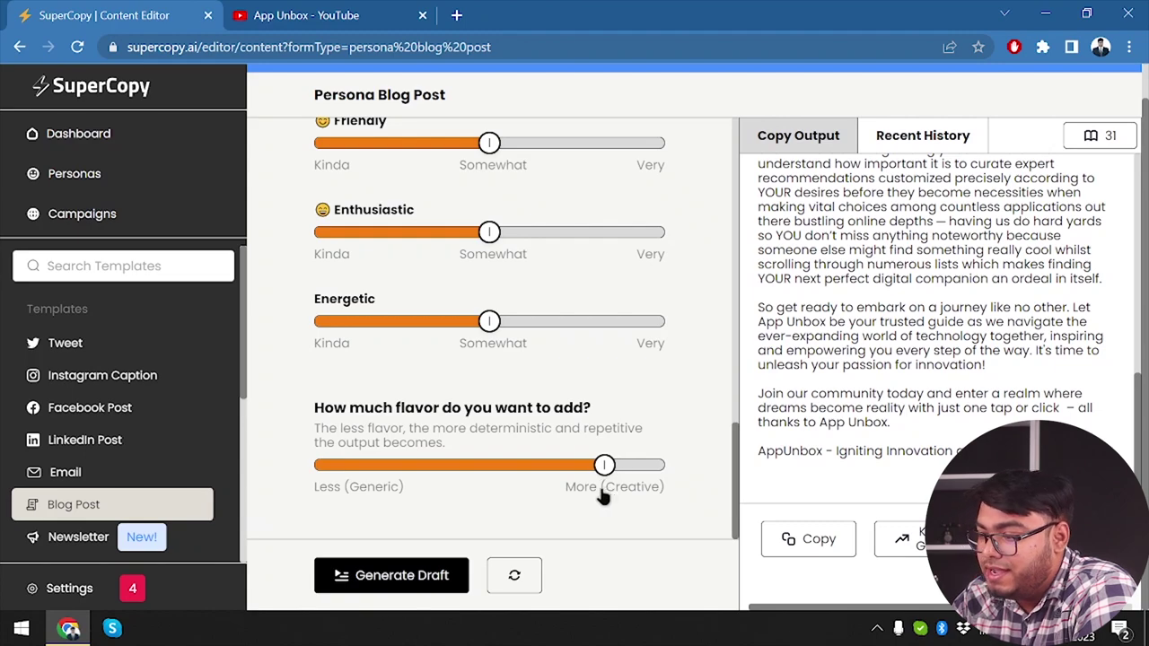
- Lower the Energetic and Enthusiastic tone-of-voice levels to Kinda
scroll(582, 415, up, 2)
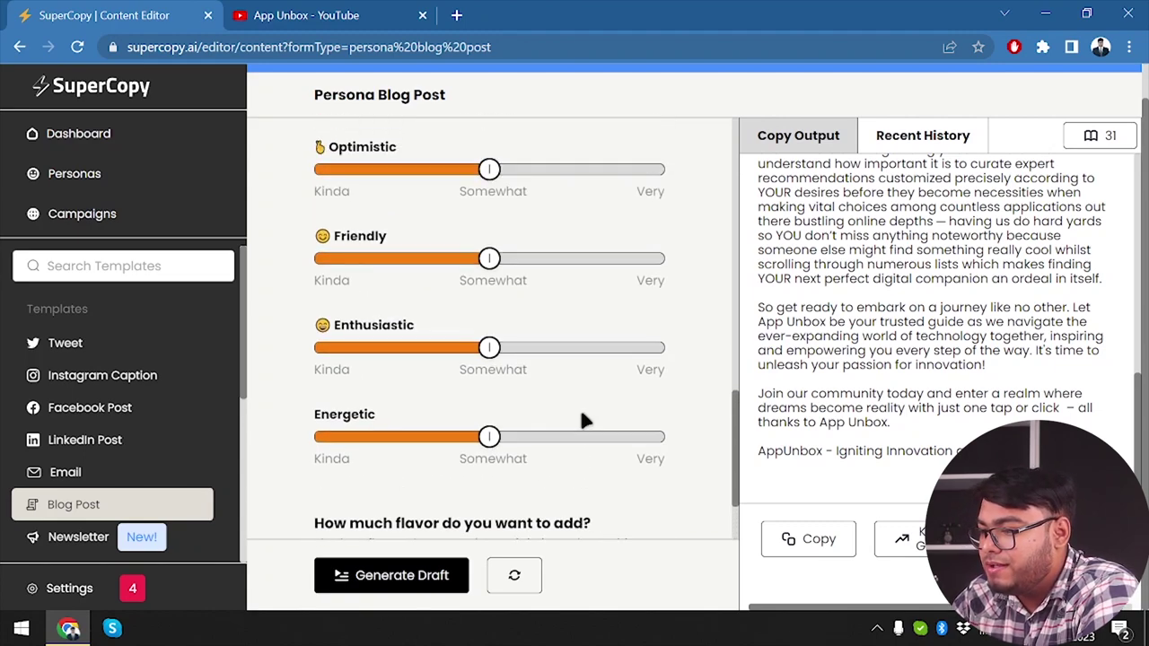
drag(551, 449, 718, 453)
click(507, 440)
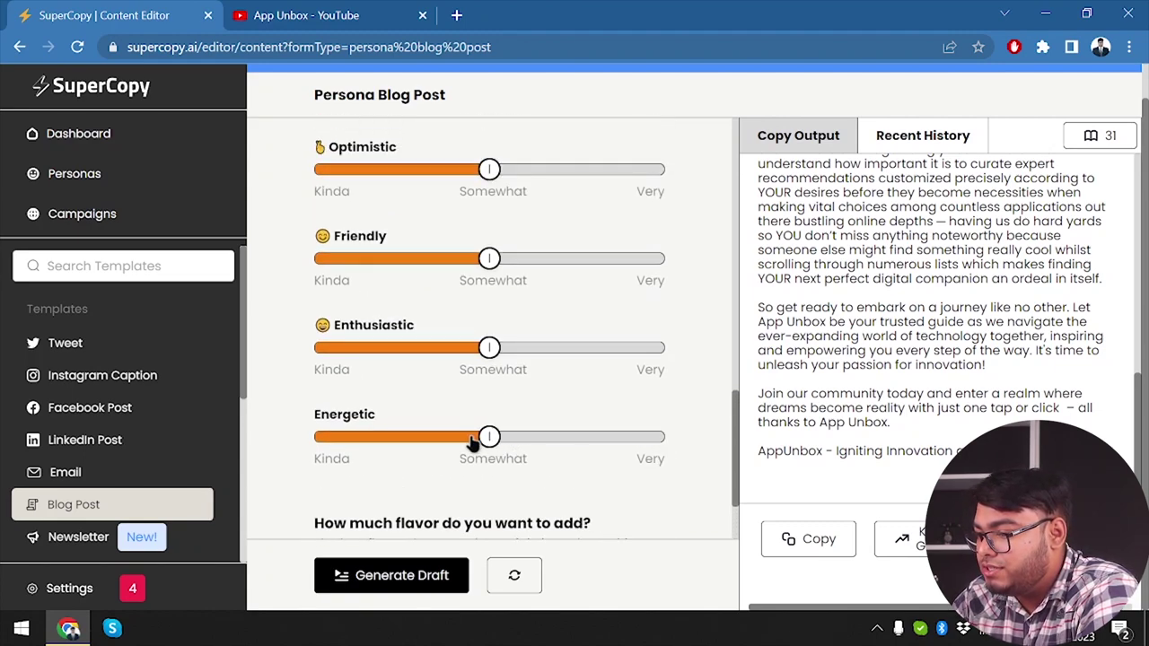
drag(475, 442, 99, 428)
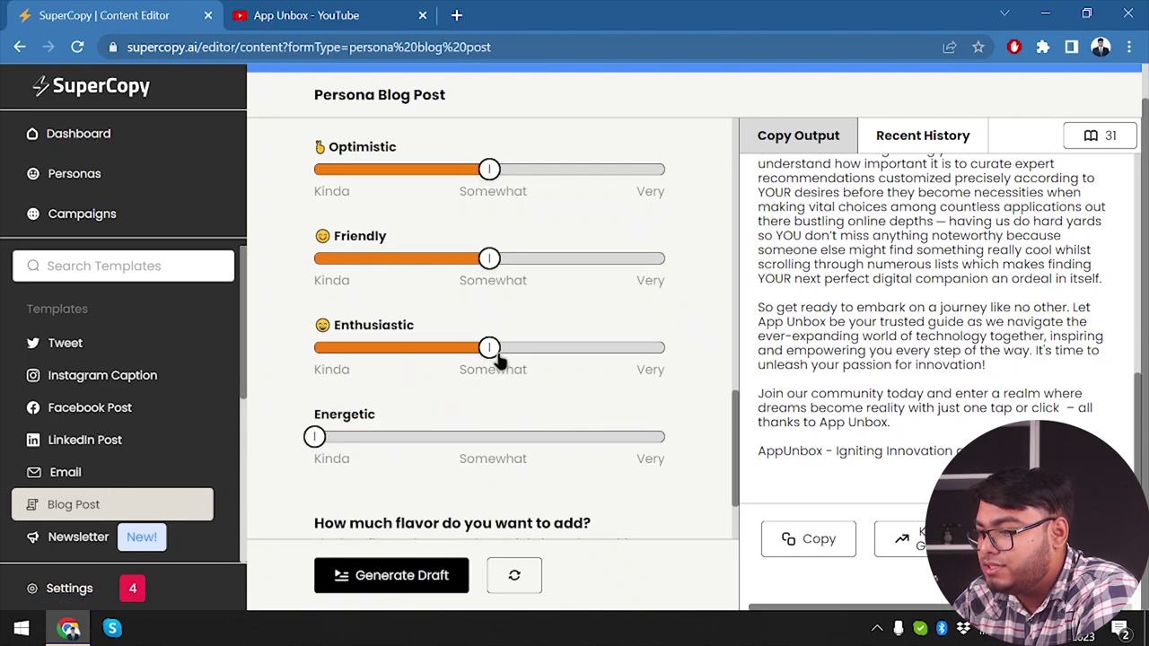
drag(350, 348, 170, 351)
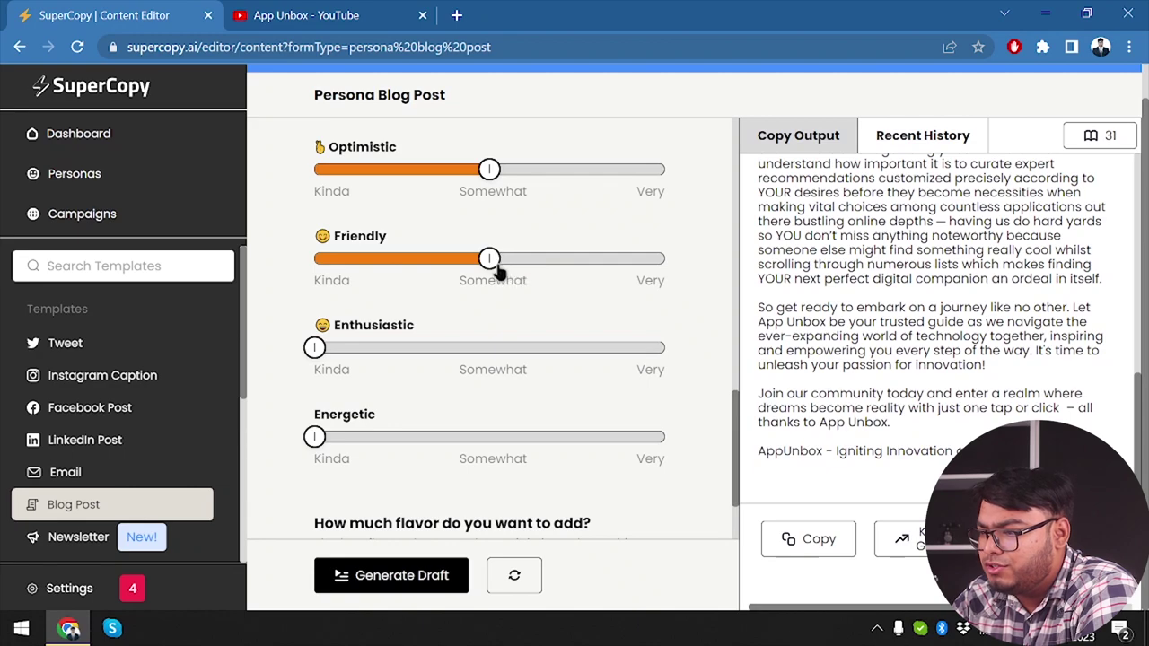
- Raise the Friendly tone-of-voice level to Very
click(581, 280)
click(566, 275)
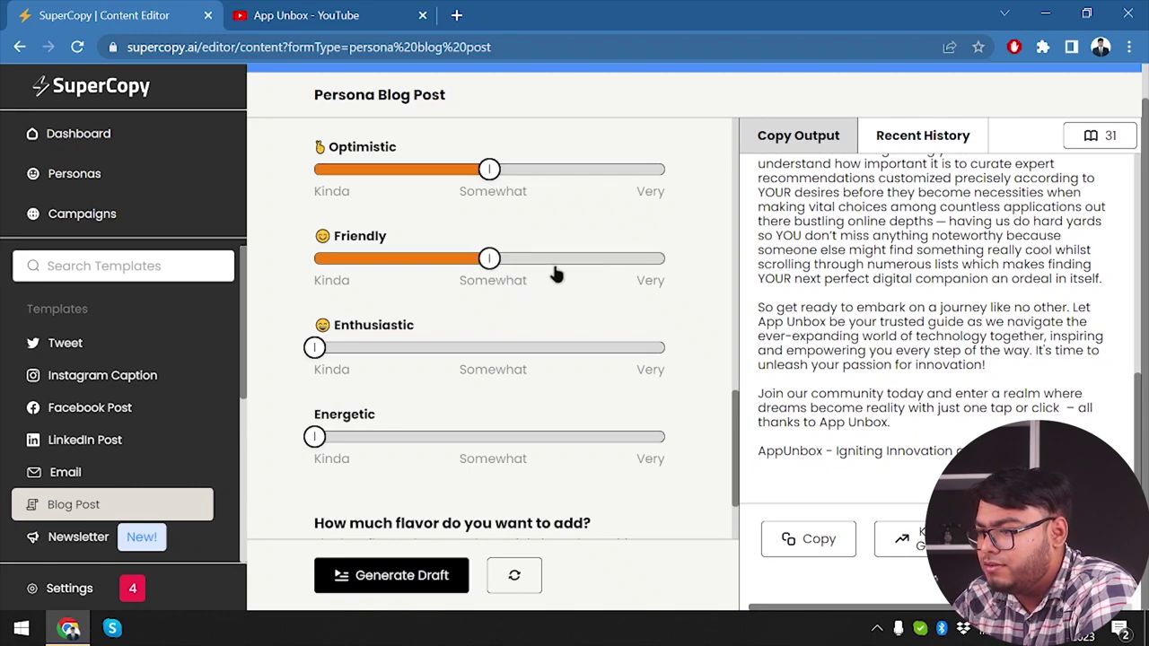
drag(493, 259, 665, 274)
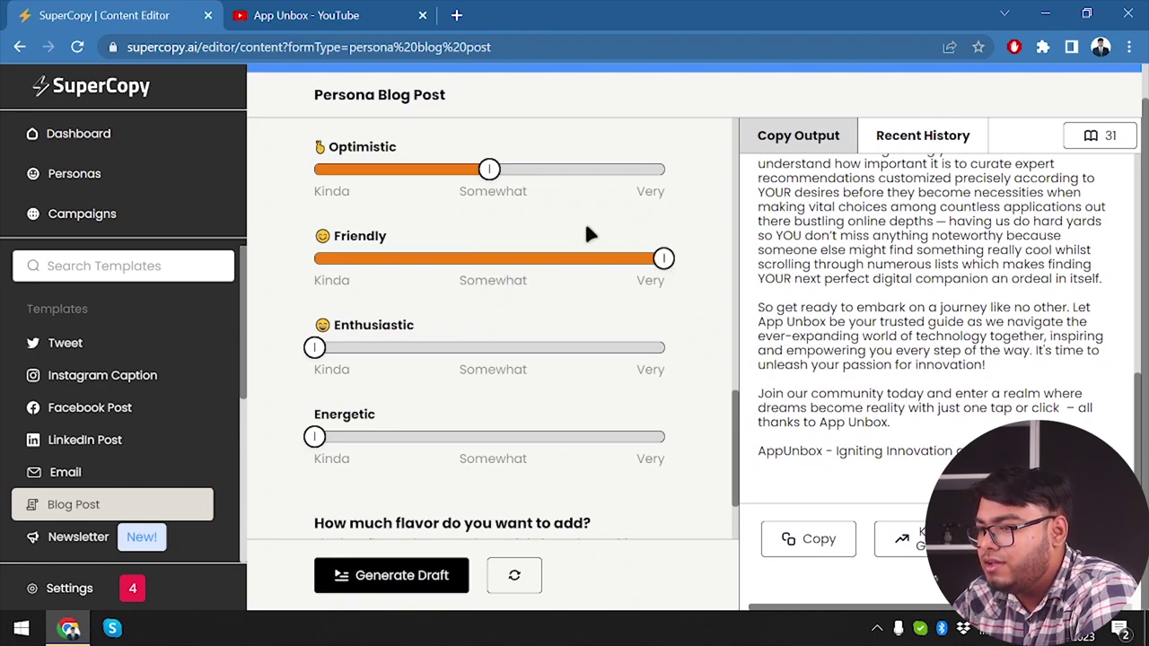
- Lower the Optimistic tone-of-voice level to Kinda and raise the Encouraging and Formal levels to Very
scroll(589, 236, up, 1)
drag(490, 269, 386, 220)
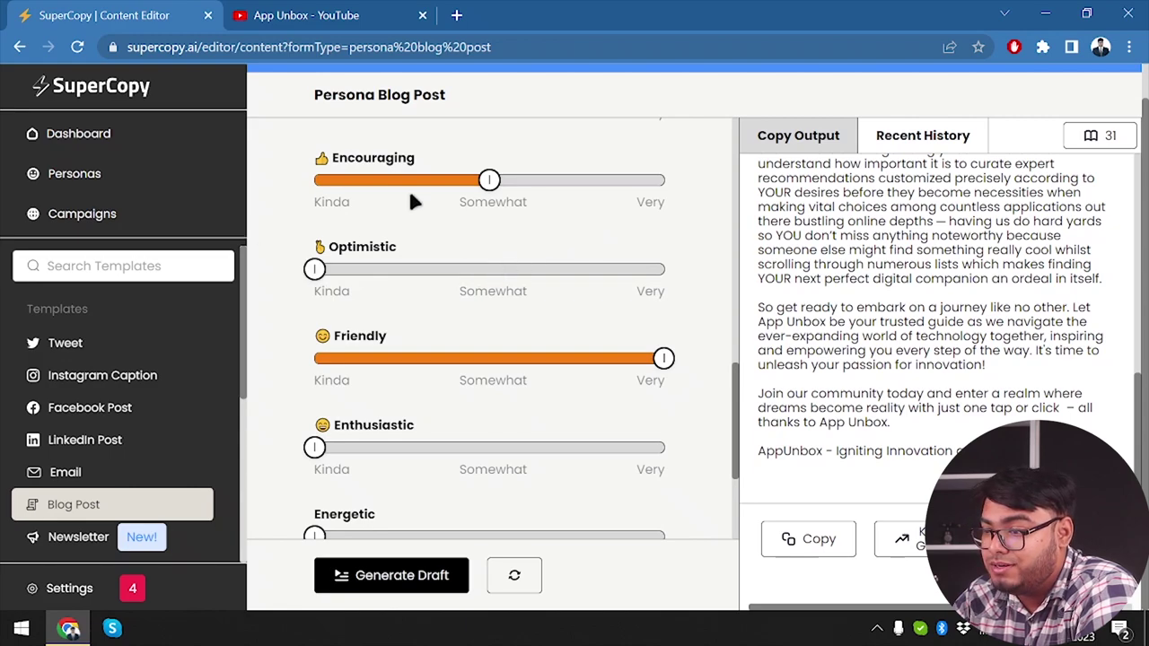
drag(489, 180, 665, 193)
scroll(495, 206, up, 1)
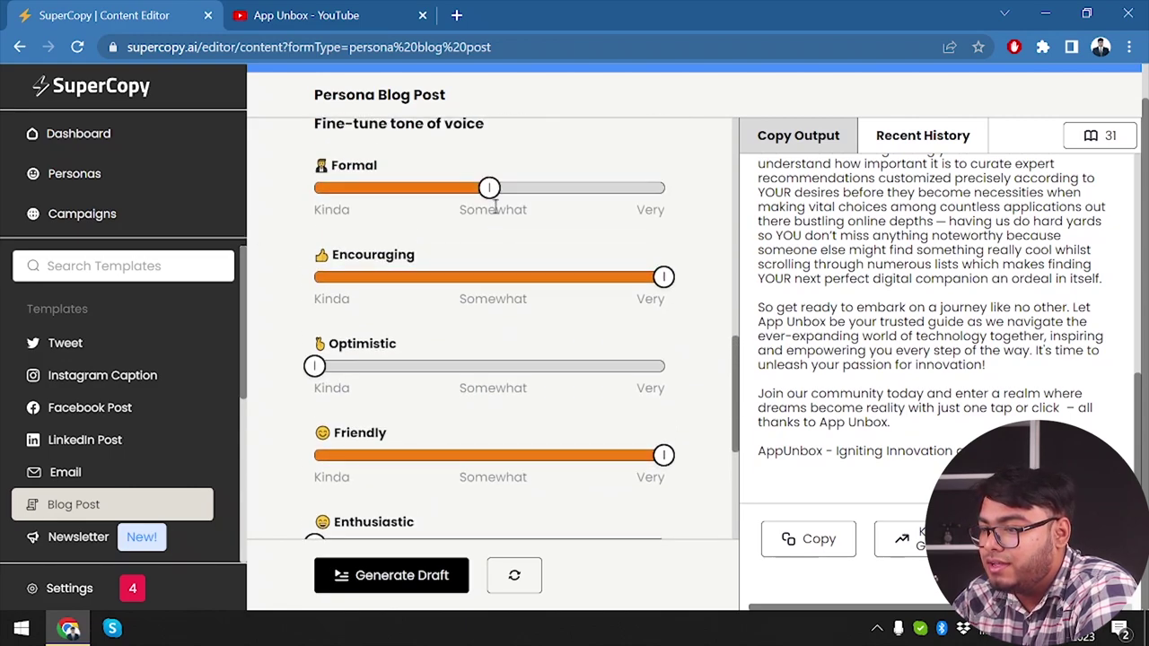
drag(487, 187, 665, 190)
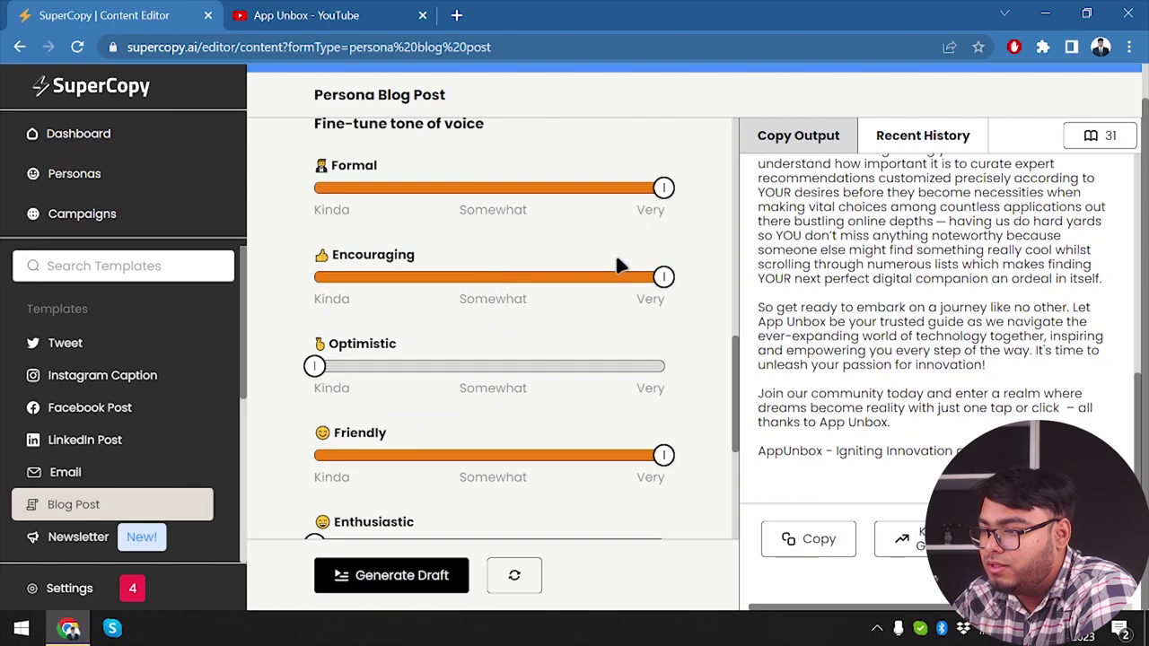
- Generate a new blog draft with the adjusted tone of voice, review it from the title, and rate it as useful
click(404, 579)
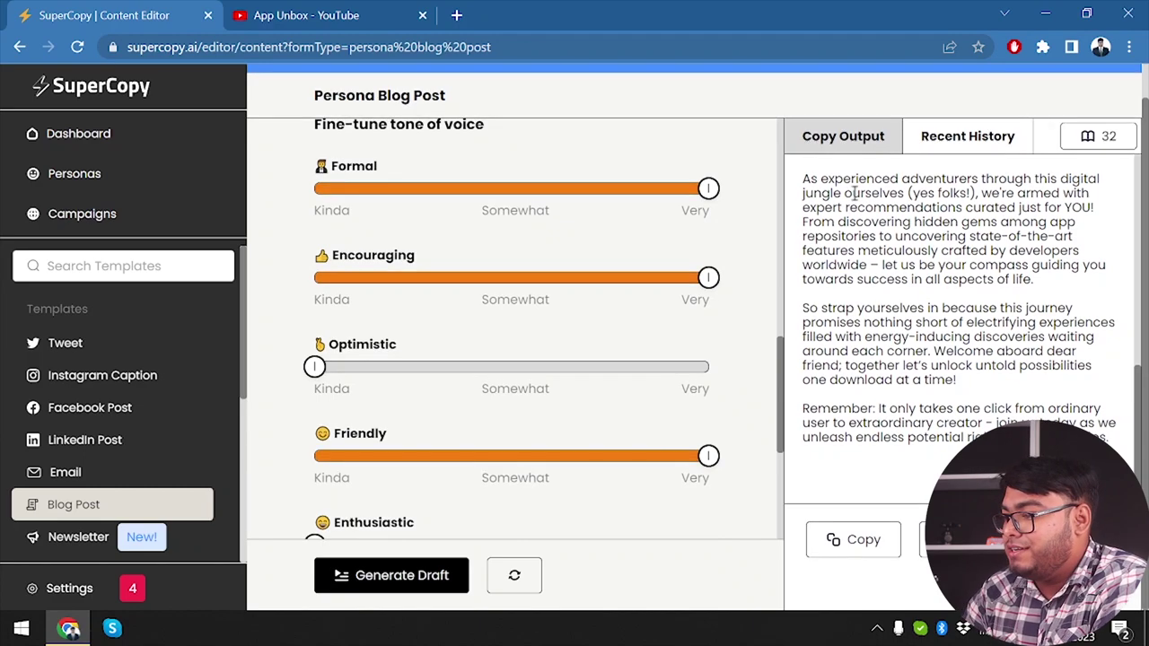
scroll(923, 264, up, 1)
scroll(923, 264, up, 5)
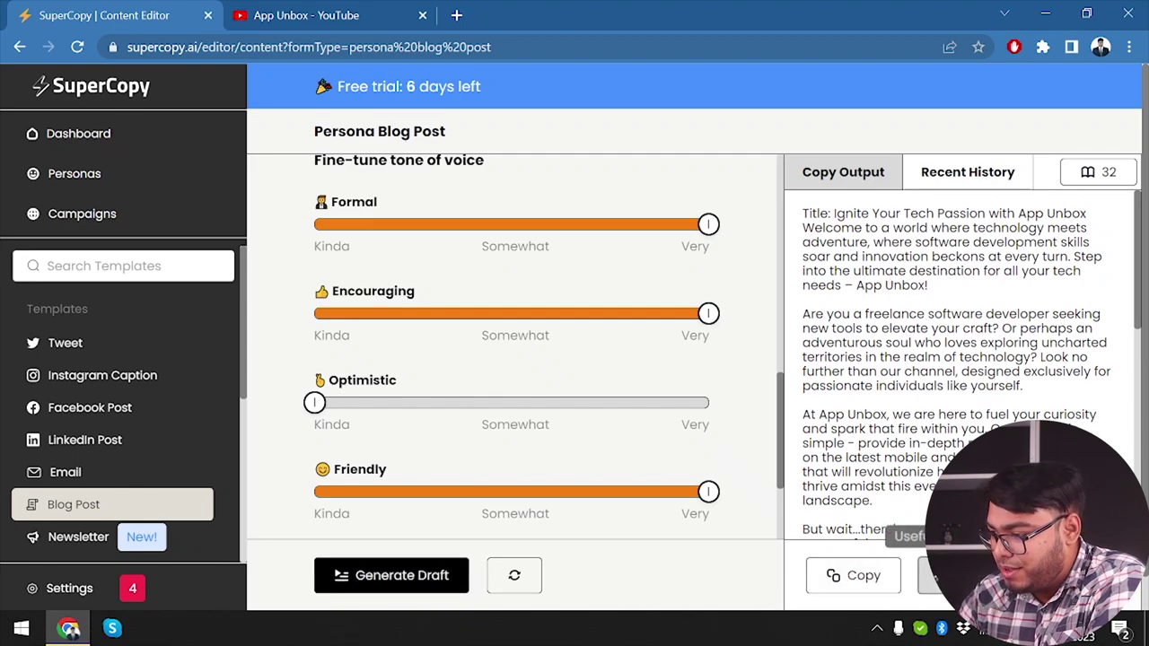
click(947, 575)
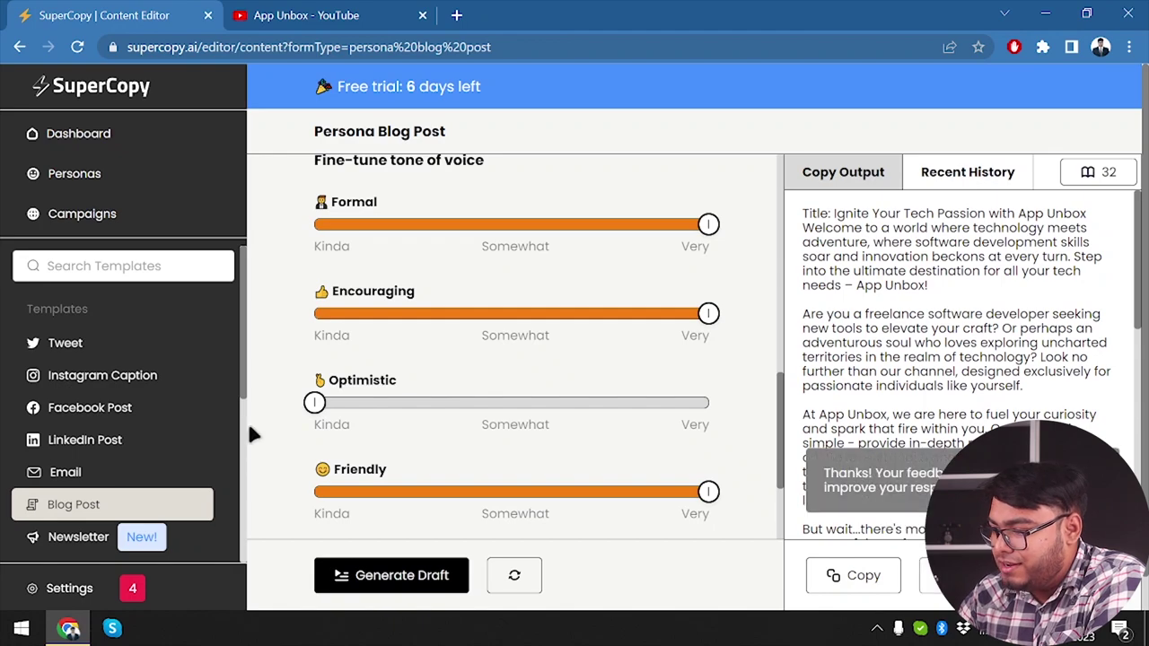
- Return to the SuperCopy dashboard and look over the template cards under All Templates
click(80, 101)
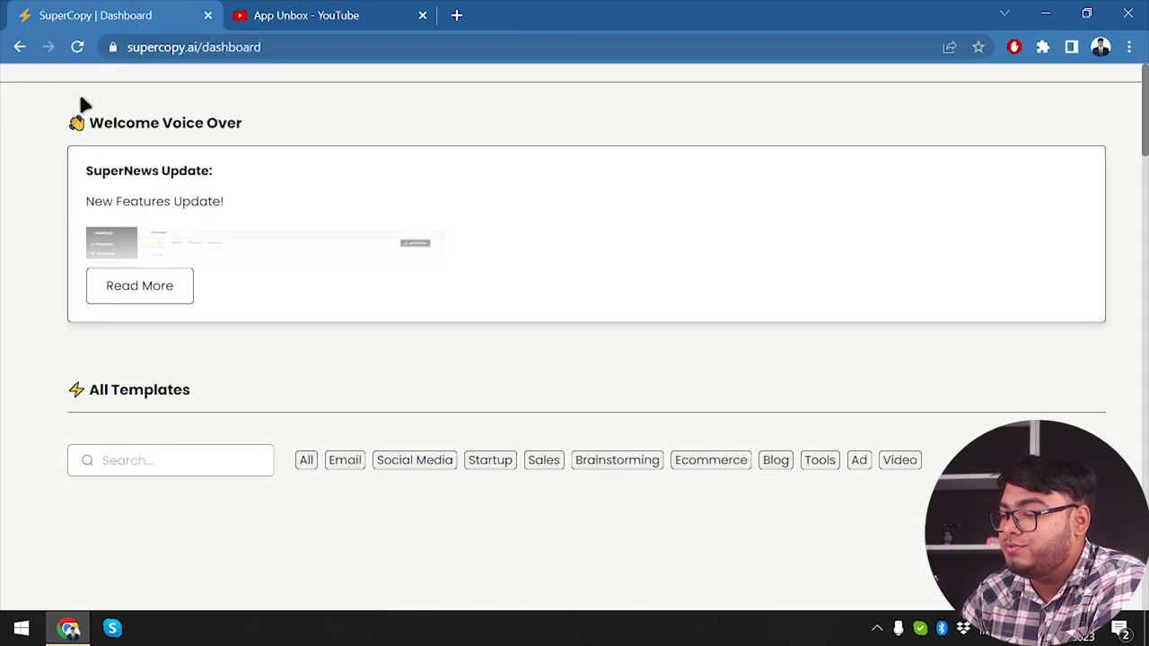
scroll(515, 377, down, 5)
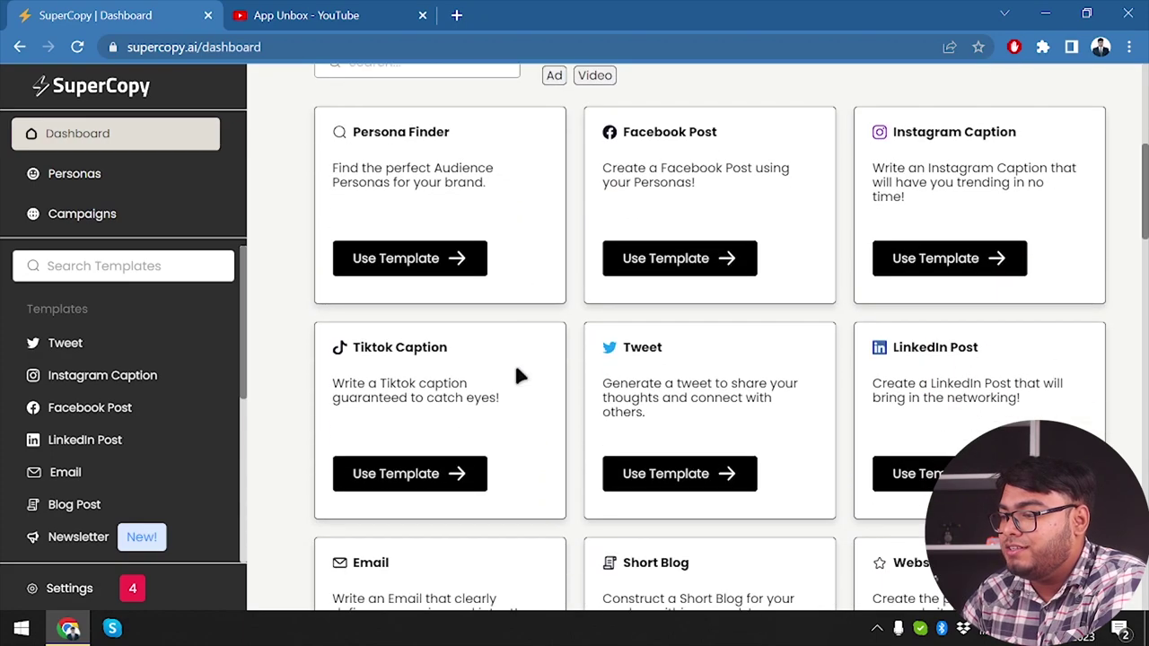